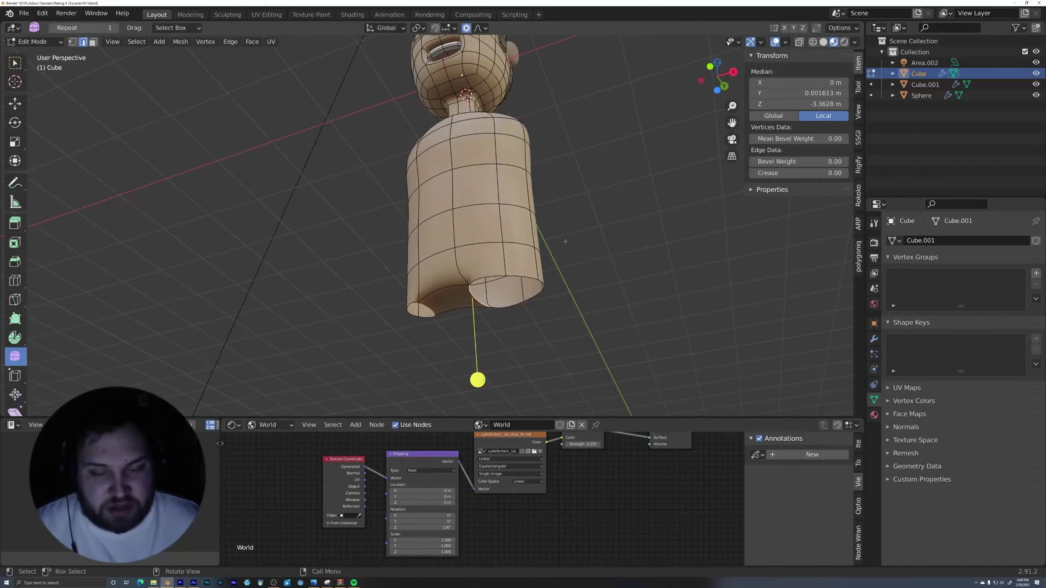
- Select the inner edges of both leg openings and scale them to about 0.39 with proportional editing off
{"action": "mouse_move", "coordinate": [471, 292]}
{"action": "middle_mouse_down"}
{"action": "mouse_move", "coordinate": [601, 212]}
{"action": "mouse_move", "coordinate": [485, 293]}
{"action": "middle_mouse_up"}
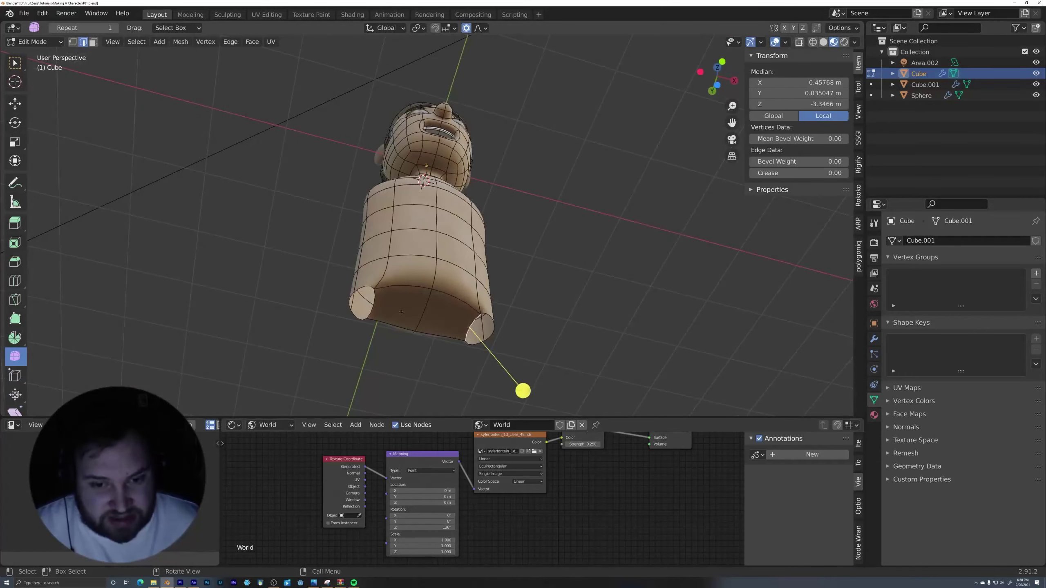
{"action": "left_click", "coordinate": [374, 304], "text": "shift"}
{"action": "middle_click_drag", "start_coordinate": [563, 203], "coordinate": [558, 183]}
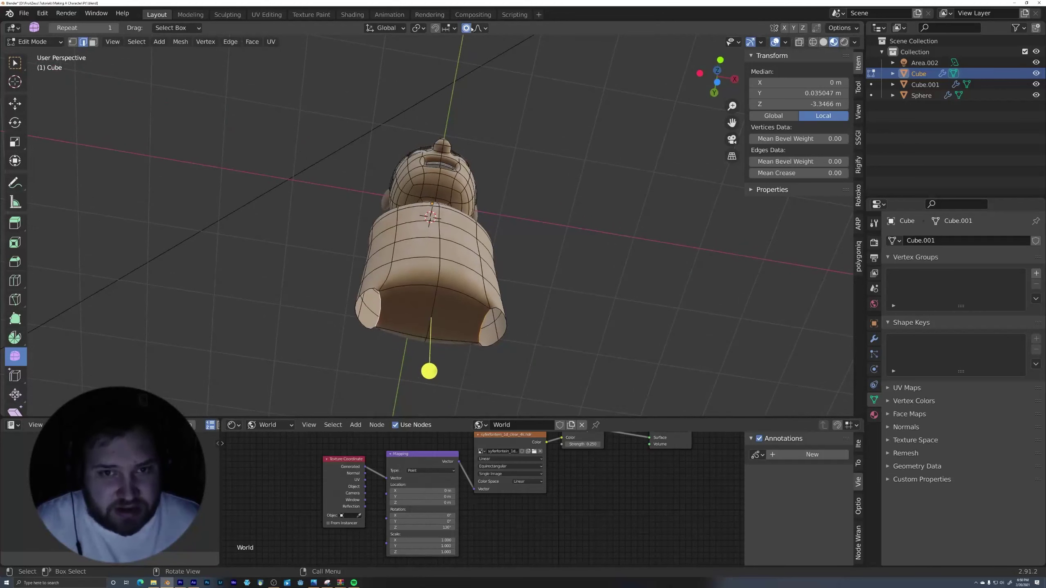
{"action": "middle_click_drag", "start_coordinate": [541, 302], "coordinate": [664, 292]}
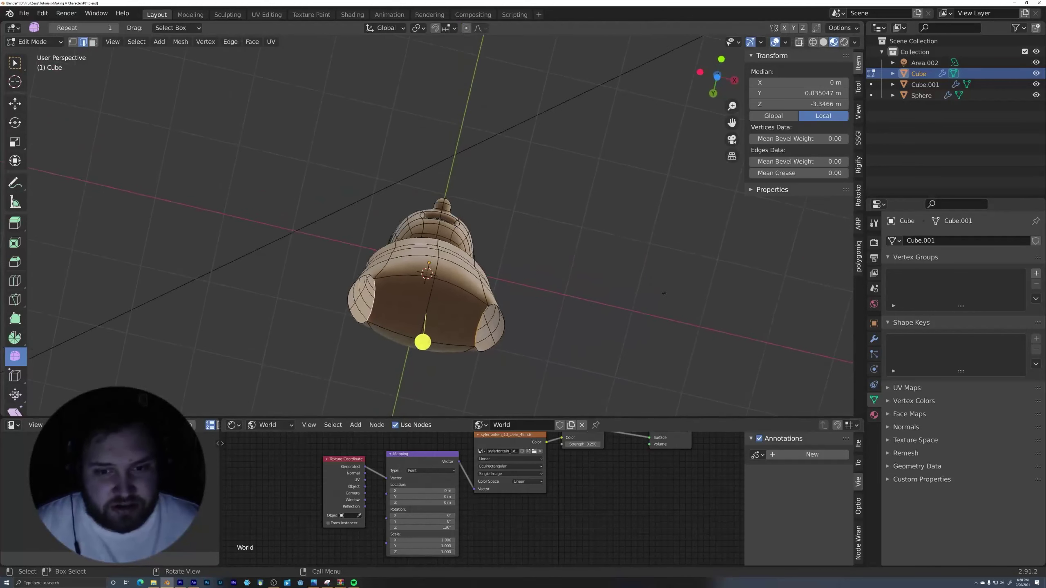
{"action": "key", "text": "s"}
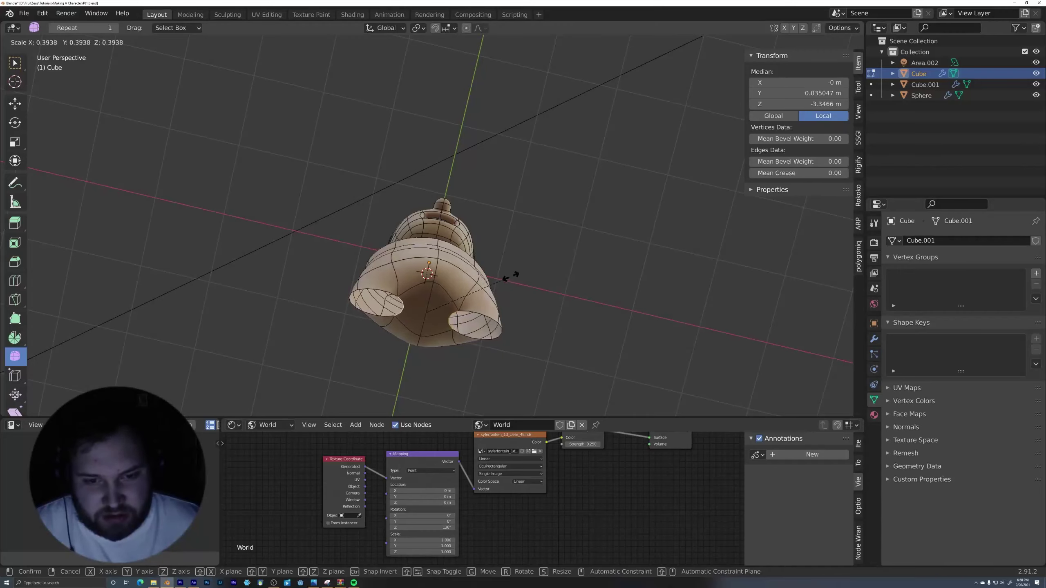
{"action": "left_click", "coordinate": [511, 277]}
{"action": "middle_click_drag", "start_coordinate": [510, 277], "coordinate": [526, 221]}
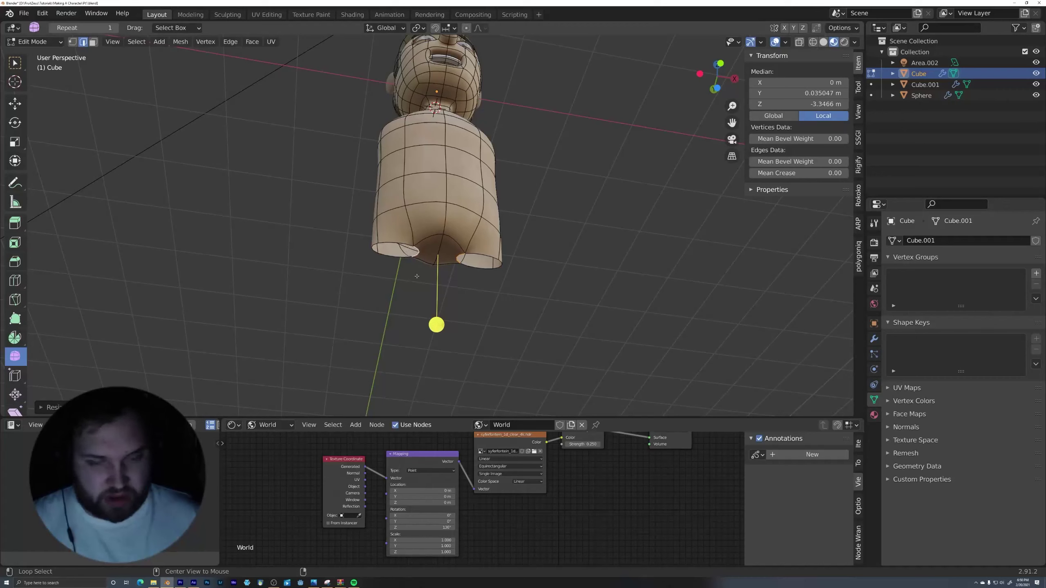
- Select the edge loops of both leg openings and stretch them along global Y until the openings are roughly round
{"action": "left_click", "coordinate": [391, 258], "text": "alt"}
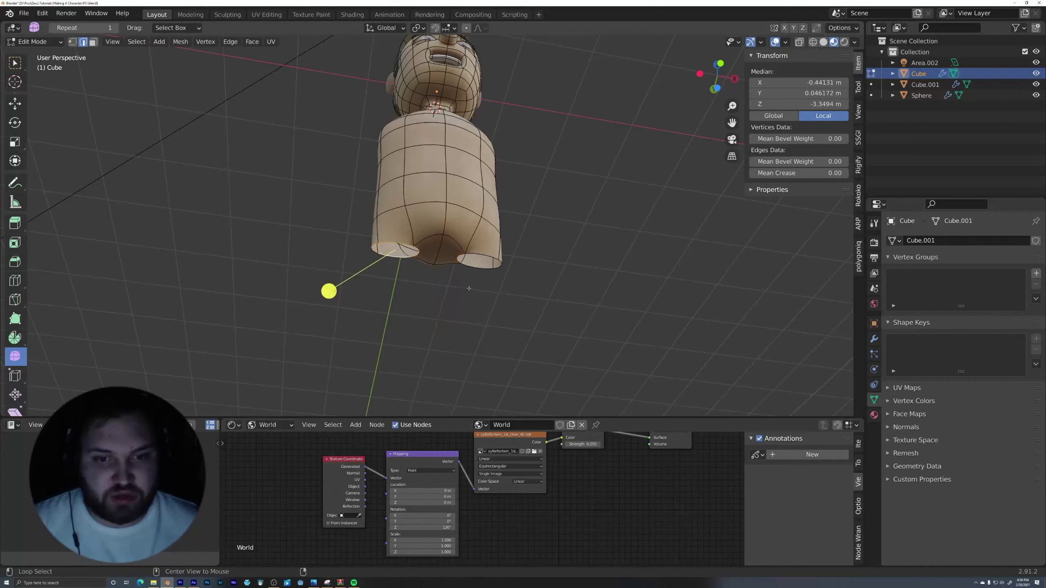
{"action": "left_click", "coordinate": [475, 268], "text": "alt+shift"}
{"action": "middle_click_drag", "start_coordinate": [475, 269], "coordinate": [598, 268]}
{"action": "key", "text": "s"}
{"action": "key", "text": "y"}
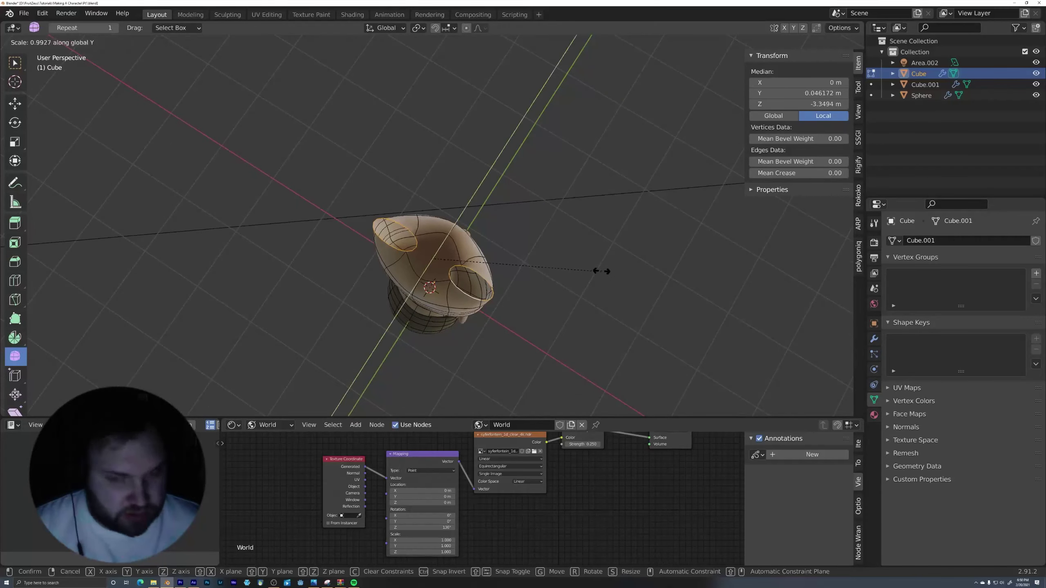
{"action": "left_click", "coordinate": [712, 201]}
{"action": "key", "text": "s"}
{"action": "key", "text": "y"}
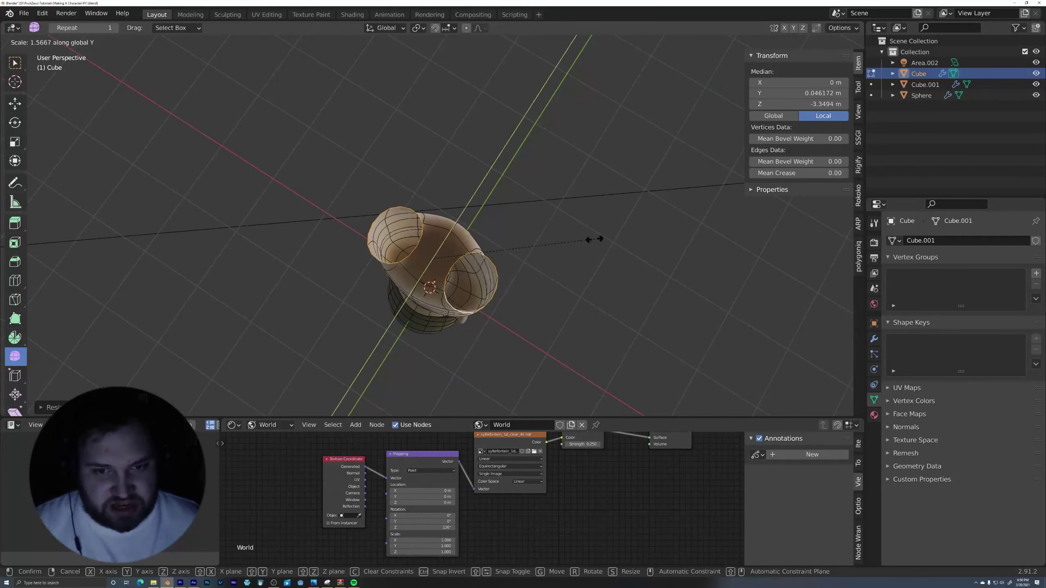
{"action": "left_click", "coordinate": [580, 251]}
- Extrude both leg-opening loops downward about 0.86 m to form the upper legs
{"action": "middle_click_drag", "start_coordinate": [580, 250], "coordinate": [564, 225]}
{"action": "key", "text": "g"}
{"action": "left_click", "coordinate": [571, 265]}
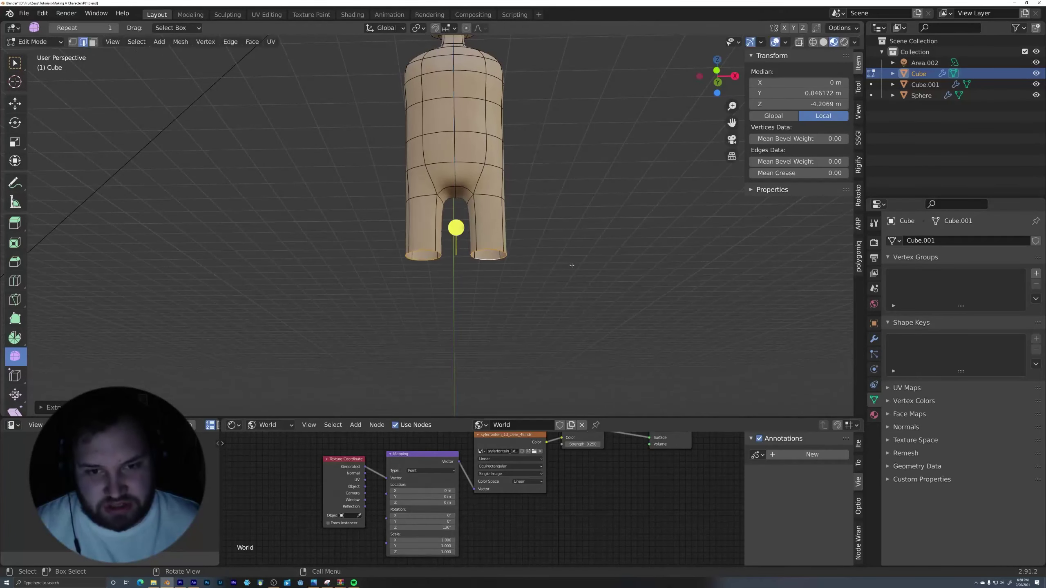
- In front view, extrude both leg ends about 1.77 m further down along global Z
{"action": "key", "text": "KP_1"}
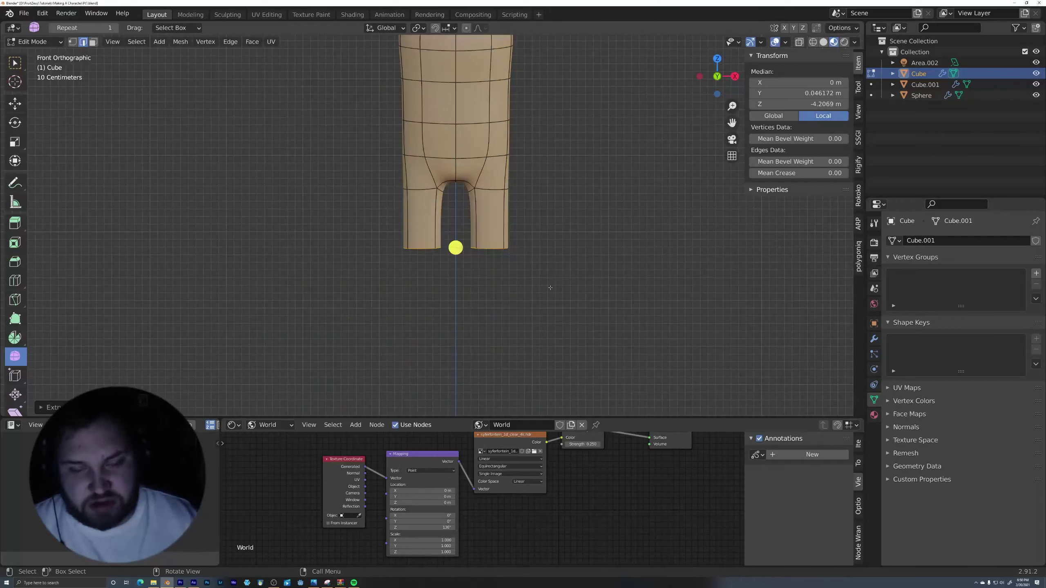
{"action": "scroll", "coordinate": [524, 291], "scroll_direction": "down", "scroll_amount": 4}
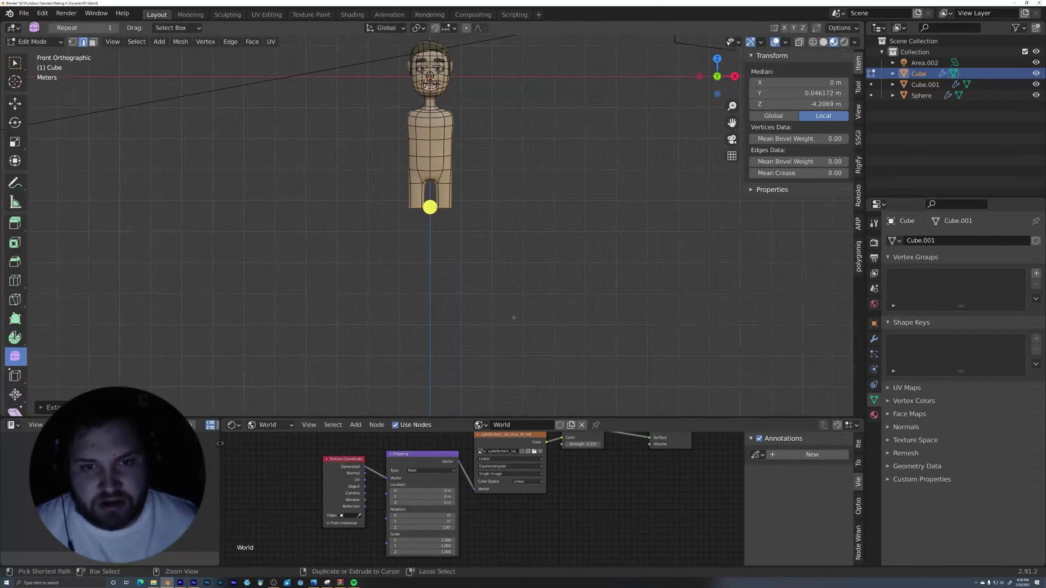
{"action": "scroll", "coordinate": [529, 244], "scroll_direction": "up", "scroll_amount": 4}
{"action": "key", "text": "e"}
{"action": "key", "text": "z"}
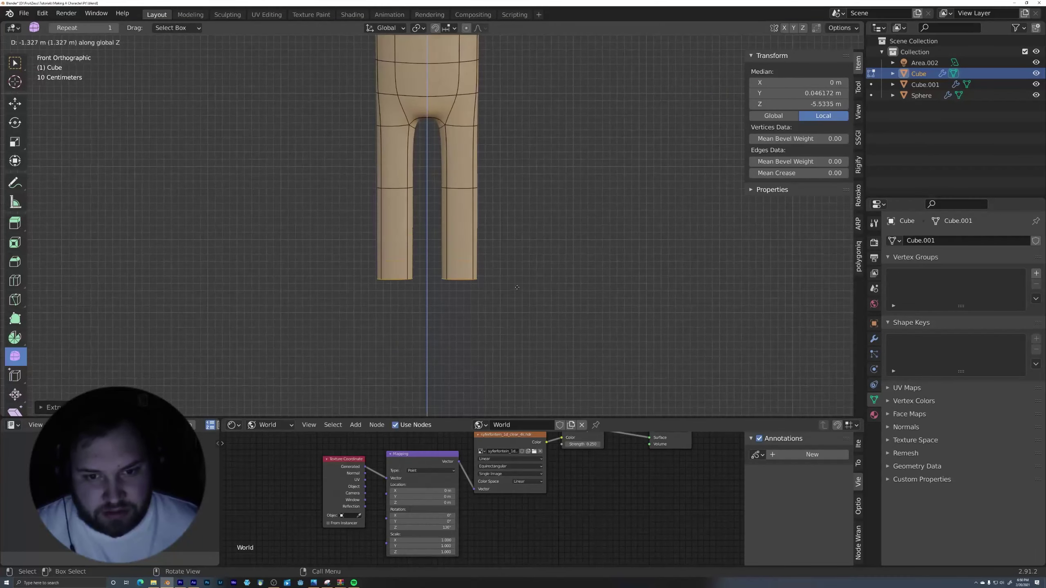
{"action": "left_click", "coordinate": [518, 318]}
{"action": "scroll", "coordinate": [515, 313], "scroll_direction": "down", "scroll_amount": 3}
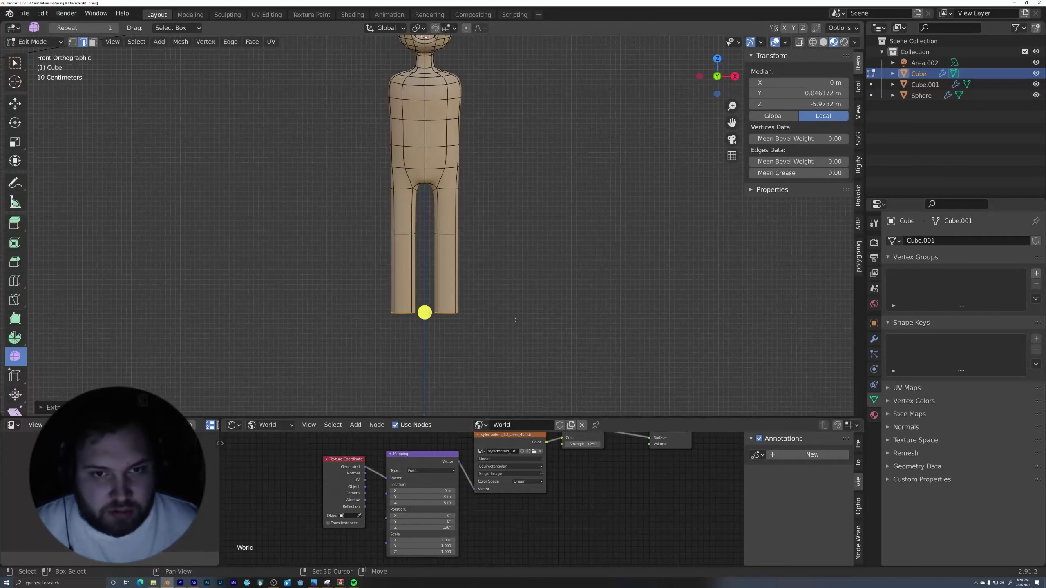
{"action": "scroll", "coordinate": [511, 344], "scroll_direction": "up", "scroll_amount": 3}
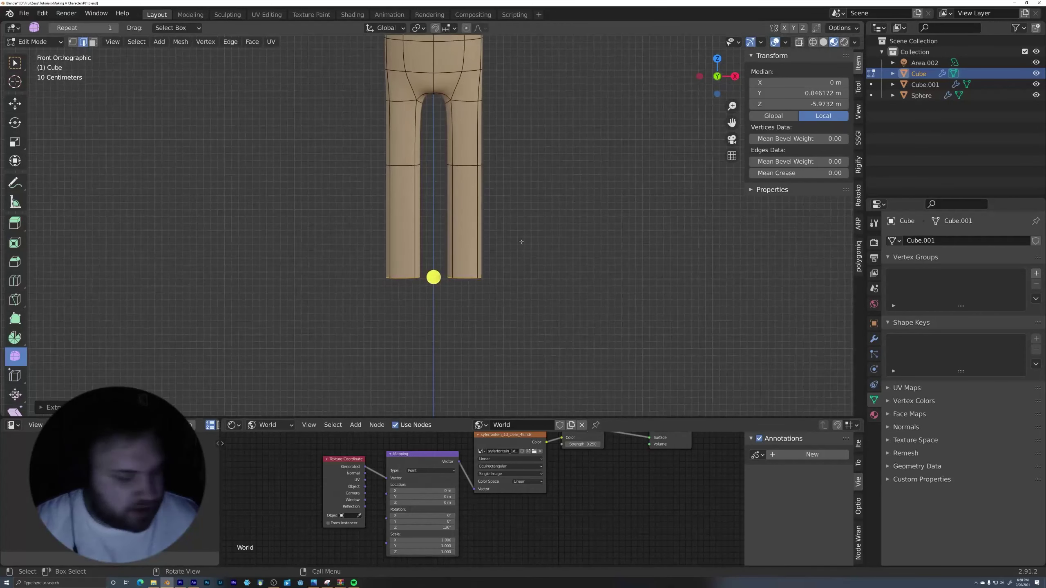
- Set the transform pivot point to Individual Origins and scale the bottom loops of both legs to about 0.66
{"action": "middle_click_drag", "start_coordinate": [432, 198], "coordinate": [449, 153]}
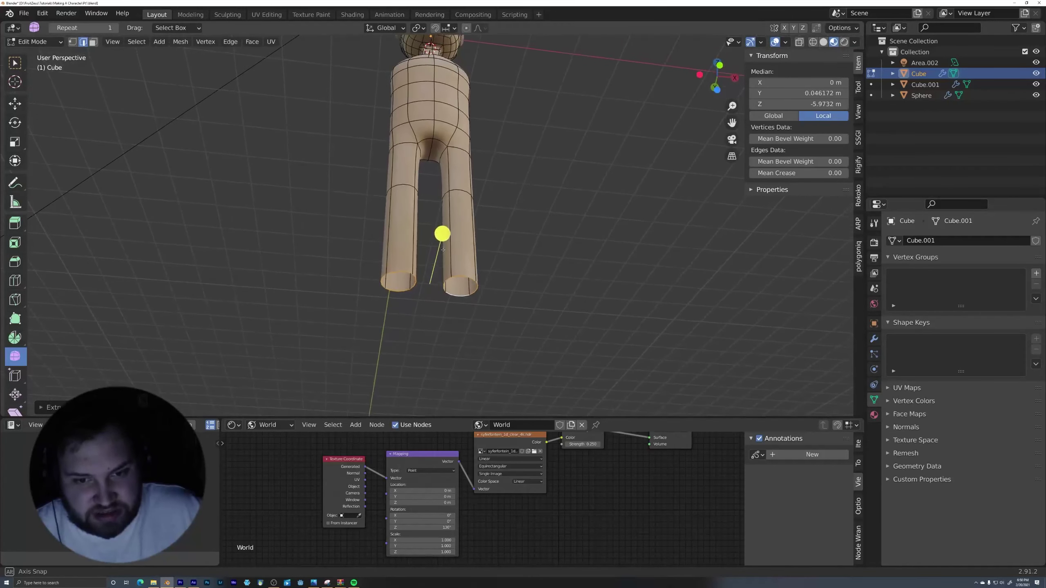
{"action": "left_click", "coordinate": [418, 28]}
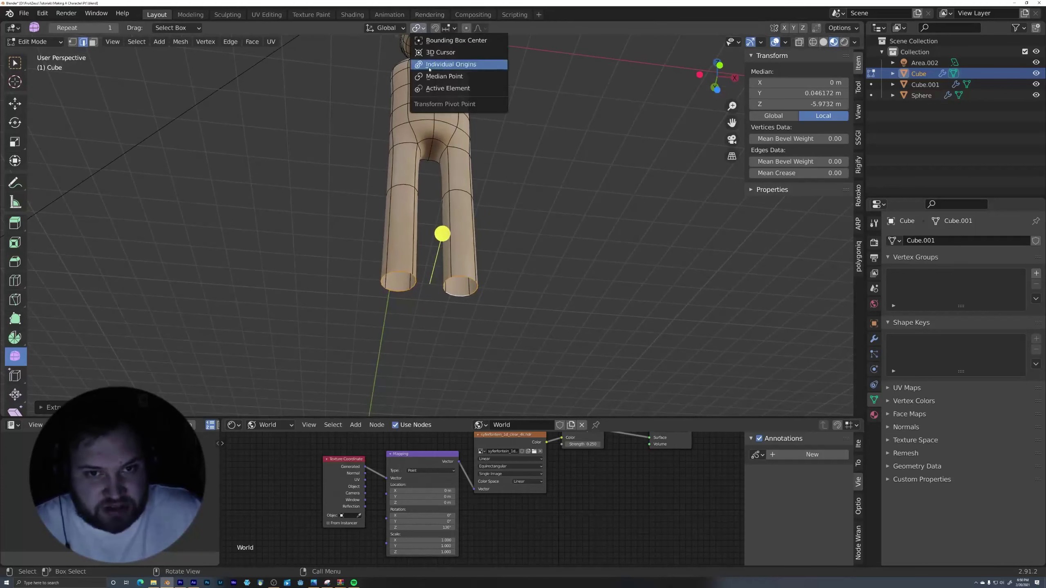
{"action": "left_click", "coordinate": [439, 68]}
{"action": "middle_click_drag", "start_coordinate": [553, 154], "coordinate": [549, 184]}
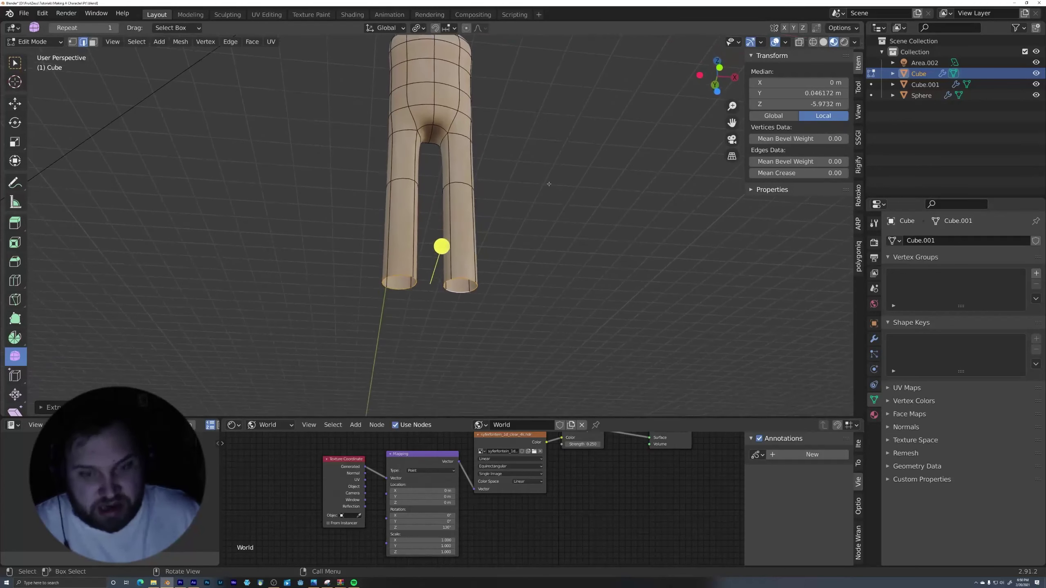
{"action": "key", "text": "KP_1"}
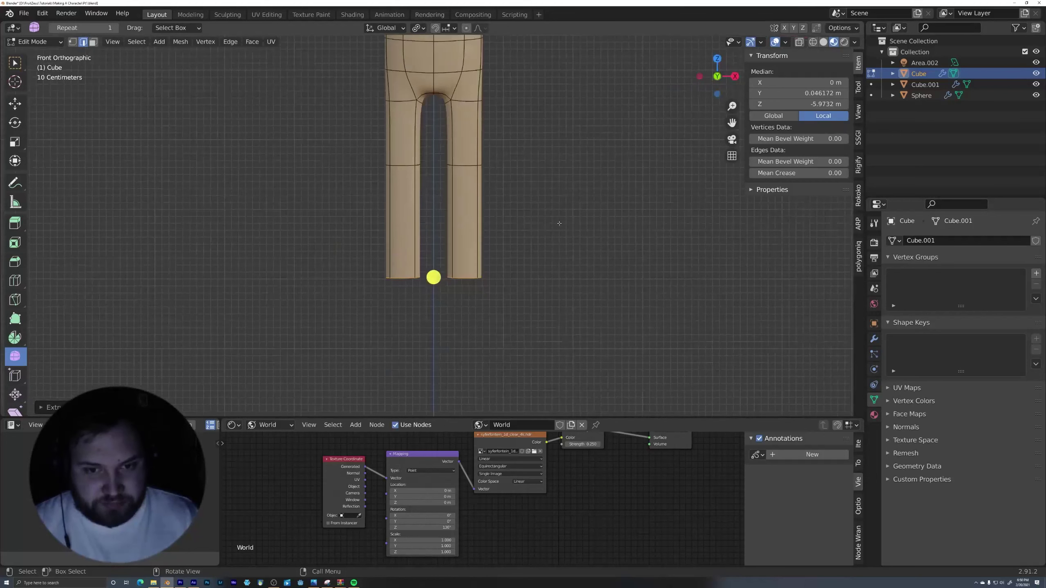
{"action": "key", "text": "s"}
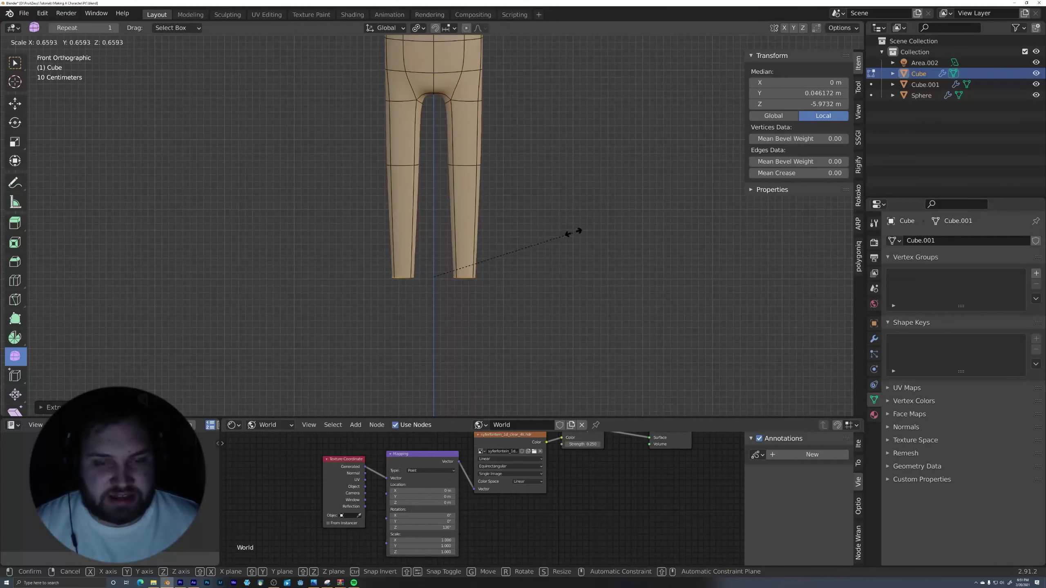
{"action": "left_click", "coordinate": [573, 229]}
- Lower the mid-leg edge loops of both legs about 0.44 m along Z and scale them to about 0.85
{"action": "left_click", "coordinate": [409, 166], "text": "alt"}
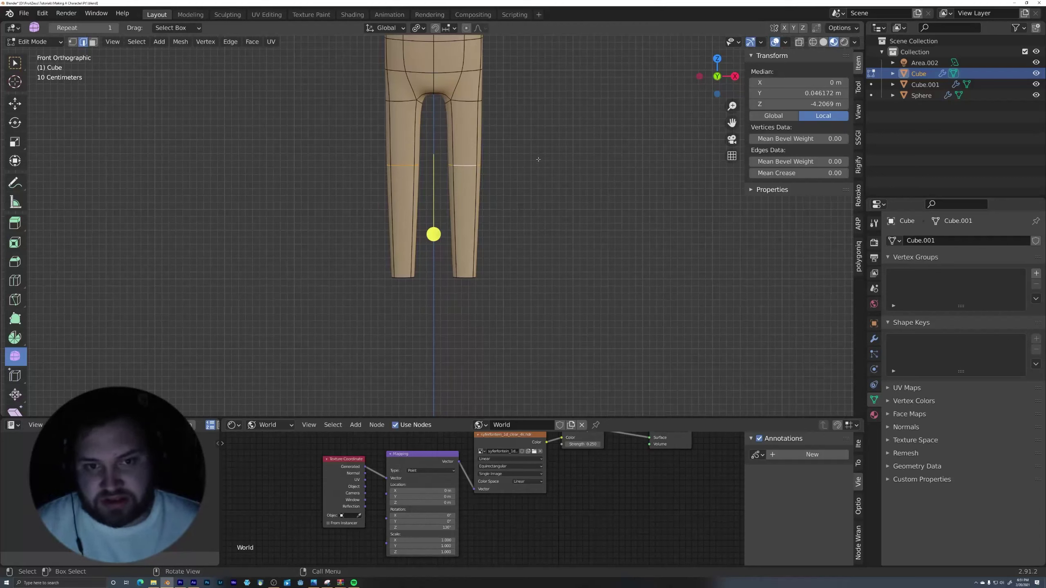
{"action": "key", "text": "g"}
{"action": "key", "text": "z"}
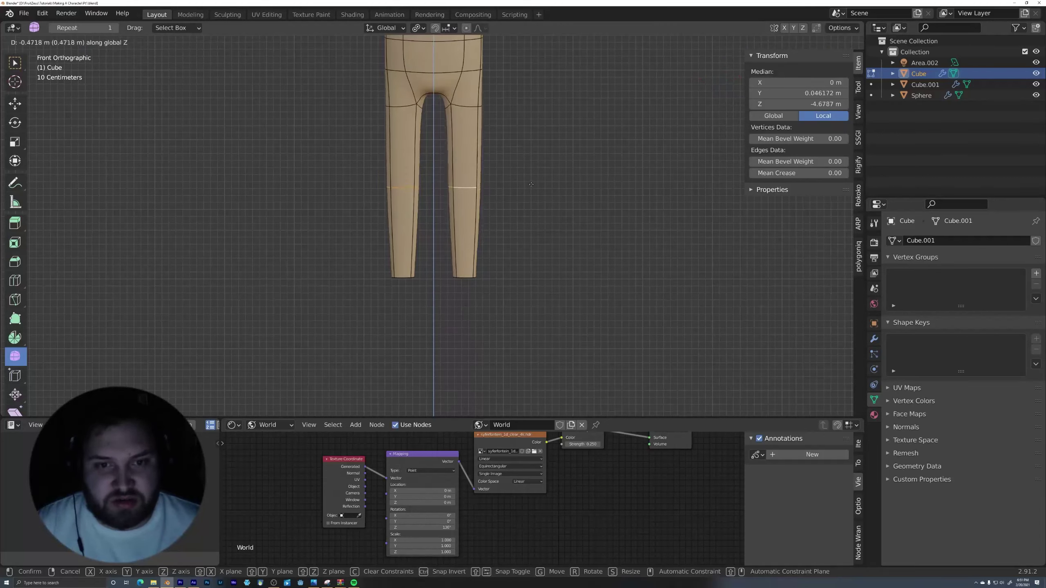
{"action": "left_click", "coordinate": [537, 169]}
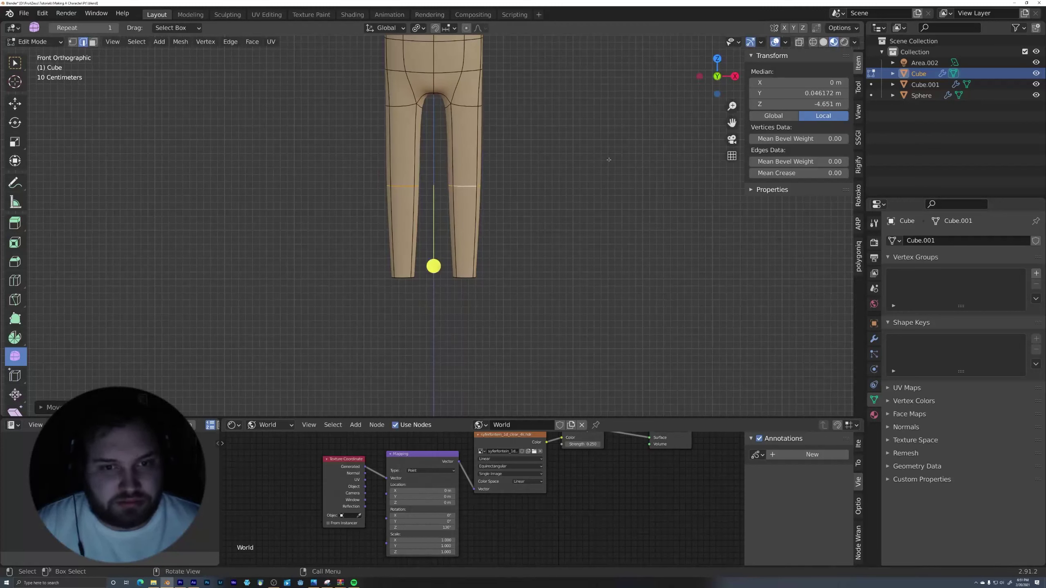
{"action": "key", "text": "s"}
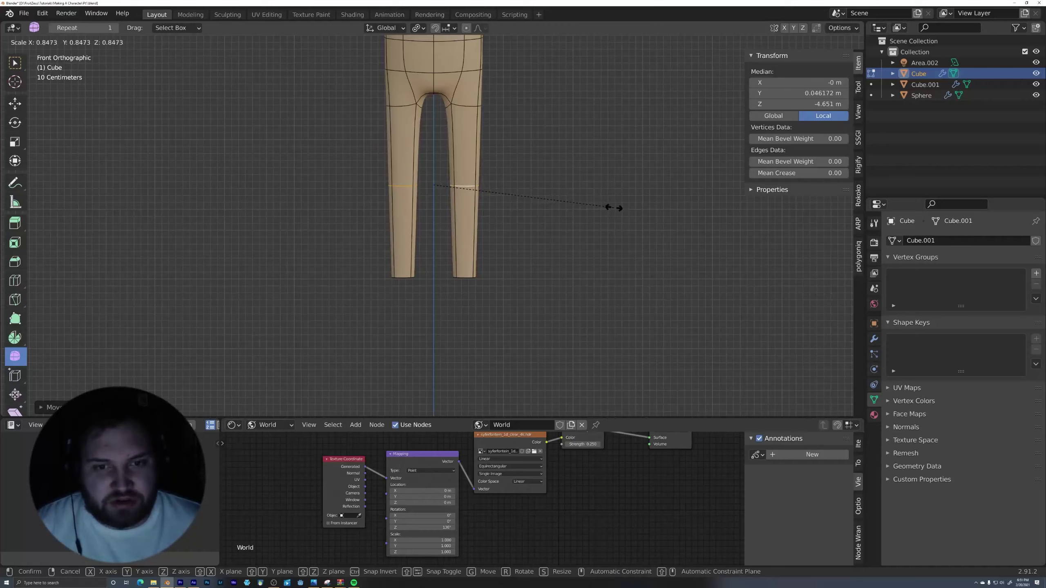
{"action": "left_click", "coordinate": [614, 207]}
{"action": "scroll", "coordinate": [503, 280], "scroll_direction": "down", "scroll_amount": 5}
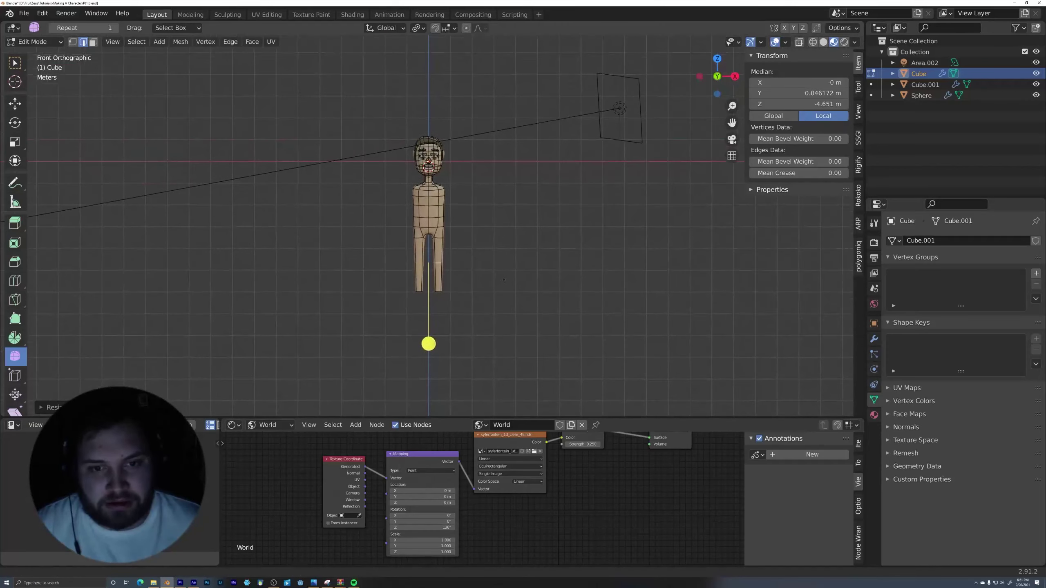
{"action": "scroll", "coordinate": [504, 280], "scroll_direction": "up", "scroll_amount": 8}
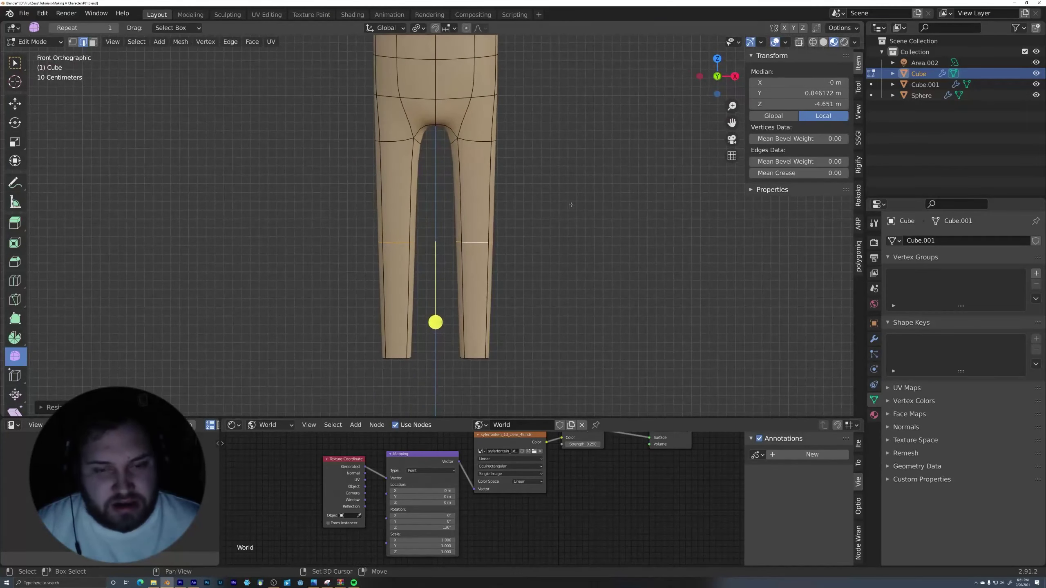
- Add centred loop cuts above and below the knee loop on both legs
{"action": "middle_click_drag", "start_coordinate": [570, 204], "coordinate": [591, 199]}
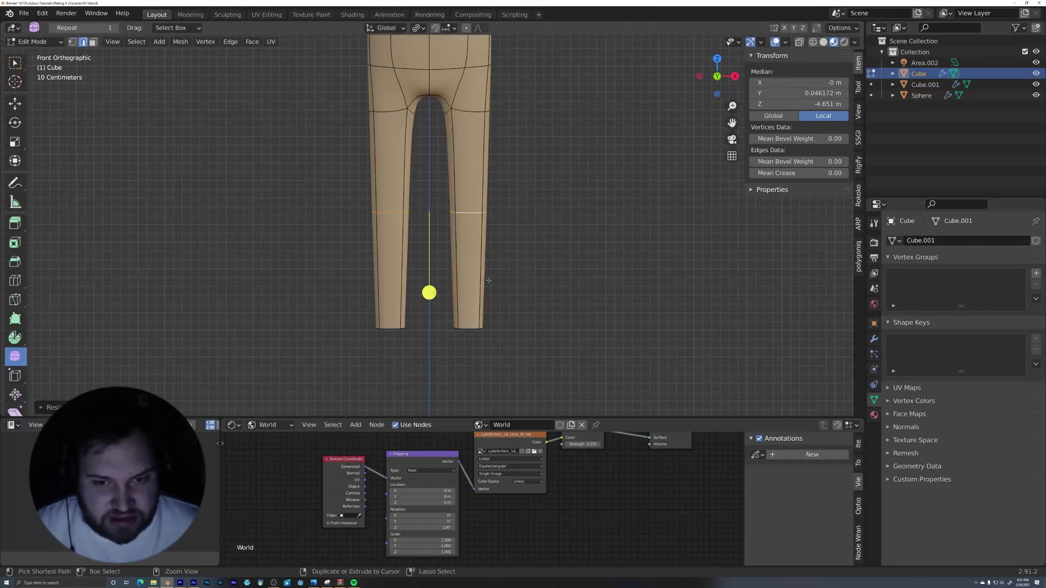
{"action": "key", "text": "ctrl+r"}
{"action": "double_click", "coordinate": [494, 296]}
{"action": "key", "text": "ctrl+r"}
{"action": "left_click", "coordinate": [495, 161]}
{"action": "left_click", "coordinate": [495, 160]}
{"action": "key", "text": "ctrl+r"}
{"action": "double_click", "coordinate": [410, 276]}
{"action": "key", "text": "ctrl+r"}
{"action": "double_click", "coordinate": [422, 146]}
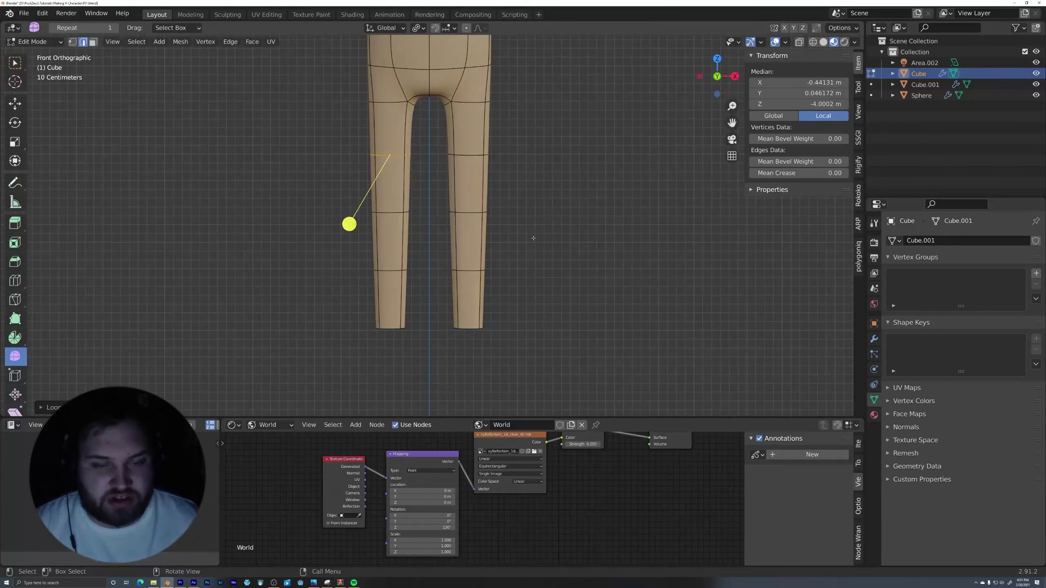
- Select the knee loops of both legs and bevel them with a width of 0.25 m and 2 segments
{"action": "left_click", "coordinate": [397, 211], "text": "alt"}
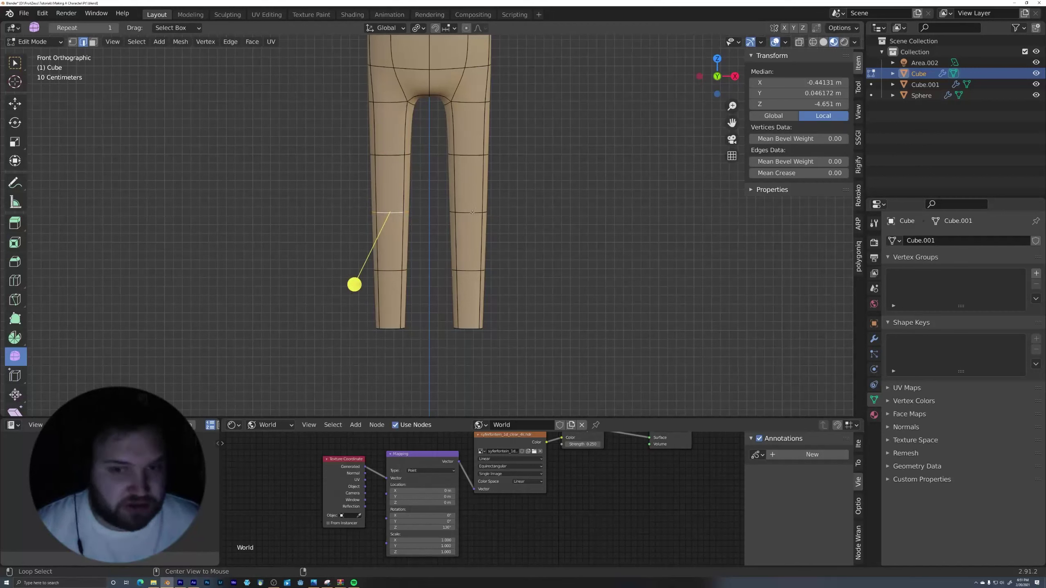
{"action": "left_click", "coordinate": [473, 214], "text": "alt"}
{"action": "left_click", "coordinate": [399, 212], "text": "alt+shift"}
{"action": "middle_click_drag", "start_coordinate": [623, 183], "coordinate": [556, 198]}
{"action": "key", "text": "ctrl+b"}
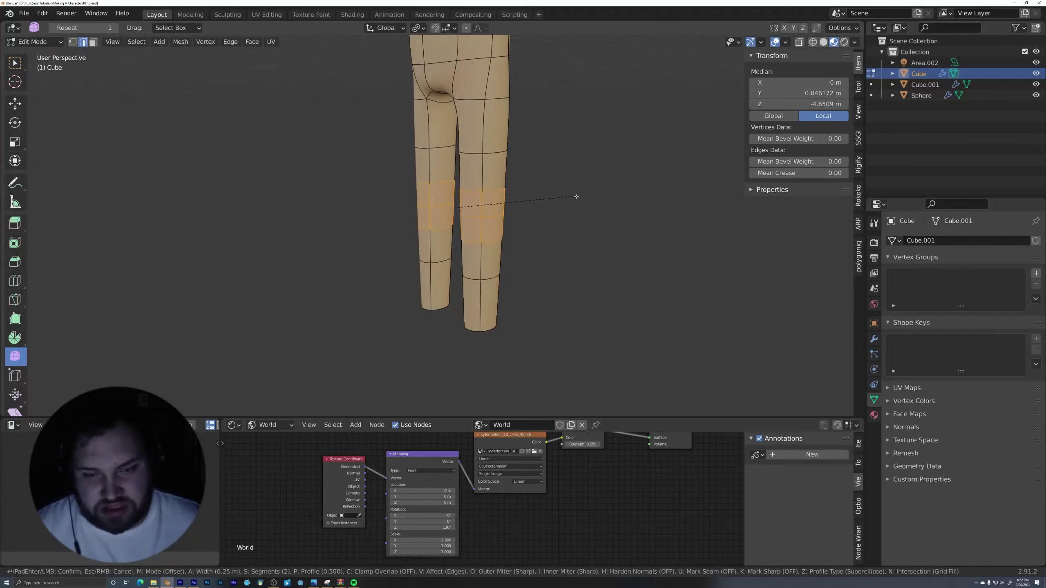
{"action": "left_click", "coordinate": [576, 197]}
- Enable proportional editing and move the front thigh faces of both legs slightly forward in side view, using a proportional size of 0.75
{"action": "middle_click_drag", "start_coordinate": [575, 196], "coordinate": [540, 169]}
{"action": "key", "text": "KP_3"}
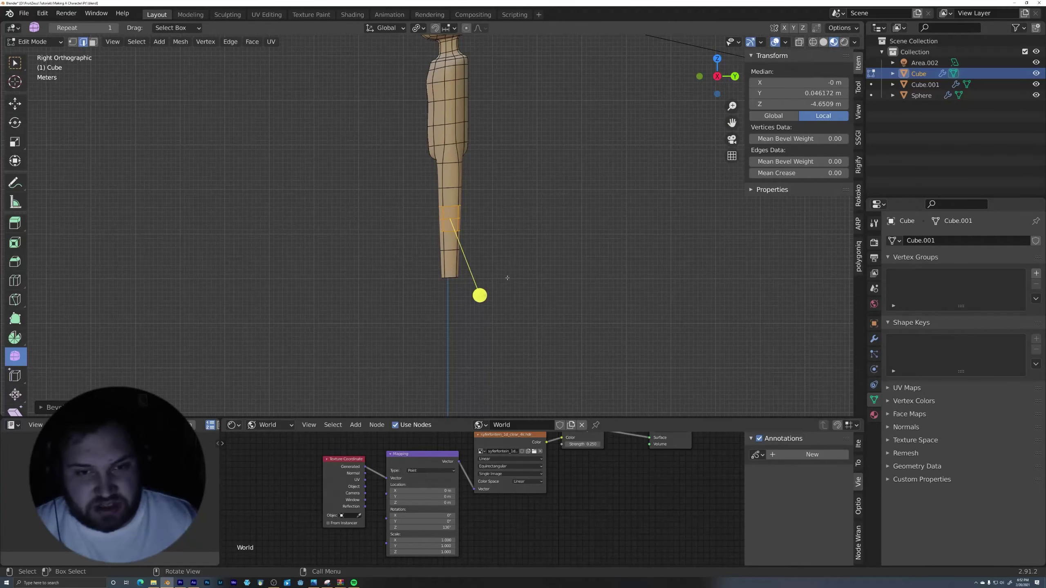
{"action": "scroll", "coordinate": [507, 278], "scroll_direction": "up", "scroll_amount": 4}
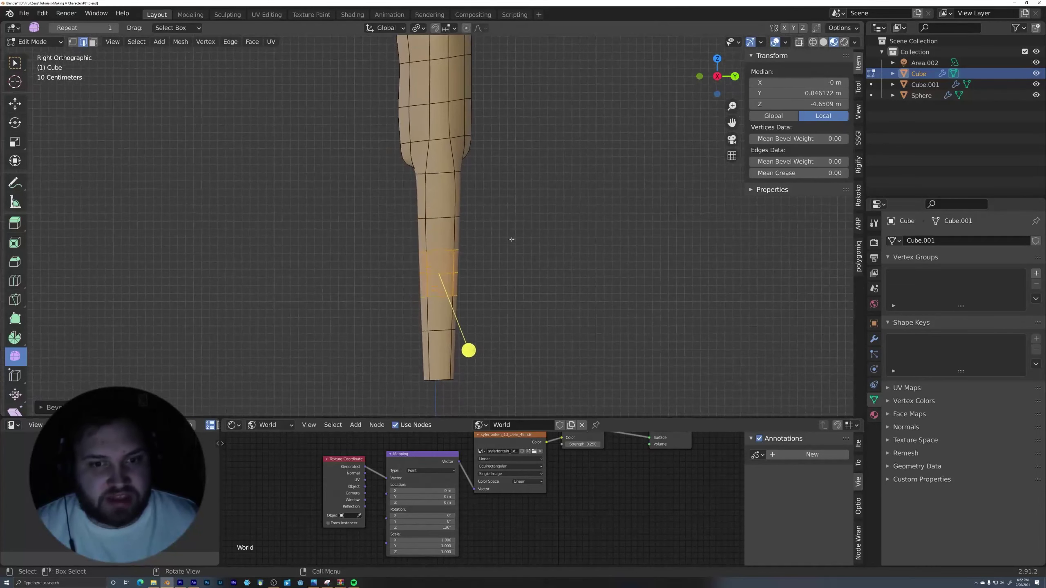
{"action": "middle_click_drag", "start_coordinate": [508, 249], "coordinate": [519, 224], "text": "shift"}
{"action": "left_click", "coordinate": [466, 28]}
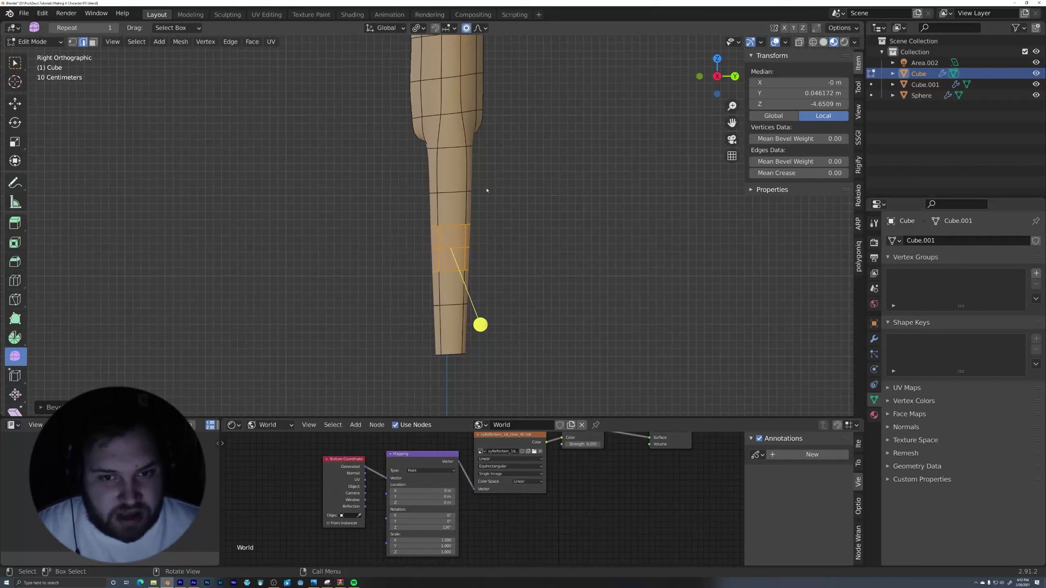
{"action": "key", "text": "alt+z"}
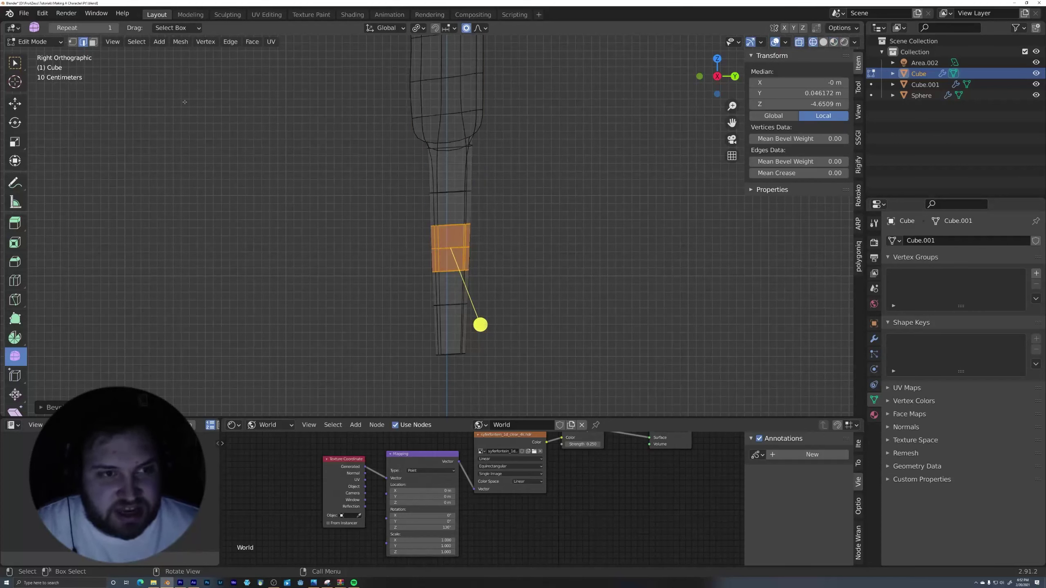
{"action": "left_click", "coordinate": [94, 42]}
{"action": "left_click_drag", "start_coordinate": [403, 162], "coordinate": [437, 229]}
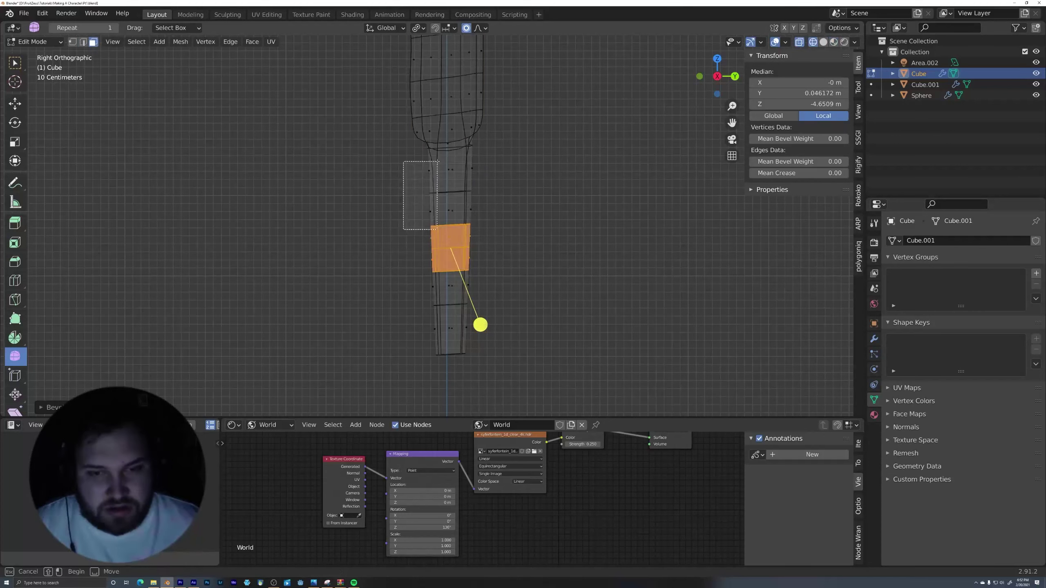
{"action": "left_click_drag", "start_coordinate": [437, 161], "coordinate": [443, 156]}
{"action": "key", "text": "g"}
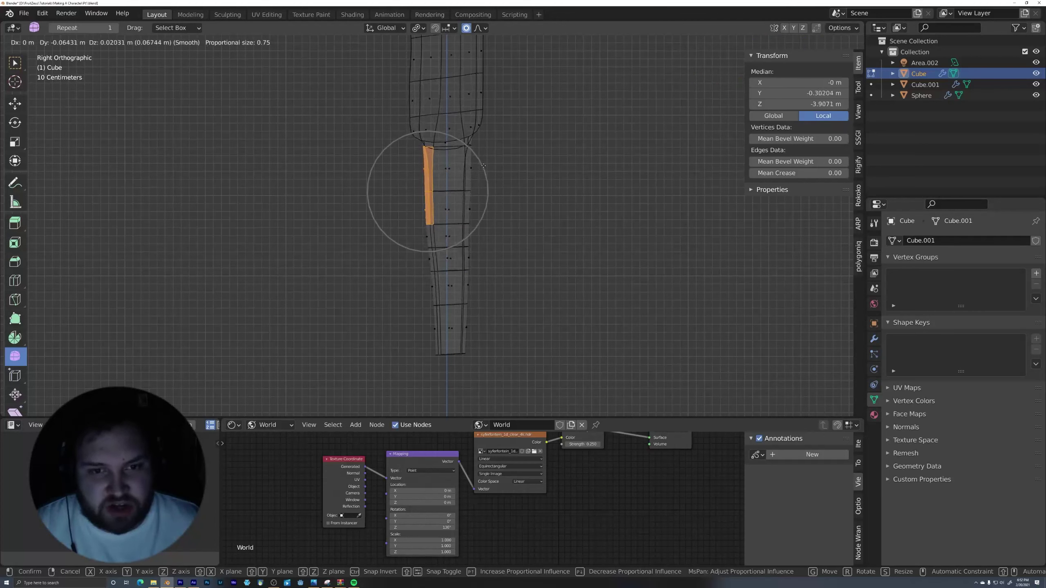
{"action": "left_click", "coordinate": [496, 185]}
- Turn off proportional editing and move the upper front thigh faces about 0.05 m forward and 0.04 m down
{"action": "left_click", "coordinate": [467, 29]}
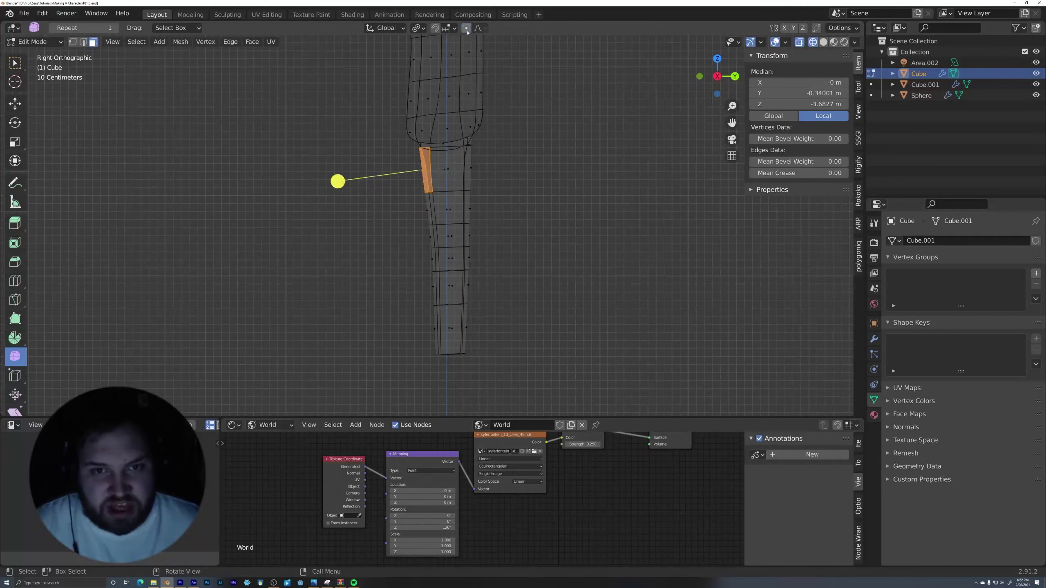
{"action": "key", "text": "g"}
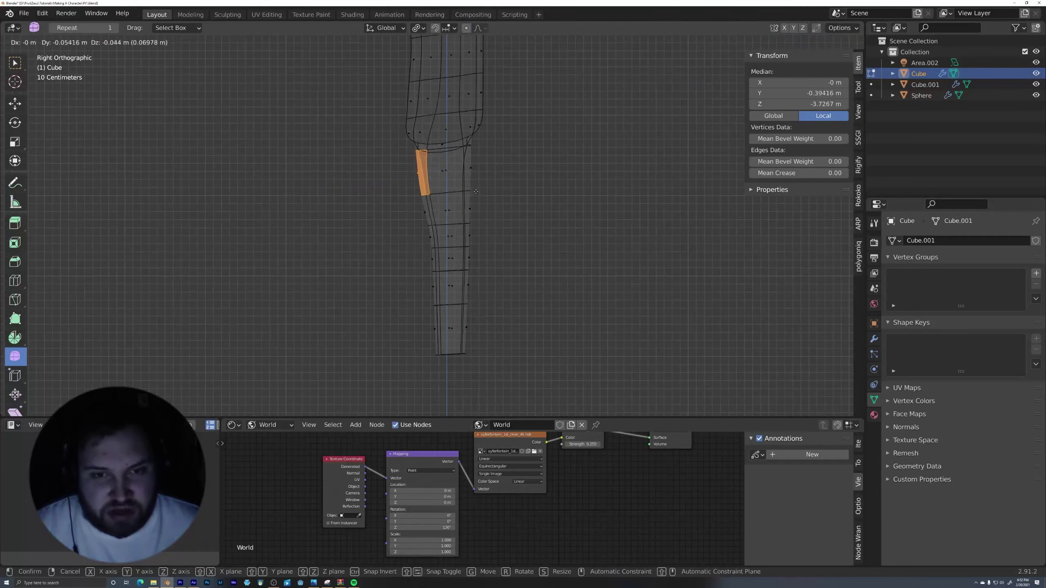
{"action": "left_click", "coordinate": [477, 192]}
- Select the front faces just above the knees on both legs, then move and slightly rotate them to follow the thigh slope
{"action": "left_click_drag", "start_coordinate": [413, 203], "coordinate": [441, 246]}
{"action": "key", "text": "g"}
{"action": "left_click", "coordinate": [441, 247]}
{"action": "key", "text": "r"}
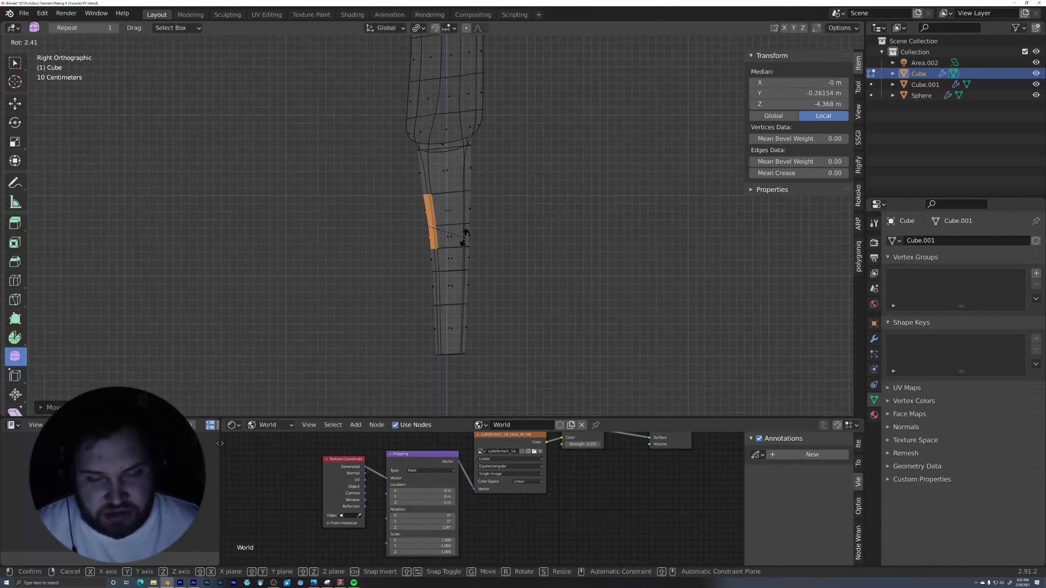
{"action": "left_click", "coordinate": [449, 220]}
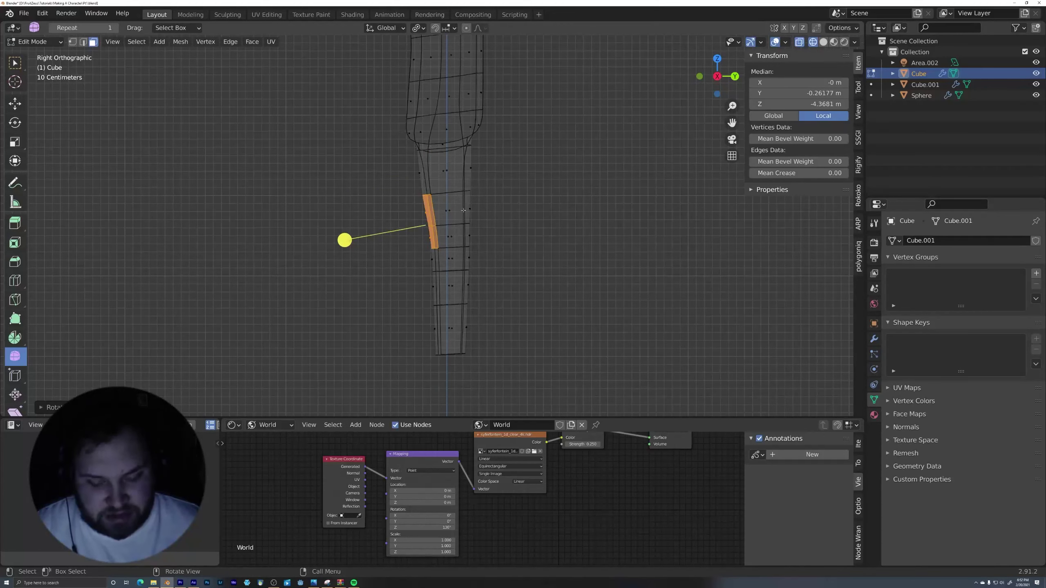
{"action": "middle_click_drag", "start_coordinate": [445, 172], "coordinate": [451, 180]}
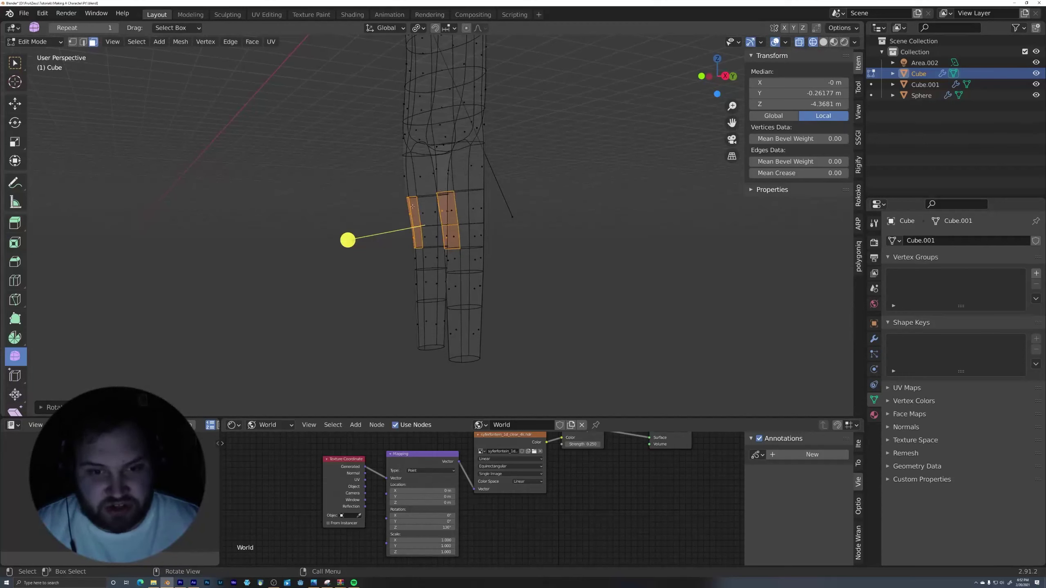
- Move the lower torso edge loop above the hips about 0.05 m forward along Y
{"action": "key", "text": "KP_3"}
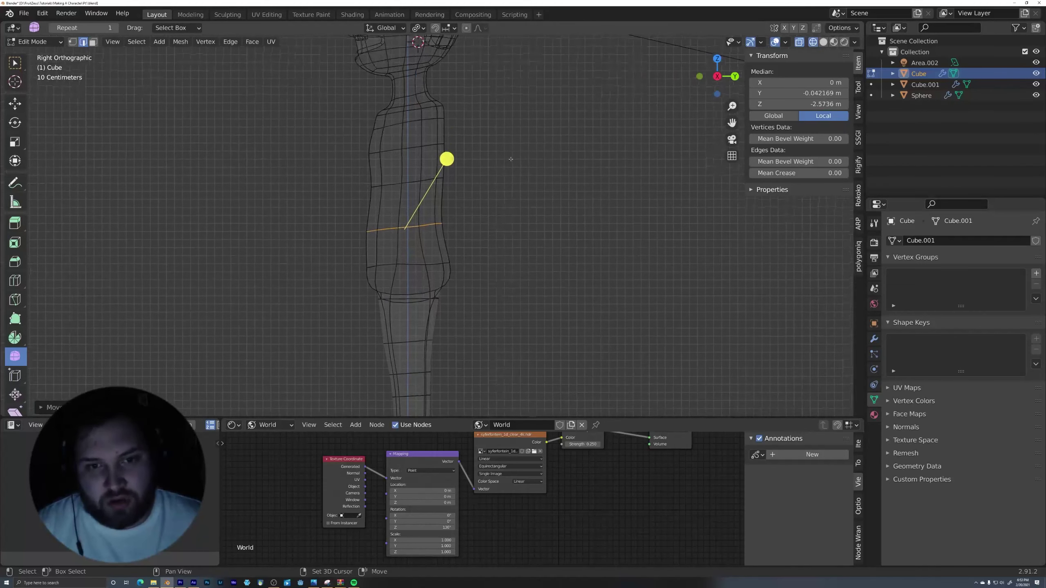
{"action": "middle_click_drag", "start_coordinate": [481, 219], "coordinate": [502, 191], "text": "shift"}
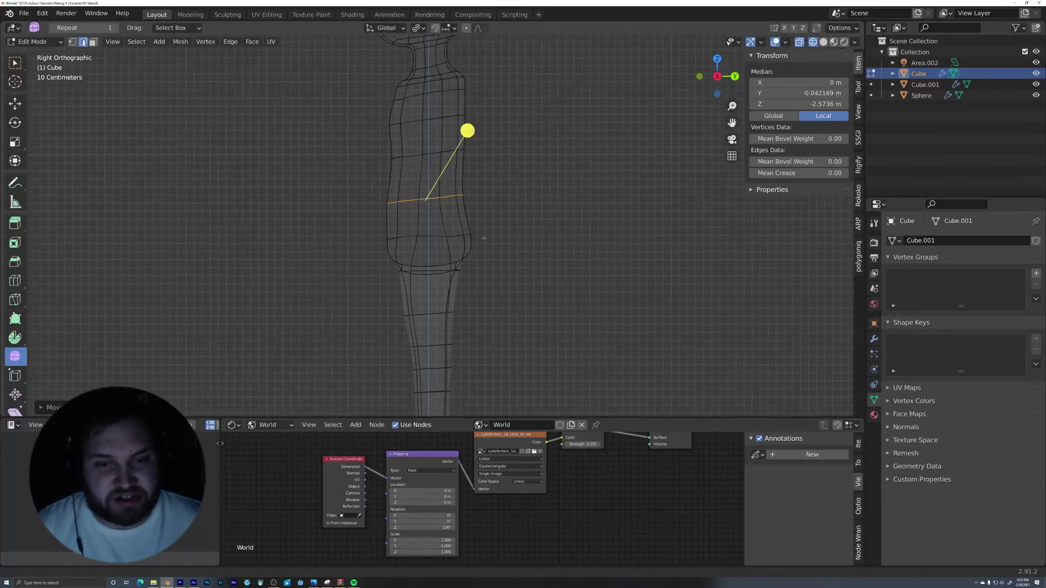
{"action": "scroll", "coordinate": [499, 186], "scroll_direction": "up", "scroll_amount": 3}
{"action": "scroll", "coordinate": [499, 185], "scroll_direction": "down", "scroll_amount": 2}
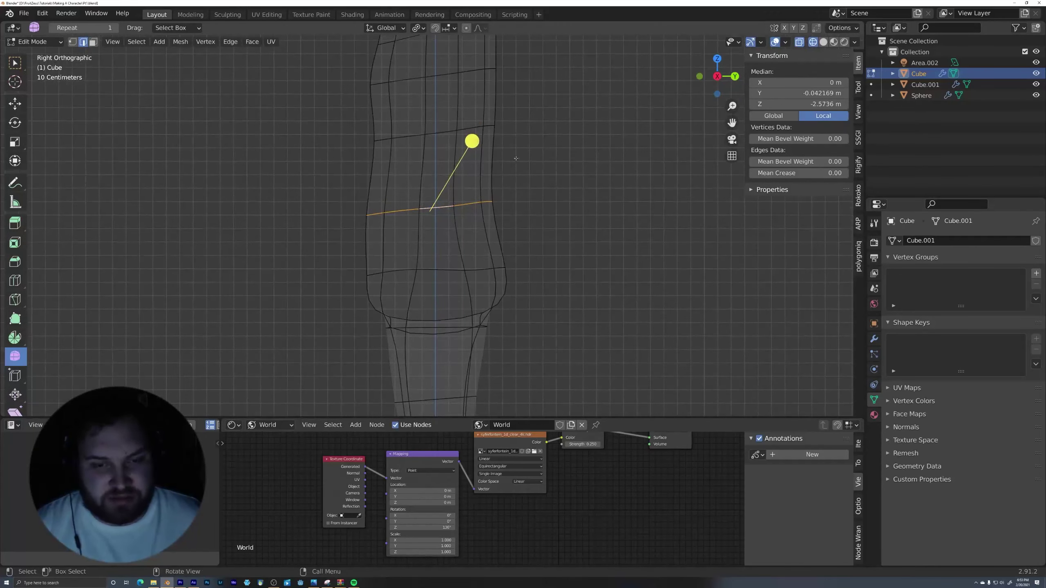
{"action": "scroll", "coordinate": [499, 209], "scroll_direction": "down", "scroll_amount": 1}
{"action": "key", "text": "g"}
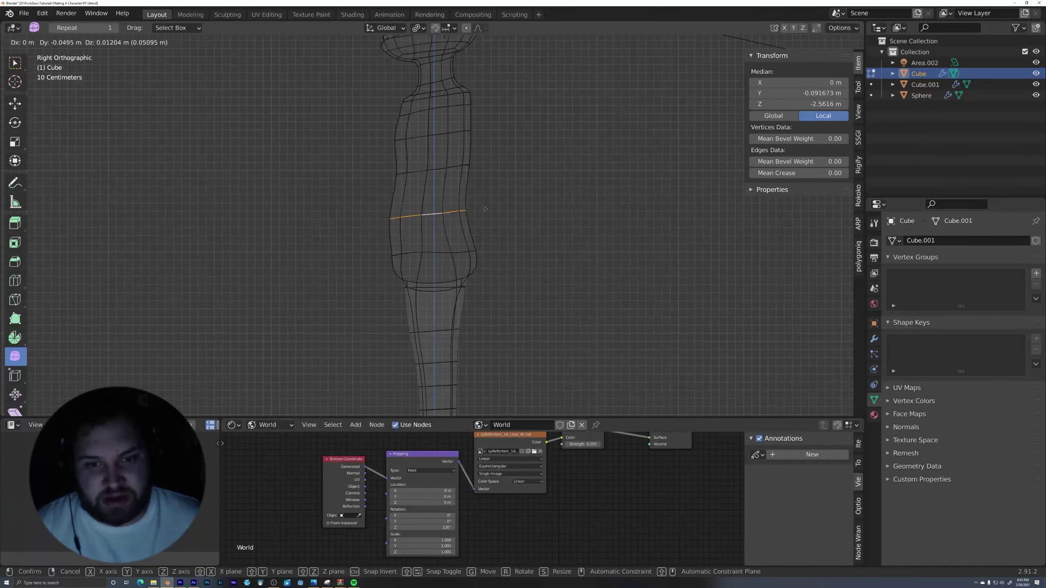
{"action": "left_click", "coordinate": [469, 217]}
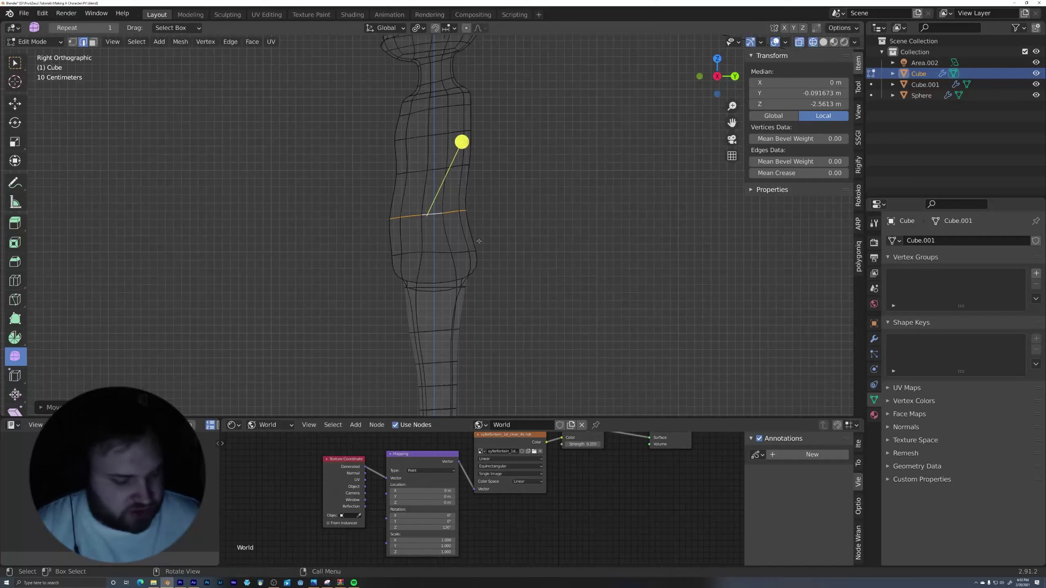
- Select the rear vertices of the hip loop, raise them about 0.13 m and adjust their rotation and position
{"action": "left_click", "coordinate": [472, 253], "text": "alt"}
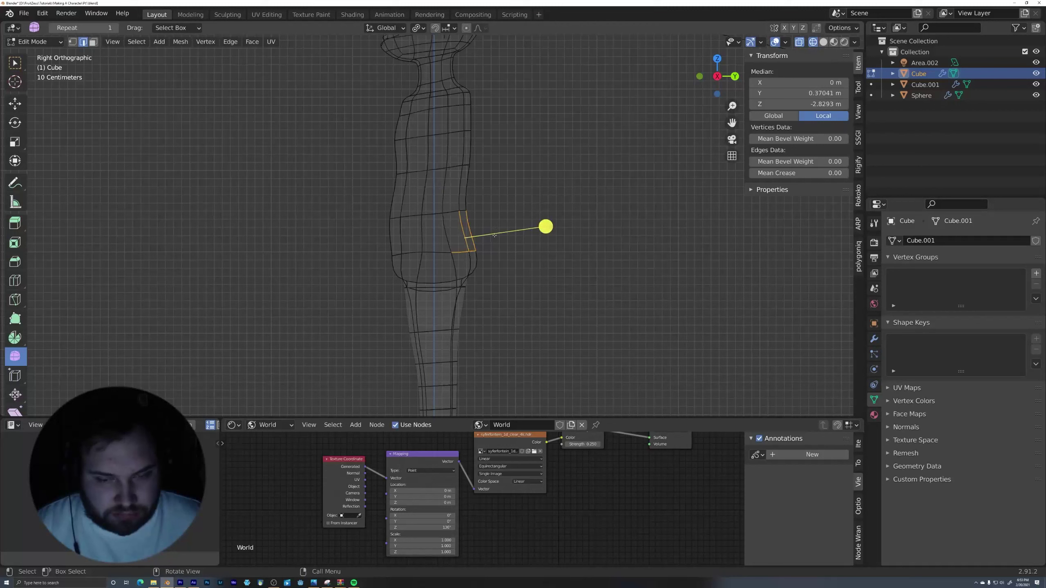
{"action": "key", "text": "1"}
{"action": "left_click", "coordinate": [472, 250]}
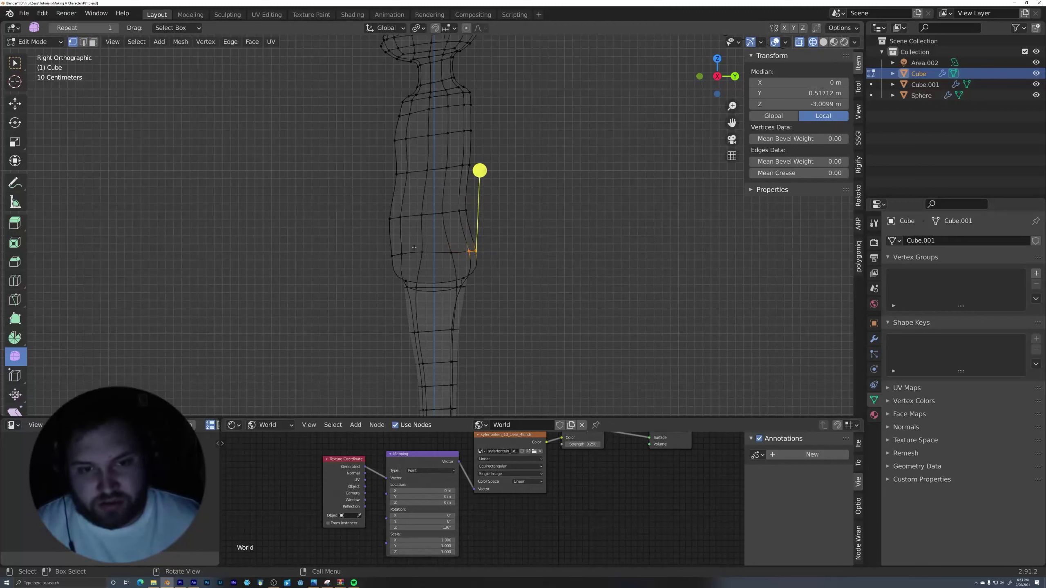
{"action": "key", "text": "g"}
{"action": "left_click", "coordinate": [529, 241]}
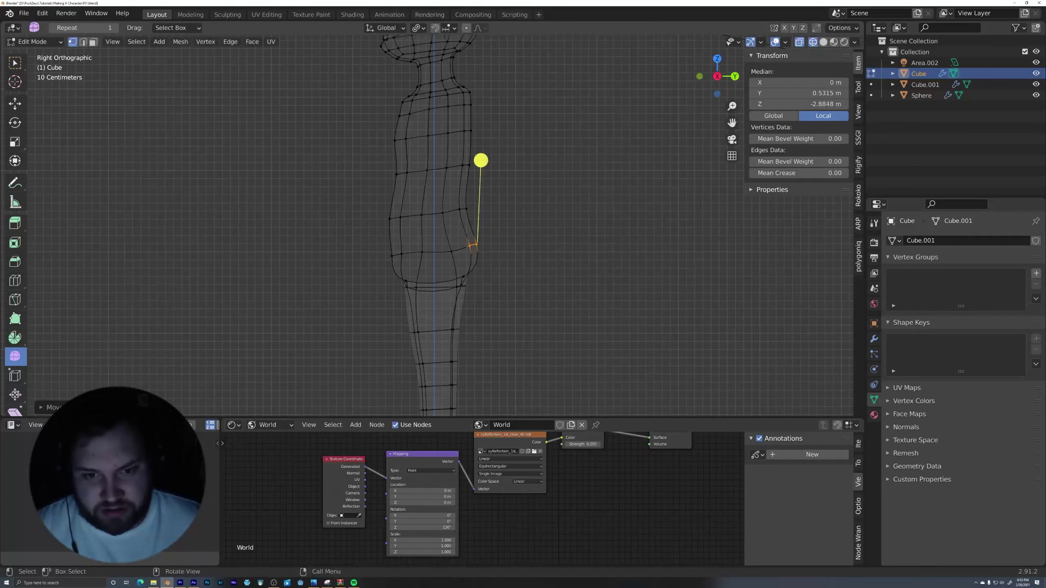
{"action": "key", "text": "r"}
{"action": "left_click", "coordinate": [533, 217]}
{"action": "key", "text": "g"}
{"action": "left_click", "coordinate": [532, 217]}
- Reposition the hip loop vertices at the buttocks to refine the curve of the lower back
{"action": "left_click_drag", "start_coordinate": [440, 264], "coordinate": [491, 252]}
{"action": "key", "text": "g"}
{"action": "left_click", "coordinate": [465, 230]}
{"action": "key", "text": "g"}
{"action": "left_click", "coordinate": [502, 235]}
{"action": "mouse_move", "coordinate": [498, 227]}
{"action": "middle_mouse_down", "text": "shift"}
{"action": "mouse_move", "coordinate": [495, 243]}
{"action": "mouse_move", "coordinate": [473, 252]}
{"action": "mouse_move", "coordinate": [506, 244]}
{"action": "middle_mouse_up", "text": "shift"}
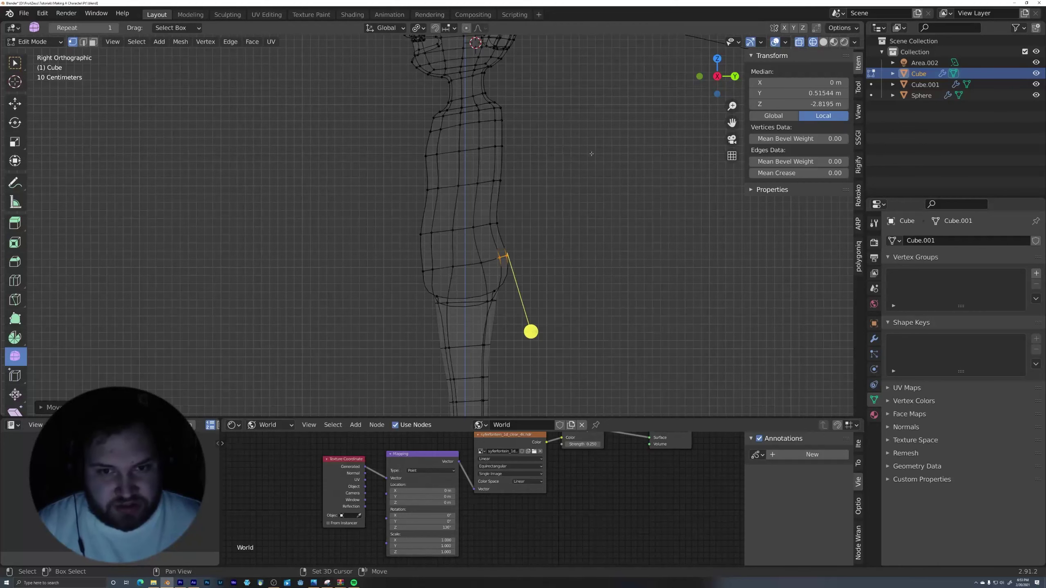
{"action": "middle_click_drag", "start_coordinate": [591, 162], "coordinate": [507, 157], "text": "shift"}
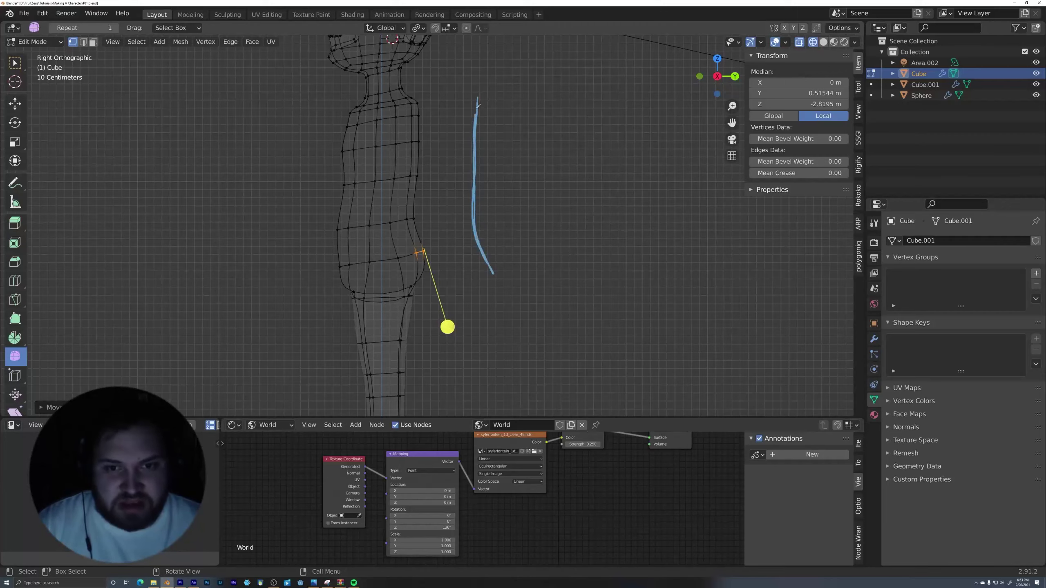
- Examine the whole character's proportions from several angles, including in rendered shading
{"action": "middle_click_drag", "start_coordinate": [449, 182], "coordinate": [511, 192]}
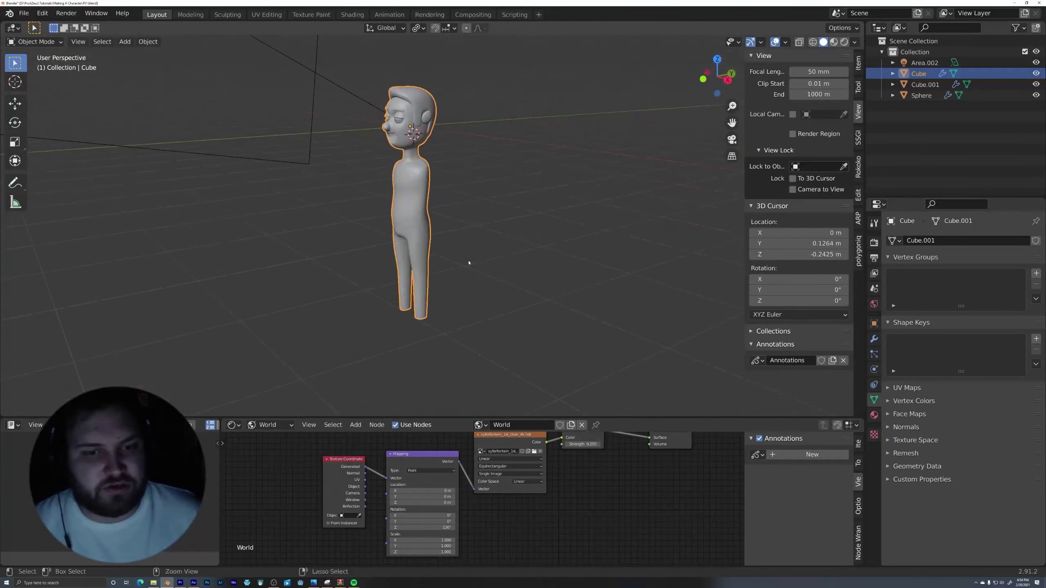
{"action": "scroll", "coordinate": [454, 244], "scroll_direction": "up", "scroll_amount": 3}
{"action": "mouse_move", "coordinate": [506, 144]}
{"action": "middle_mouse_down", "text": "shift"}
{"action": "mouse_move", "coordinate": [500, 255]}
{"action": "mouse_move", "coordinate": [507, 206]}
{"action": "mouse_move", "coordinate": [489, 220]}
{"action": "middle_mouse_up", "text": "shift"}
{"action": "scroll", "coordinate": [506, 206], "scroll_direction": "up", "scroll_amount": 2}
{"action": "scroll", "coordinate": [506, 207], "scroll_direction": "down", "scroll_amount": 4}
{"action": "key", "text": "z"}
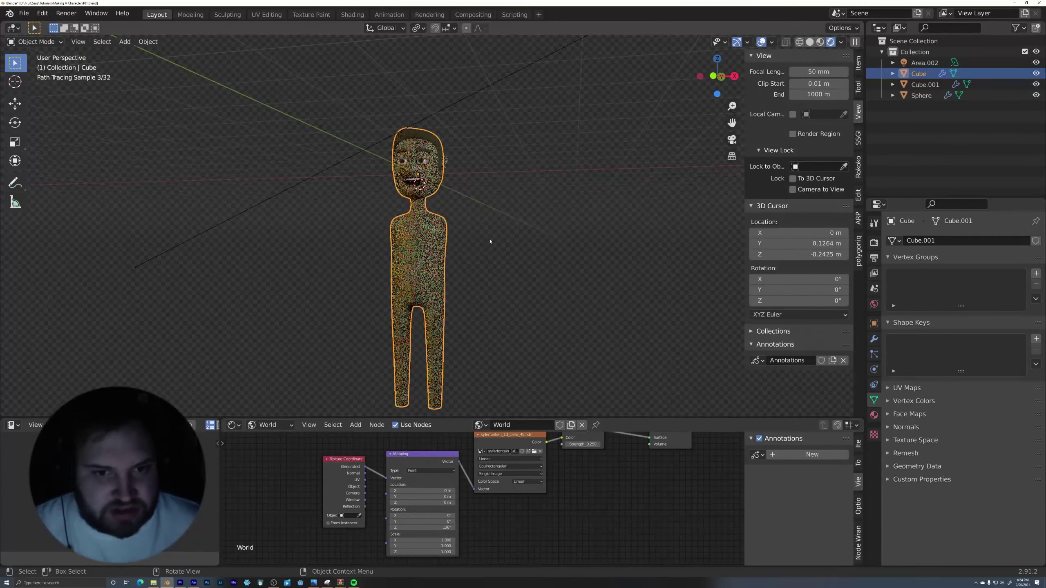
{"action": "mouse_move", "coordinate": [505, 250]}
{"action": "middle_mouse_down"}
{"action": "mouse_move", "coordinate": [525, 262]}
{"action": "mouse_move", "coordinate": [523, 311]}
{"action": "mouse_move", "coordinate": [535, 135]}
{"action": "middle_mouse_up"}
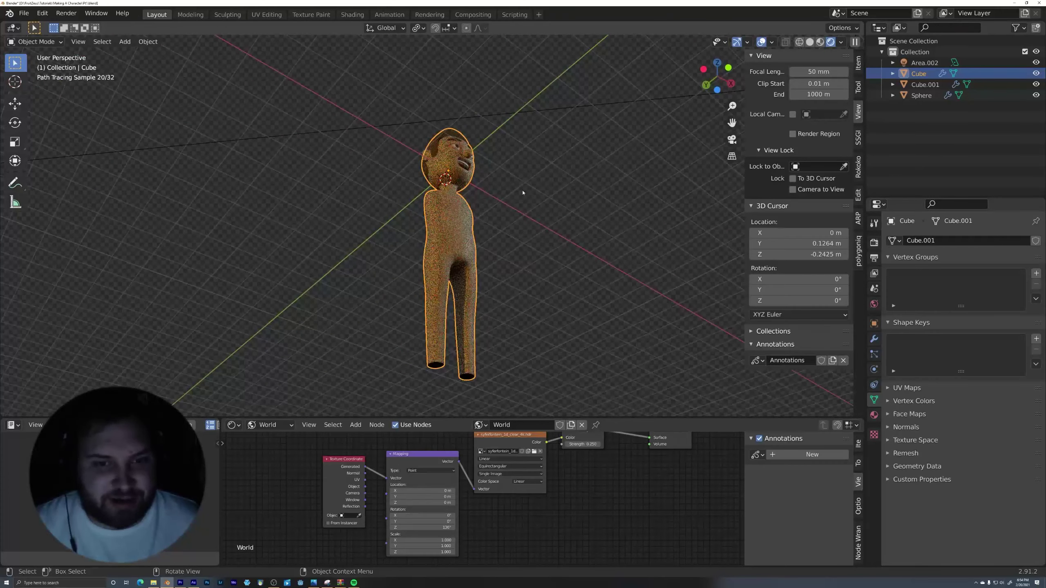
{"action": "mouse_move", "coordinate": [522, 192]}
{"action": "middle_mouse_down"}
{"action": "mouse_move", "coordinate": [543, 201]}
{"action": "mouse_move", "coordinate": [507, 198]}
{"action": "mouse_move", "coordinate": [568, 215]}
{"action": "mouse_move", "coordinate": [548, 209]}
{"action": "middle_mouse_up"}
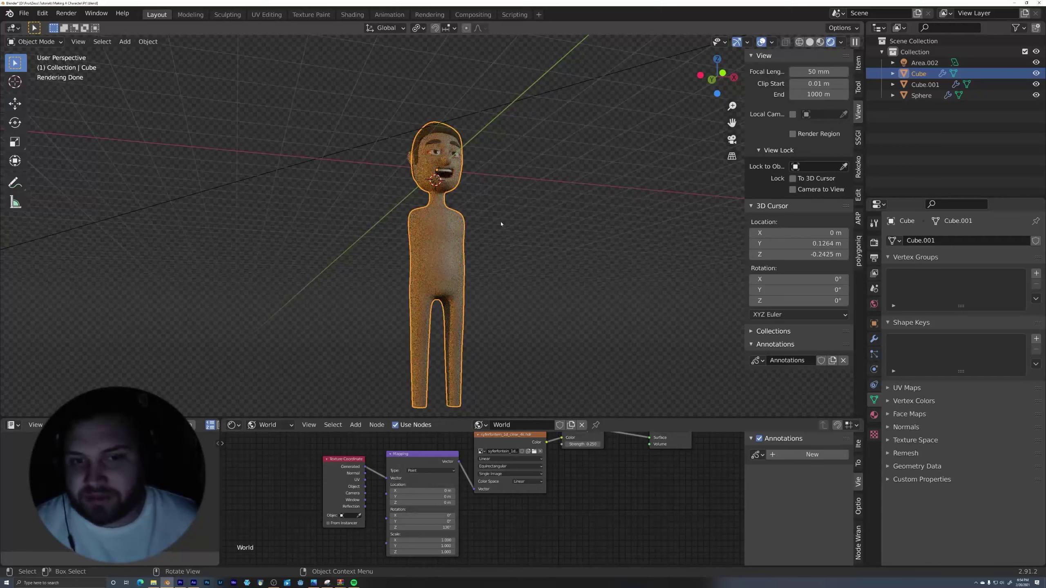
{"action": "mouse_move", "coordinate": [515, 289]}
{"action": "middle_mouse_down"}
{"action": "mouse_move", "coordinate": [478, 297]}
{"action": "mouse_move", "coordinate": [436, 191]}
{"action": "middle_mouse_up"}
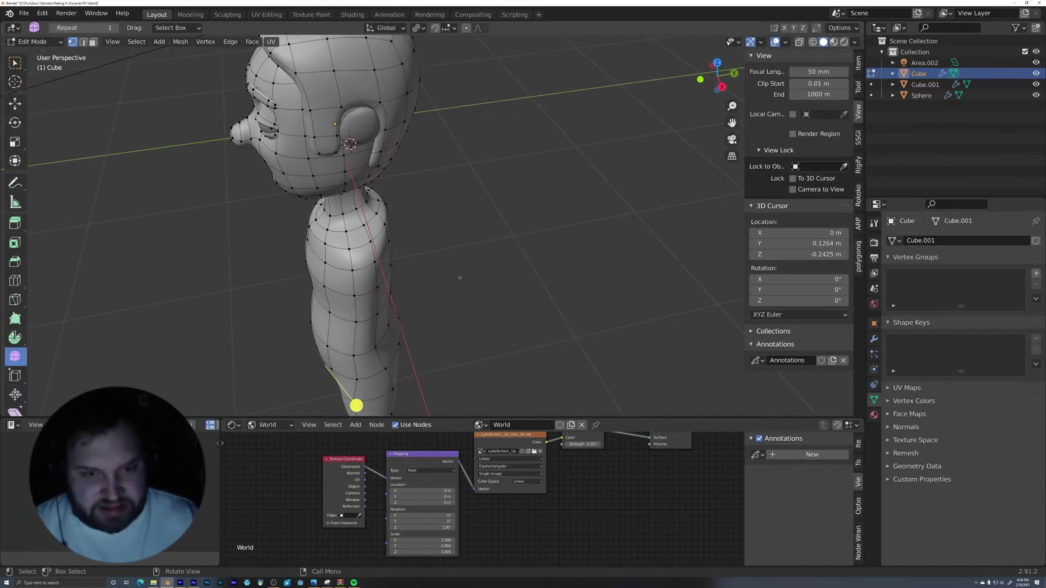
- Extrude the bottom loops of both legs slightly downward along Z in the right side view
{"action": "key", "text": "KP_3"}
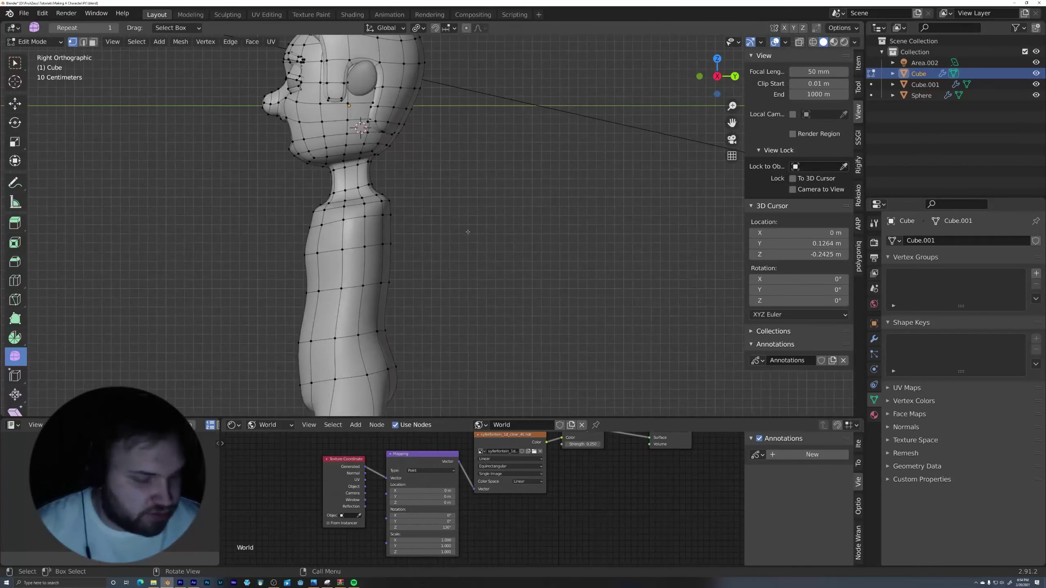
{"action": "middle_click_drag", "start_coordinate": [468, 232], "coordinate": [512, 41], "text": "shift"}
{"action": "scroll", "coordinate": [474, 289], "scroll_direction": "down", "scroll_amount": 6}
{"action": "scroll", "coordinate": [467, 266], "scroll_direction": "up", "scroll_amount": 7}
{"action": "middle_click_drag", "start_coordinate": [474, 290], "coordinate": [453, 270], "text": "shift"}
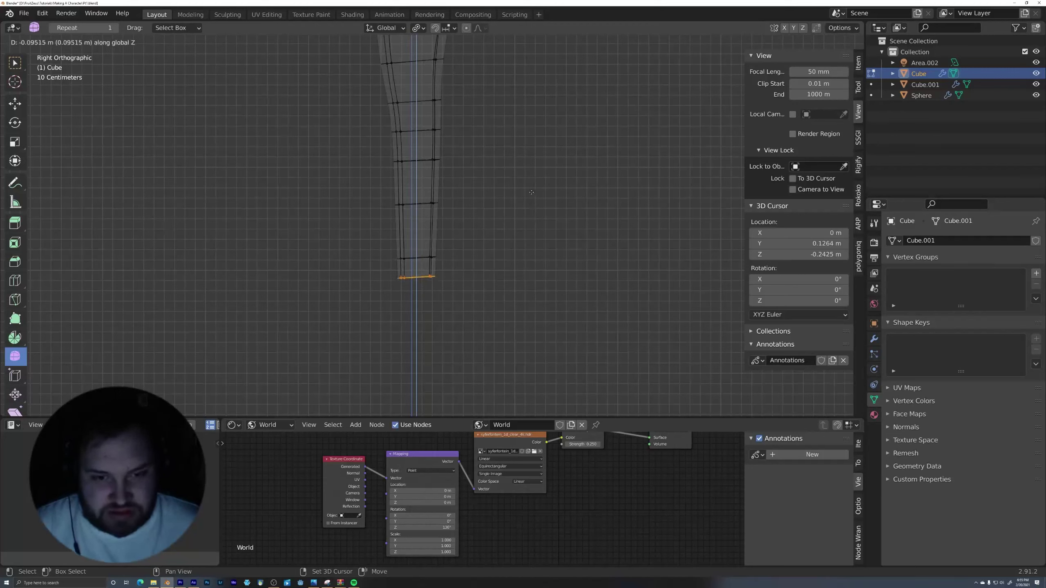
{"action": "left_click", "coordinate": [538, 153]}
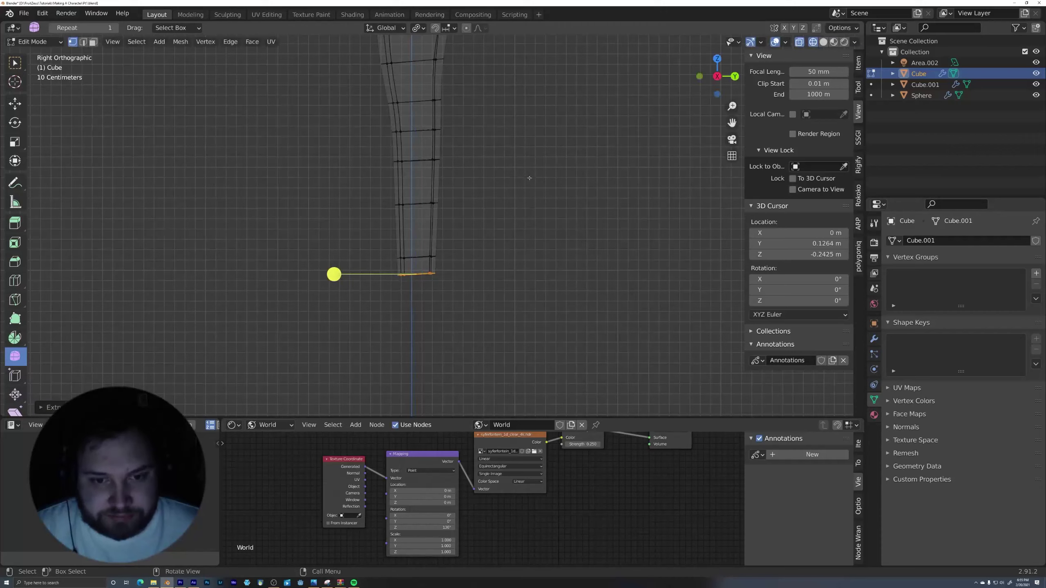
{"action": "middle_click_drag", "start_coordinate": [528, 176], "coordinate": [546, 192], "text": "shift"}
{"action": "scroll", "coordinate": [419, 338], "scroll_direction": "up", "scroll_amount": 5}
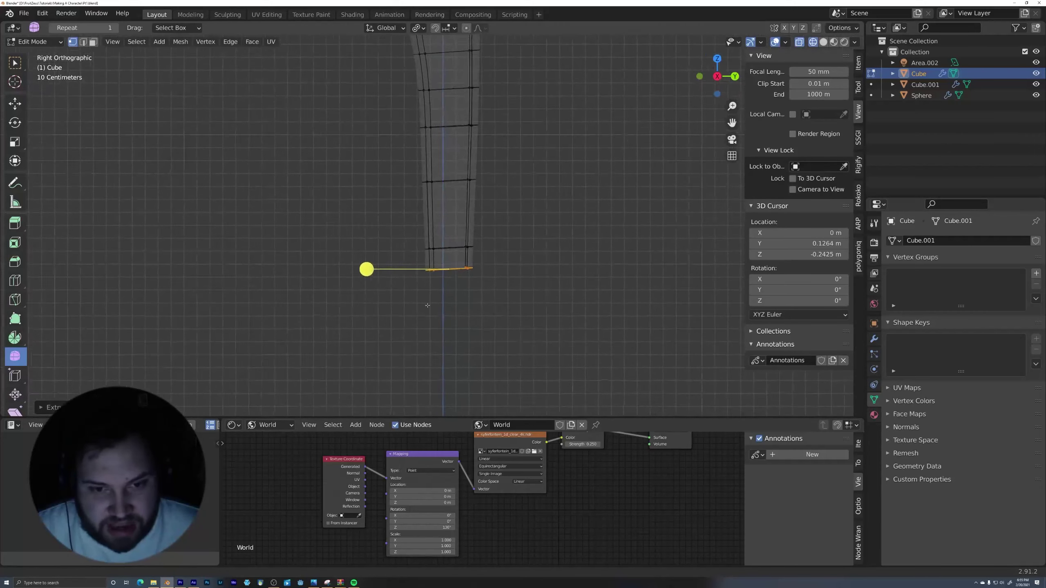
{"action": "key", "text": "s"}
{"action": "left_click", "coordinate": [393, 304]}
{"action": "key", "text": "ctrl+z"}
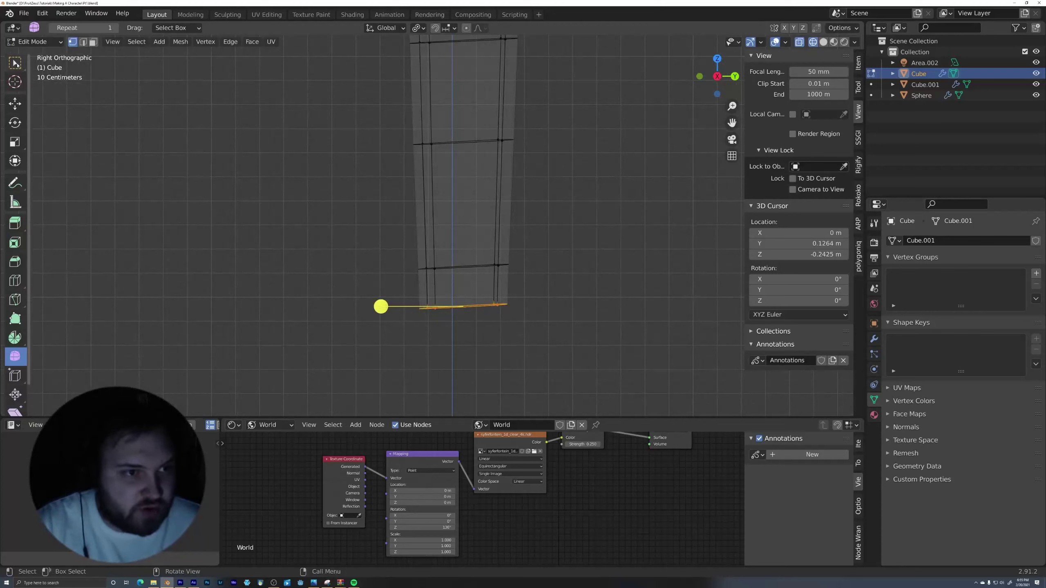
- Move the front vertices of the bottom leg loops about 0.2 m forward along Y and check the shape in solid shading
{"action": "left_click_drag", "start_coordinate": [391, 287], "coordinate": [464, 347]}
{"action": "key", "text": "g"}
{"action": "key", "text": "y"}
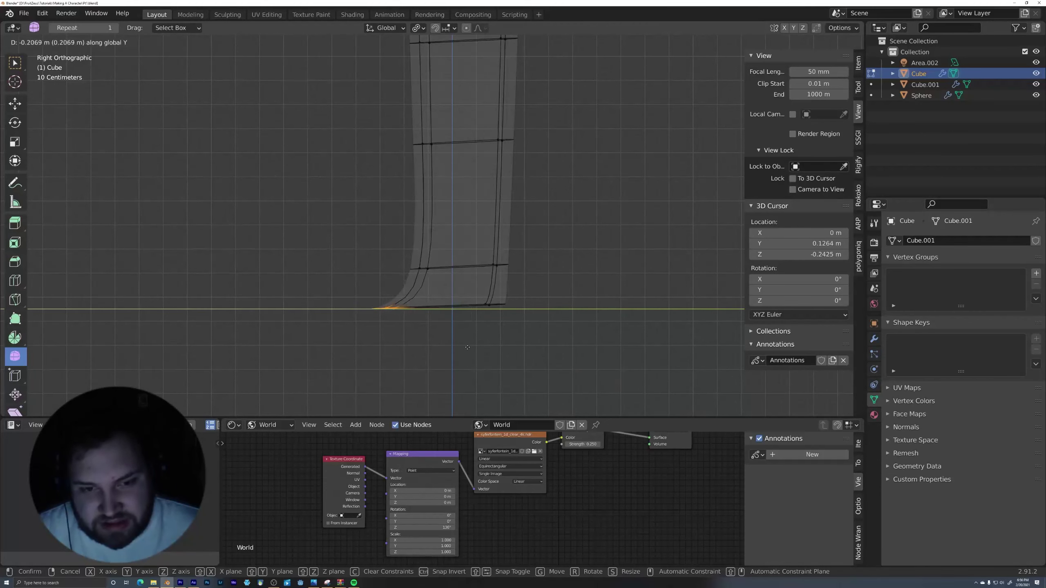
{"action": "left_click", "coordinate": [436, 276]}
{"action": "middle_click_drag", "start_coordinate": [396, 249], "coordinate": [449, 243]}
{"action": "key", "text": "z"}
{"action": "left_click", "coordinate": [590, 204]}
{"action": "middle_click_drag", "start_coordinate": [590, 205], "coordinate": [546, 168]}
- Extrude the bottom loops of both legs about 0.1 m downward along Z in the right side view
{"action": "key", "text": "KP_3"}
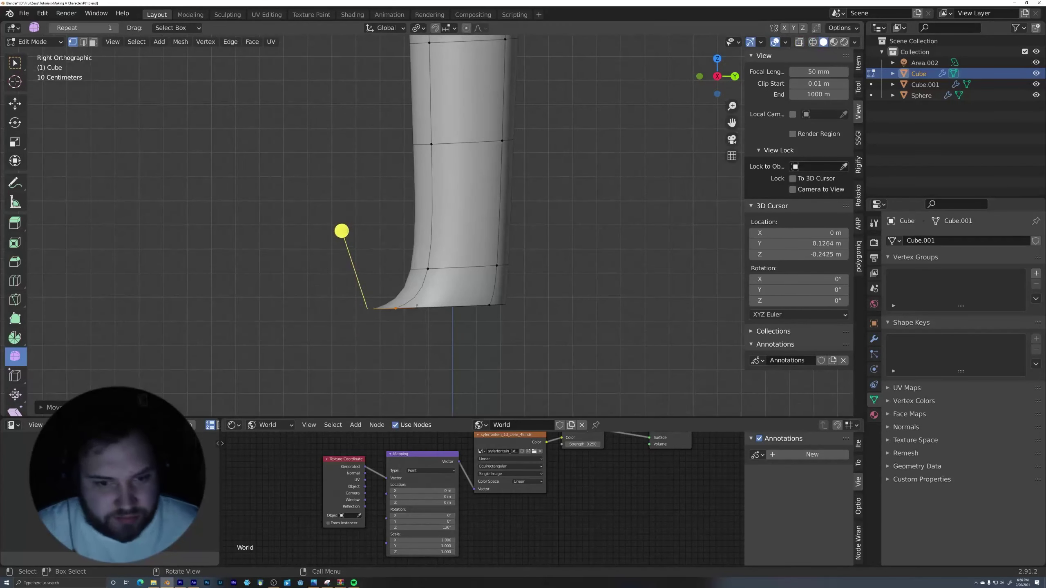
{"action": "key", "text": "alt+z"}
{"action": "mouse_move", "coordinate": [297, 286]}
{"action": "left_mouse_down"}
{"action": "mouse_move", "coordinate": [391, 297]}
{"action": "mouse_move", "coordinate": [562, 358]}
{"action": "left_mouse_up"}
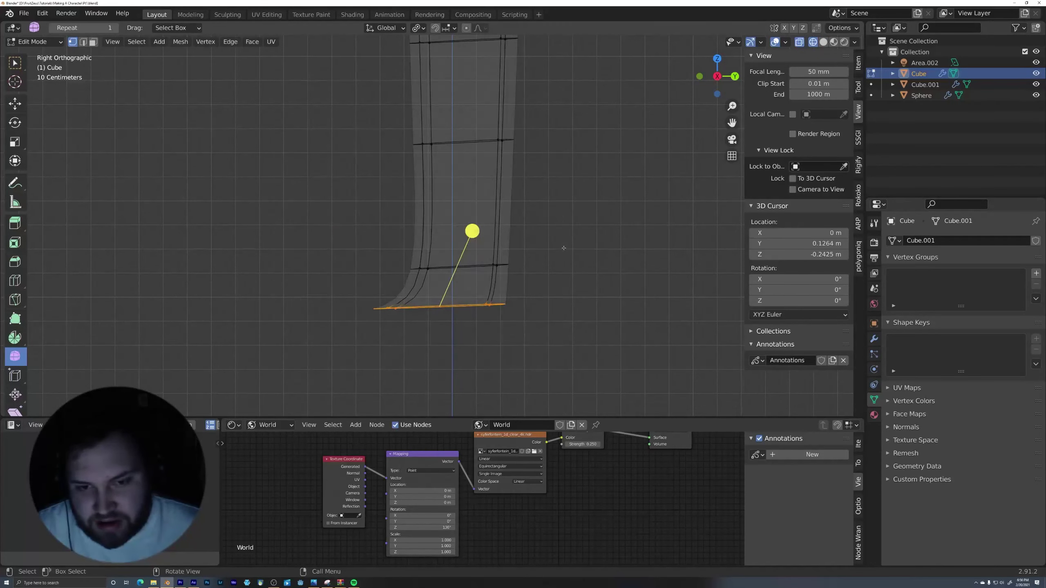
{"action": "key", "text": "e"}
{"action": "key", "text": "z"}
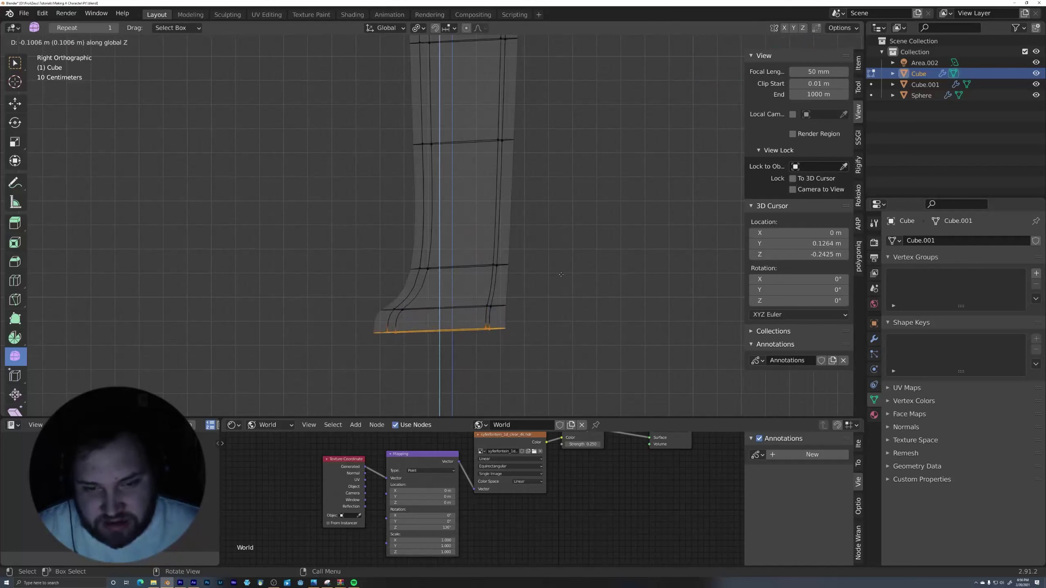
{"action": "left_click", "coordinate": [561, 277]}
- Extrude the front faces at the leg bottoms forward along Y to form the length of the feet
{"action": "left_click_drag", "start_coordinate": [321, 290], "coordinate": [415, 363]}
{"action": "key", "text": "e"}
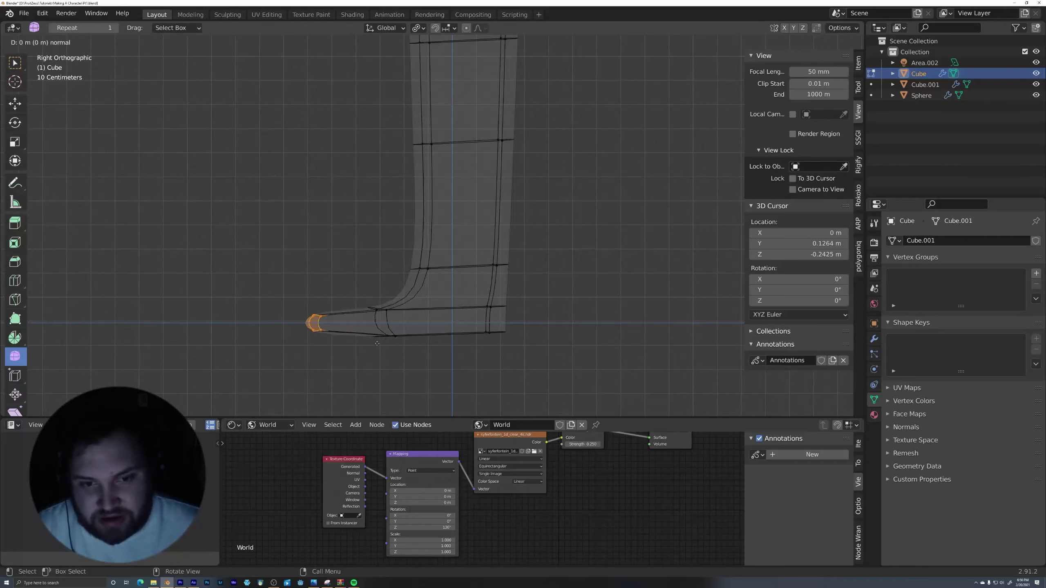
{"action": "key", "text": "y"}
{"action": "left_click", "coordinate": [335, 355]}
- Fill the open soles of both feet with faces and return to vertex selection
{"action": "middle_click_drag", "start_coordinate": [335, 355], "coordinate": [615, 244]}
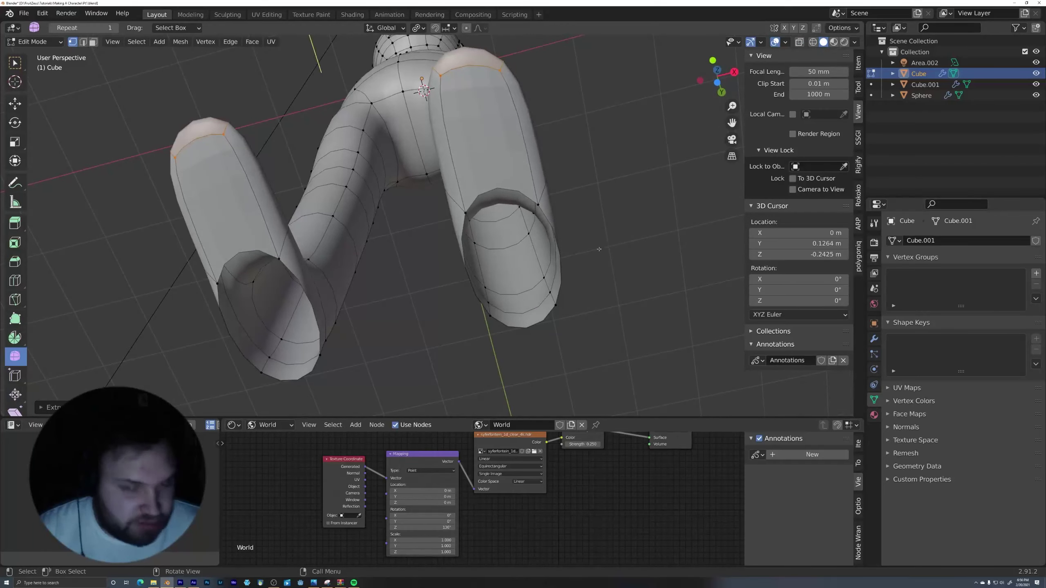
{"action": "key", "text": "2"}
{"action": "left_click", "coordinate": [208, 284], "text": "alt"}
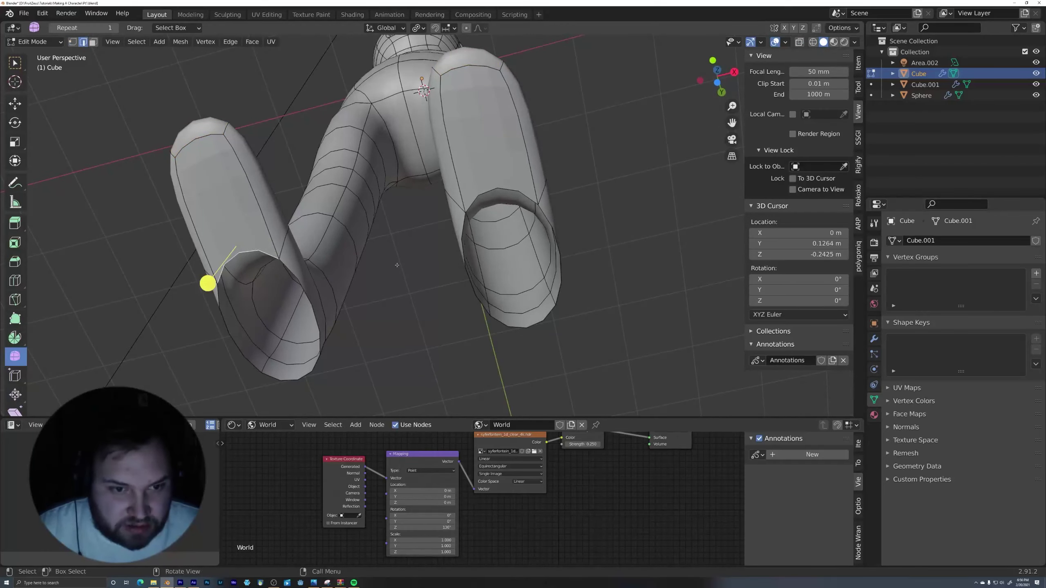
{"action": "key", "text": "e"}
{"action": "middle_click_drag", "start_coordinate": [498, 184], "coordinate": [513, 263]}
{"action": "key", "text": "1"}
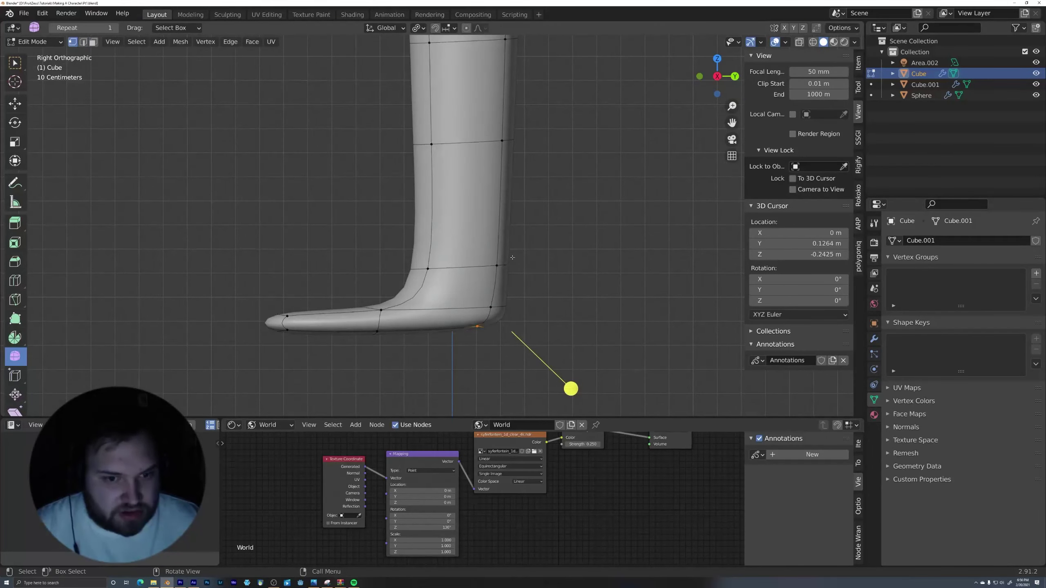
- Move all sole vertices of both feet about 0.09 m down along Z in see-through side view
{"action": "key", "text": "alt+z"}
{"action": "middle_click_drag", "start_coordinate": [682, 226], "coordinate": [706, 186], "text": "shift"}
{"action": "left_click_drag", "start_coordinate": [264, 363], "coordinate": [571, 277]}
{"action": "key", "text": "g"}
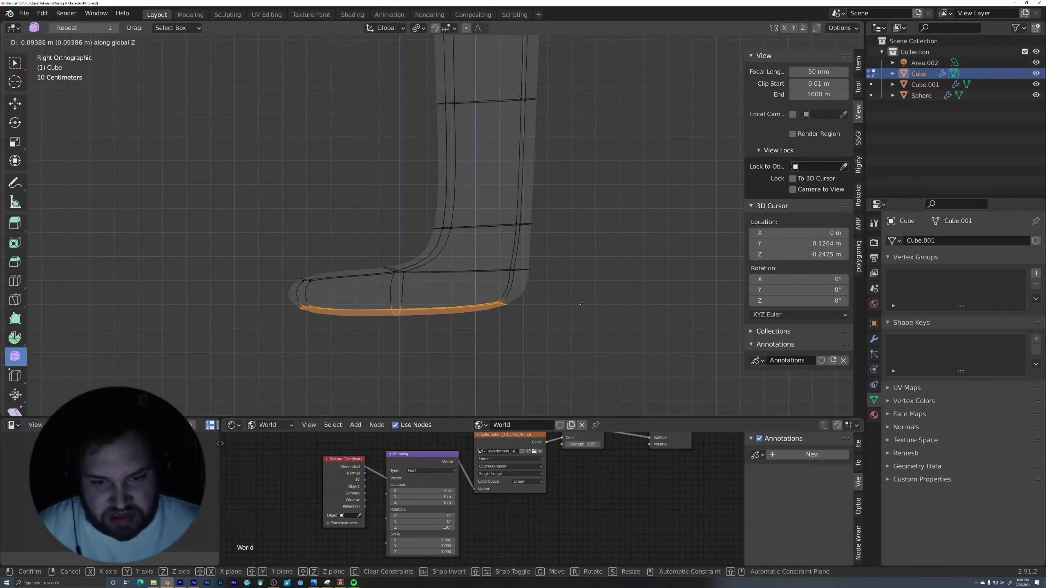
{"action": "left_click", "coordinate": [566, 317]}
- Move the bottom heel vertices about 0.18 m backward along Y and shift the upper heel vertices slightly back and up
{"action": "left_click_drag", "start_coordinate": [481, 359], "coordinate": [520, 292]}
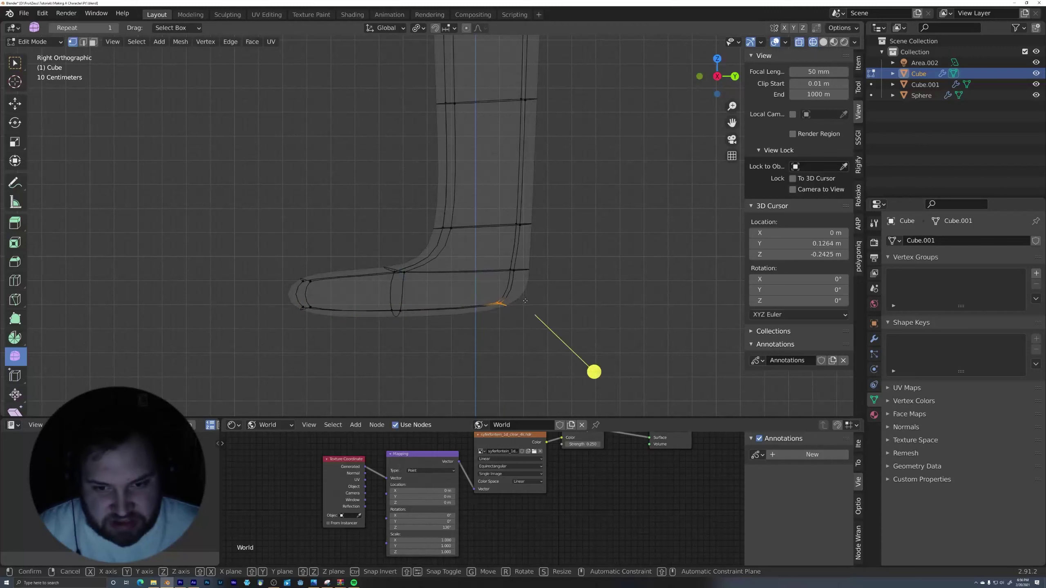
{"action": "key", "text": "g"}
{"action": "key", "text": "y"}
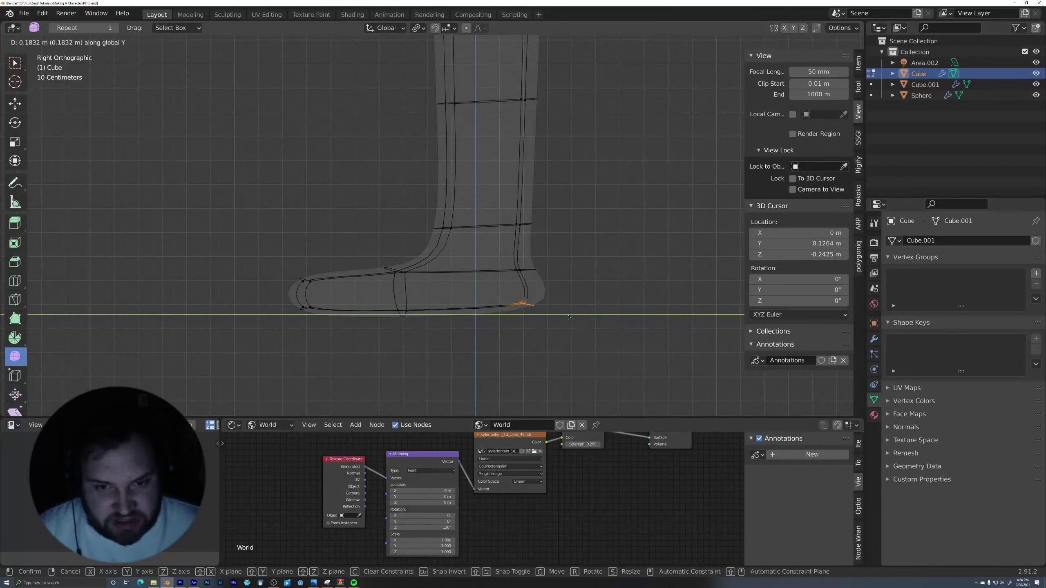
{"action": "left_click", "coordinate": [568, 318]}
{"action": "key", "text": "g"}
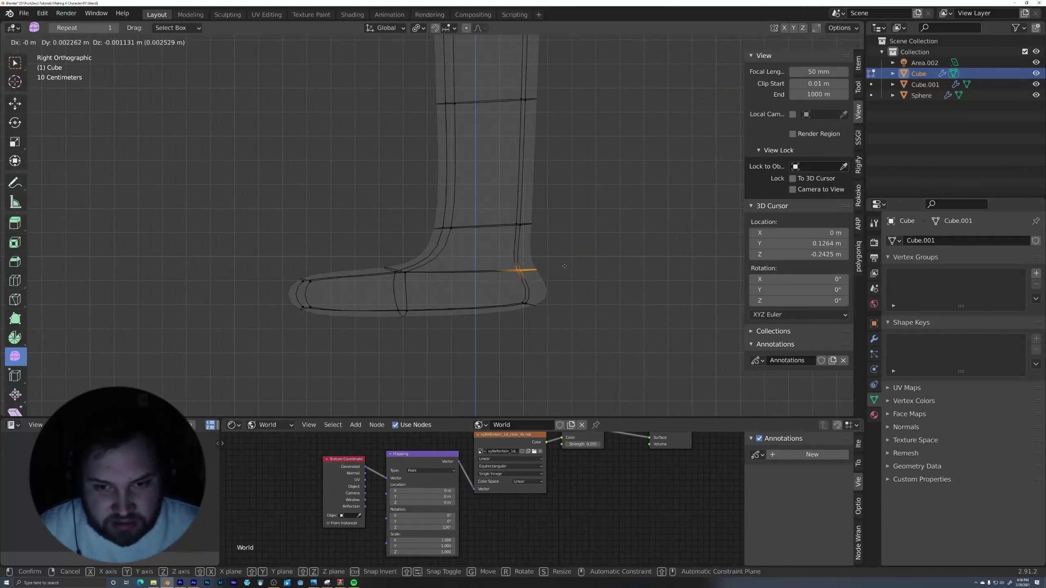
{"action": "left_click", "coordinate": [577, 255]}
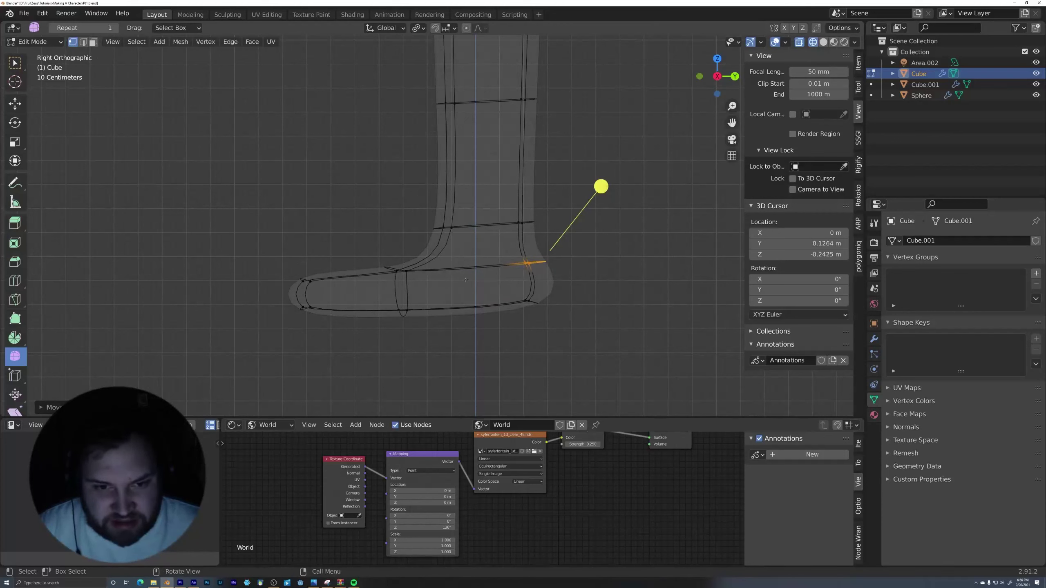
- Move the instep vertices in front of the ankles about 0.08 m back and 0.05 m up
{"action": "left_click_drag", "start_coordinate": [368, 249], "coordinate": [420, 284]}
{"action": "key", "text": "g"}
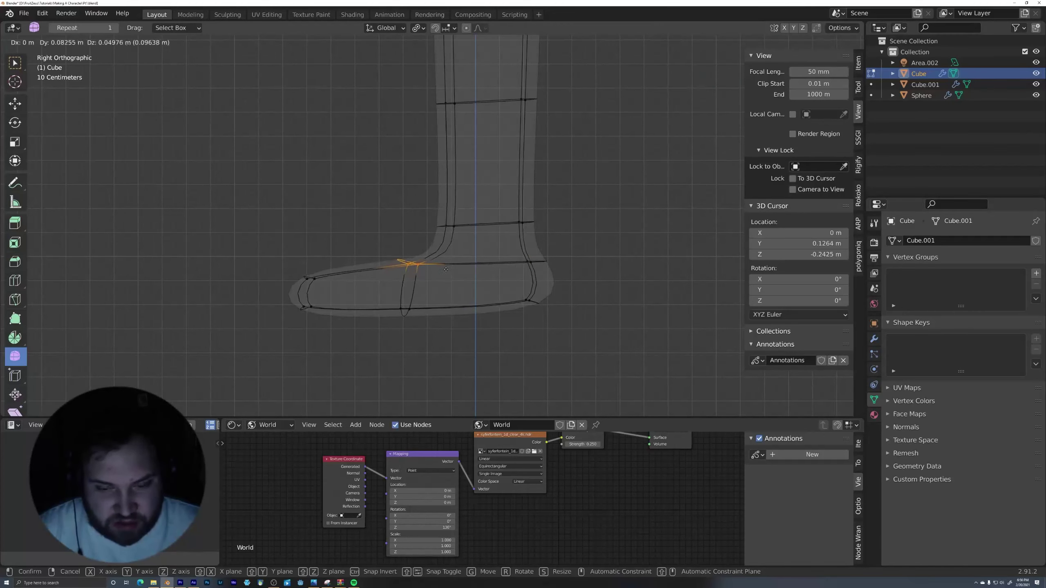
{"action": "left_click", "coordinate": [439, 275]}
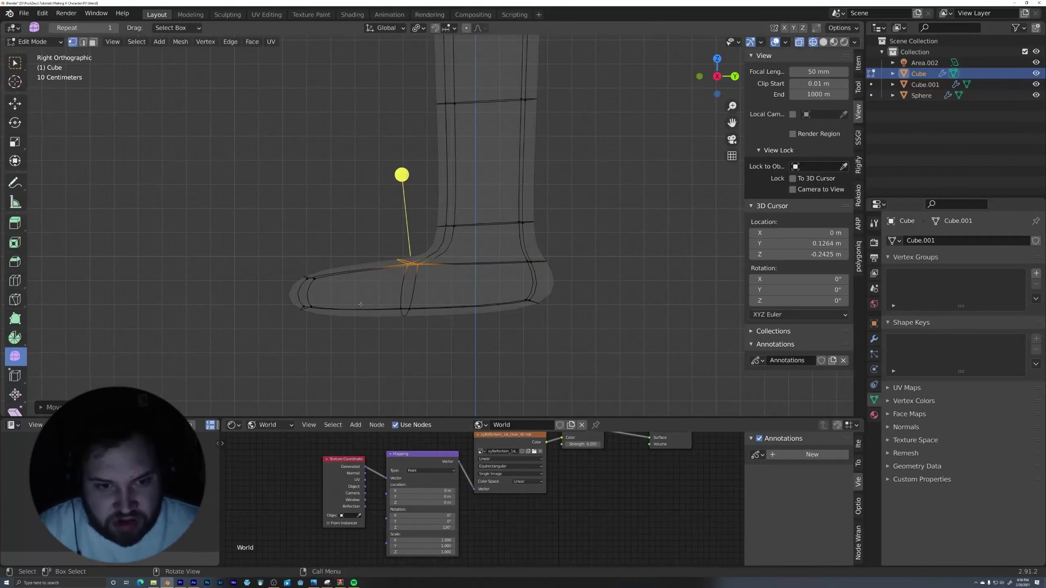
- Add a horizontal edge loop around the sides of each foot and switch back to solid shading
{"action": "key", "text": "ctrl+r"}
{"action": "left_click", "coordinate": [306, 291]}
{"action": "left_click", "coordinate": [301, 293]}
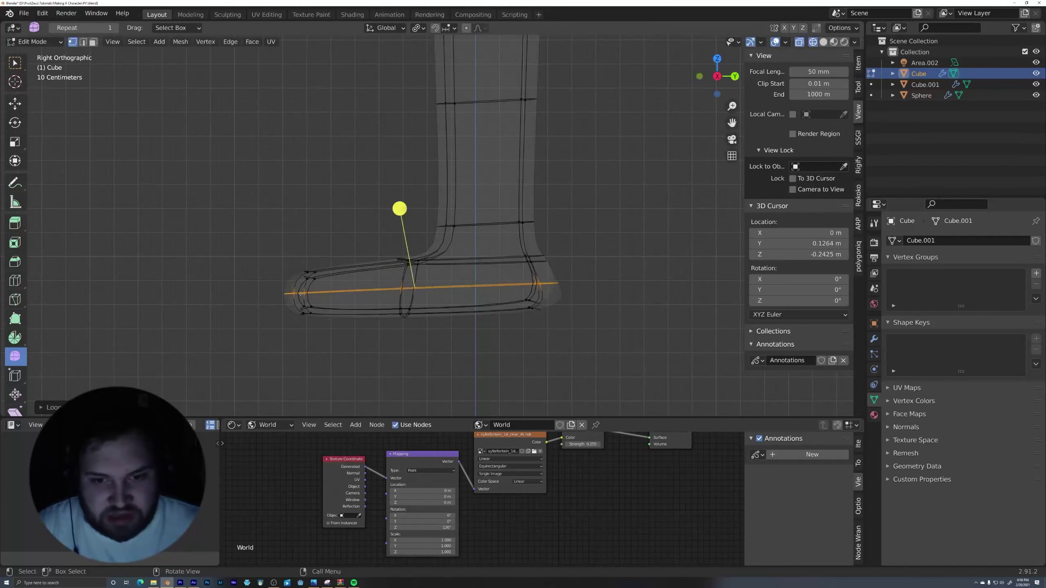
{"action": "middle_click_drag", "start_coordinate": [301, 293], "coordinate": [371, 294]}
{"action": "key", "text": "ctrl+r"}
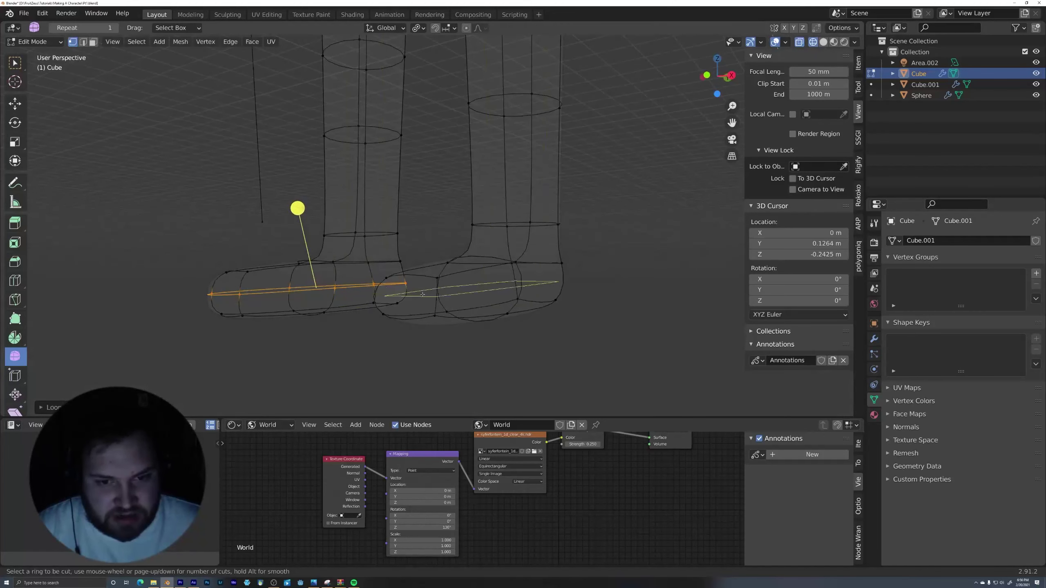
{"action": "left_click", "coordinate": [443, 301]}
{"action": "left_click", "coordinate": [442, 301]}
{"action": "key", "text": "shift+z"}
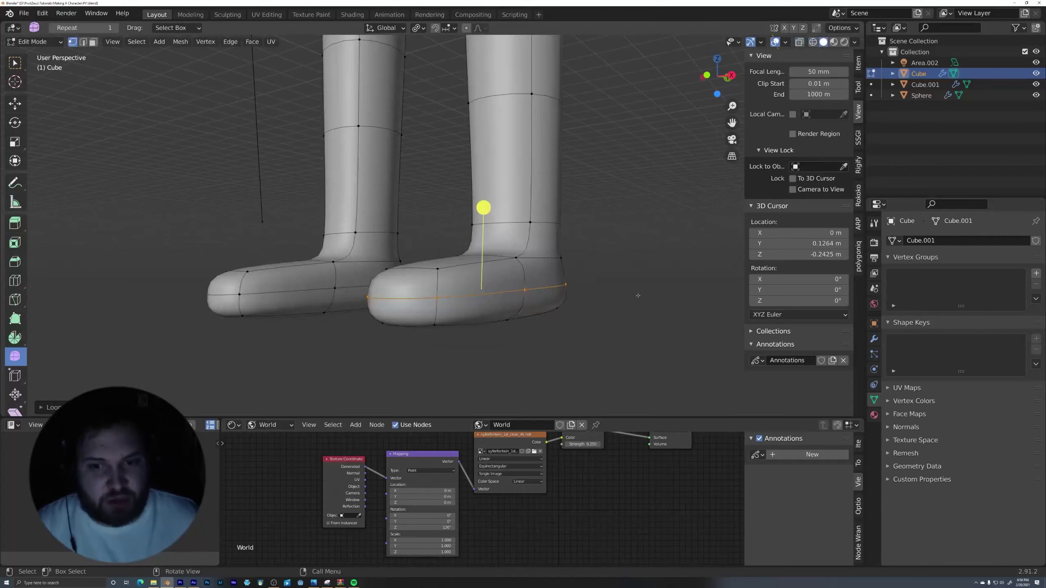
- Select the side loops of both feet and lower them slightly along Z to flatten the soles
{"action": "mouse_move", "coordinate": [442, 301]}
{"action": "middle_mouse_down"}
{"action": "mouse_move", "coordinate": [647, 273]}
{"action": "mouse_move", "coordinate": [382, 298]}
{"action": "middle_mouse_up"}
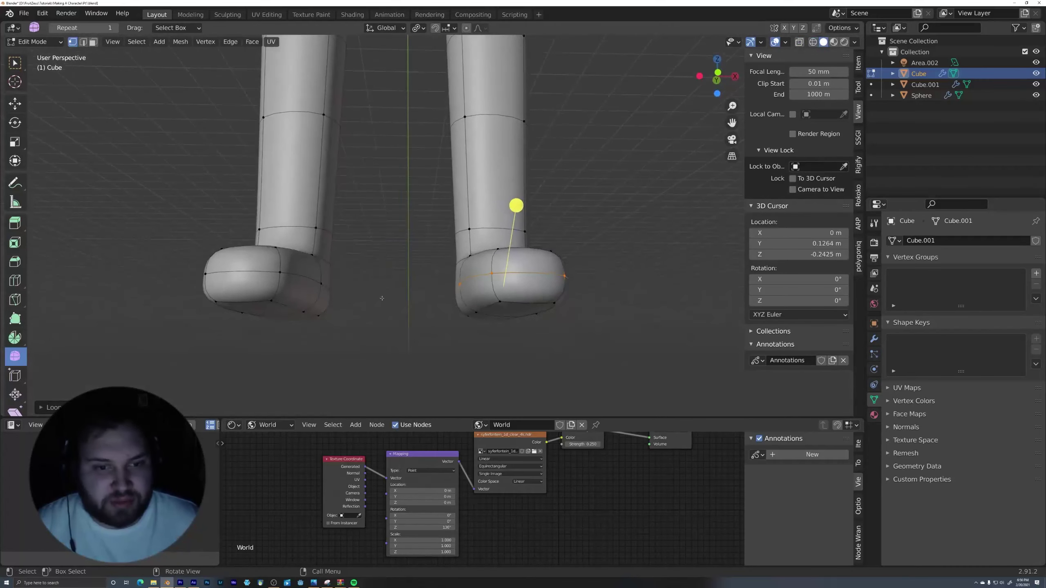
{"action": "left_click", "coordinate": [254, 271], "text": "alt+shift"}
{"action": "middle_click_drag", "start_coordinate": [254, 271], "coordinate": [614, 218]}
{"action": "key", "text": "g"}
{"action": "key", "text": "z"}
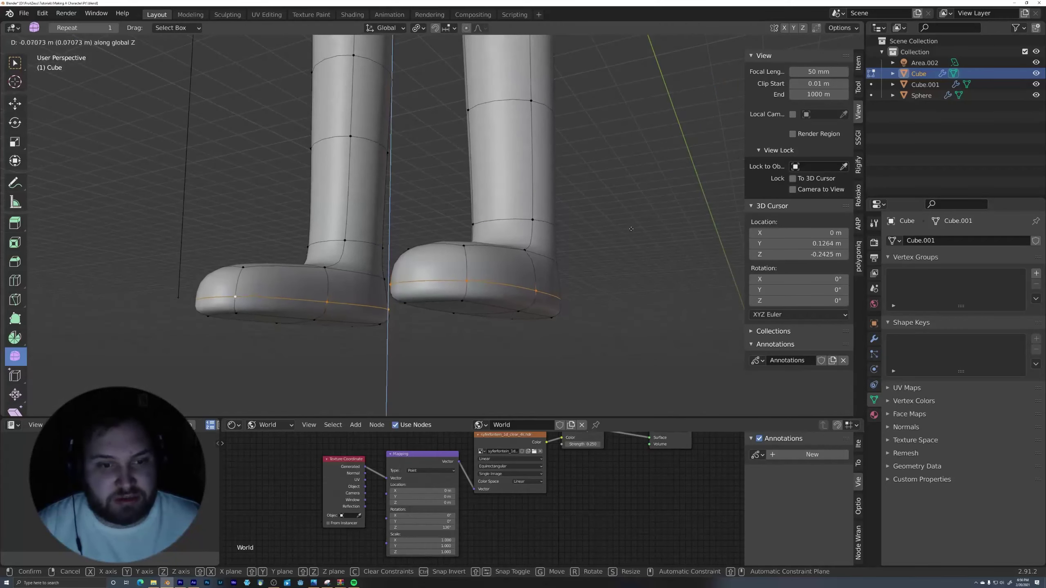
{"action": "left_click", "coordinate": [632, 242]}
{"action": "mouse_move", "coordinate": [632, 242]}
{"action": "middle_mouse_down"}
{"action": "mouse_move", "coordinate": [630, 280]}
{"action": "mouse_move", "coordinate": [644, 254]}
{"action": "middle_mouse_up"}
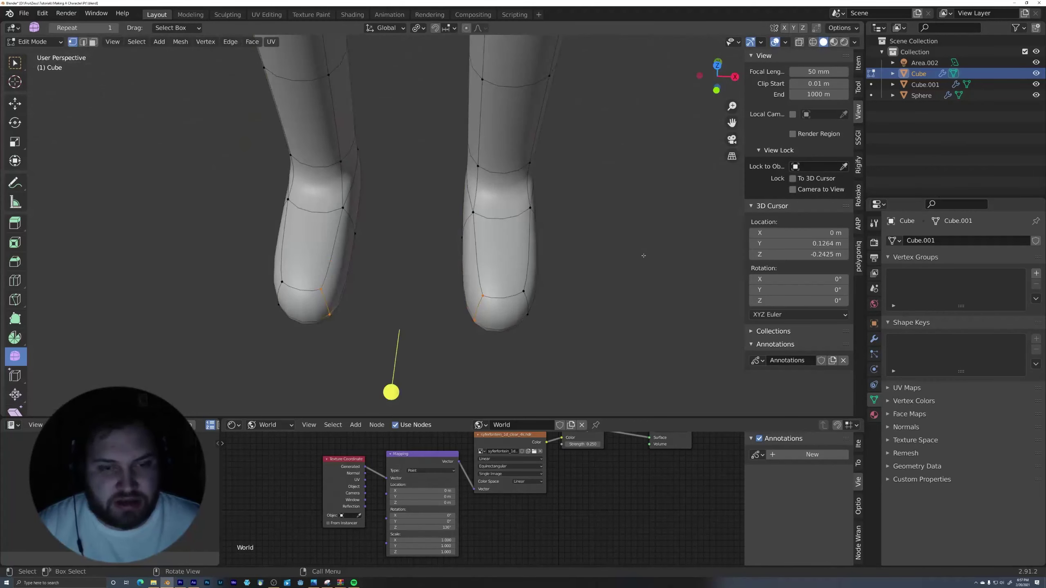
{"action": "key", "text": "s"}
{"action": "key", "text": "x"}
{"action": "left_click", "coordinate": [582, 280]}
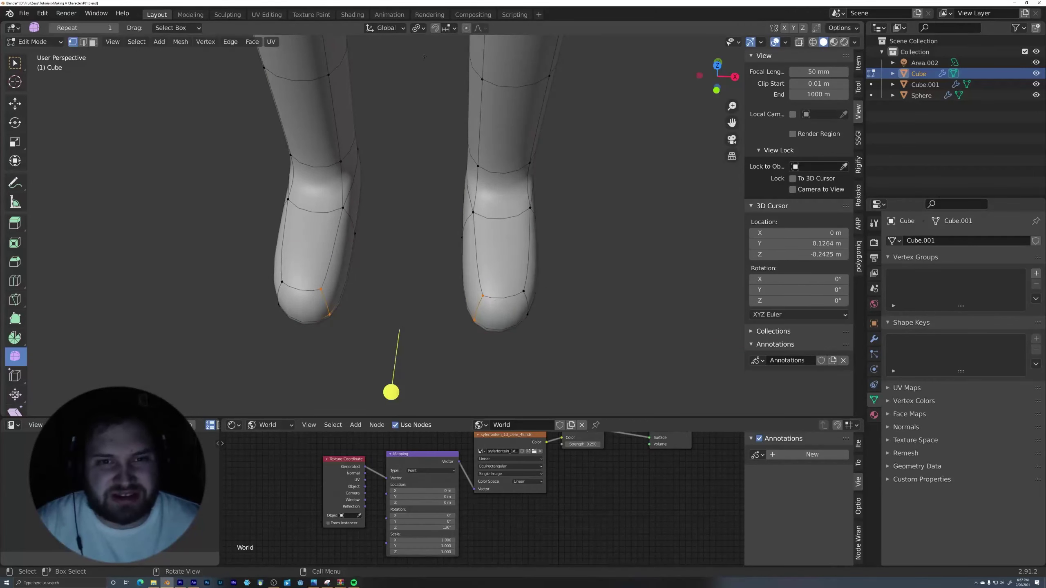
- Set the pivot to the centre of the selection and scale the inner toe vertices to about 0.65 along X
{"action": "left_click", "coordinate": [418, 28]}
{"action": "left_click", "coordinate": [437, 73]}
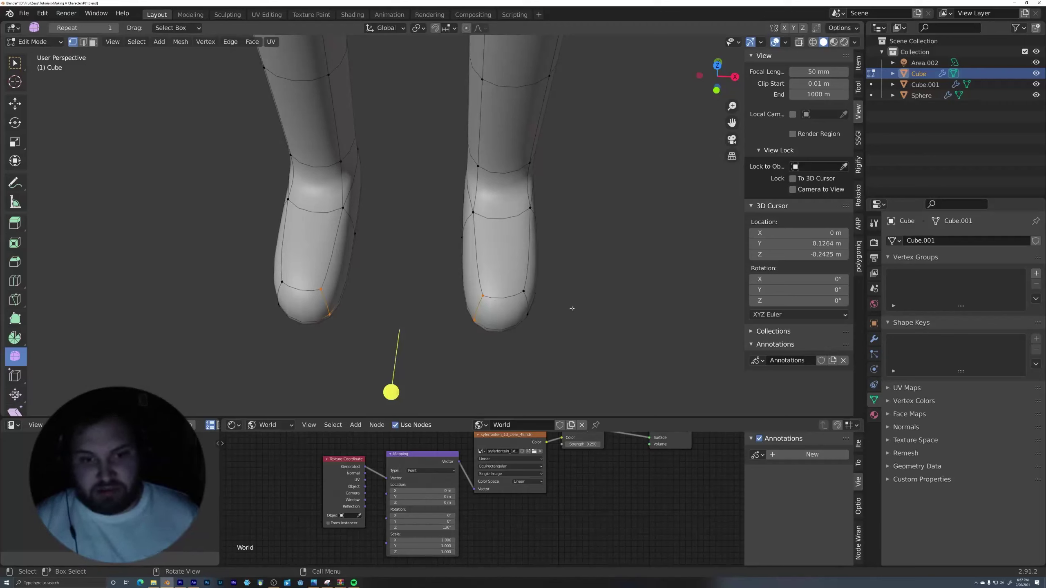
{"action": "key", "text": "s"}
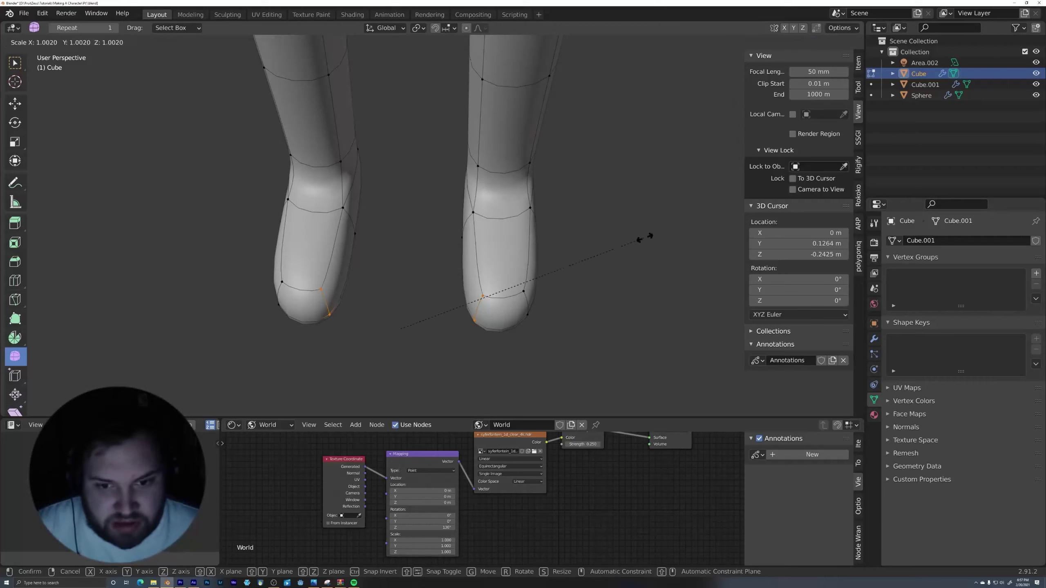
{"action": "key", "text": "x"}
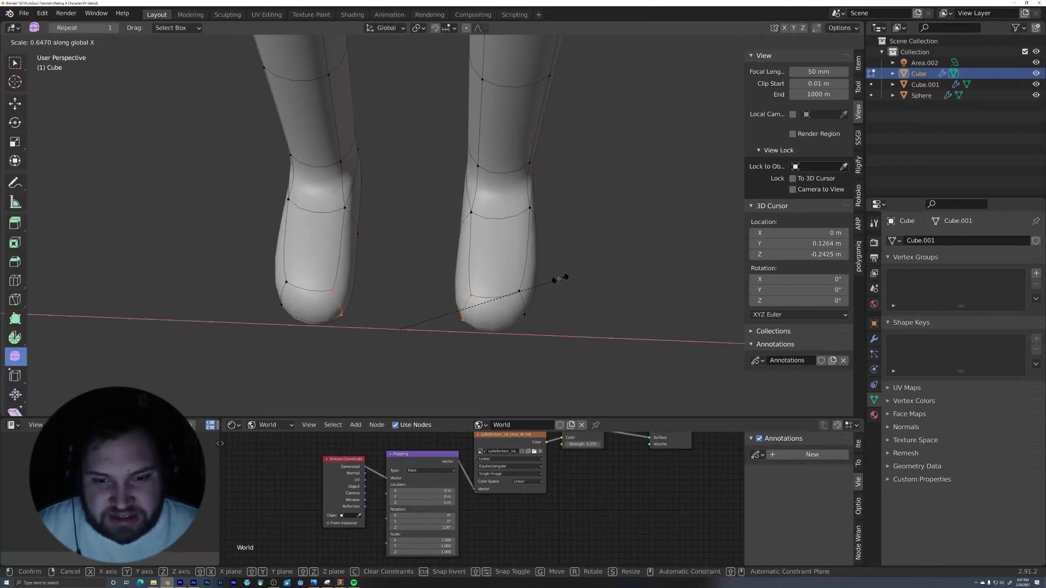
{"action": "right_click", "coordinate": [558, 280]}
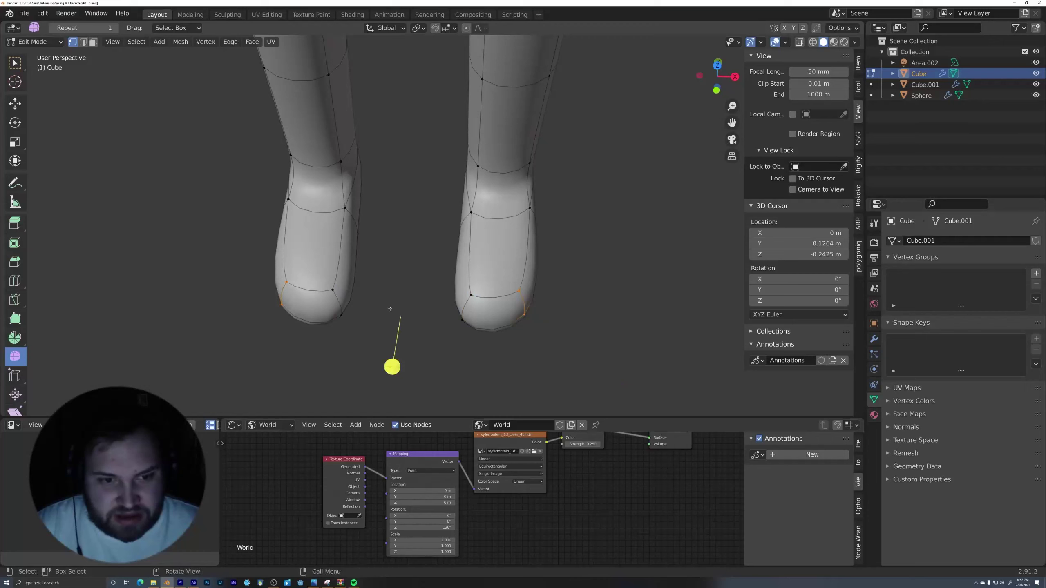
- Scale the outer toe vertices of both feet to about 1.17 along X to widen the toes
{"action": "key", "text": "s"}
{"action": "key", "text": "x"}
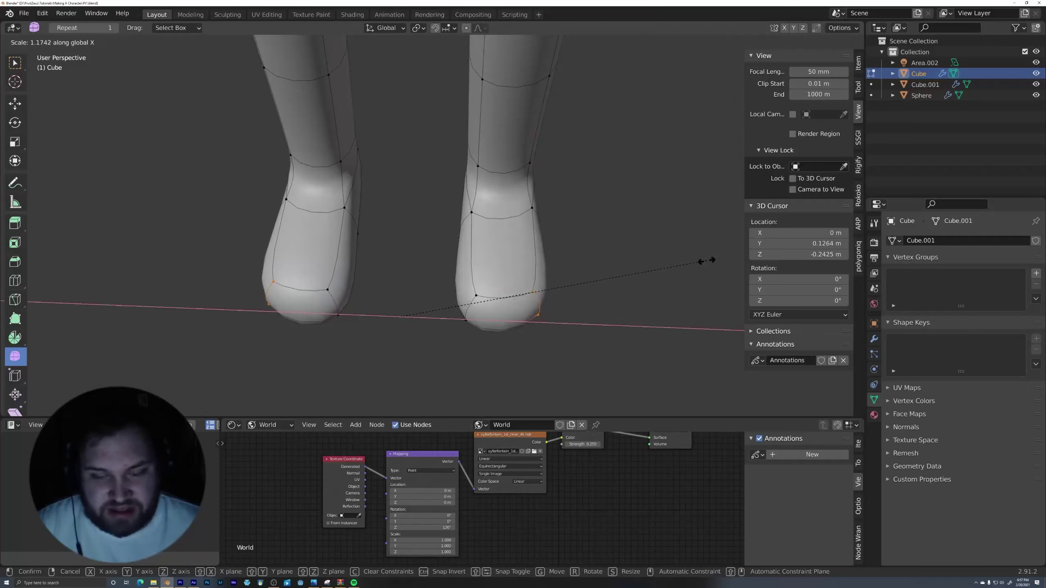
{"action": "left_click", "coordinate": [706, 260]}
- Examine the whole character's proportions from several angles, changing the viewport to material preview shading
{"action": "scroll", "coordinate": [558, 243], "scroll_direction": "down", "scroll_amount": 10}
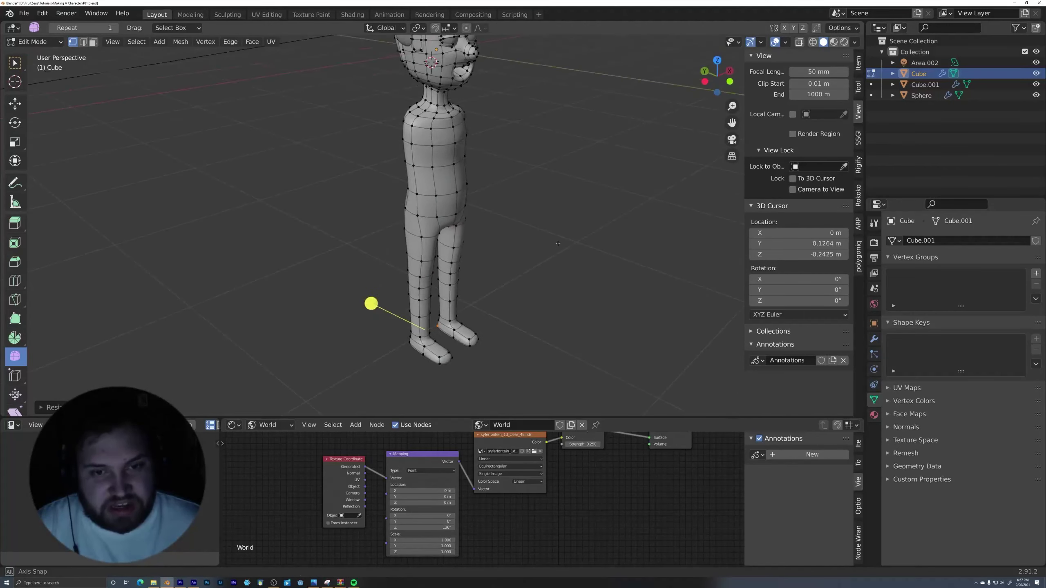
{"action": "middle_click_drag", "start_coordinate": [557, 243], "coordinate": [582, 199]}
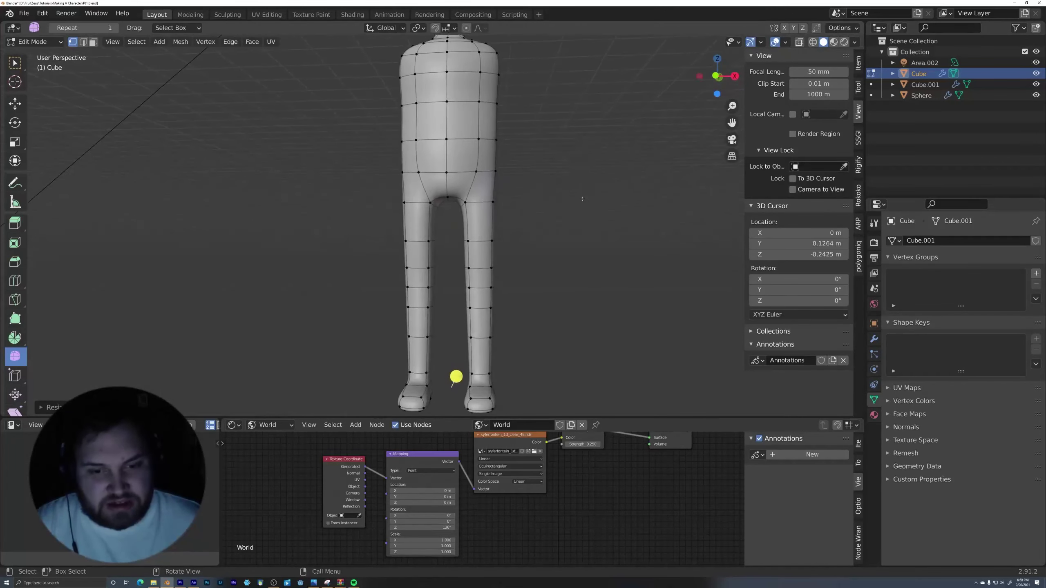
{"action": "scroll", "coordinate": [555, 191], "scroll_direction": "down", "scroll_amount": 3}
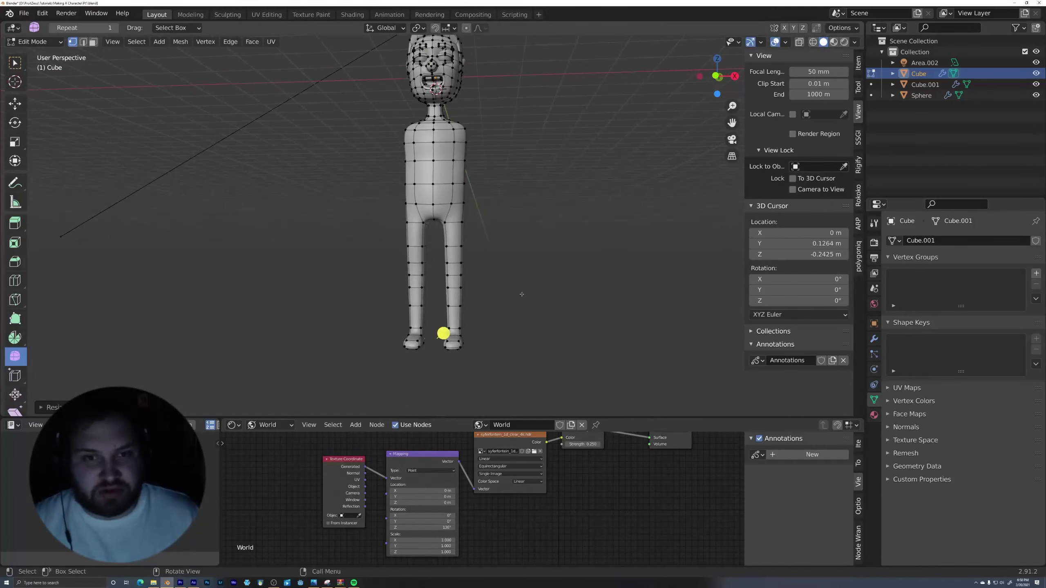
{"action": "key", "text": "z"}
{"action": "left_click", "coordinate": [681, 234]}
{"action": "key", "text": "z"}
{"action": "left_click", "coordinate": [556, 232]}
{"action": "mouse_move", "coordinate": [554, 229]}
{"action": "middle_mouse_down"}
{"action": "mouse_move", "coordinate": [476, 316]}
{"action": "mouse_move", "coordinate": [500, 297]}
{"action": "mouse_move", "coordinate": [488, 345]}
{"action": "mouse_move", "coordinate": [499, 306]}
{"action": "mouse_move", "coordinate": [509, 315]}
{"action": "mouse_move", "coordinate": [499, 241]}
{"action": "mouse_move", "coordinate": [516, 306]}
{"action": "mouse_move", "coordinate": [577, 258]}
{"action": "mouse_move", "coordinate": [642, 262]}
{"action": "mouse_move", "coordinate": [441, 241]}
{"action": "mouse_move", "coordinate": [502, 224]}
{"action": "middle_mouse_up"}
{"action": "scroll", "coordinate": [499, 306], "scroll_direction": "up", "scroll_amount": 1}
{"action": "scroll", "coordinate": [507, 301], "scroll_direction": "up", "scroll_amount": 2}
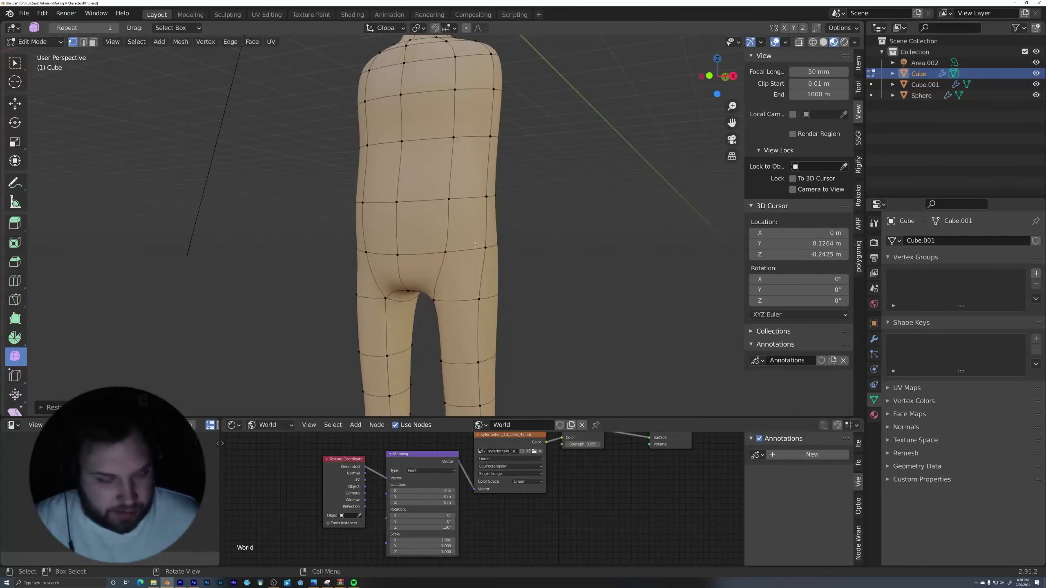
- Add a horizontal edge loop across the lower torso and slide it down close to the hip loop
{"action": "key", "text": "ctrl+r"}
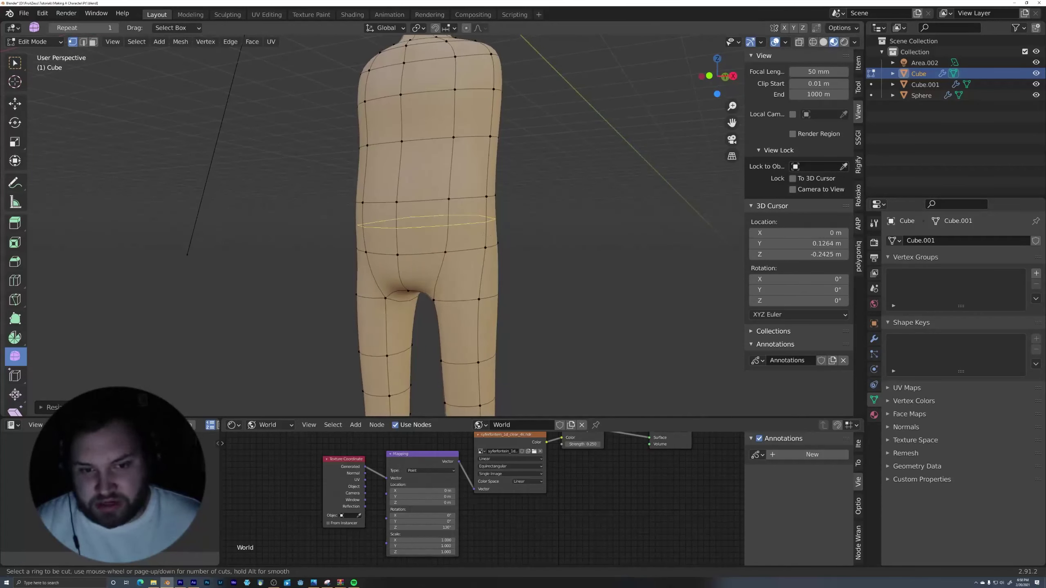
{"action": "left_click", "coordinate": [496, 225]}
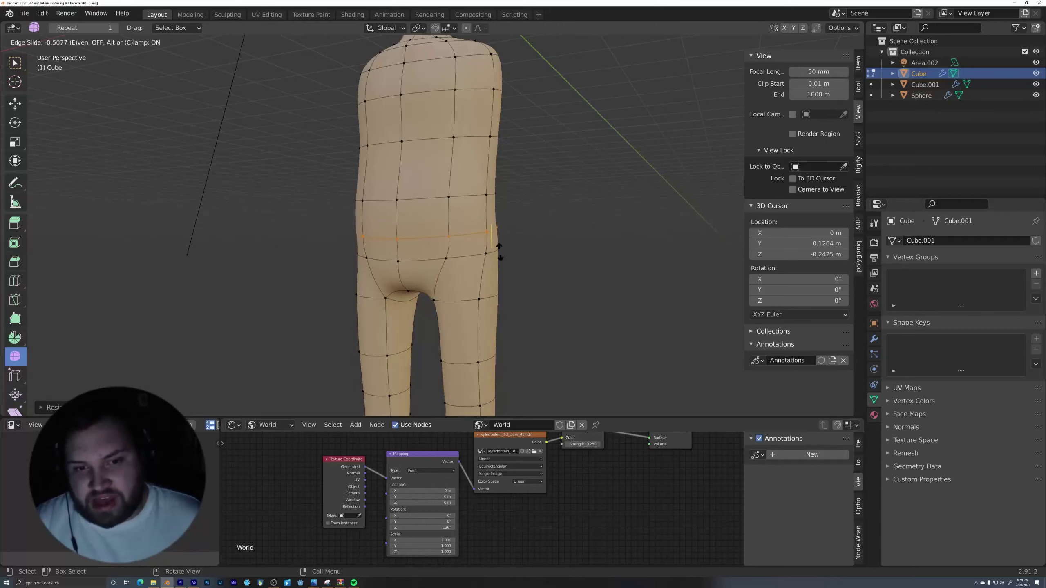
{"action": "left_click", "coordinate": [503, 276]}
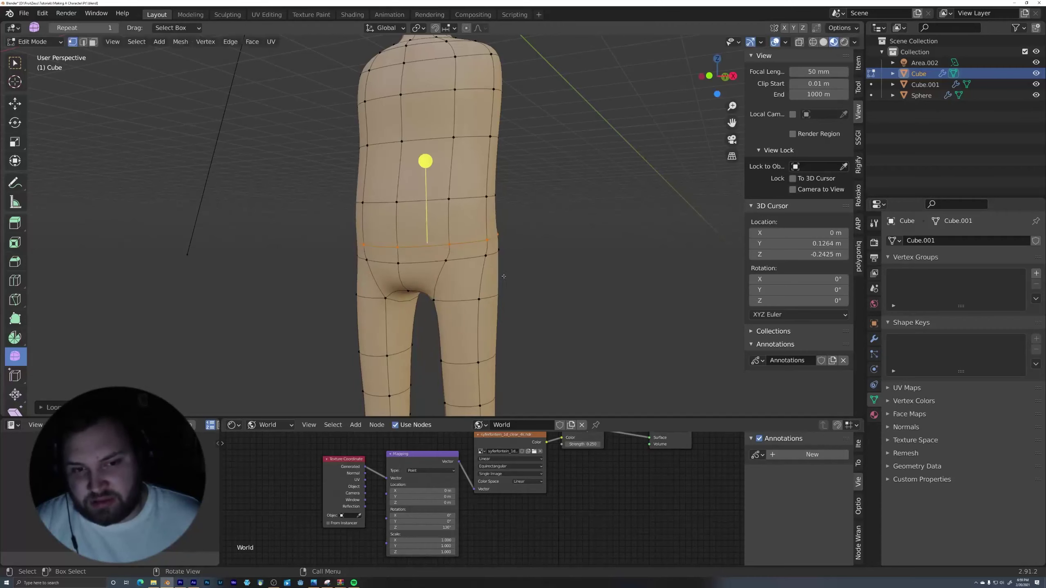
- Scale the new lower-torso edge loop outward to flare it like a shirt hem over the hips
{"action": "mouse_move", "coordinate": [503, 276]}
{"action": "middle_mouse_down"}
{"action": "mouse_move", "coordinate": [488, 249]}
{"action": "mouse_move", "coordinate": [466, 251]}
{"action": "mouse_move", "coordinate": [468, 296]}
{"action": "mouse_move", "coordinate": [509, 248]}
{"action": "mouse_move", "coordinate": [488, 279]}
{"action": "middle_mouse_up"}
{"action": "scroll", "coordinate": [474, 261], "scroll_direction": "down", "scroll_amount": 1}
{"action": "scroll", "coordinate": [468, 294], "scroll_direction": "up", "scroll_amount": 1}
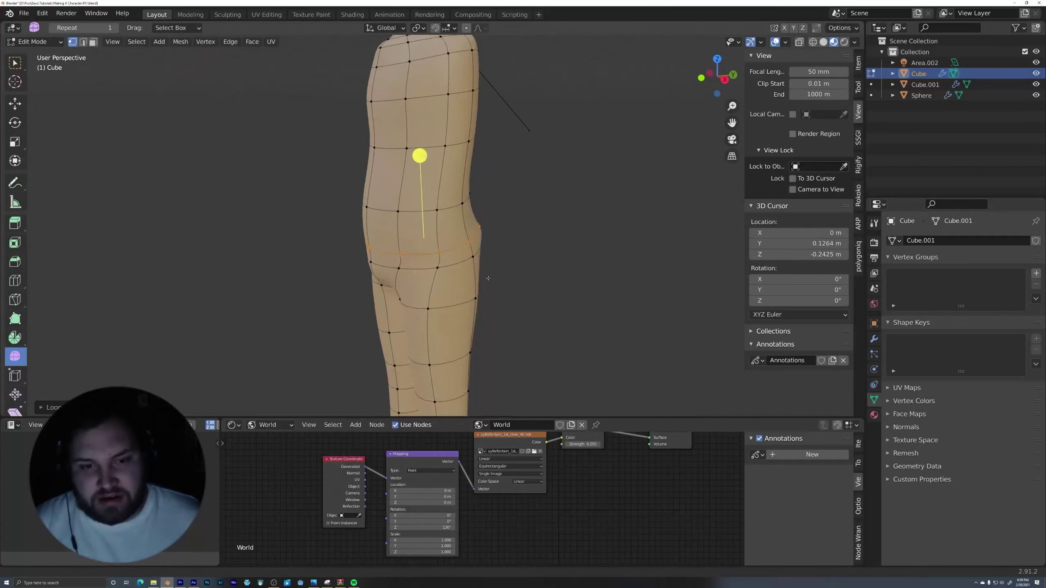
{"action": "scroll", "coordinate": [488, 278], "scroll_direction": "up", "scroll_amount": 3}
{"action": "key", "text": "s"}
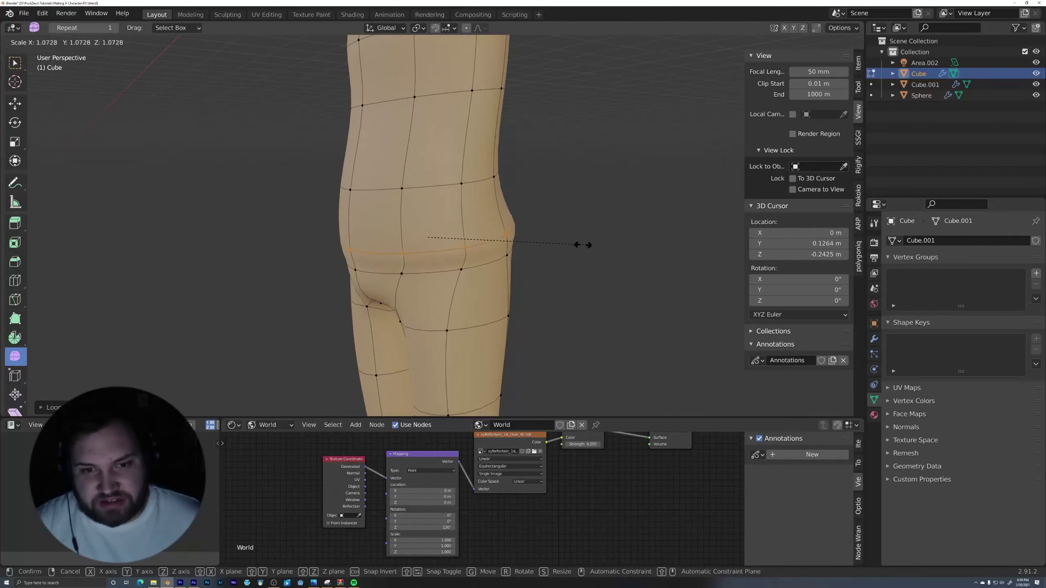
{"action": "left_click", "coordinate": [652, 239]}
{"action": "scroll", "coordinate": [573, 257], "scroll_direction": "up", "scroll_amount": 4}
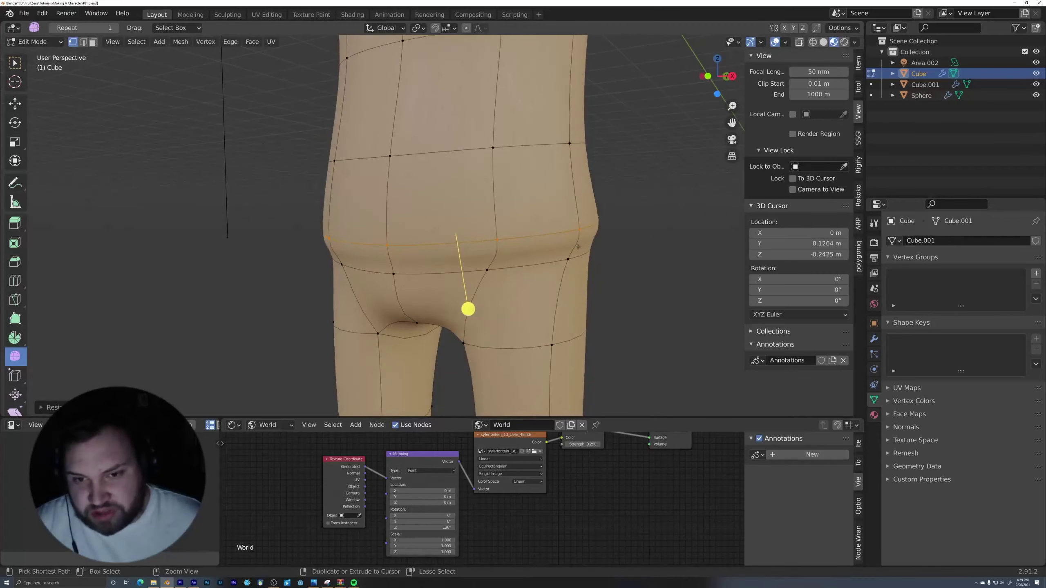
- Add a horizontal edge loop between the flared hem loop and the hip loop, and show the mesh's modifier settings
{"action": "key", "text": "ctrl+r"}
{"action": "left_click", "coordinate": [580, 244]}
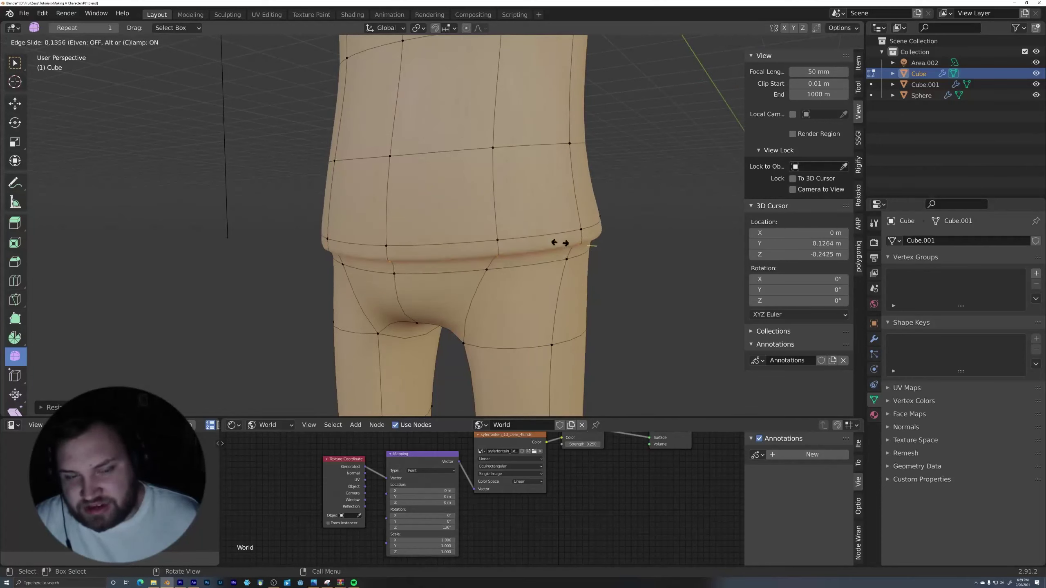
{"action": "left_click", "coordinate": [569, 260]}
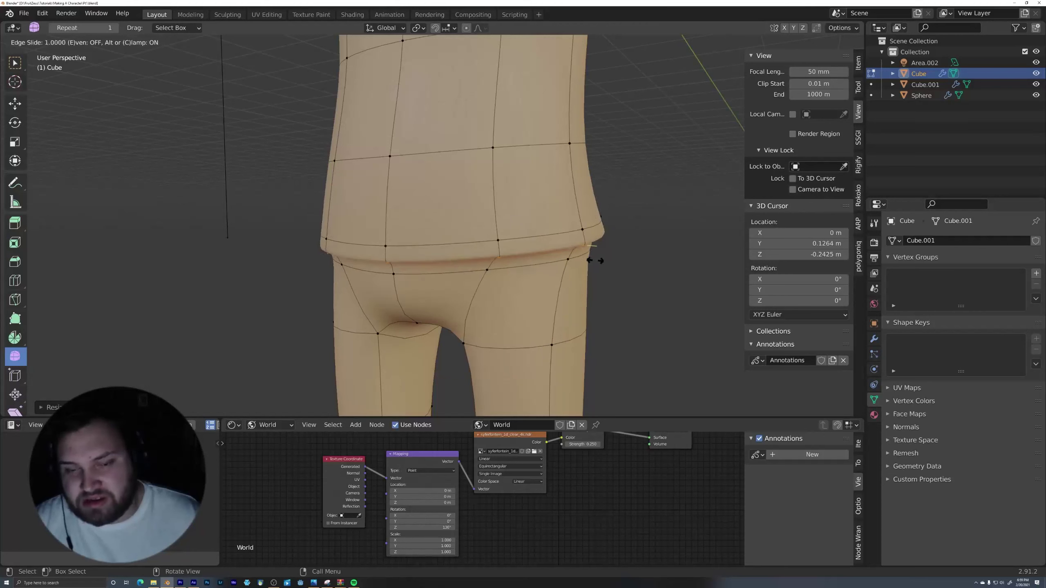
{"action": "left_click", "coordinate": [874, 338]}
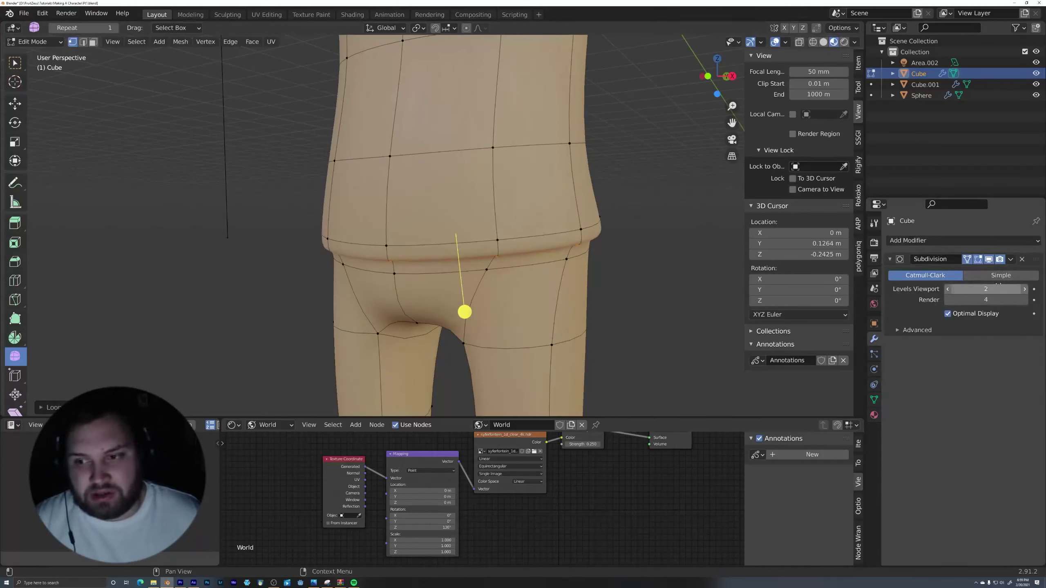
- Scale the new edge loop inward and move it along Z to tuck it under the hem
{"action": "middle_click_drag", "start_coordinate": [610, 255], "coordinate": [651, 229]}
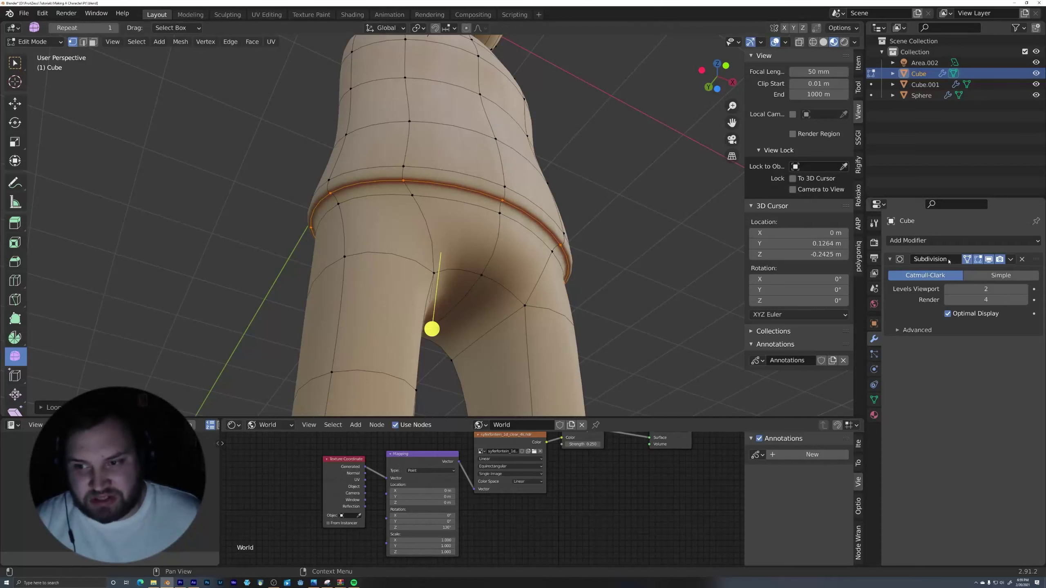
{"action": "middle_click_drag", "start_coordinate": [649, 240], "coordinate": [637, 141]}
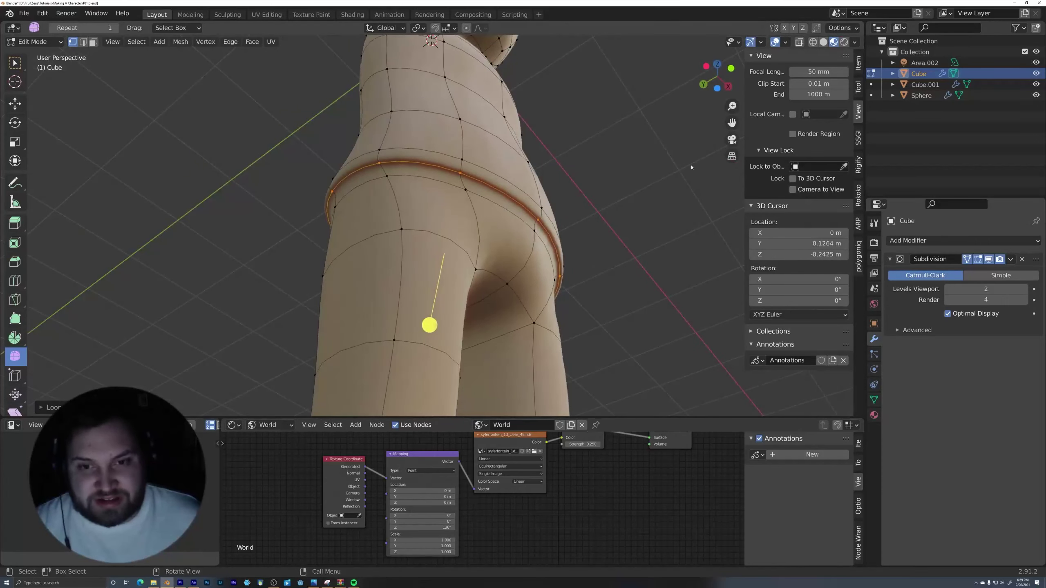
{"action": "key", "text": "s"}
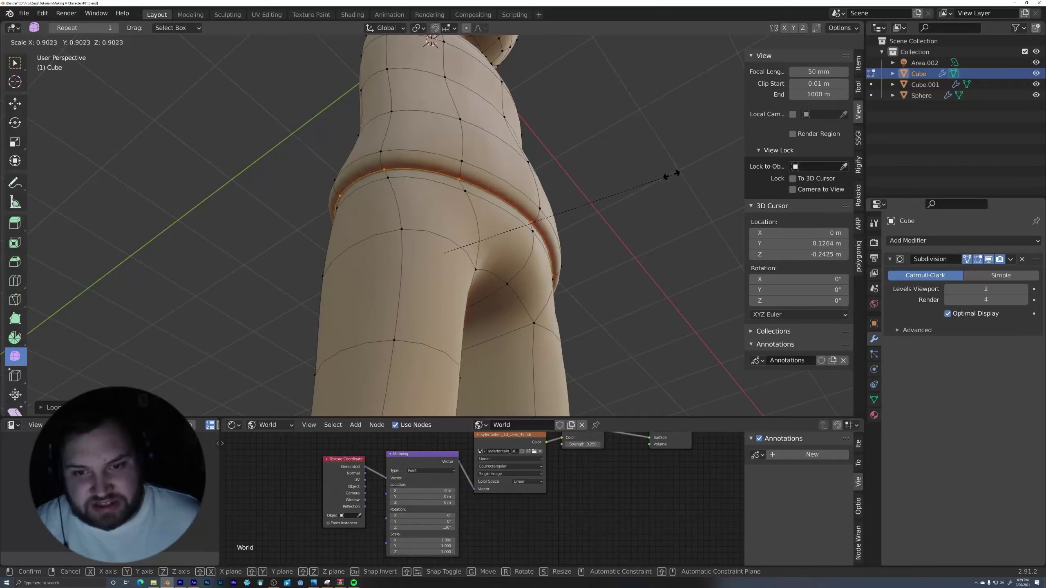
{"action": "left_click", "coordinate": [682, 162]}
{"action": "middle_click_drag", "start_coordinate": [682, 163], "coordinate": [538, 204]}
{"action": "key", "text": "g"}
{"action": "key", "text": "z"}
{"action": "left_click", "coordinate": [588, 183]}
- Move the hem loop along Z and rescale it, checking the shirt edge in Object Mode
{"action": "middle_click_drag", "start_coordinate": [502, 210], "coordinate": [578, 221]}
{"action": "key", "text": "g"}
{"action": "key", "text": "z"}
{"action": "left_click", "coordinate": [594, 212]}
{"action": "key", "text": "s"}
{"action": "left_click", "coordinate": [603, 217]}
{"action": "key", "text": "Tab"}
{"action": "scroll", "coordinate": [595, 219], "scroll_direction": "down", "scroll_amount": 3}
{"action": "scroll", "coordinate": [595, 220], "scroll_direction": "down", "scroll_amount": 3}
{"action": "scroll", "coordinate": [613, 224], "scroll_direction": "down", "scroll_amount": 2}
{"action": "scroll", "coordinate": [572, 257], "scroll_direction": "up", "scroll_amount": 5}
{"action": "scroll", "coordinate": [558, 216], "scroll_direction": "up", "scroll_amount": 3}
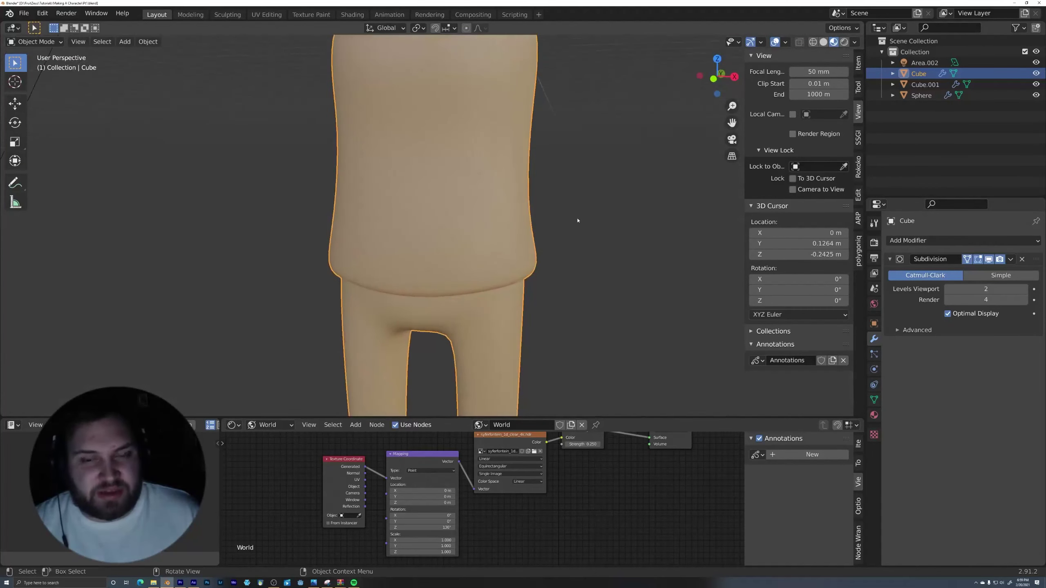
- Undo the hem edits back to the unscaled lower-torso edge loop
{"action": "key", "text": "Tab"}
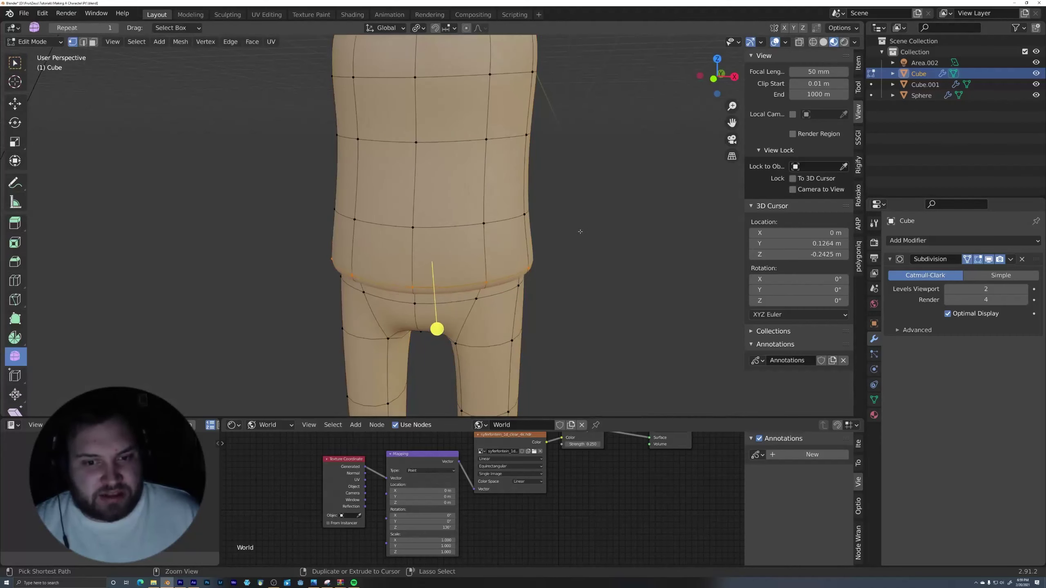
{"action": "key", "text": "ctrl+z"}
{"action": "key", "text": "ctrl+z"}
{"action": "key", "text": "ctrl+z"}
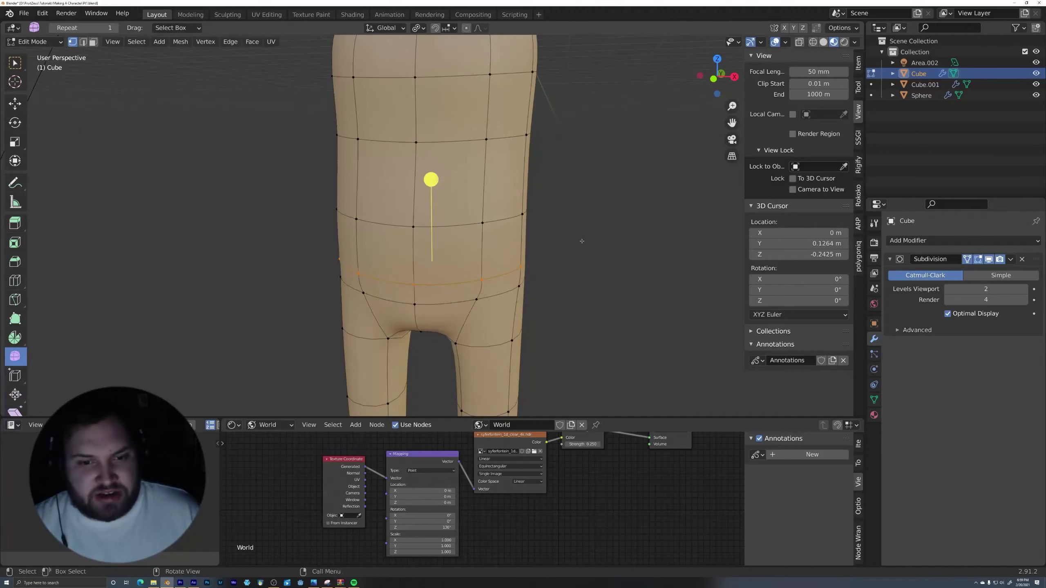
- Add a horizontal edge loop between the lower-torso loop and the hip loop
{"action": "middle_click_drag", "start_coordinate": [582, 241], "coordinate": [583, 223]}
{"action": "scroll", "coordinate": [583, 222], "scroll_direction": "up", "scroll_amount": 3}
{"action": "middle_click_drag", "start_coordinate": [524, 255], "coordinate": [513, 266]}
{"action": "key", "text": "ctrl+r"}
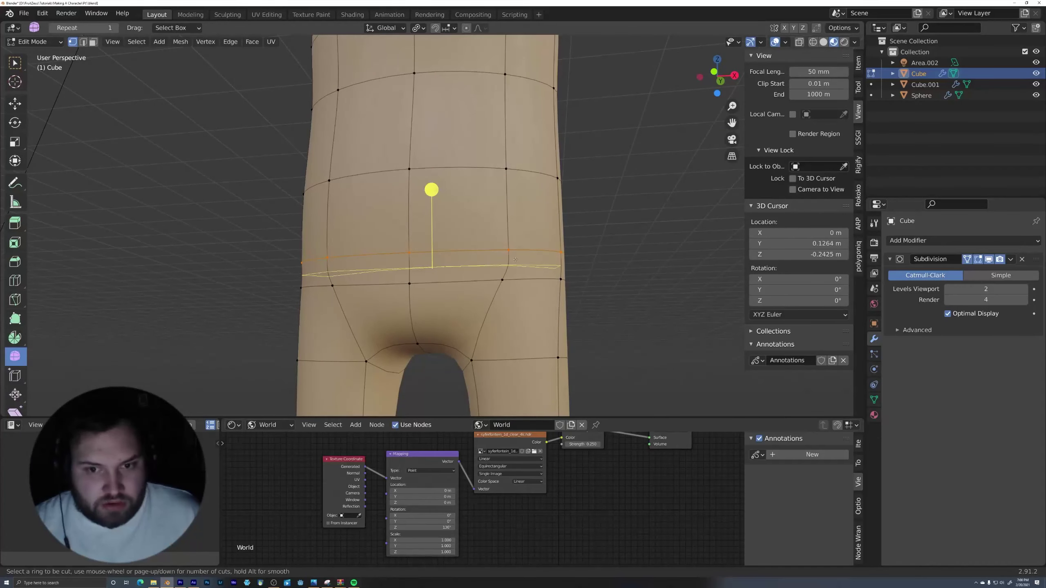
{"action": "left_click", "coordinate": [515, 260]}
{"action": "left_click", "coordinate": [516, 257]}
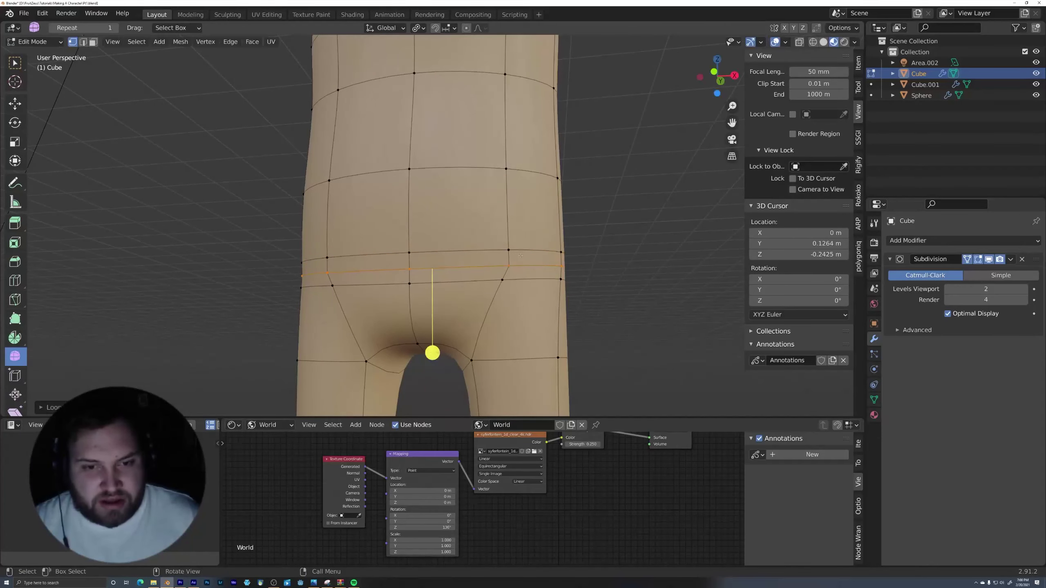
- Scale the hip loop slightly outward and raise it about 0.05 m along Z to form a waistband edge
{"action": "middle_click_drag", "start_coordinate": [668, 192], "coordinate": [533, 295]}
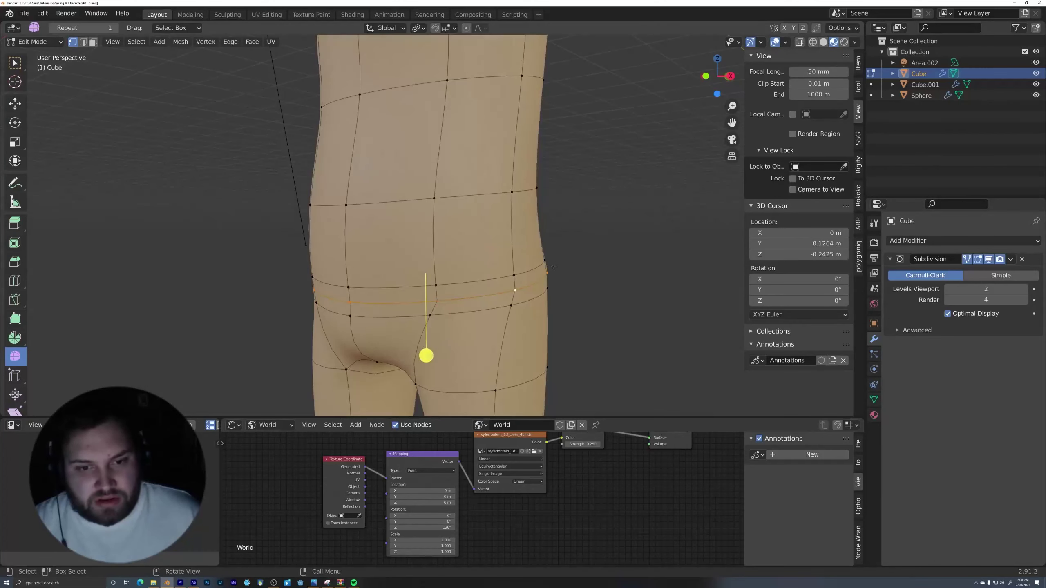
{"action": "middle_click_drag", "start_coordinate": [580, 257], "coordinate": [551, 234]}
{"action": "key", "text": "s"}
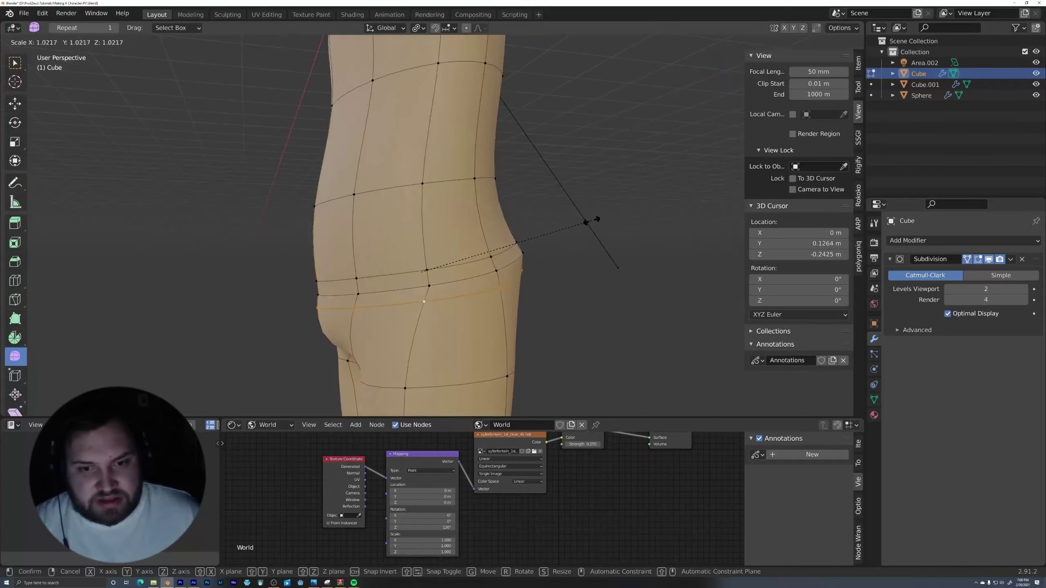
{"action": "left_click", "coordinate": [628, 208]}
{"action": "key", "text": "g"}
{"action": "key", "text": "z"}
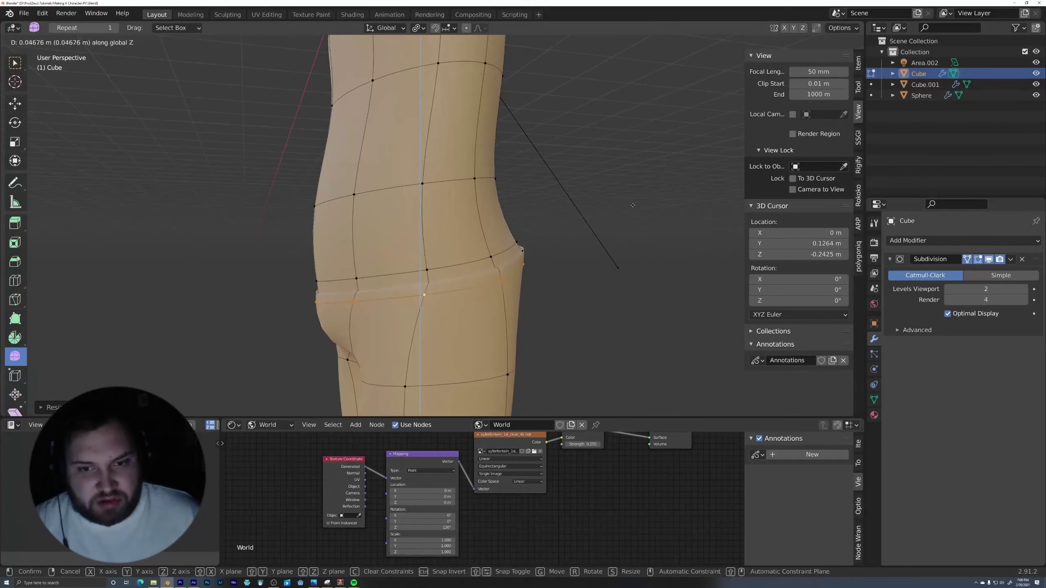
{"action": "left_click", "coordinate": [632, 205]}
{"action": "middle_click_drag", "start_coordinate": [633, 205], "coordinate": [652, 233]}
- Scale the edge loops just above the hip loop inward, by about 0.92 and about 0.95
{"action": "middle_click_drag", "start_coordinate": [511, 296], "coordinate": [602, 247]}
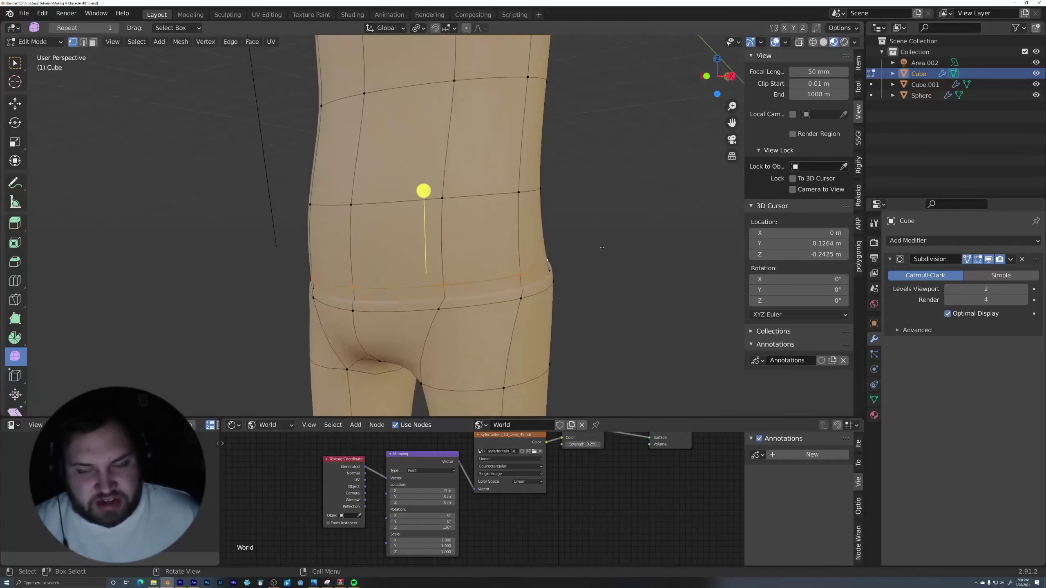
{"action": "key", "text": "s"}
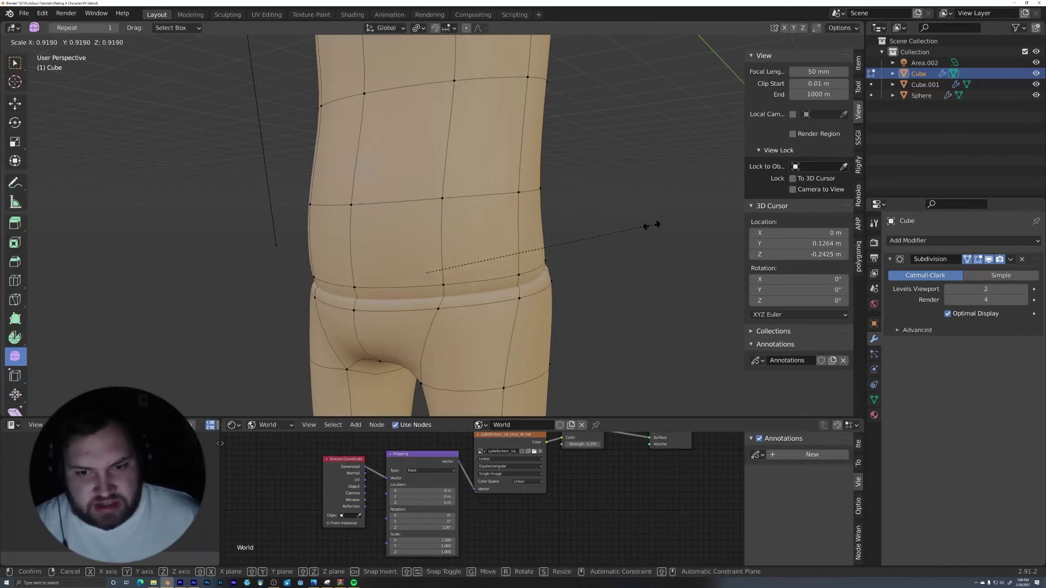
{"action": "left_click", "coordinate": [654, 226]}
{"action": "key", "text": "s"}
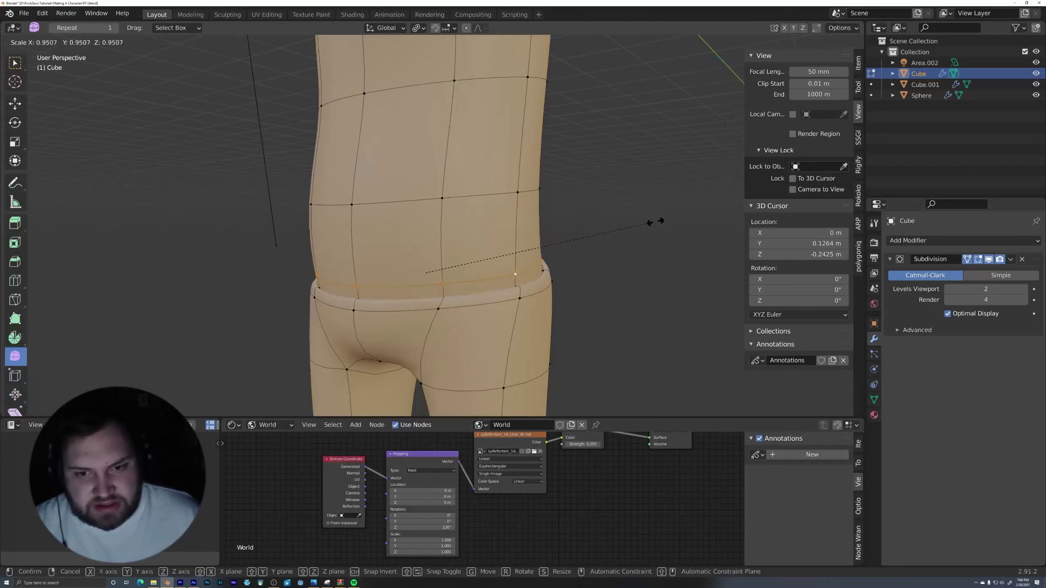
{"action": "left_click", "coordinate": [658, 228]}
- Adjust the height of the waistband's hip loop along Z and check the waistline in Object Mode
{"action": "left_click", "coordinate": [448, 308], "text": "alt"}
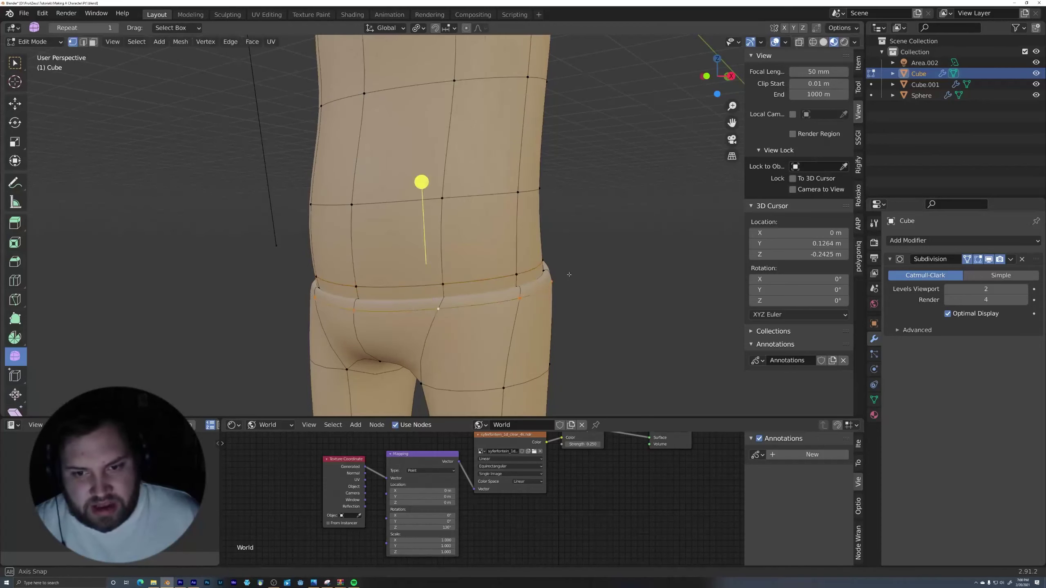
{"action": "middle_click_drag", "start_coordinate": [568, 273], "coordinate": [664, 243]}
{"action": "key", "text": "g"}
{"action": "key", "text": "z"}
{"action": "left_click", "coordinate": [671, 243]}
{"action": "scroll", "coordinate": [430, 184], "scroll_direction": "down", "scroll_amount": 6}
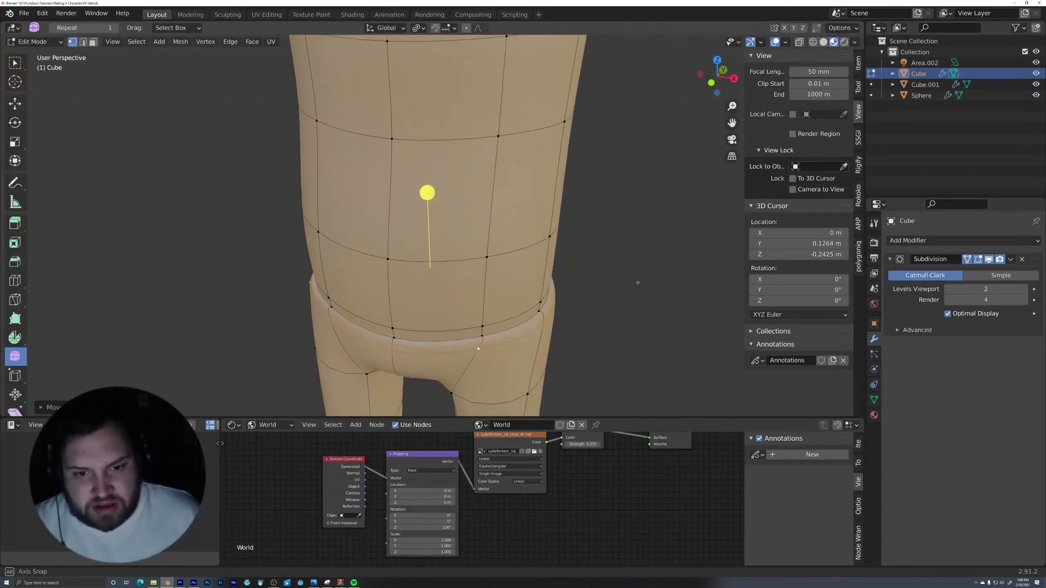
{"action": "key", "text": "Tab"}
{"action": "middle_click_drag", "start_coordinate": [612, 181], "coordinate": [621, 237], "text": "ctrl"}
{"action": "middle_click_drag", "start_coordinate": [622, 237], "coordinate": [593, 193]}
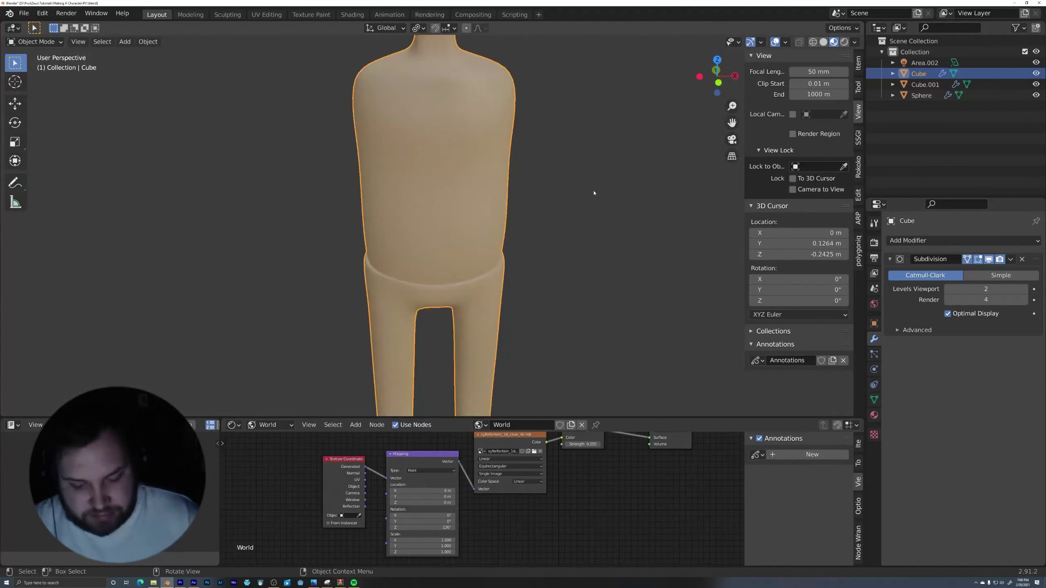
- Select the waistline edge loops in front wireframe view and raise them together about 0.27 m along Z
{"action": "key", "text": "KP_1"}
{"action": "key", "text": "shift+z"}
{"action": "key", "text": "Tab"}
{"action": "left_click", "coordinate": [468, 251], "text": "alt"}
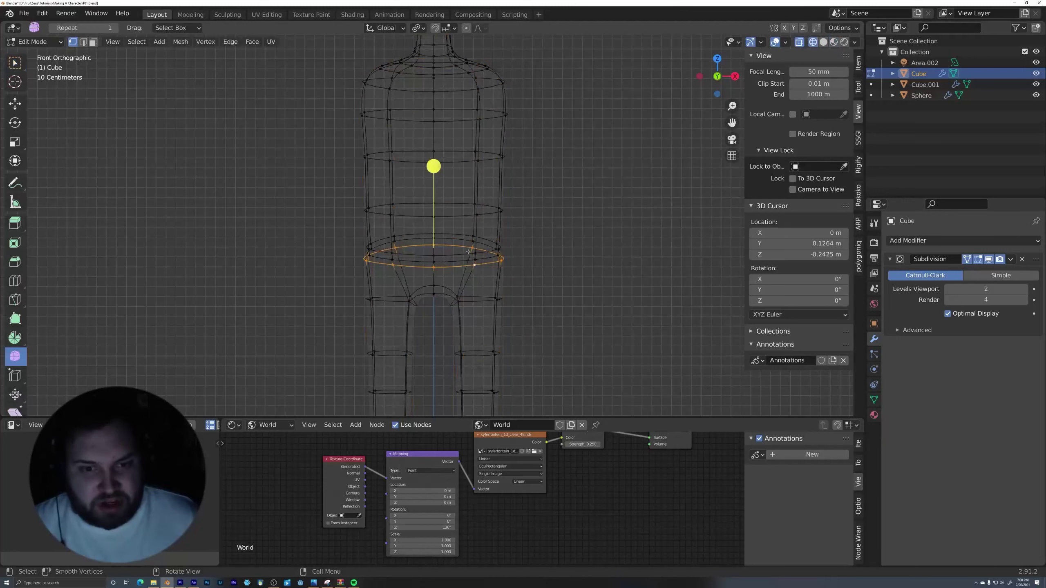
{"action": "left_click", "coordinate": [417, 261], "text": "alt+shift"}
{"action": "left_click", "coordinate": [420, 255], "text": "alt+shift"}
{"action": "key", "text": "shift+z"}
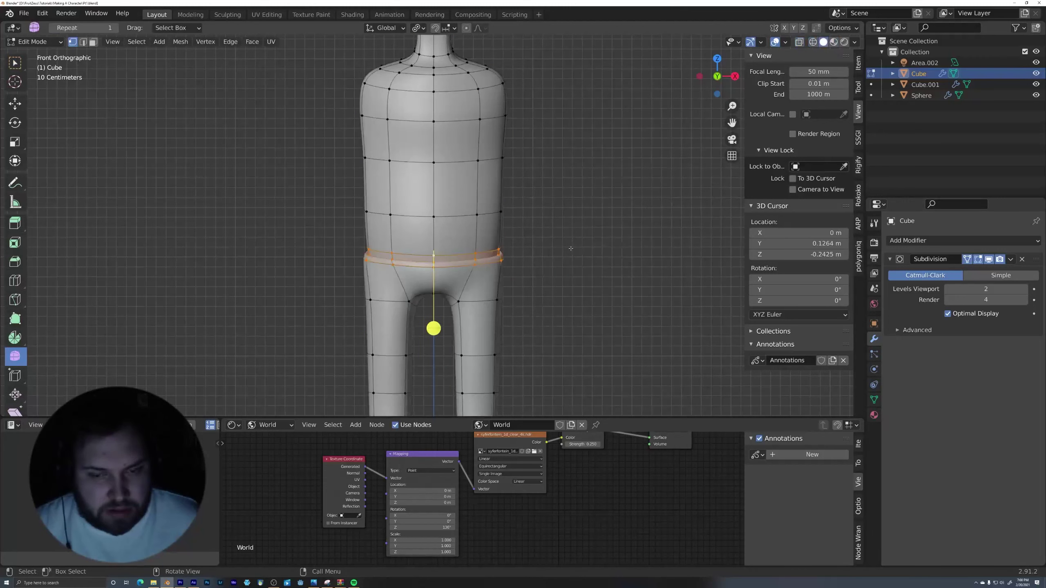
{"action": "key", "text": "g"}
{"action": "key", "text": "z"}
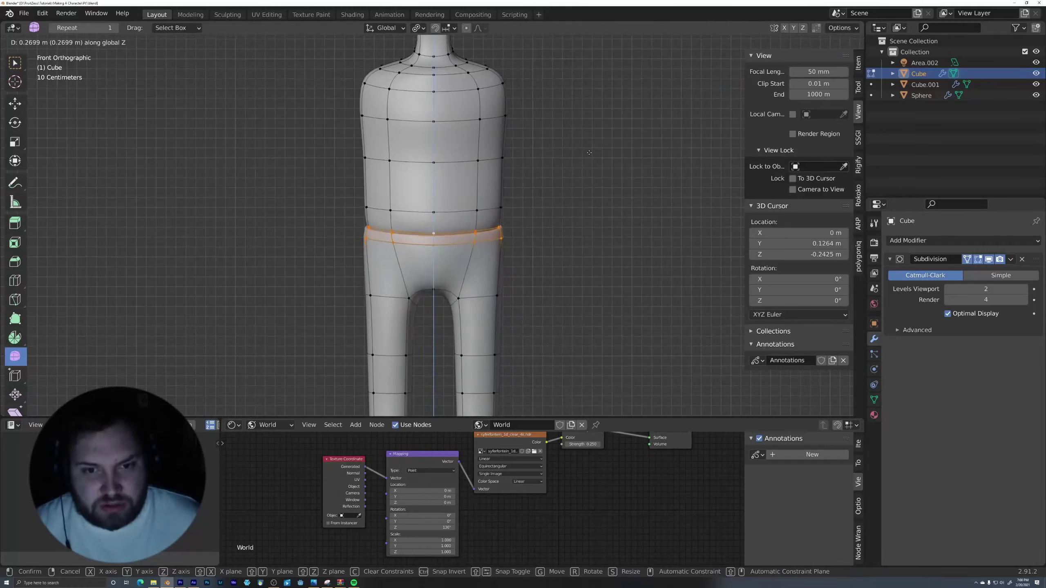
{"action": "left_click", "coordinate": [589, 153]}
- Move the protruding vertices at the back of the waistline along Y to soften the bulge
{"action": "key", "text": "Tab"}
{"action": "scroll", "coordinate": [554, 188], "scroll_direction": "down", "scroll_amount": 5}
{"action": "middle_click_drag", "start_coordinate": [519, 222], "coordinate": [376, 227]}
{"action": "scroll", "coordinate": [523, 234], "scroll_direction": "up", "scroll_amount": 6}
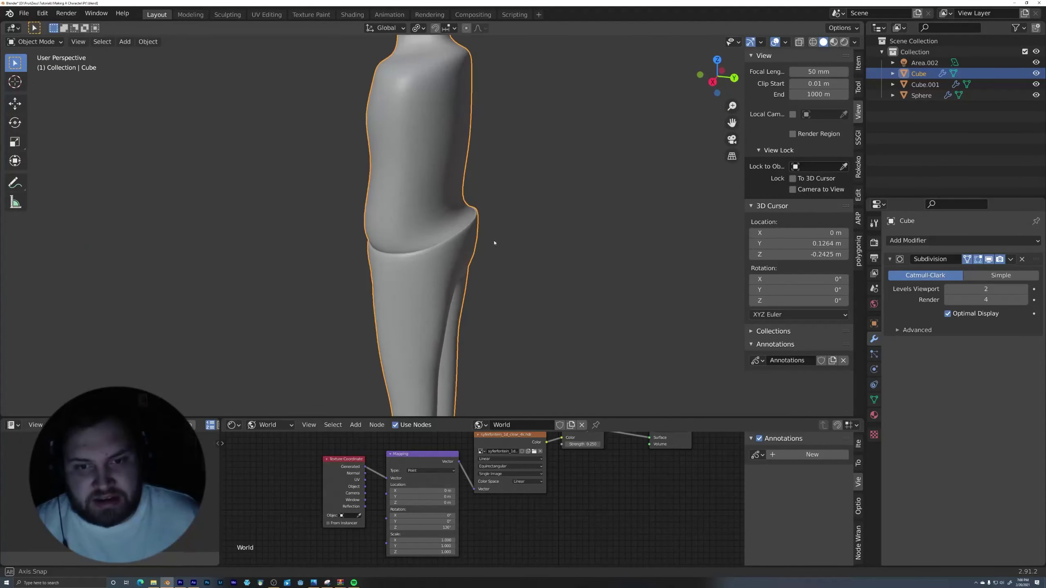
{"action": "key", "text": "Tab"}
{"action": "scroll", "coordinate": [490, 233], "scroll_direction": "up", "scroll_amount": 3}
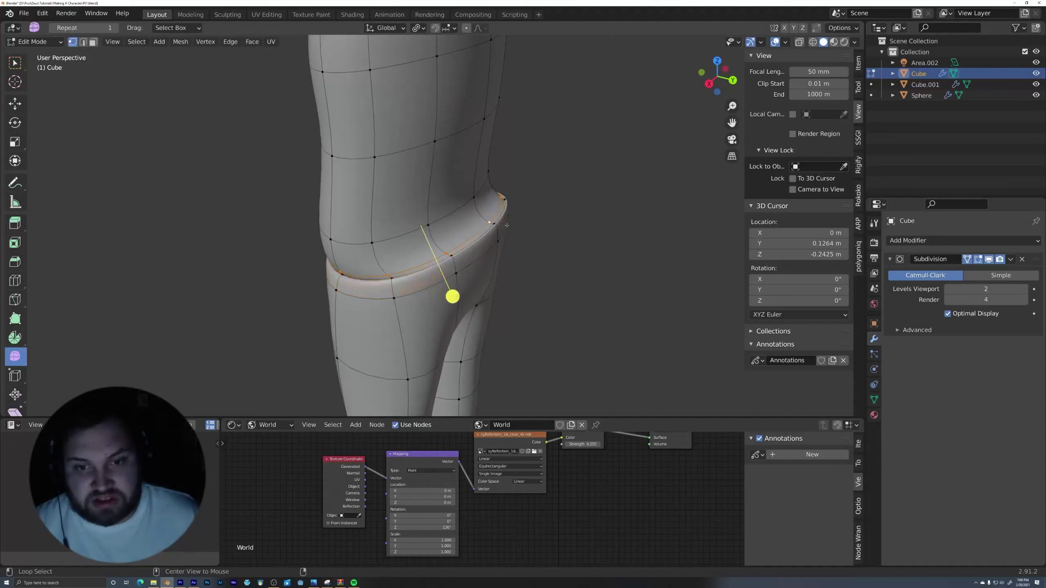
{"action": "middle_click_drag", "start_coordinate": [518, 216], "coordinate": [536, 216]}
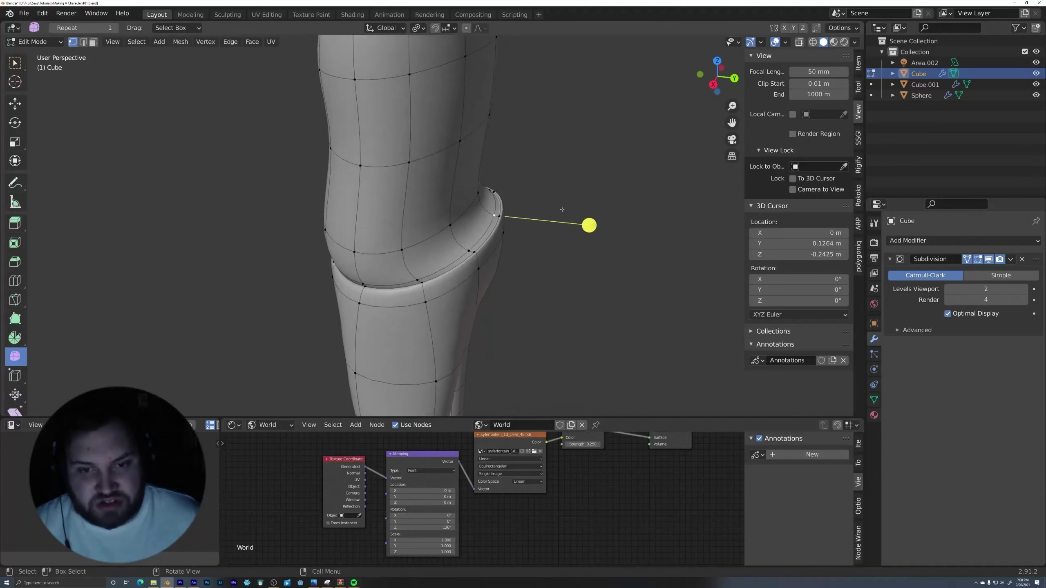
{"action": "key", "text": "g"}
{"action": "key", "text": "y"}
{"action": "left_click", "coordinate": [532, 215]}
{"action": "left_click", "coordinate": [500, 214], "text": "alt"}
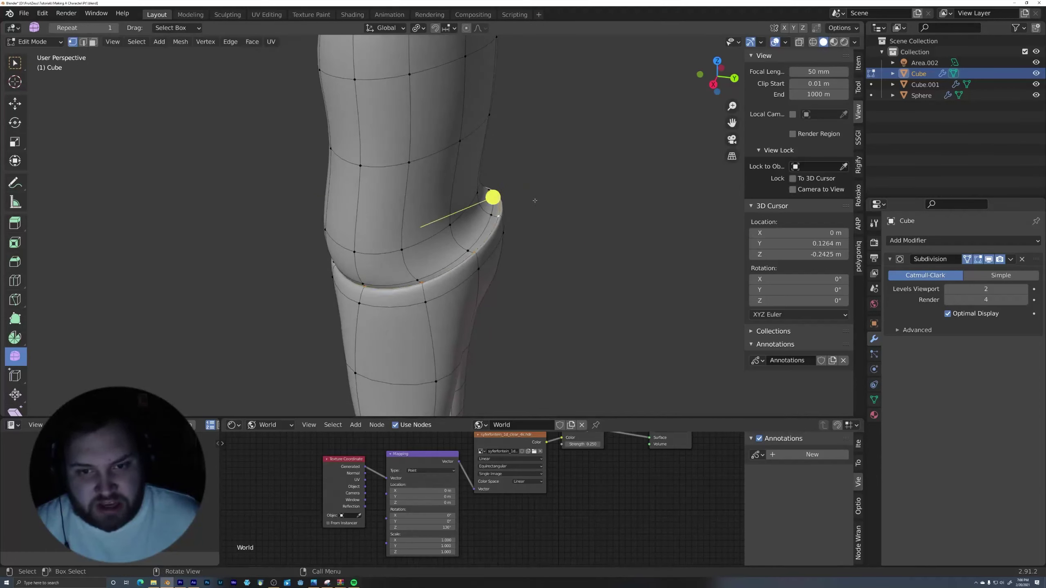
{"action": "left_click", "coordinate": [501, 215]}
{"action": "key", "text": "g"}
{"action": "key", "text": "y"}
{"action": "left_click", "coordinate": [519, 209]}
- Select the lower-back vertices just above the waistband in right X-ray view and move them outward to smooth the back profile
{"action": "middle_click_drag", "start_coordinate": [520, 209], "coordinate": [538, 196]}
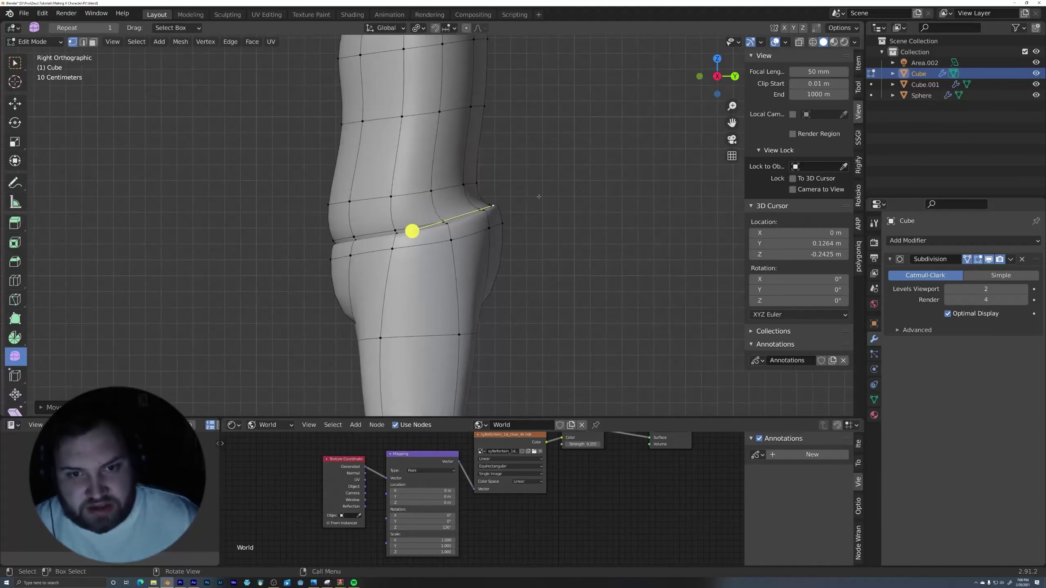
{"action": "key", "text": "alt+z"}
{"action": "left_click_drag", "start_coordinate": [454, 200], "coordinate": [503, 160]}
{"action": "key", "text": "g"}
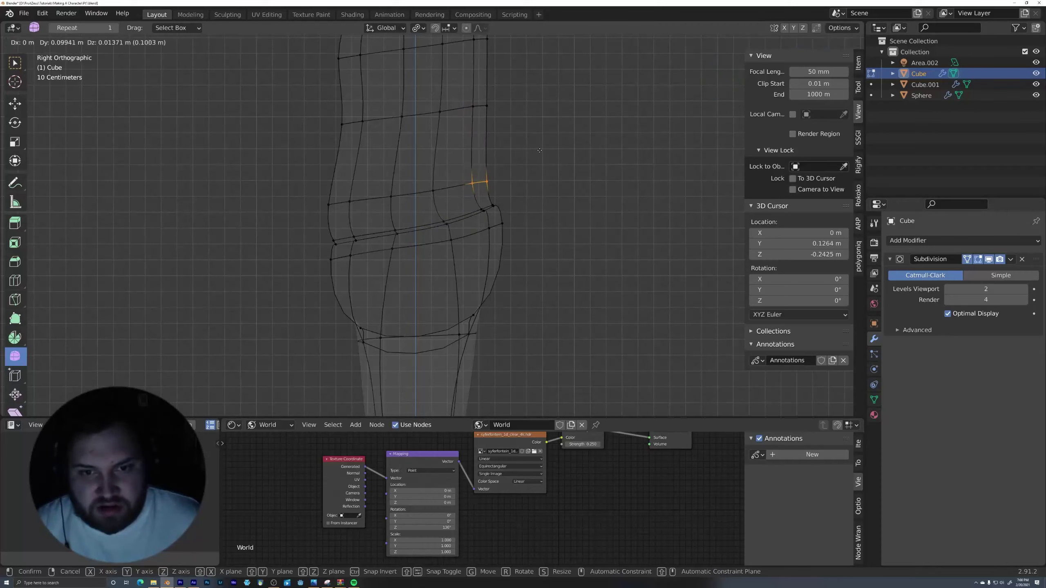
{"action": "left_click", "coordinate": [565, 129]}
{"action": "middle_click_drag", "start_coordinate": [566, 130], "coordinate": [556, 224], "text": "shift"}
{"action": "scroll", "coordinate": [541, 171], "scroll_direction": "down", "scroll_amount": 3}
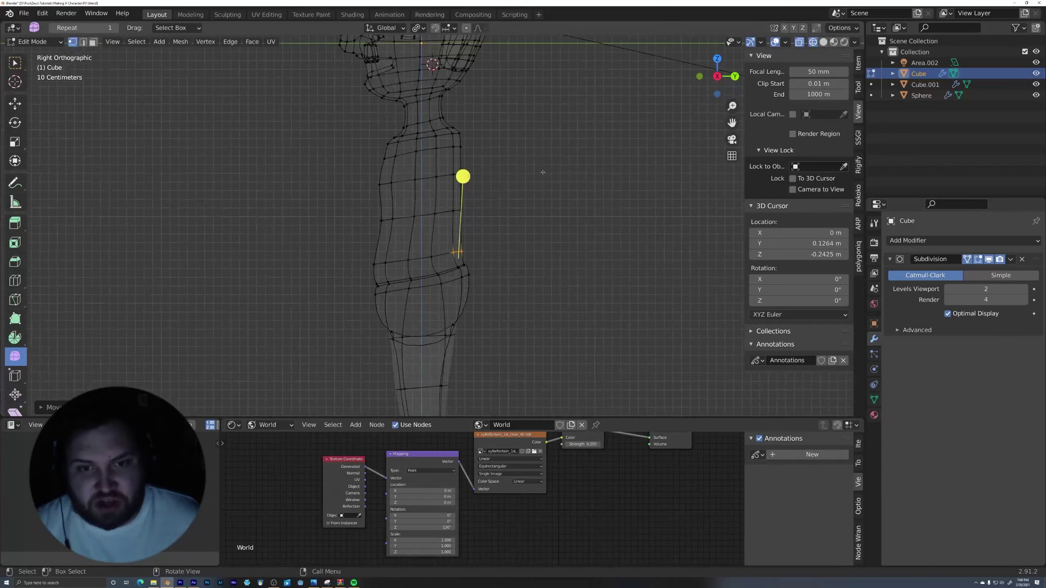
- Examine the whole character in Object Mode, switching the viewport to rendered shading
{"action": "key", "text": "Tab"}
{"action": "middle_click_drag", "start_coordinate": [541, 171], "coordinate": [383, 202]}
{"action": "key", "text": "alt+z"}
{"action": "middle_click_drag", "start_coordinate": [383, 202], "coordinate": [382, 273], "text": "shift"}
{"action": "key", "text": "z"}
{"action": "left_click", "coordinate": [435, 252]}
{"action": "middle_click_drag", "start_coordinate": [605, 222], "coordinate": [583, 194]}
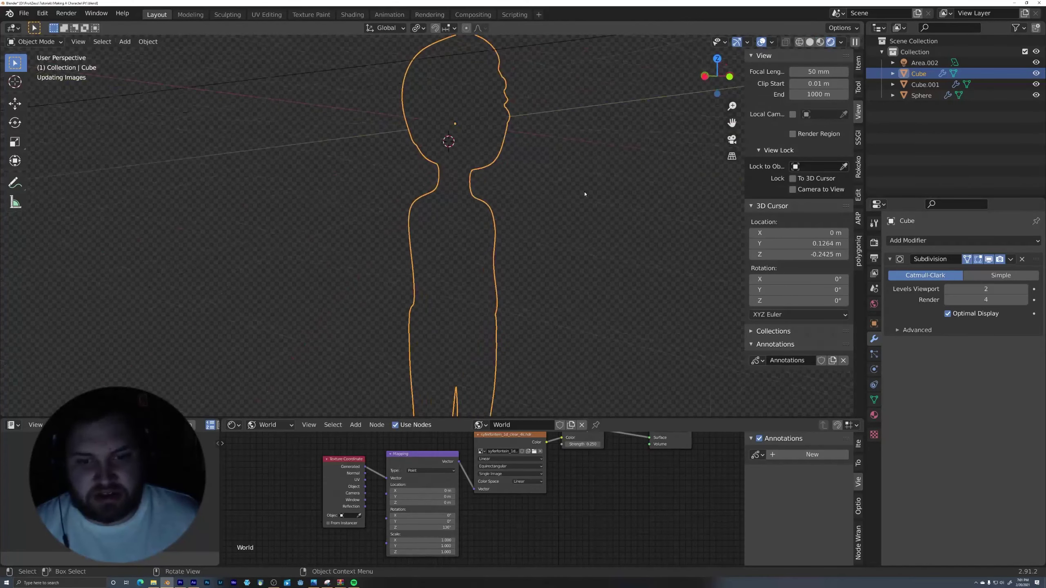
{"action": "scroll", "coordinate": [584, 239], "scroll_direction": "down", "scroll_amount": 4}
{"action": "middle_click_drag", "start_coordinate": [562, 303], "coordinate": [545, 217], "text": "shift"}
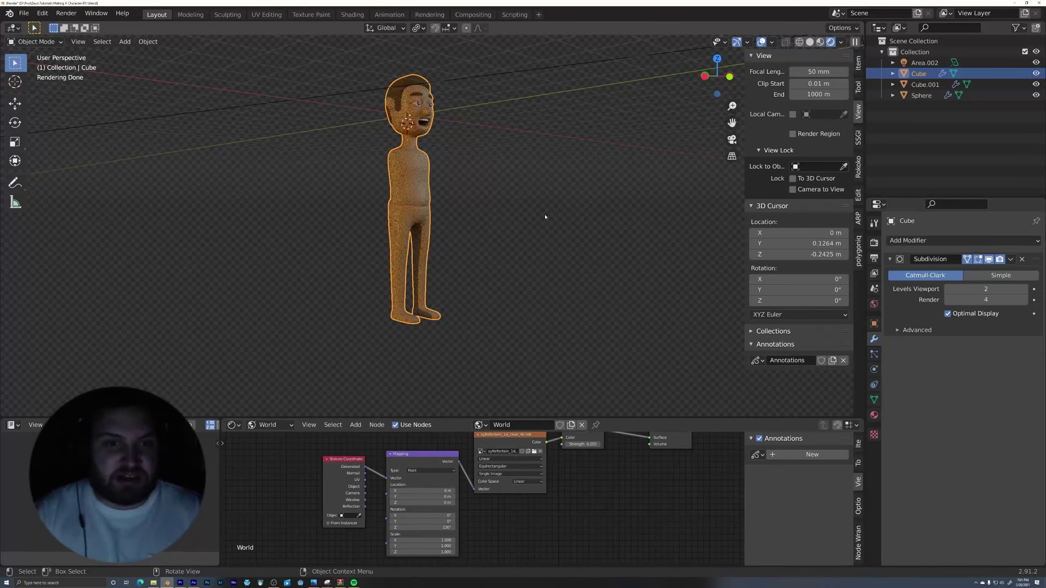
- In Edit Mode, select the mid-thigh edge loops on both legs and bevel them about 0.04 m wide with 2 segments
{"action": "mouse_move", "coordinate": [547, 268]}
{"action": "middle_mouse_down"}
{"action": "mouse_move", "coordinate": [495, 203]}
{"action": "mouse_move", "coordinate": [560, 264]}
{"action": "mouse_move", "coordinate": [505, 288]}
{"action": "mouse_move", "coordinate": [515, 302]}
{"action": "mouse_move", "coordinate": [492, 227]}
{"action": "mouse_move", "coordinate": [505, 328]}
{"action": "middle_mouse_up"}
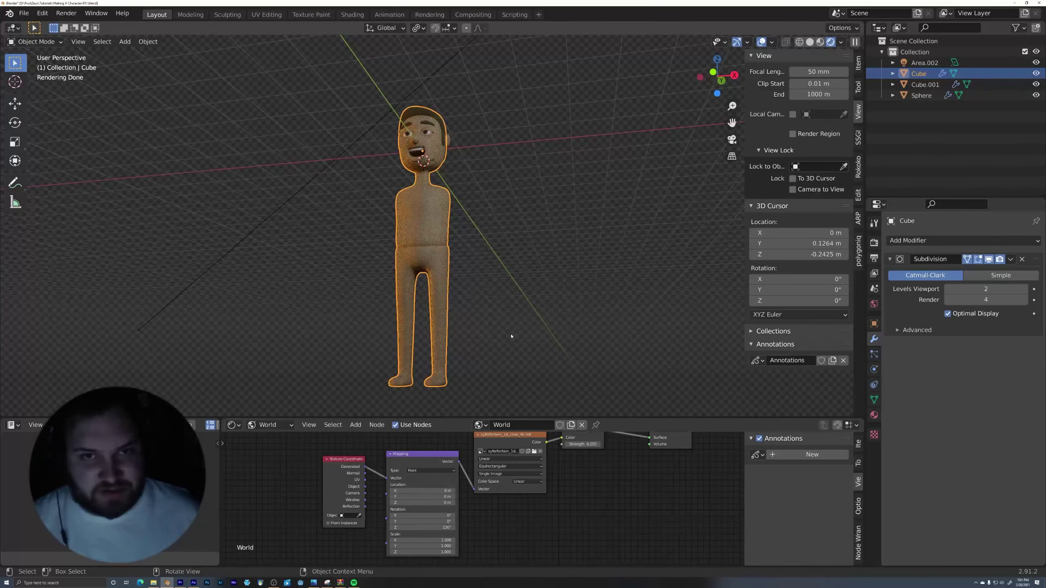
{"action": "middle_click_drag", "start_coordinate": [491, 247], "coordinate": [470, 191]}
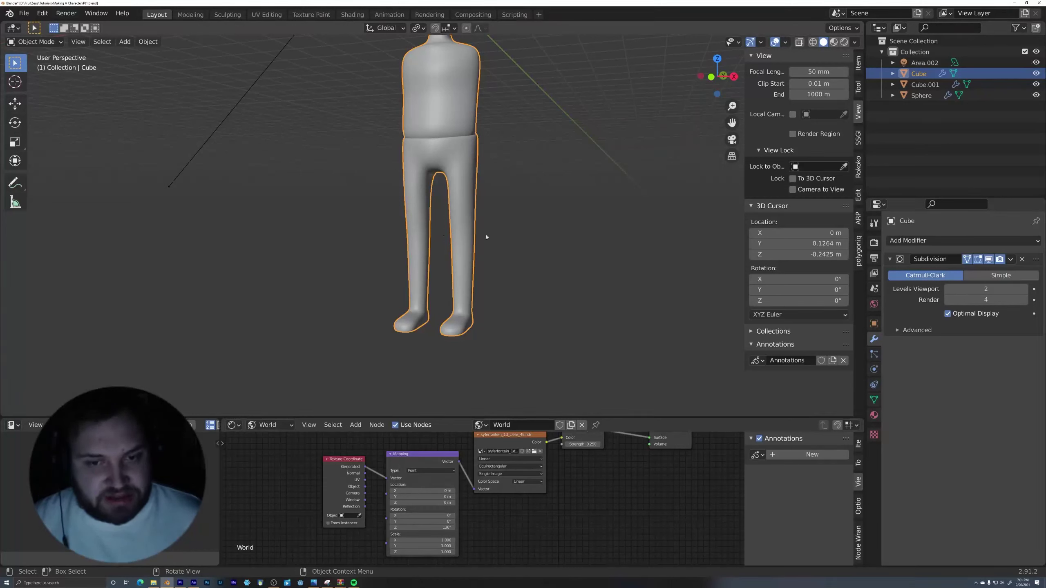
{"action": "key", "text": "Tab"}
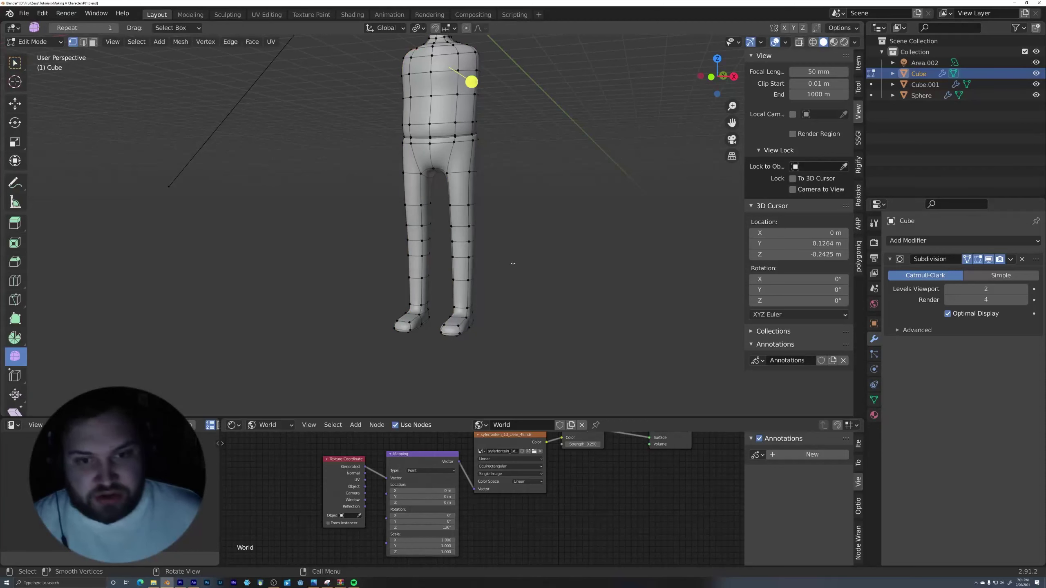
{"action": "middle_click_drag", "start_coordinate": [529, 310], "coordinate": [530, 321], "text": "shift"}
{"action": "scroll", "coordinate": [562, 224], "scroll_direction": "up", "scroll_amount": 3}
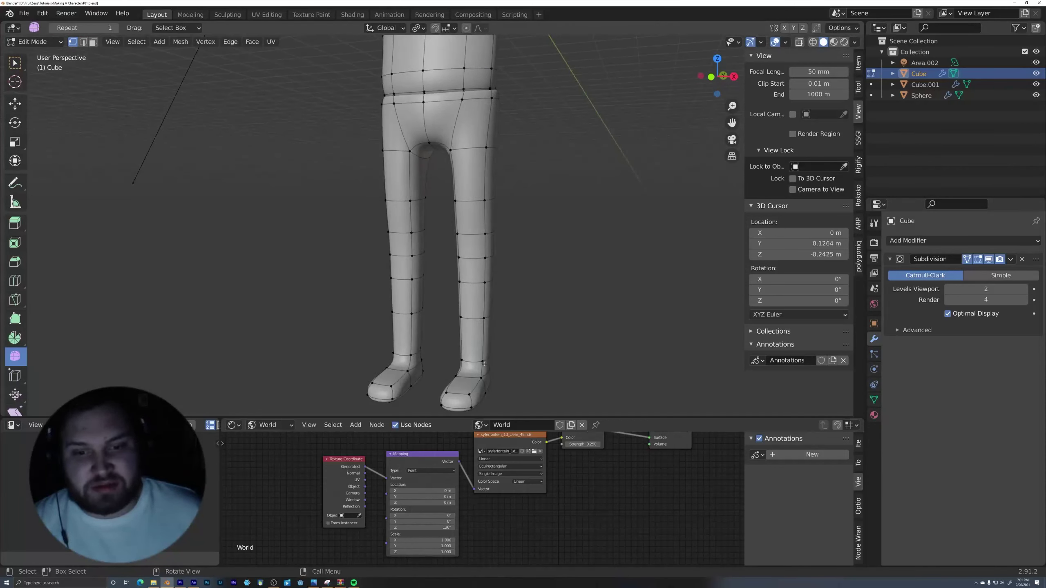
{"action": "middle_click_drag", "start_coordinate": [538, 269], "coordinate": [574, 230]}
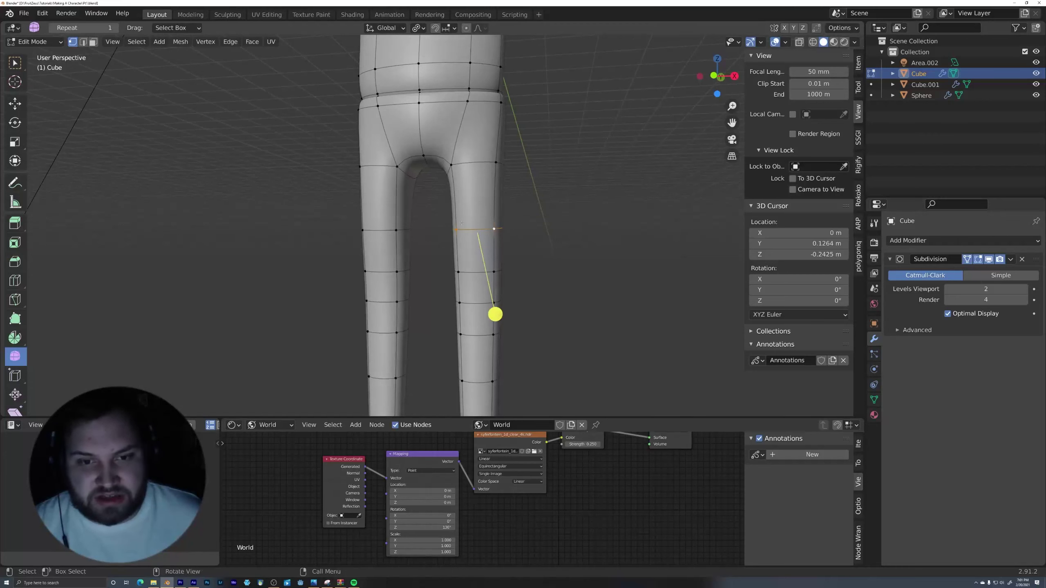
{"action": "left_click", "coordinate": [384, 232], "text": "alt+shift"}
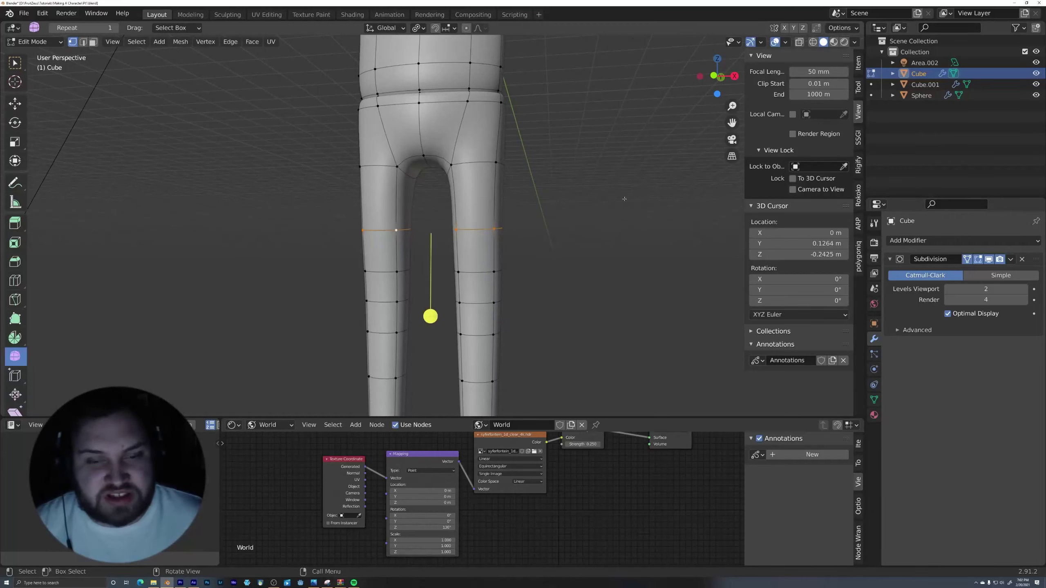
{"action": "middle_click_drag", "start_coordinate": [384, 232], "coordinate": [537, 271]}
{"action": "scroll", "coordinate": [580, 233], "scroll_direction": "up", "scroll_amount": 3}
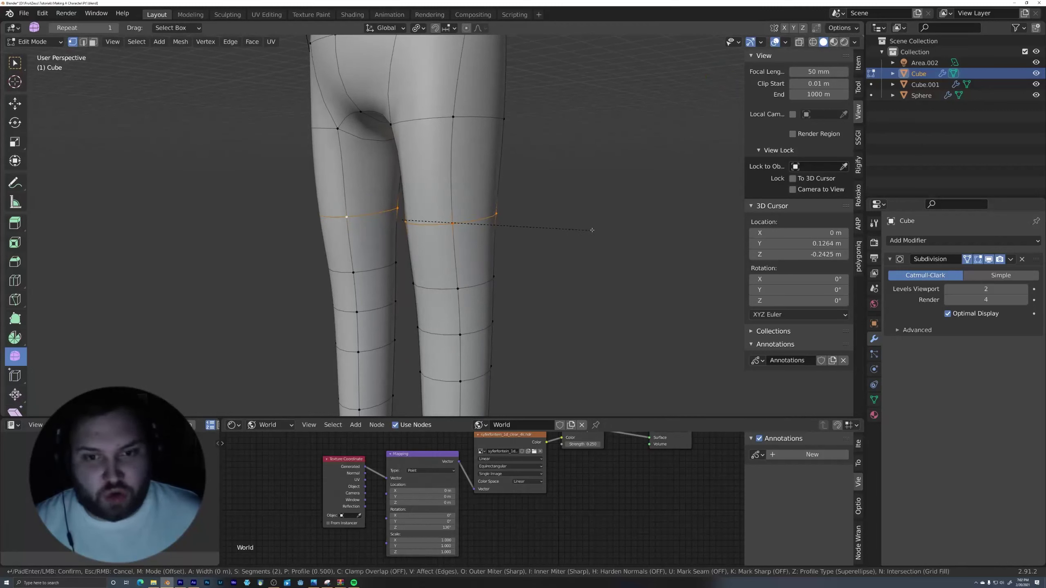
{"action": "key", "text": "ctrl+b"}
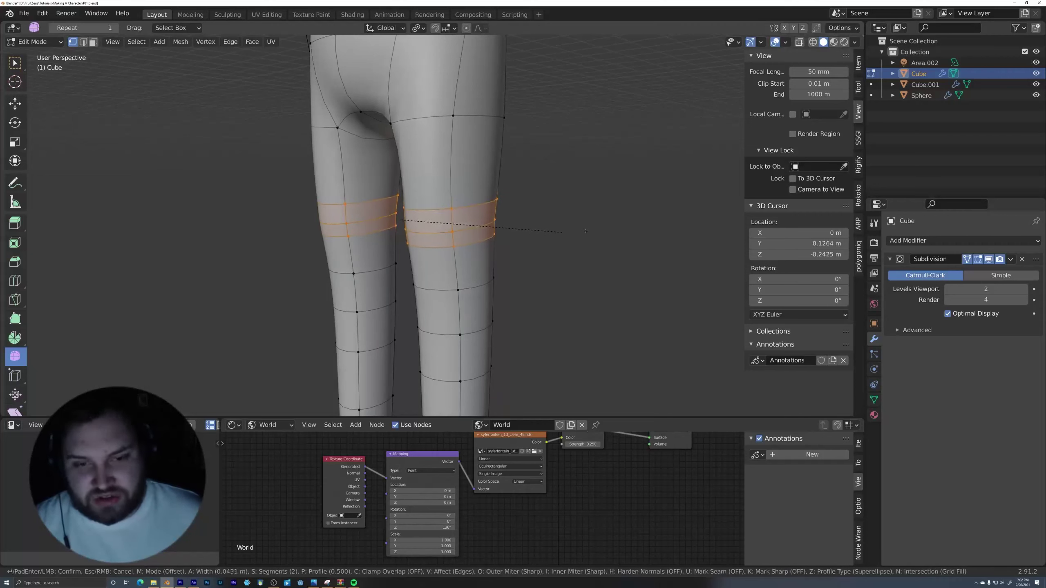
{"action": "left_click", "coordinate": [566, 240]}
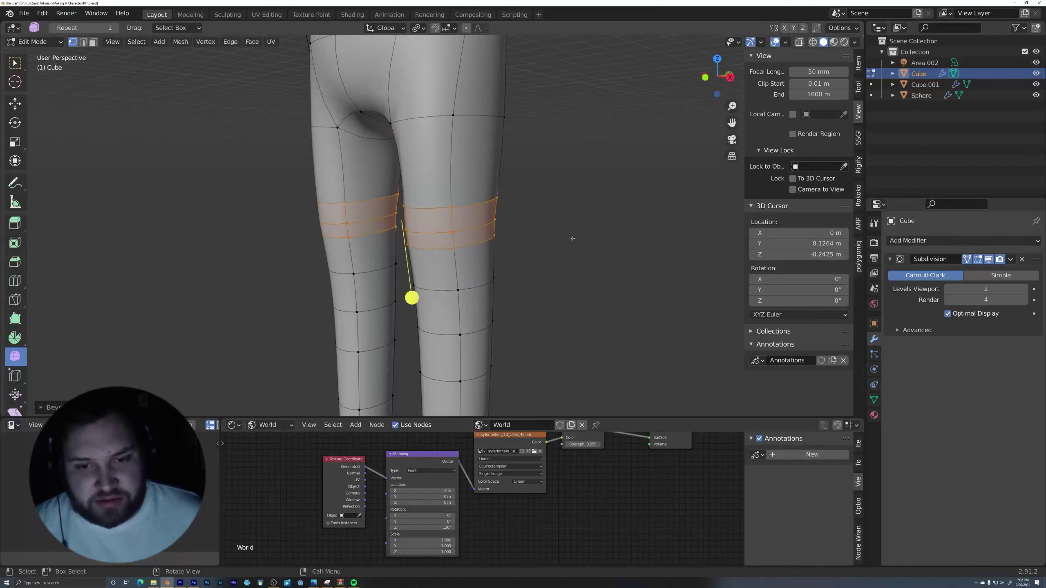
- Select the upper edge loop of each thigh bevel and scale both outward around their individual origins
{"action": "left_click", "coordinate": [439, 232], "text": "alt"}
{"action": "left_click", "coordinate": [334, 207], "text": "alt+shift"}
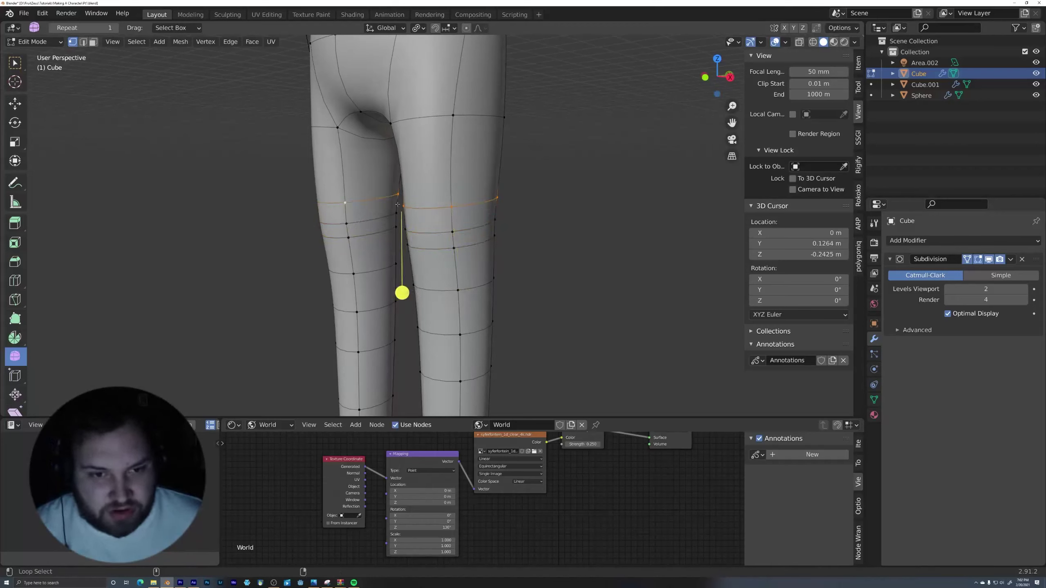
{"action": "middle_click_drag", "start_coordinate": [571, 208], "coordinate": [612, 202]}
{"action": "key", "text": "s"}
{"action": "left_click", "coordinate": [630, 198]}
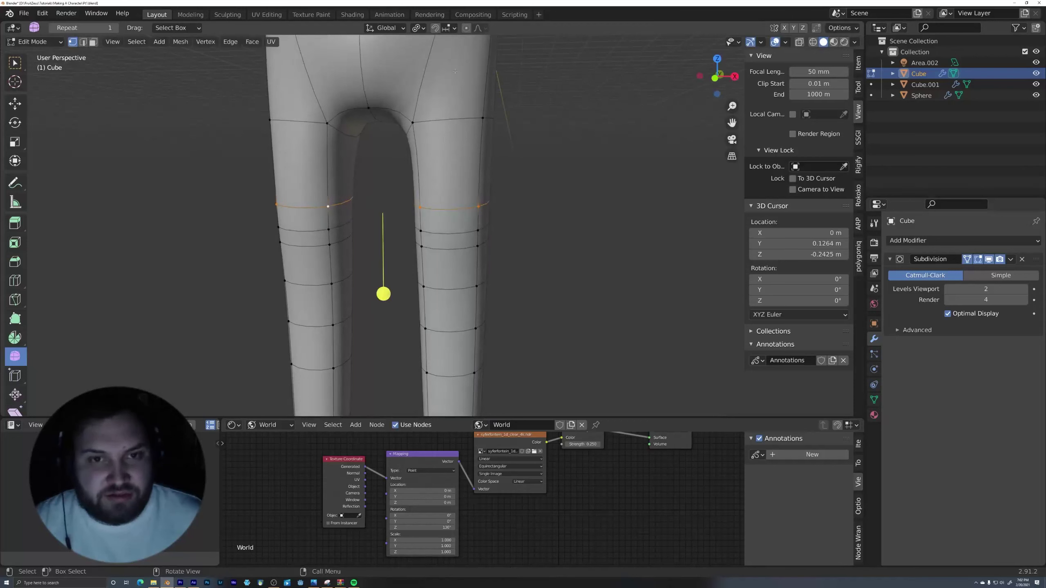
{"action": "left_click", "coordinate": [422, 28]}
{"action": "left_click", "coordinate": [442, 63]}
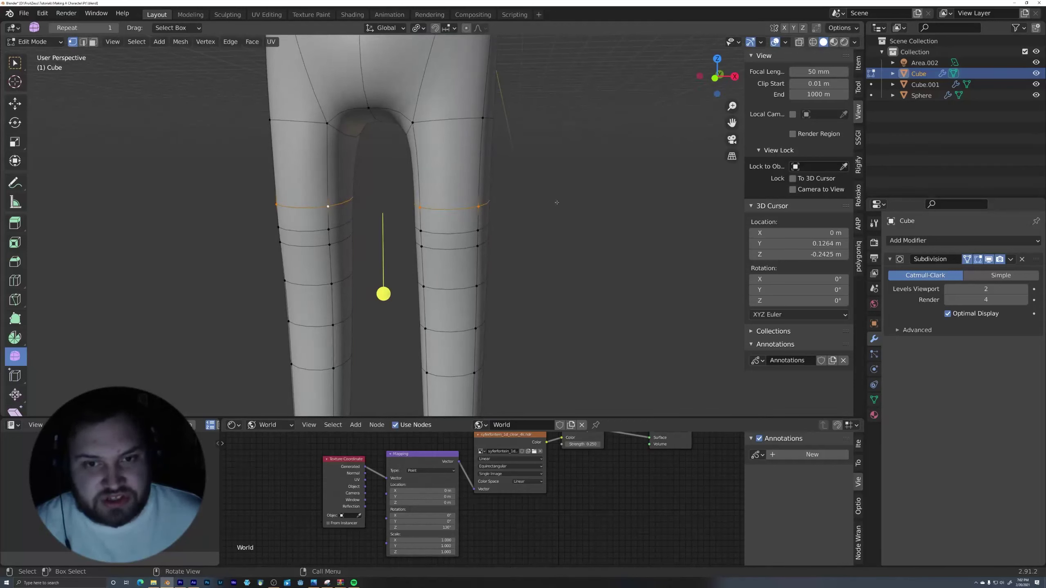
{"action": "key", "text": "s"}
{"action": "left_click", "coordinate": [593, 223]}
- Lower the flared thigh loops slightly along Z to tighten the hem of the shorts
{"action": "key", "text": "g"}
{"action": "key", "text": "z"}
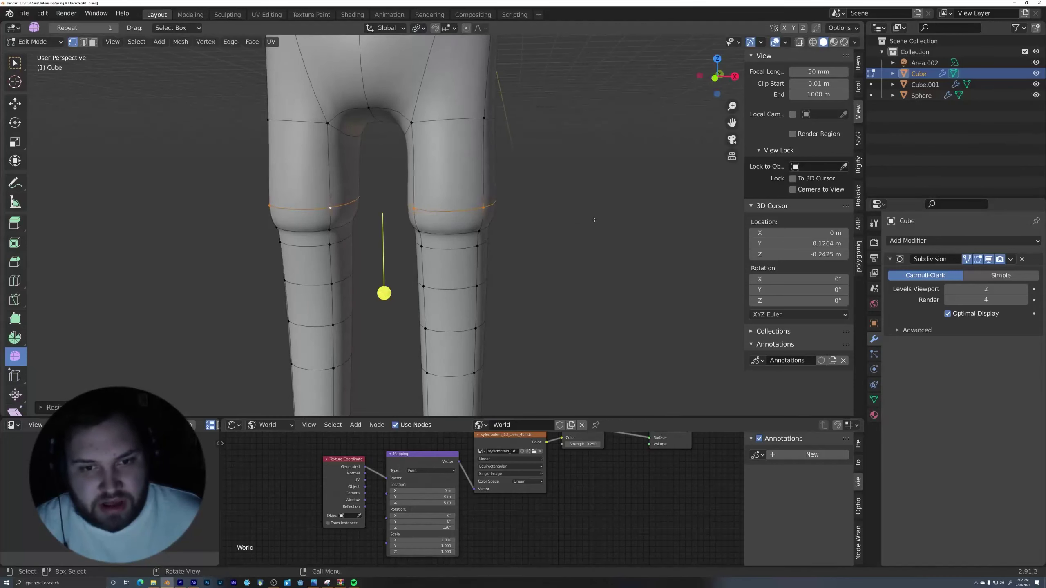
{"action": "left_click", "coordinate": [595, 230]}
{"action": "middle_click_drag", "start_coordinate": [594, 230], "coordinate": [587, 188]}
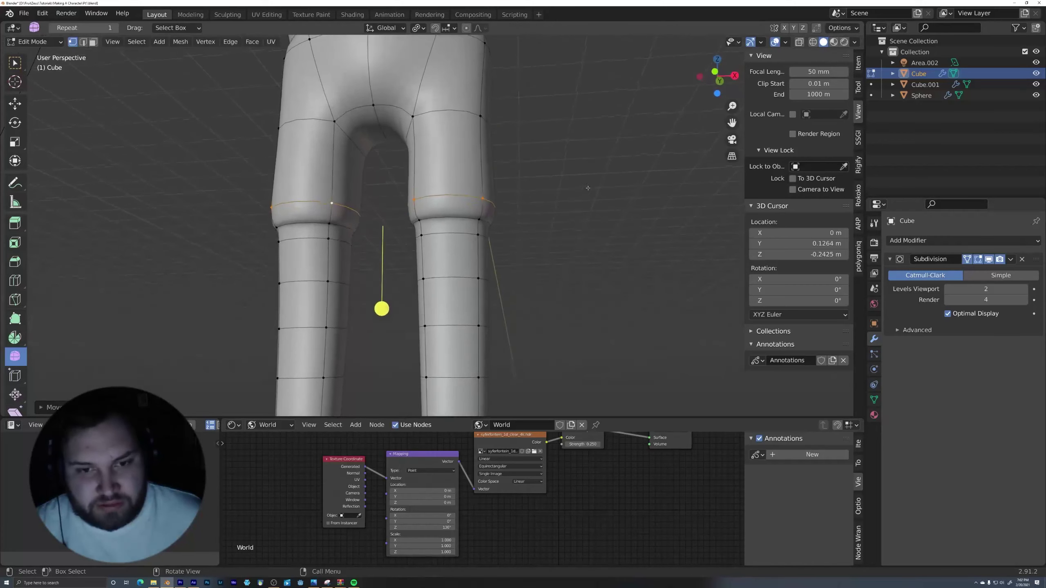
- Select the edge loop just below the hem on both legs, move them up along Z and scale them slightly
{"action": "left_click", "coordinate": [452, 220], "text": "alt"}
{"action": "left_click", "coordinate": [312, 223], "text": "alt+shift"}
{"action": "key", "text": "g"}
{"action": "key", "text": "z"}
{"action": "left_click", "coordinate": [663, 205]}
{"action": "key", "text": "s"}
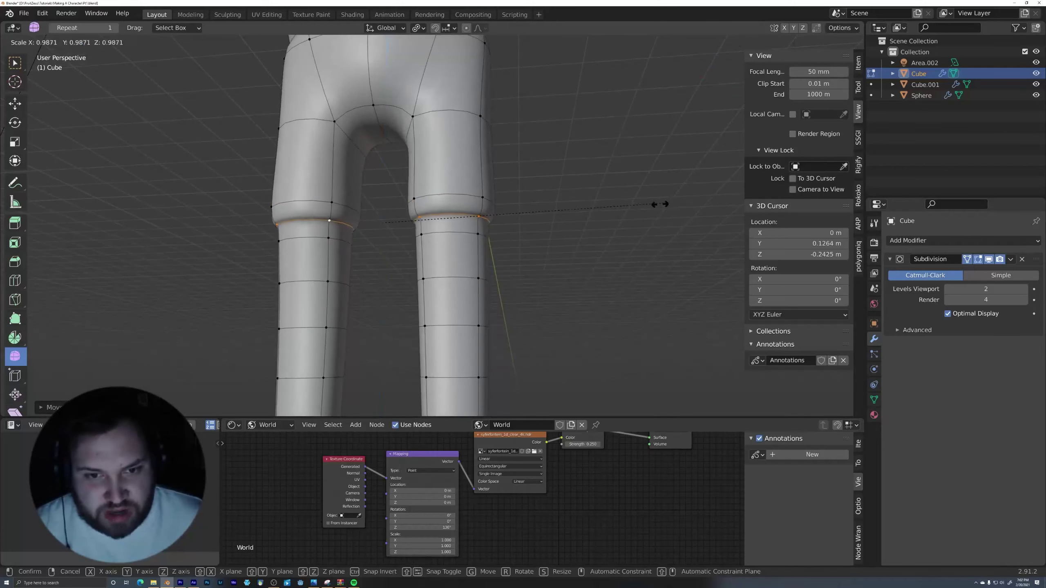
{"action": "left_click", "coordinate": [651, 209]}
- Reselect the flared hem loops on both legs, scale them outward a little more and return to Object Mode
{"action": "middle_click_drag", "start_coordinate": [650, 208], "coordinate": [636, 197]}
{"action": "left_click", "coordinate": [451, 196], "text": "alt"}
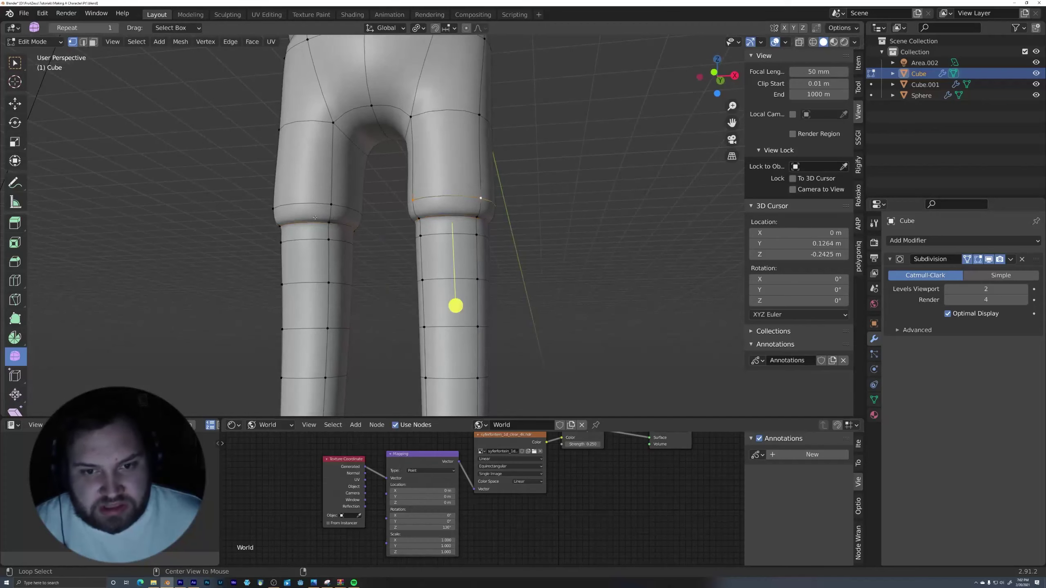
{"action": "left_click", "coordinate": [314, 204], "text": "alt+shift"}
{"action": "middle_click_drag", "start_coordinate": [494, 194], "coordinate": [600, 194]}
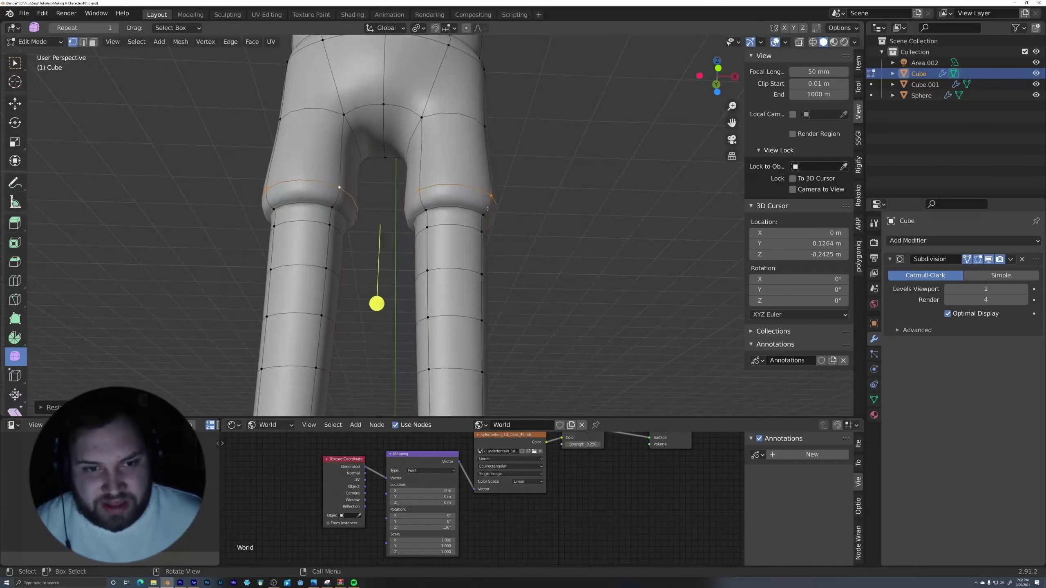
{"action": "mouse_move", "coordinate": [332, 208]}
{"action": "middle_mouse_down"}
{"action": "mouse_move", "coordinate": [547, 189]}
{"action": "mouse_move", "coordinate": [494, 194]}
{"action": "middle_mouse_up"}
{"action": "scroll", "coordinate": [547, 189], "scroll_direction": "down", "scroll_amount": 4}
{"action": "key", "text": "Tab"}
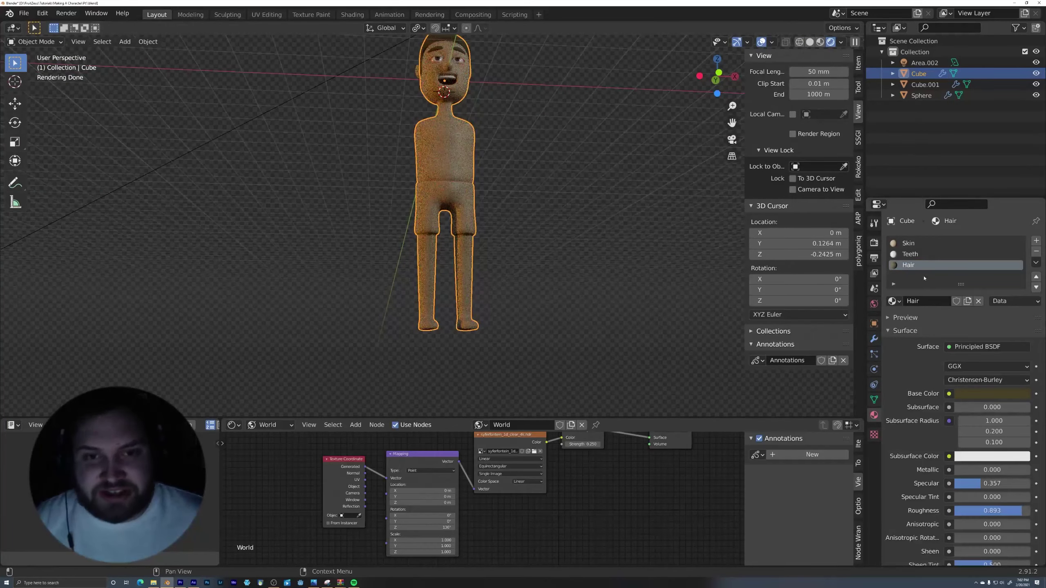
- Add a new material slot to the body mesh and create a material named Pants in it
{"action": "left_click", "coordinate": [1036, 240]}
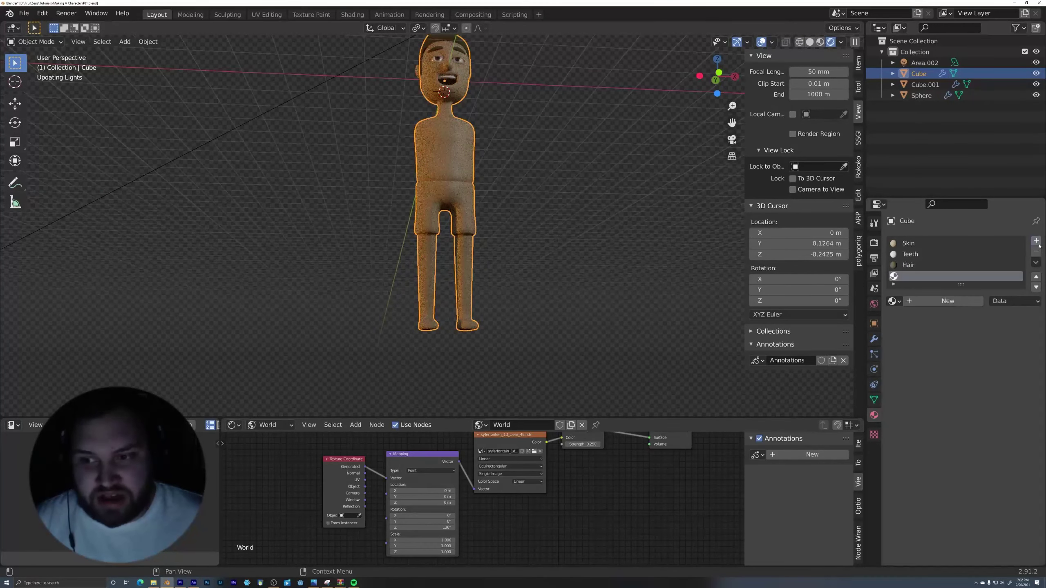
{"action": "scroll", "coordinate": [478, 233], "scroll_direction": "up", "scroll_amount": 3}
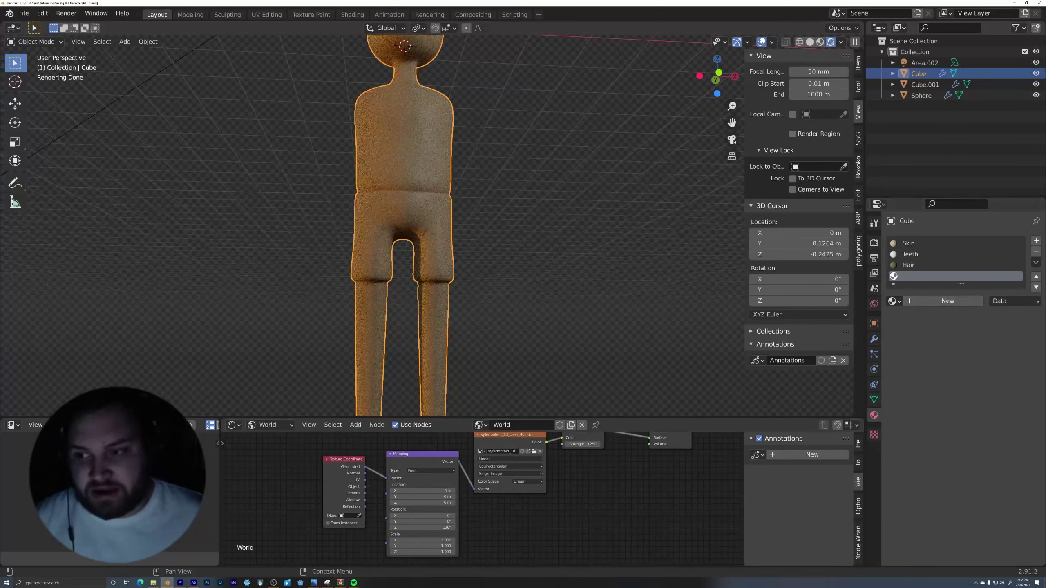
{"action": "left_click", "coordinate": [947, 300]}
{"action": "left_click", "coordinate": [943, 300]}
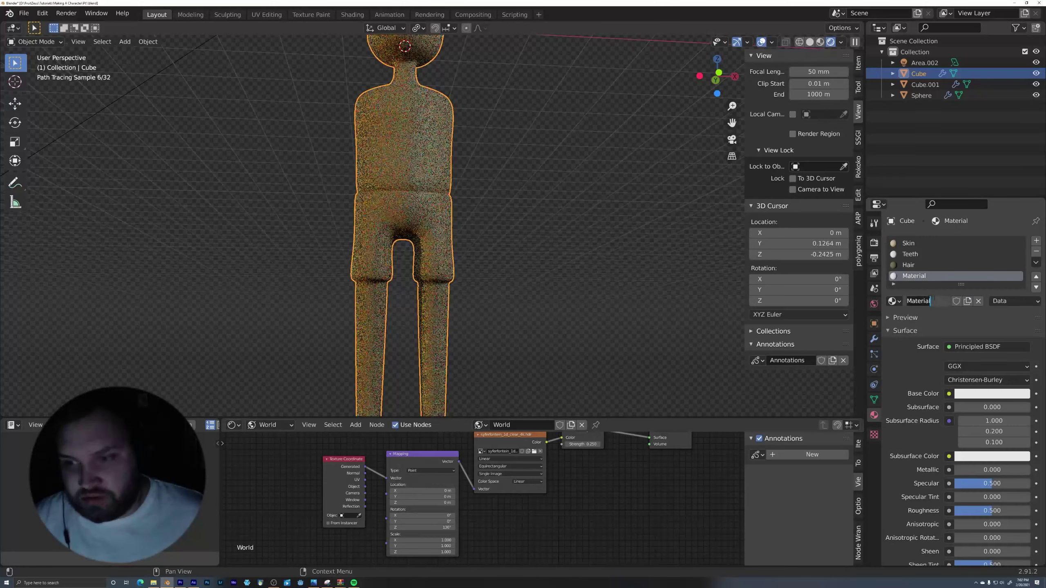
{"action": "type", "text": "Pa"}
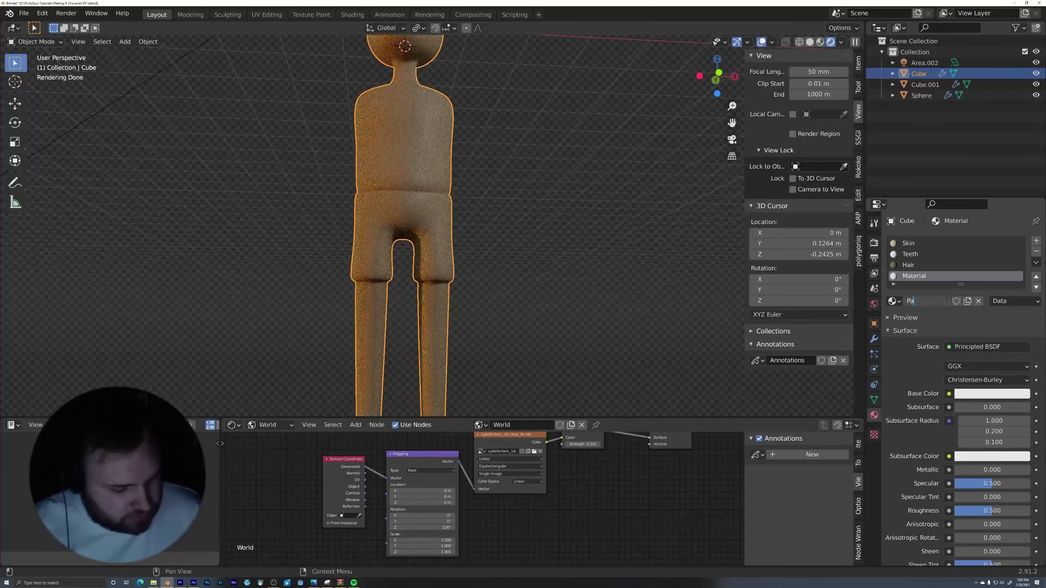
{"action": "type", "text": "nts"}
{"action": "key", "text": "Return"}
- In front wireframe Edit Mode, select the geometry from the waistband down to the leg hems and assign the Pants material to it
{"action": "key", "text": "Tab"}
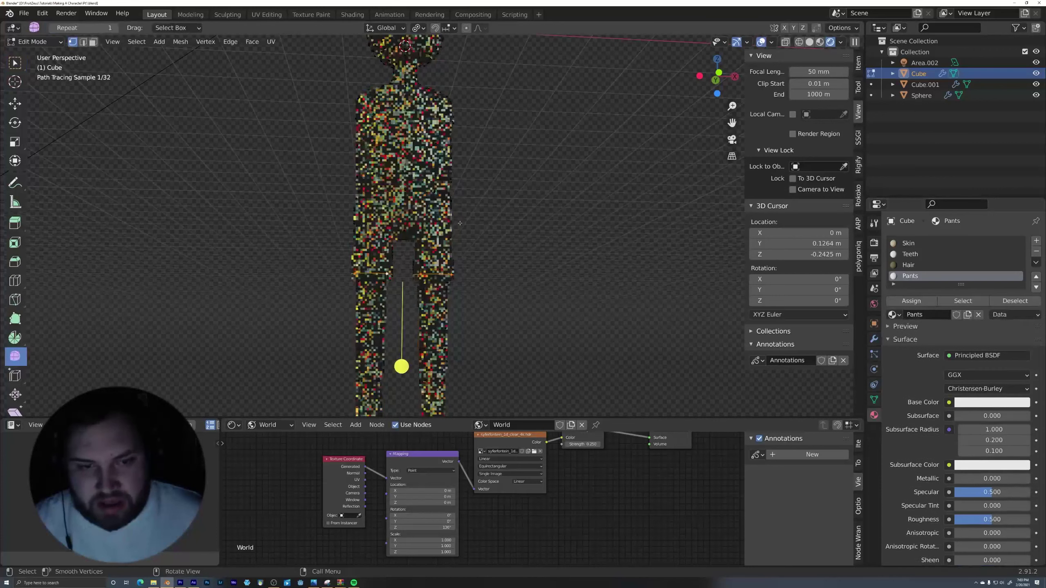
{"action": "key", "text": "KP_1"}
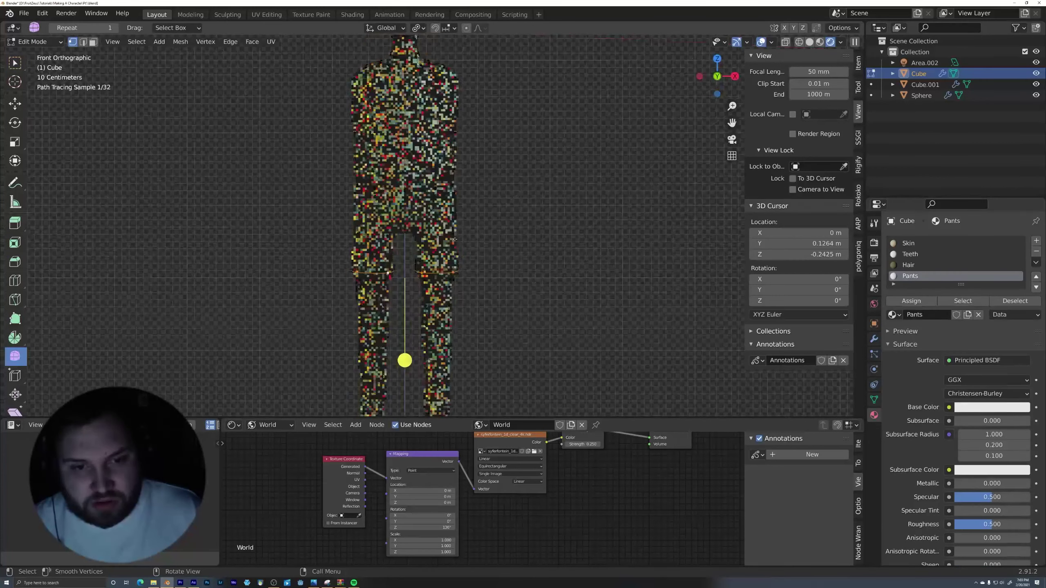
{"action": "key", "text": "z"}
{"action": "left_click", "coordinate": [447, 236]}
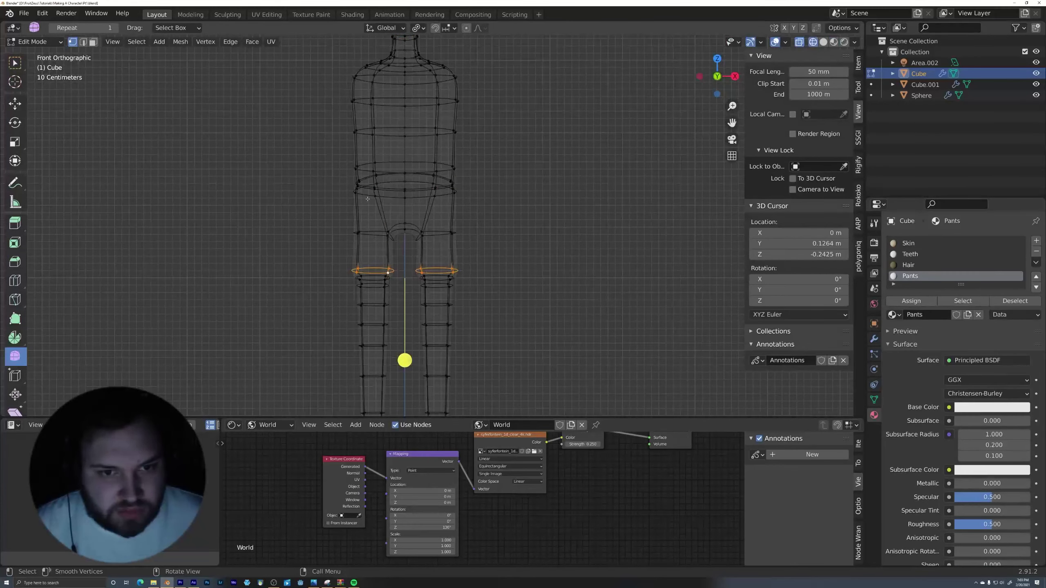
{"action": "key", "text": "alt+a"}
{"action": "left_click", "coordinate": [367, 187], "text": "alt"}
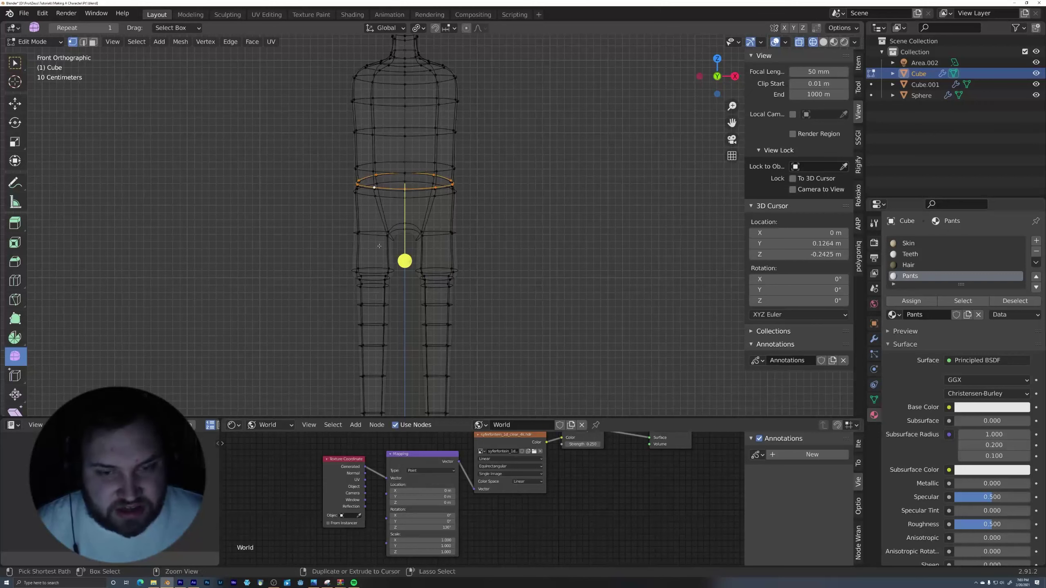
{"action": "scroll", "coordinate": [409, 170], "scroll_direction": "up", "scroll_amount": 6}
{"action": "scroll", "coordinate": [417, 119], "scroll_direction": "up", "scroll_amount": 3}
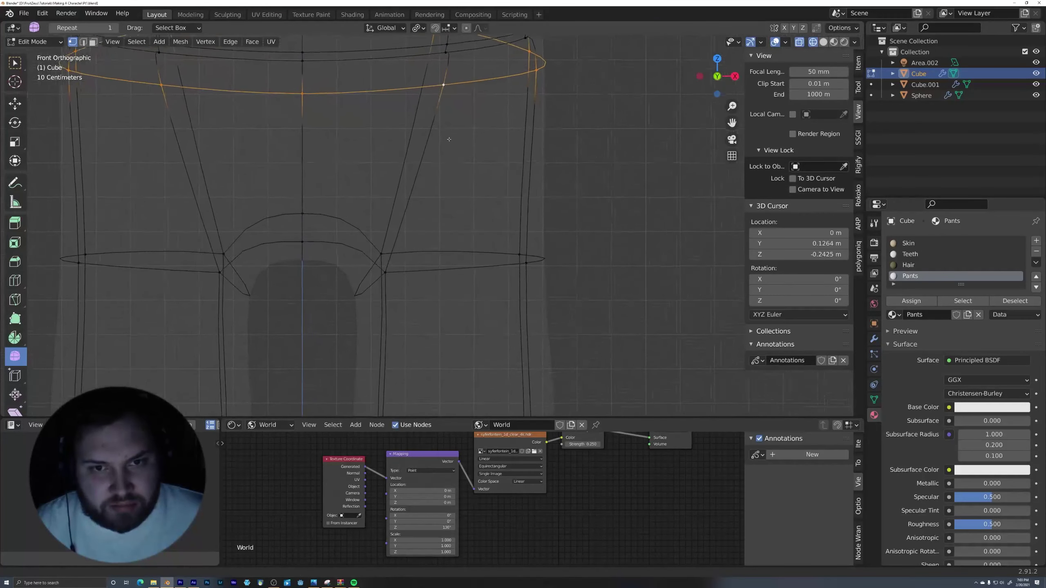
{"action": "left_click", "coordinate": [422, 112], "text": "alt+shift"}
{"action": "scroll", "coordinate": [414, 219], "scroll_direction": "down", "scroll_amount": 5}
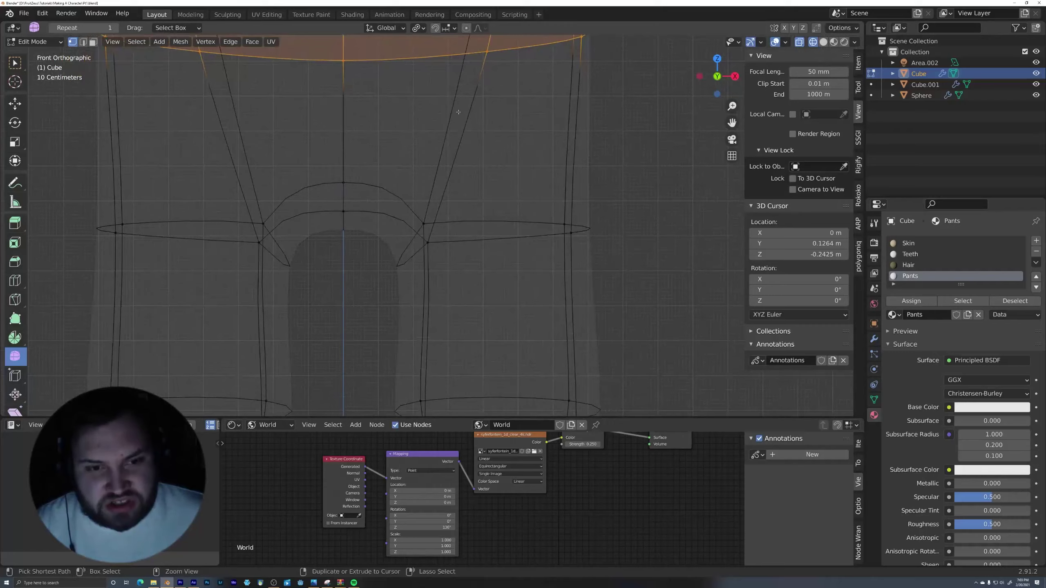
{"action": "left_click_drag", "start_coordinate": [225, 134], "coordinate": [579, 311], "text": "shift"}
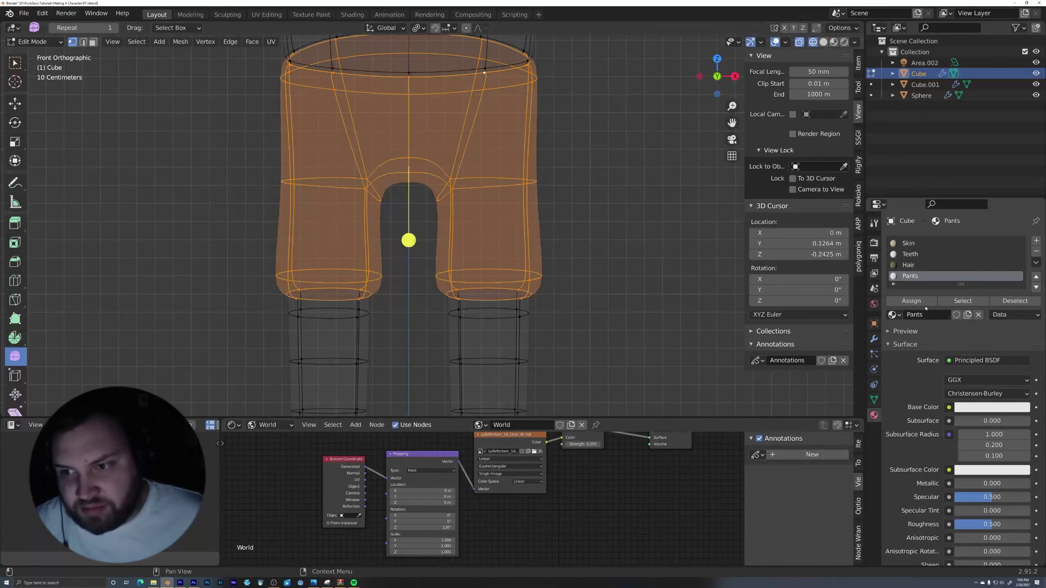
{"action": "left_click", "coordinate": [911, 300]}
- Return to Object Mode with material preview shading and select the character's body mesh
{"action": "key", "text": "alt+z"}
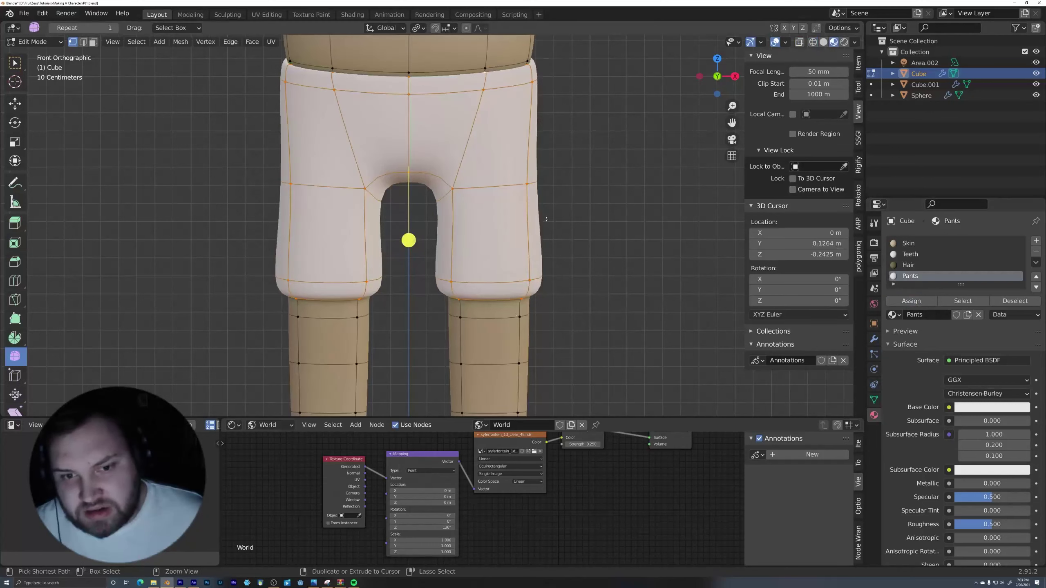
{"action": "key", "text": "Tab"}
{"action": "middle_click_drag", "start_coordinate": [556, 215], "coordinate": [544, 150]}
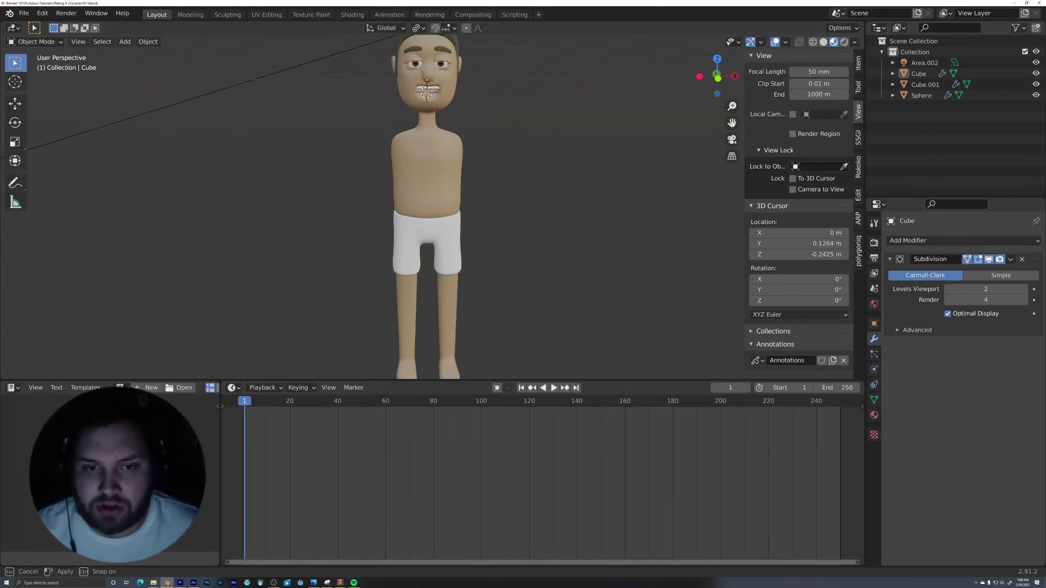
{"action": "left_click_drag", "start_coordinate": [496, 388], "coordinate": [496, 391]}
{"action": "left_click", "coordinate": [447, 239]}
{"action": "middle_click_drag", "start_coordinate": [488, 242], "coordinate": [532, 238]}
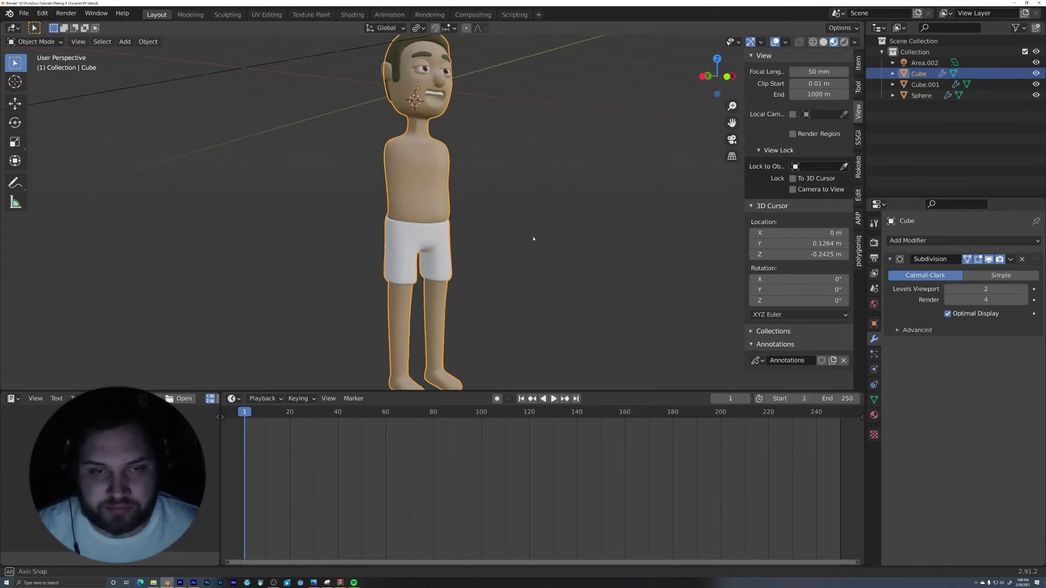
- Switch the viewport to rendered shading and change the timeline area to the Shader Editor
{"action": "key", "text": "z"}
{"action": "left_click", "coordinate": [526, 119]}
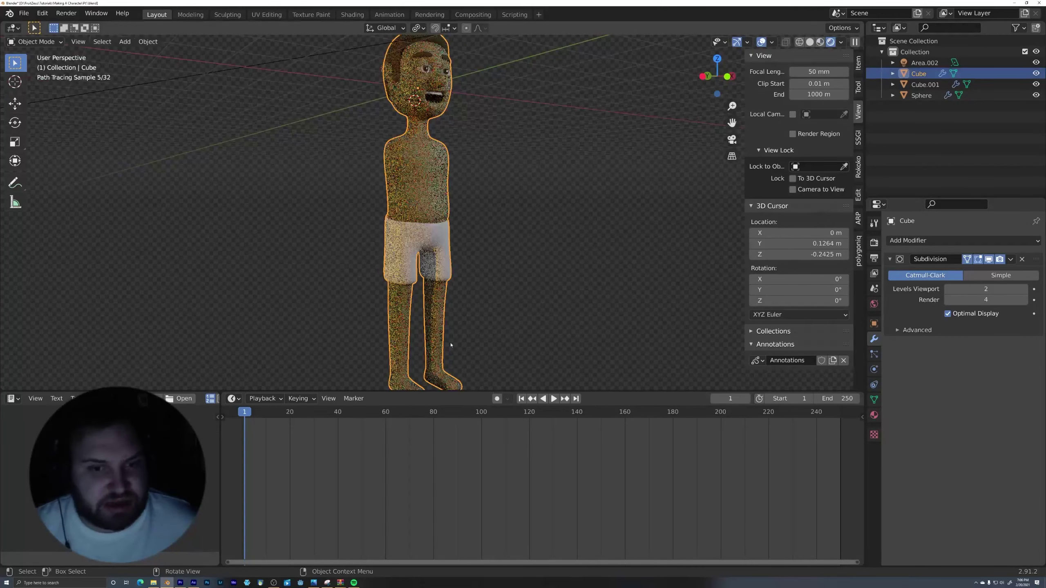
{"action": "left_click", "coordinate": [233, 399]}
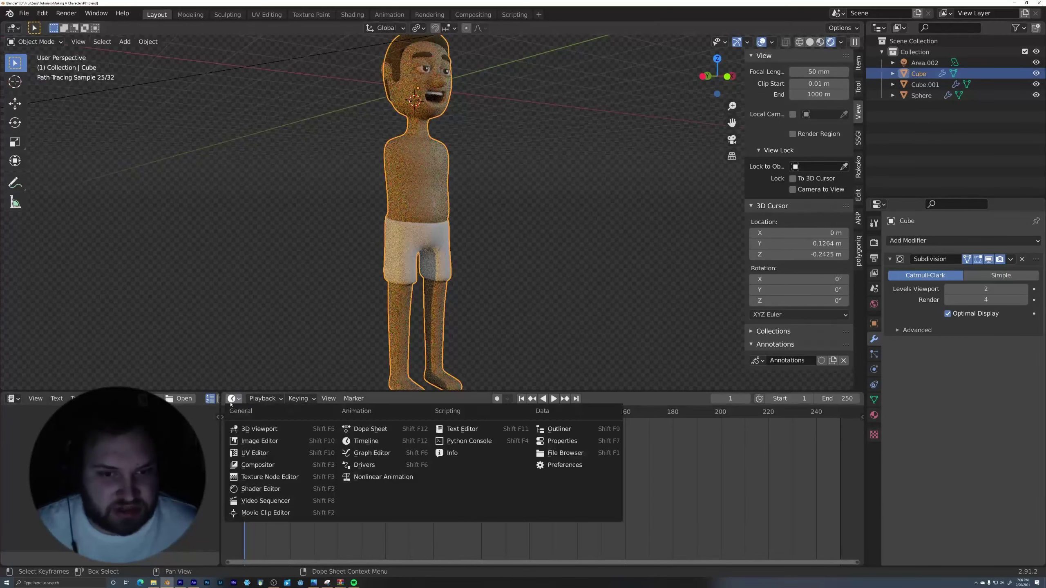
{"action": "left_click", "coordinate": [261, 489]}
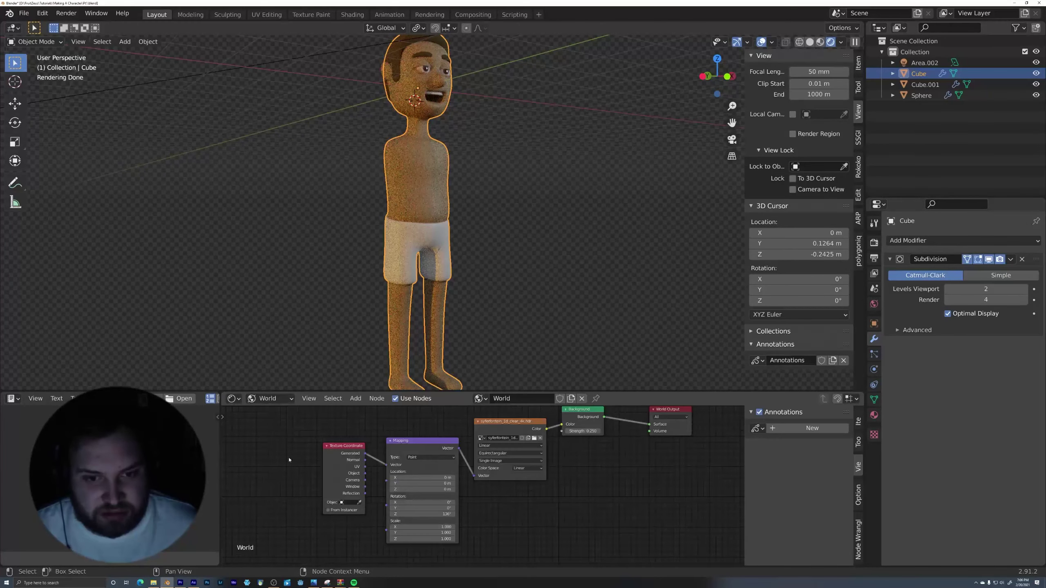
- Show the object's Pants shader and set its roughness to about 0.85 and specular to 0.132, with sheen at maximum
{"action": "left_click", "coordinate": [269, 400]}
{"action": "left_click", "coordinate": [279, 414]}
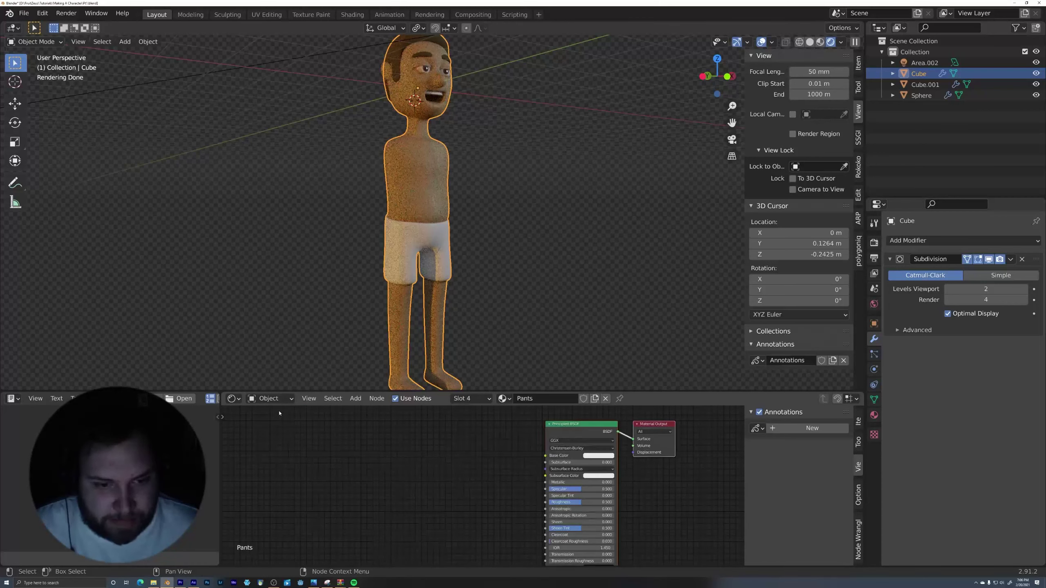
{"action": "scroll", "coordinate": [527, 479], "scroll_direction": "up", "scroll_amount": 2}
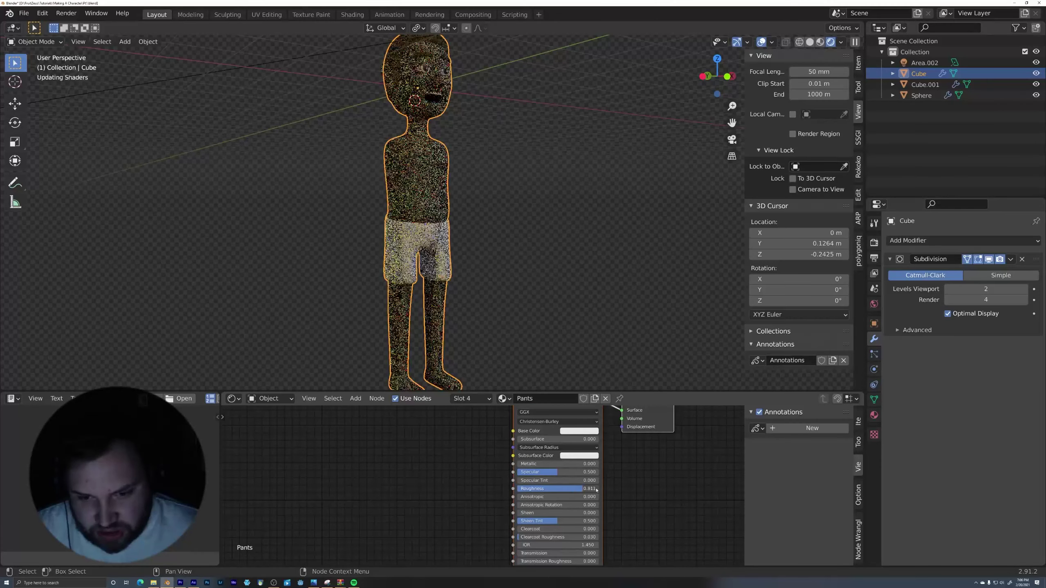
{"action": "left_click_drag", "start_coordinate": [574, 475], "coordinate": [544, 473]}
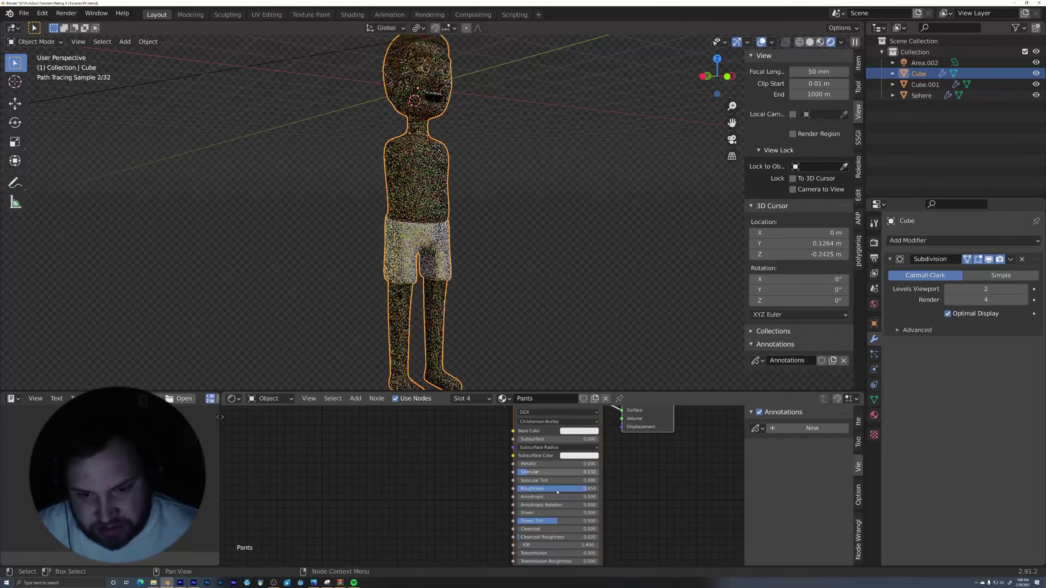
{"action": "left_click", "coordinate": [564, 512]}
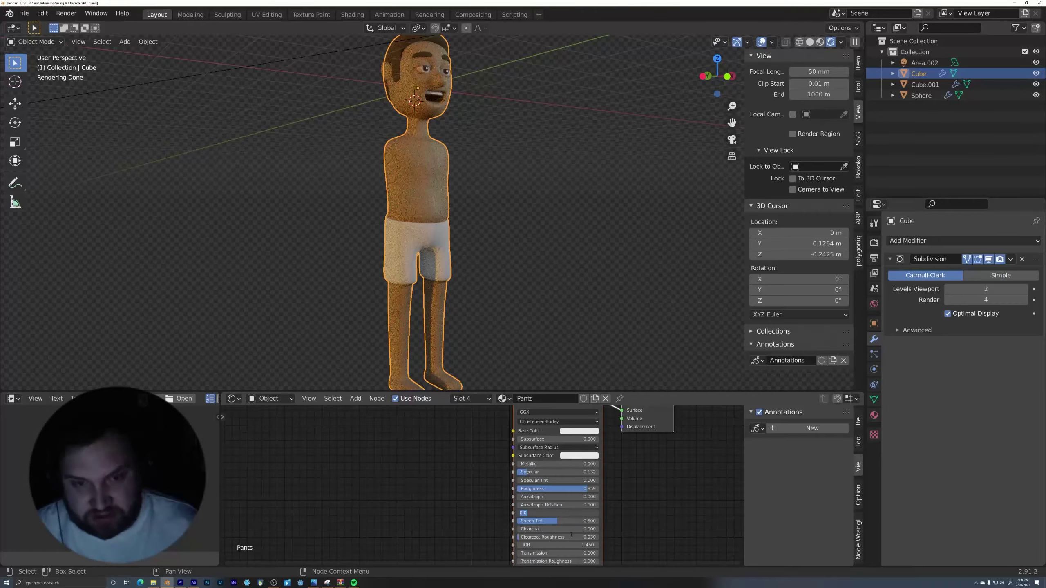
{"action": "type", "text": "2"}
{"action": "key", "text": "Return"}
{"action": "scroll", "coordinate": [519, 301], "scroll_direction": "up", "scroll_amount": 6}
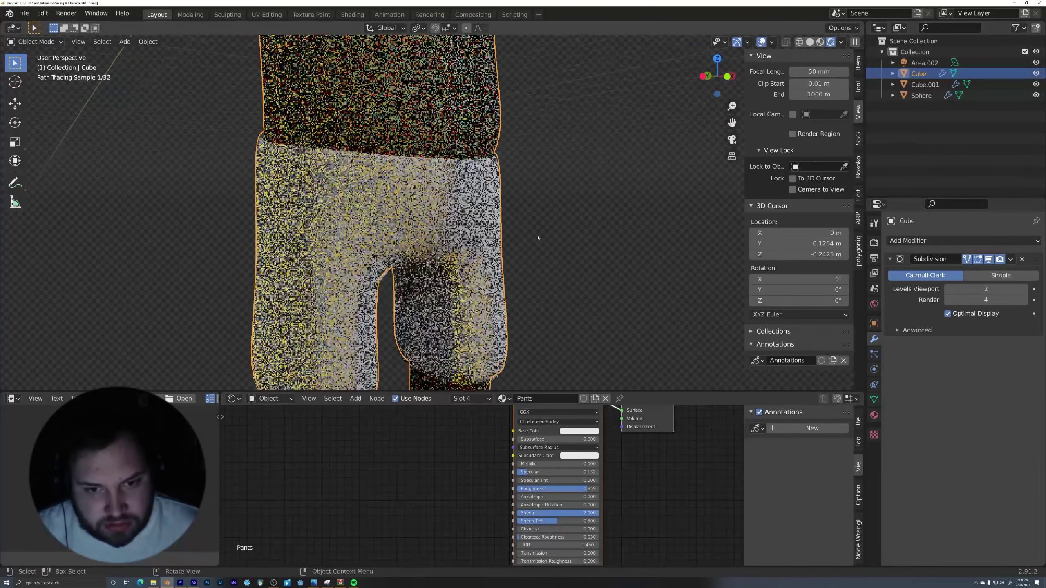
- Change the Pants material's Base Color to a pale cream and check the rendered shorts from the front
{"action": "left_click", "coordinate": [587, 431]}
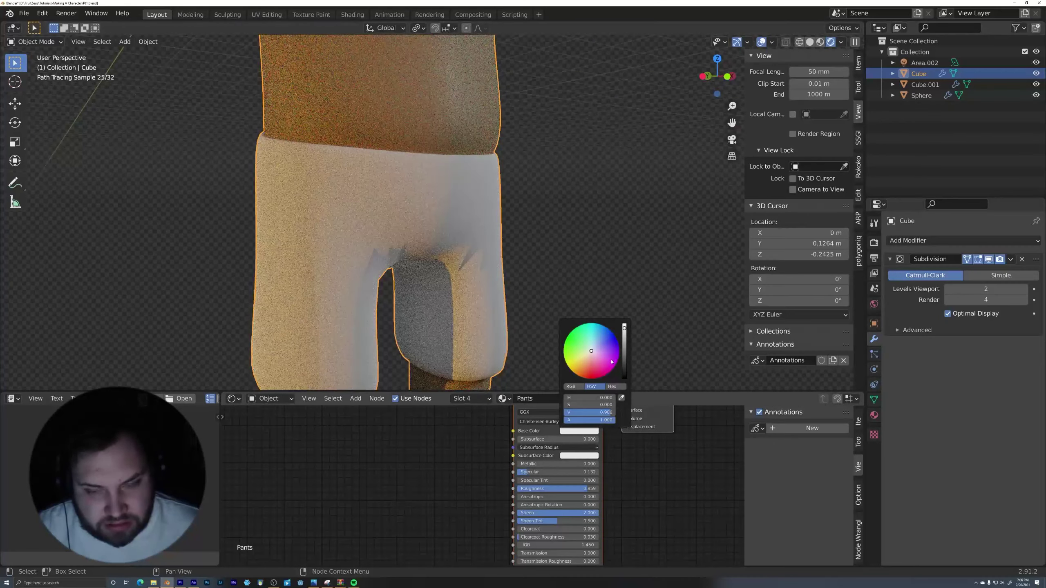
{"action": "left_click_drag", "start_coordinate": [618, 352], "coordinate": [588, 361]}
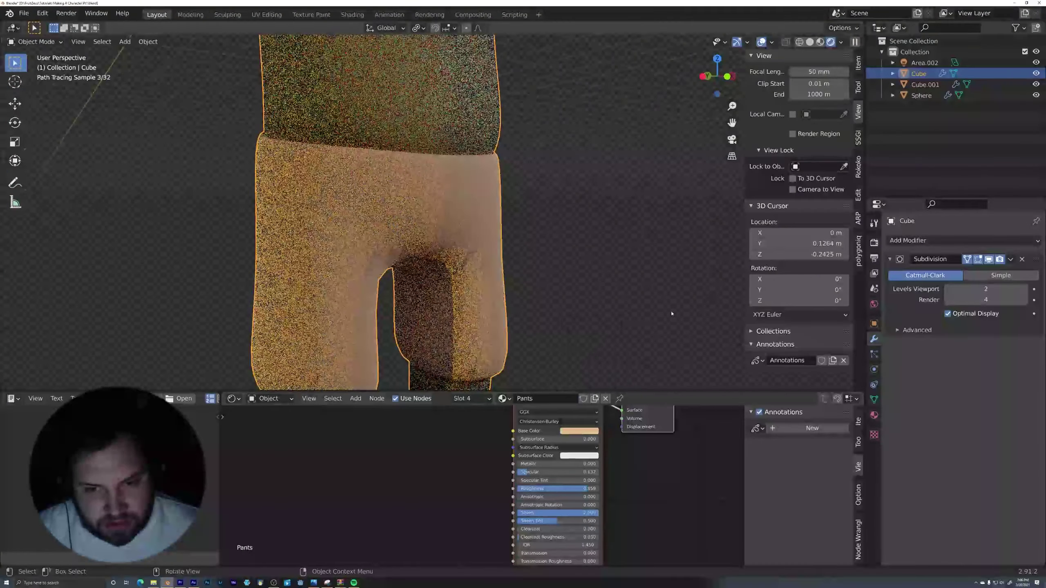
{"action": "scroll", "coordinate": [609, 233], "scroll_direction": "down", "scroll_amount": 5}
{"action": "left_click", "coordinate": [611, 235]}
{"action": "middle_click_drag", "start_coordinate": [611, 235], "coordinate": [588, 220]}
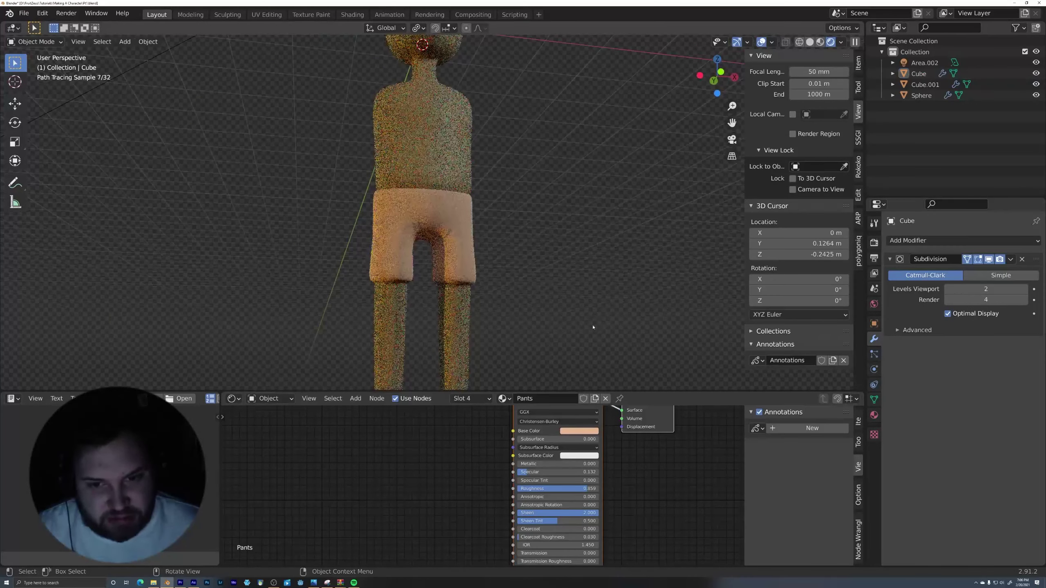
{"action": "left_click", "coordinate": [584, 432]}
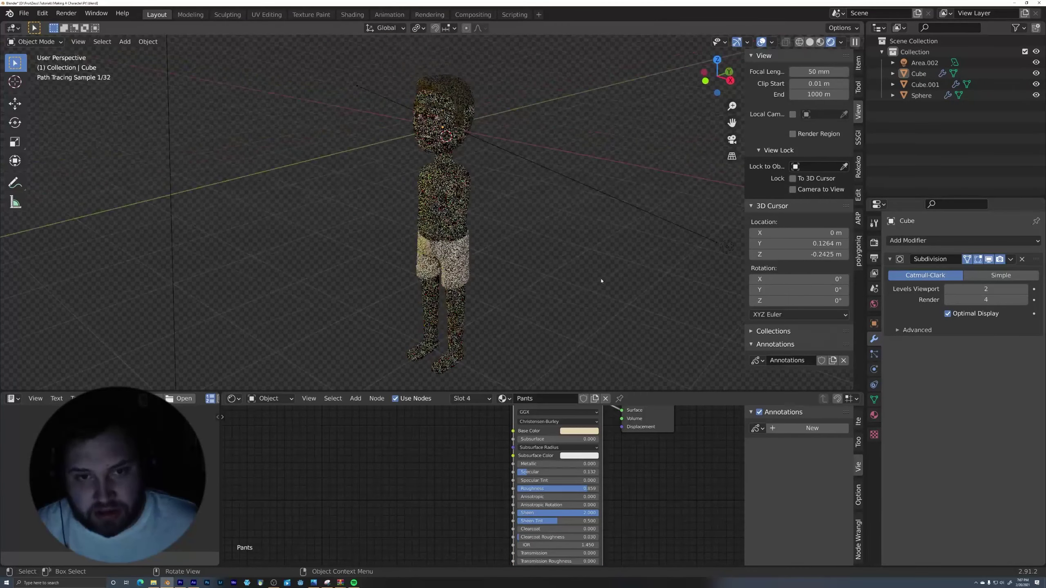
{"action": "middle_click_drag", "start_coordinate": [603, 280], "coordinate": [613, 299], "text": "shift"}
{"action": "scroll", "coordinate": [574, 319], "scroll_direction": "up", "scroll_amount": 2}
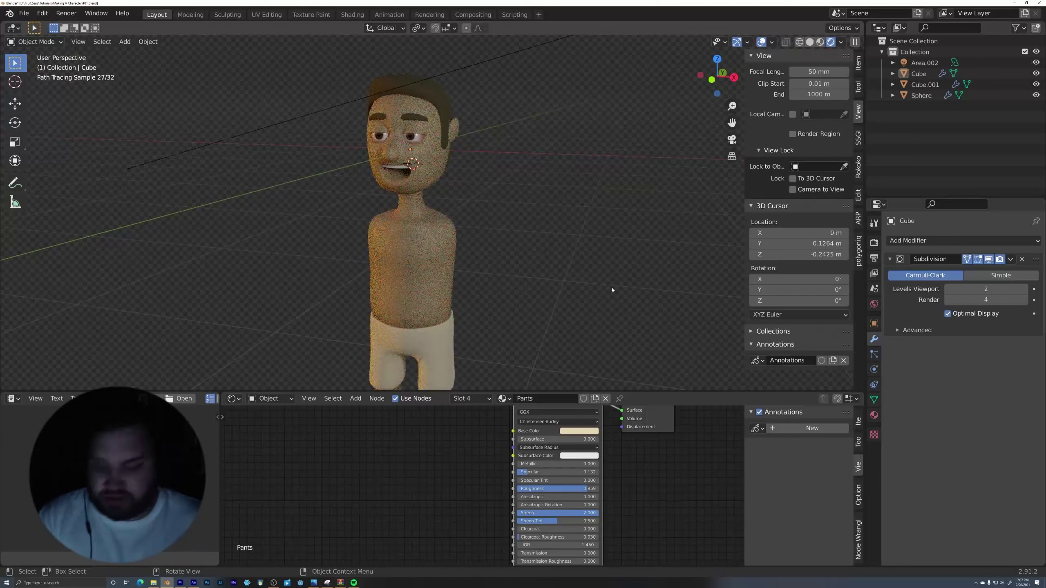
{"action": "middle_click_drag", "start_coordinate": [486, 250], "coordinate": [537, 195]}
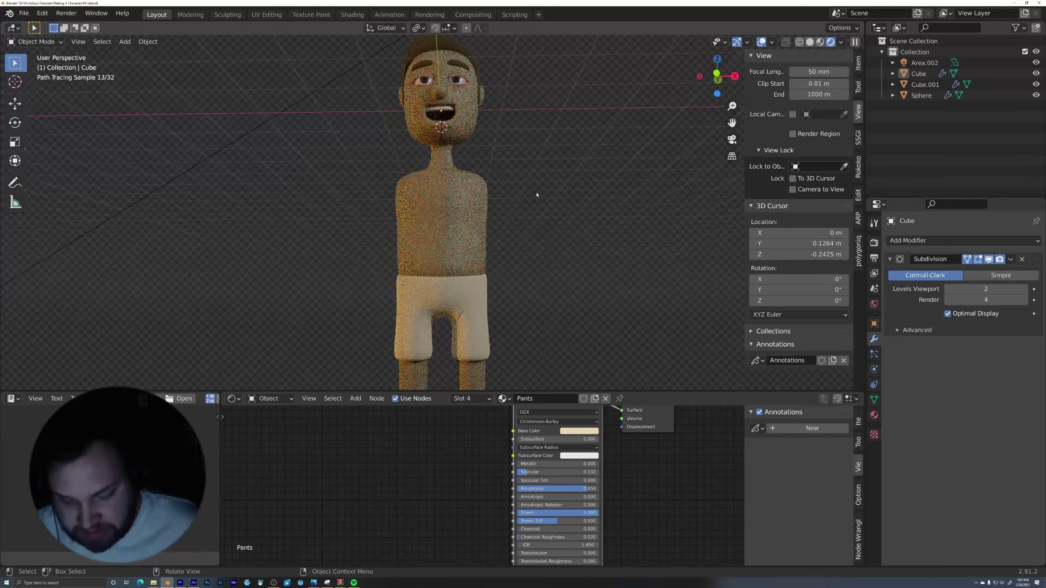
- Return to solid shading, enter Edit Mode on the body mesh and switch to the right orthographic view
{"action": "key", "text": "z"}
{"action": "left_click", "coordinate": [640, 201]}
{"action": "mouse_move", "coordinate": [636, 202]}
{"action": "middle_mouse_down"}
{"action": "mouse_move", "coordinate": [499, 210]}
{"action": "mouse_move", "coordinate": [531, 210]}
{"action": "middle_mouse_up"}
{"action": "left_click", "coordinate": [416, 206]}
{"action": "key", "text": "Tab"}
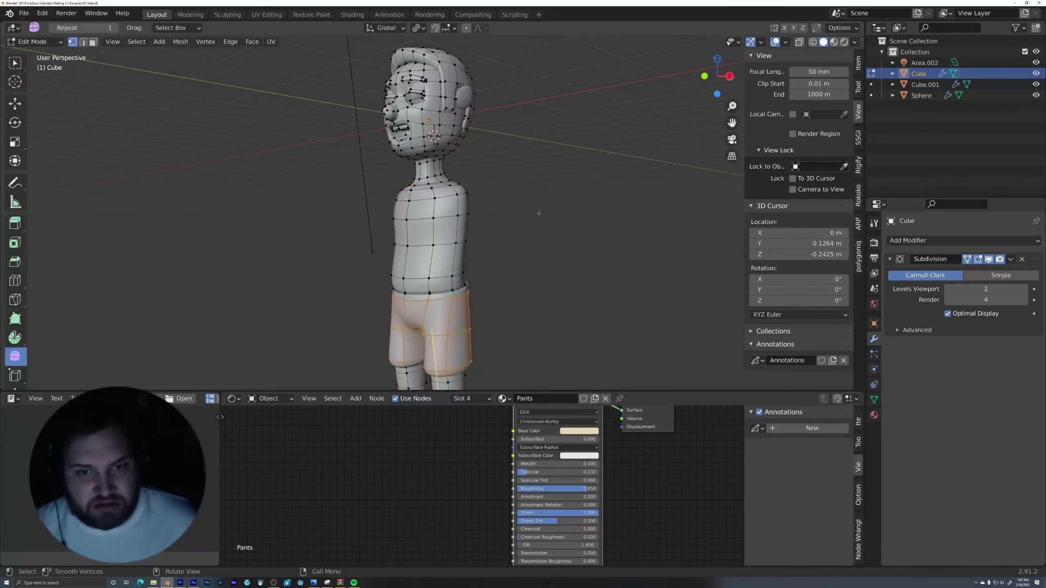
{"action": "key", "text": "KP_3"}
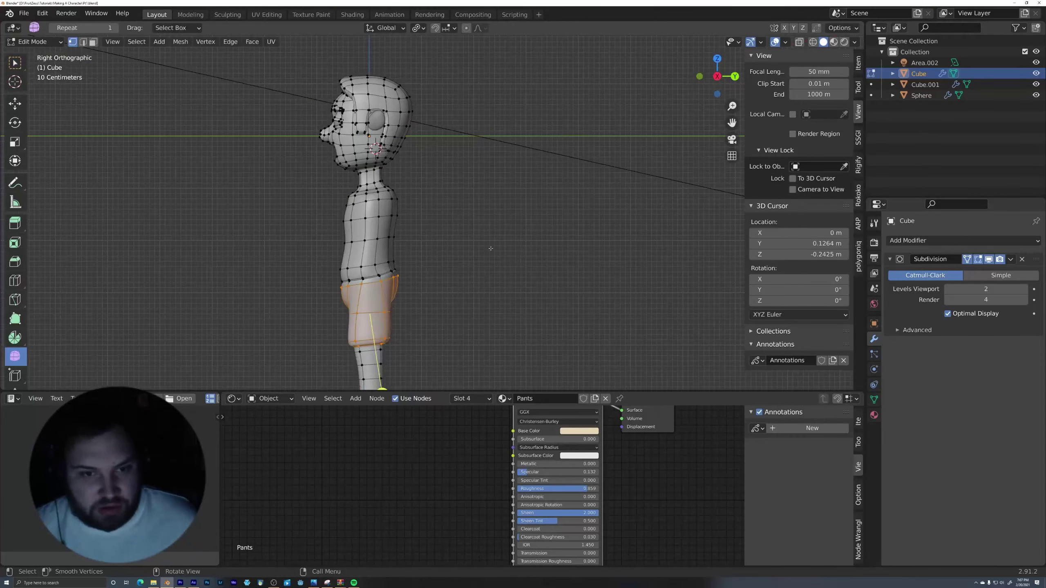
- In face select mode, circle-select the two-by-two block of shoulder faces on both sides of the torso, working through wireframe
{"action": "scroll", "coordinate": [490, 249], "scroll_direction": "up", "scroll_amount": 8}
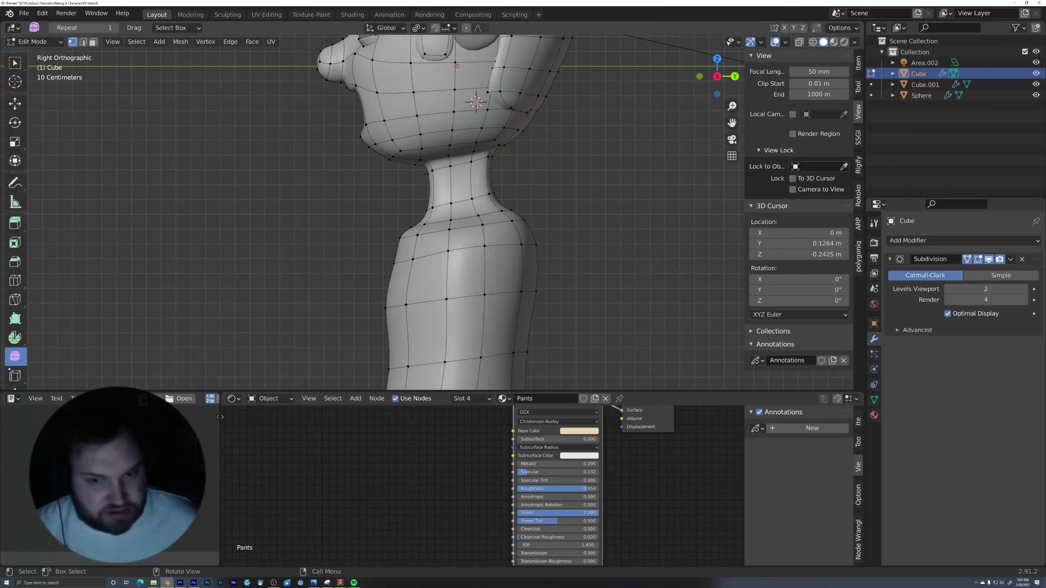
{"action": "key", "text": "3"}
{"action": "key", "text": "c"}
{"action": "left_click_drag", "start_coordinate": [488, 256], "coordinate": [503, 235]}
{"action": "key", "text": "shift+z"}
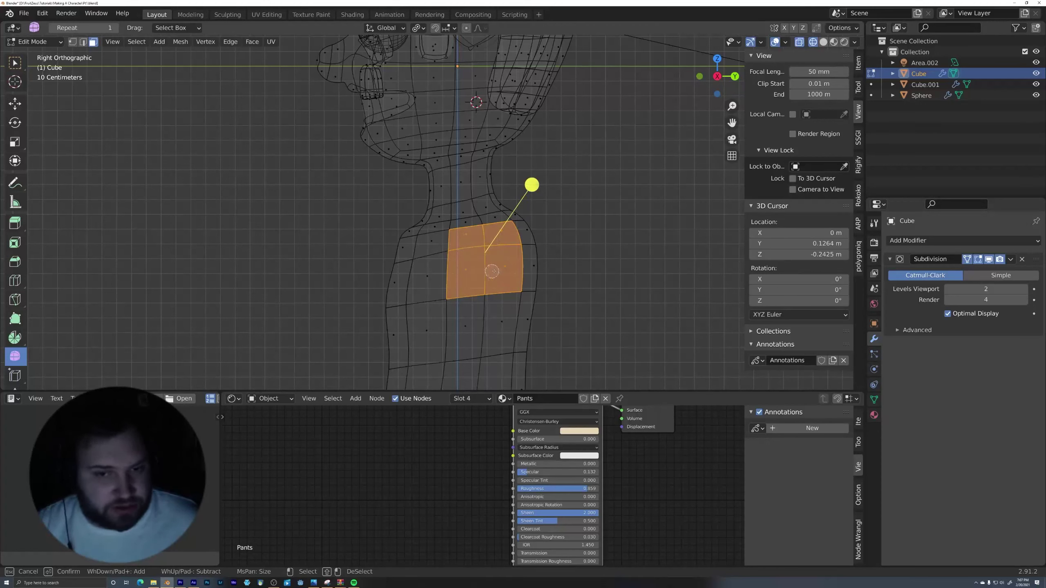
{"action": "key", "text": "Escape"}
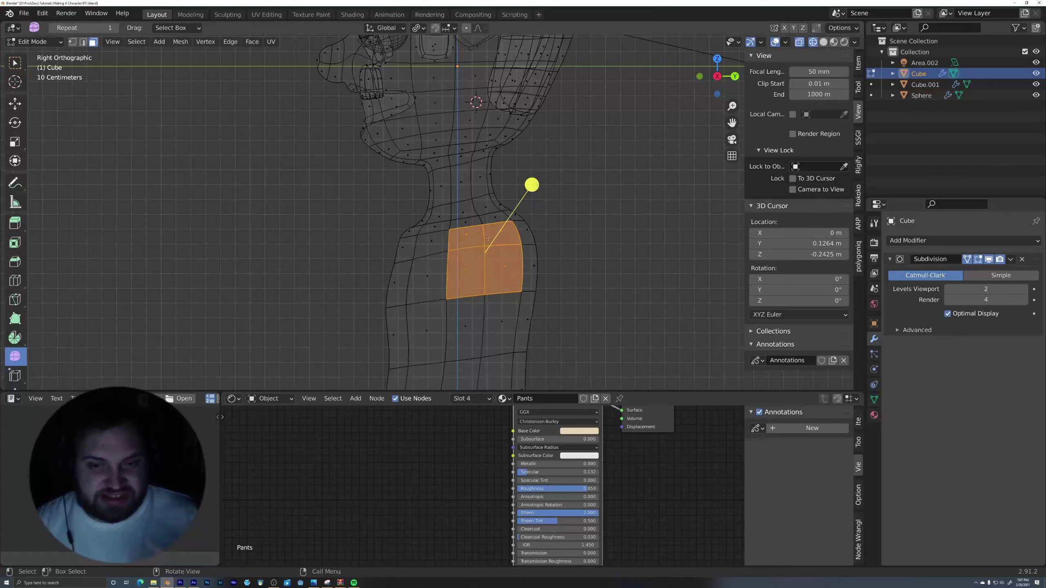
{"action": "mouse_move", "coordinate": [477, 249]}
{"action": "middle_mouse_down"}
{"action": "mouse_move", "coordinate": [504, 229]}
{"action": "mouse_move", "coordinate": [618, 250]}
{"action": "mouse_move", "coordinate": [602, 249]}
{"action": "middle_mouse_up"}
{"action": "key", "text": "shift+z"}
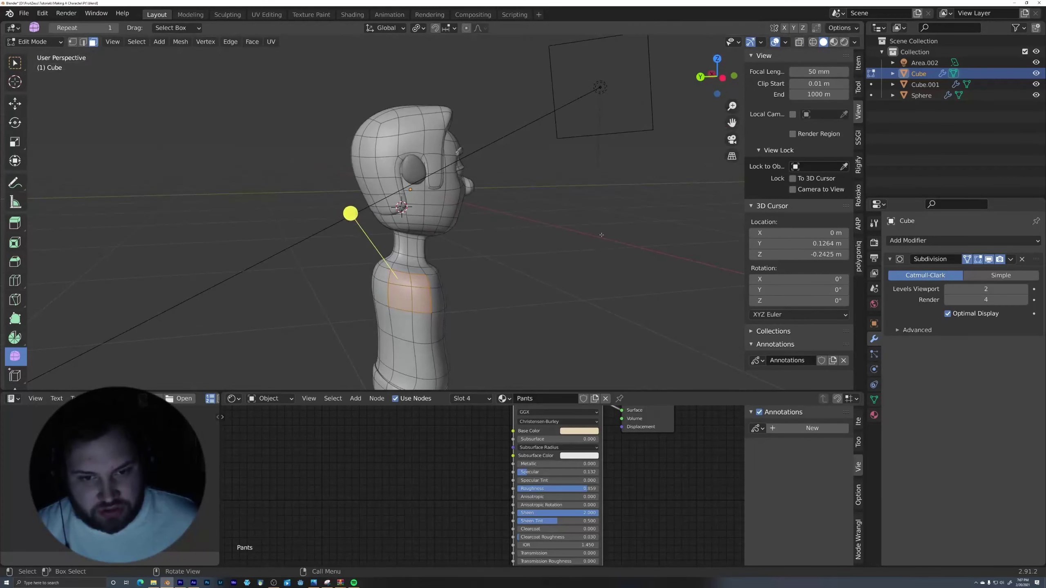
- Extrude the selected shoulder faces and scale them outward along X to form short arm stubs on both sides
{"action": "key", "text": "e"}
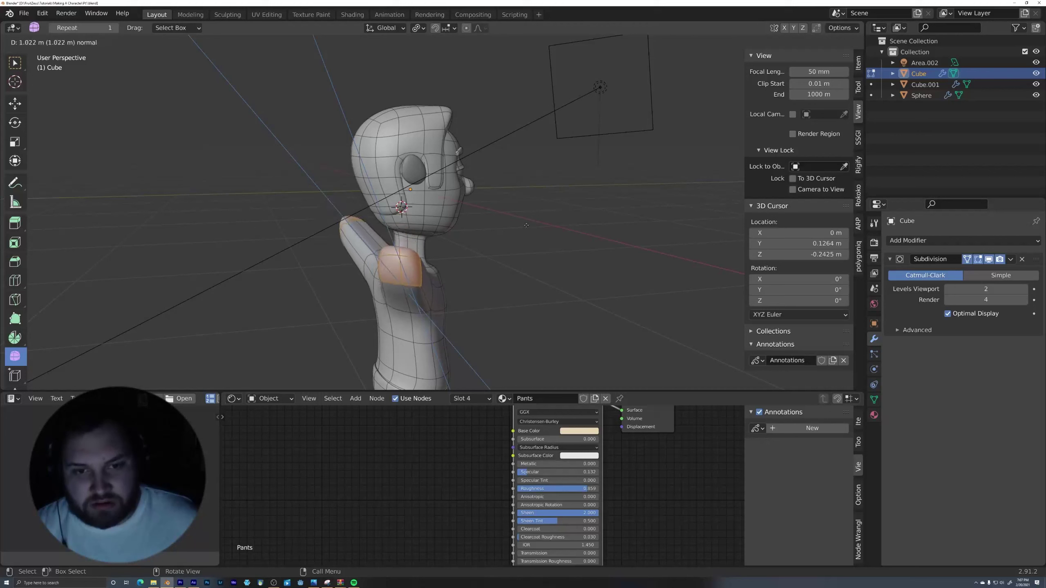
{"action": "left_click", "coordinate": [538, 239]}
{"action": "middle_click_drag", "start_coordinate": [538, 239], "coordinate": [393, 183]}
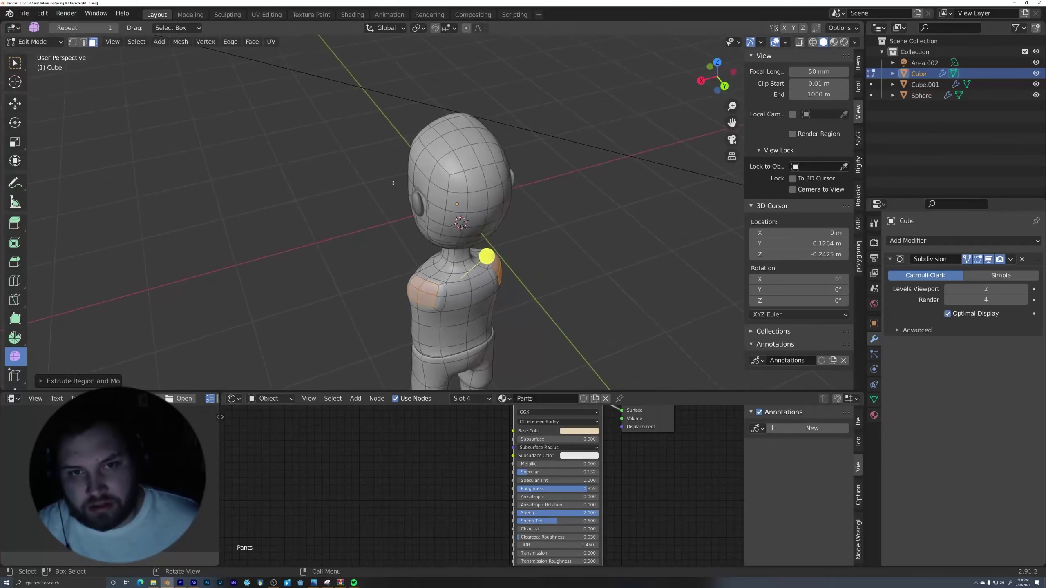
{"action": "key", "text": "s"}
{"action": "key", "text": "x"}
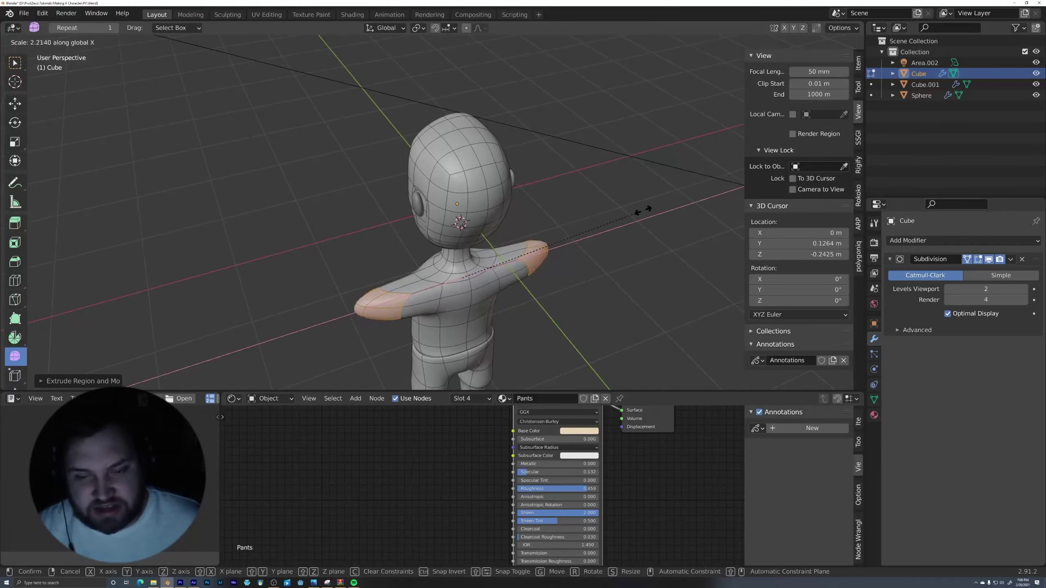
{"action": "left_click", "coordinate": [626, 219]}
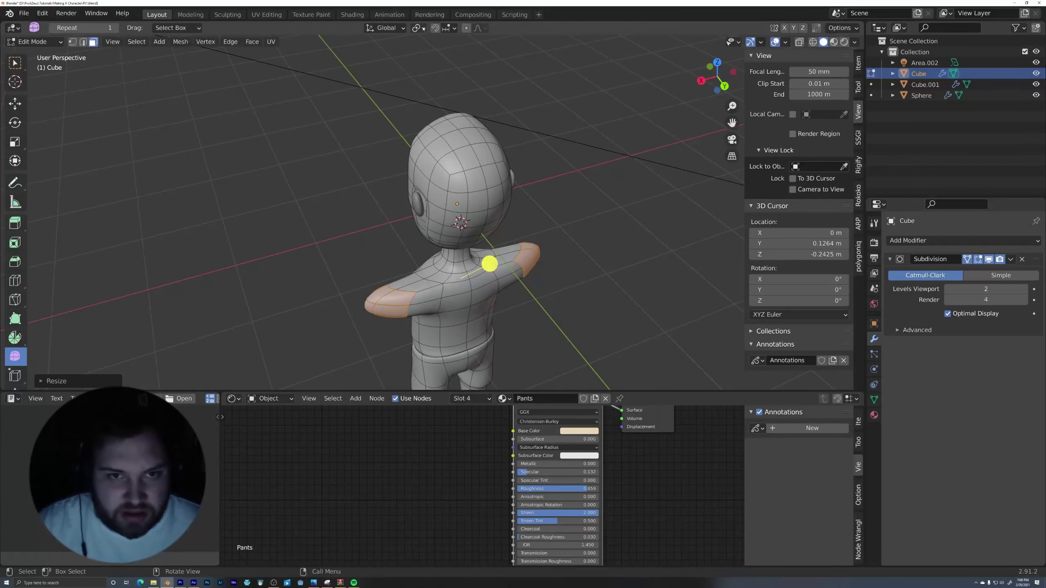
- Set the pivot point to Individual Origins and flatten both arm stub ends by scaling them down along X
{"action": "left_click", "coordinate": [423, 29]}
{"action": "left_click", "coordinate": [437, 64]}
{"action": "middle_click_drag", "start_coordinate": [621, 145], "coordinate": [599, 135]}
{"action": "key", "text": "s"}
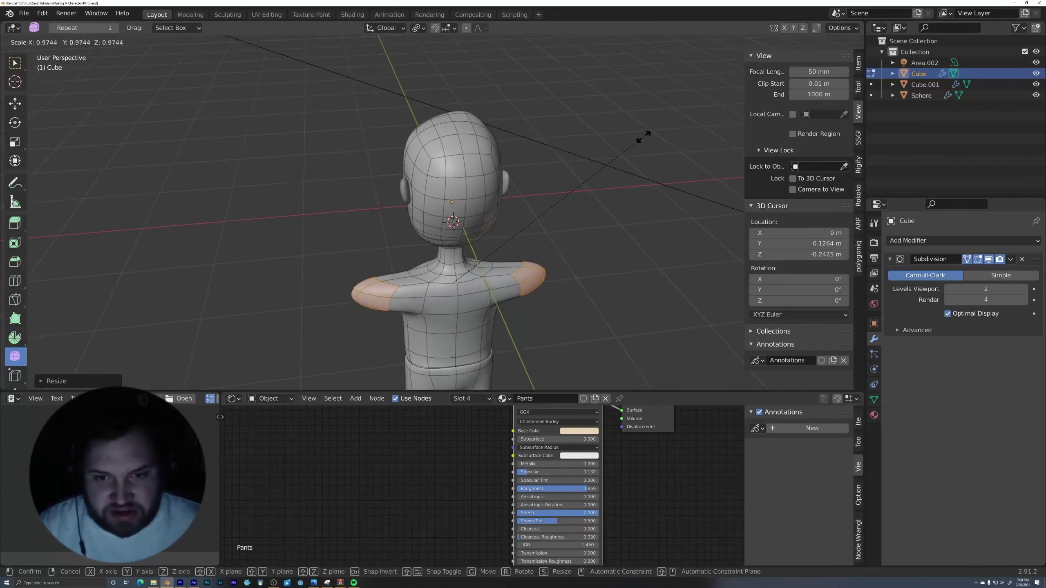
{"action": "key", "text": "x"}
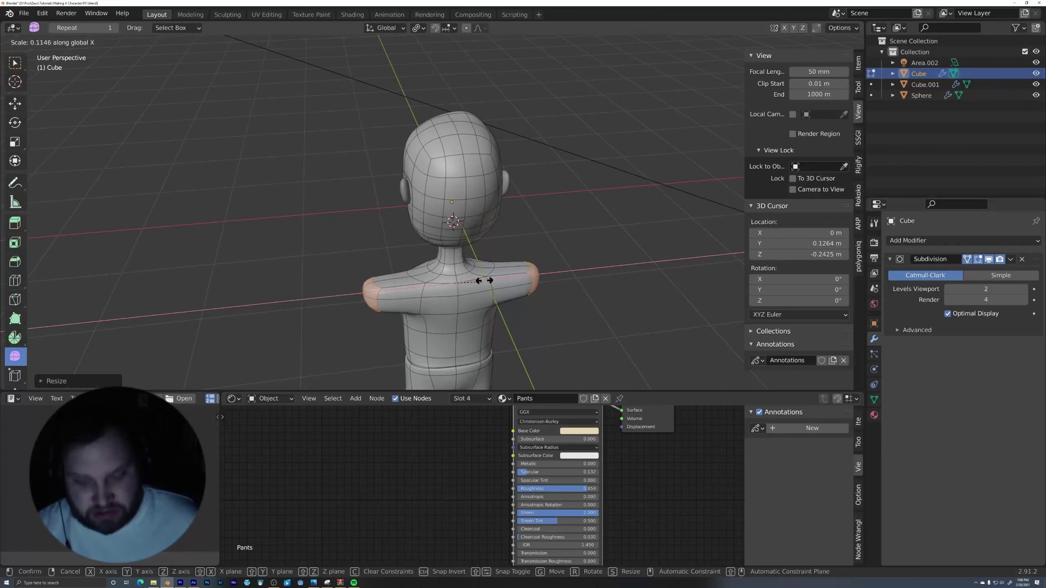
{"action": "left_click", "coordinate": [507, 278]}
{"action": "middle_click_drag", "start_coordinate": [545, 260], "coordinate": [365, 223]}
{"action": "middle_click_drag", "start_coordinate": [512, 247], "coordinate": [541, 200]}
- Extrude the arm ends in place and scale them apart along X to a little over twice their spacing, lengthening both arms
{"action": "key", "text": "KP_1"}
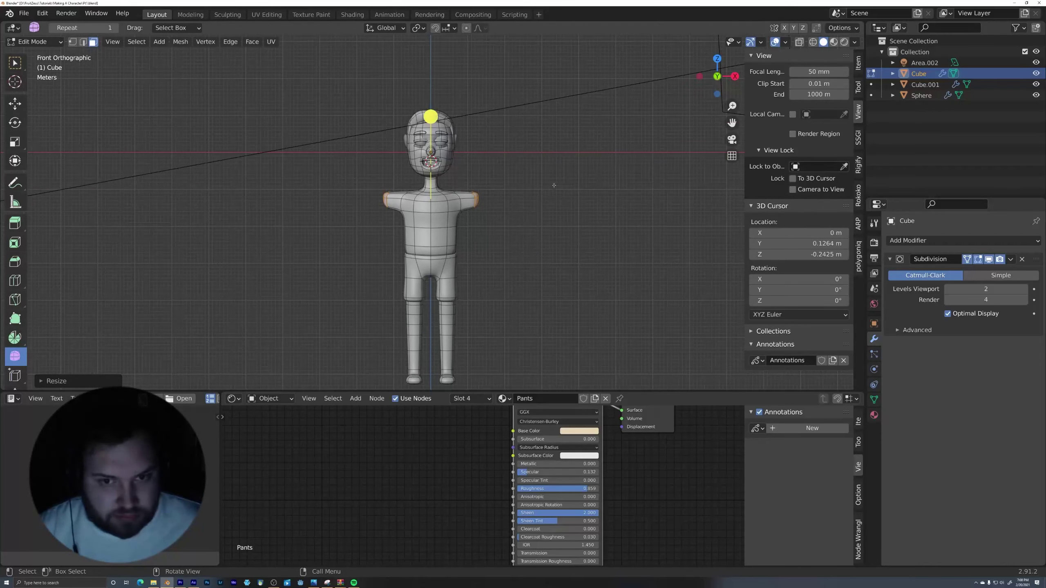
{"action": "middle_click_drag", "start_coordinate": [544, 145], "coordinate": [559, 169]}
{"action": "key", "text": "e"}
{"action": "right_click", "coordinate": [522, 207]}
{"action": "key", "text": "s"}
{"action": "key", "text": "x"}
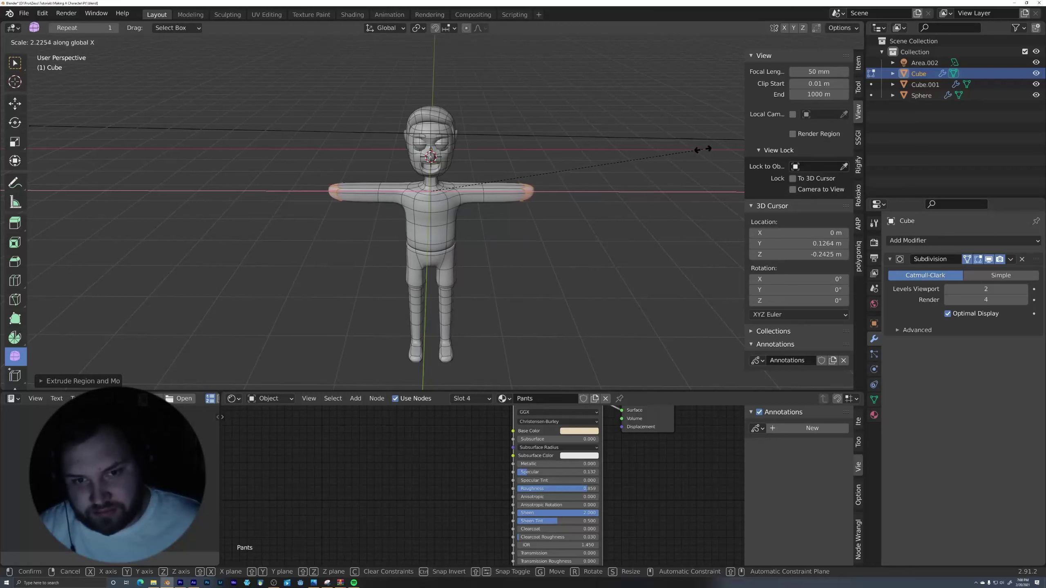
{"action": "left_click", "coordinate": [718, 144]}
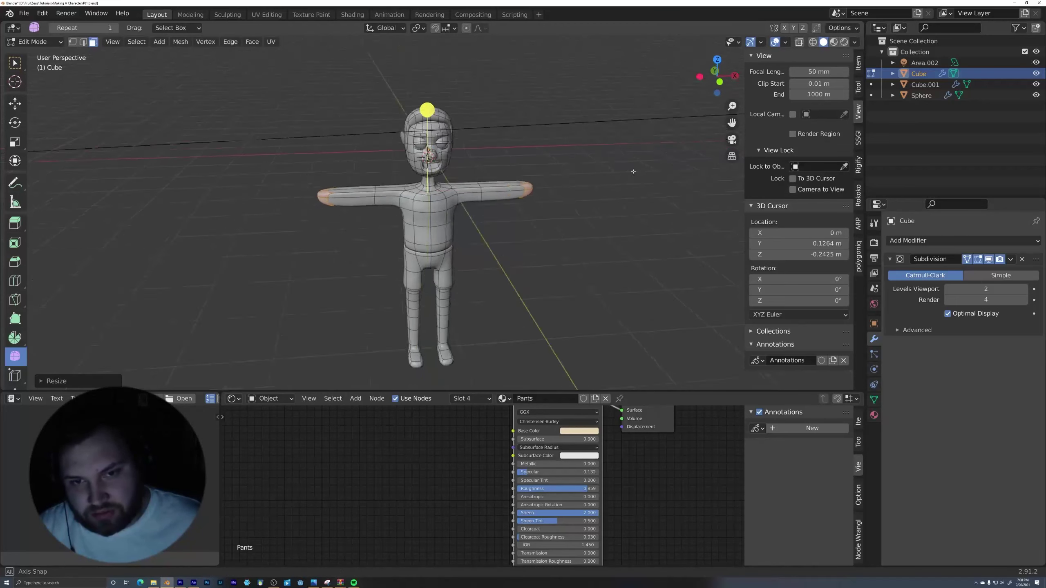
{"action": "middle_click_drag", "start_coordinate": [719, 144], "coordinate": [592, 194]}
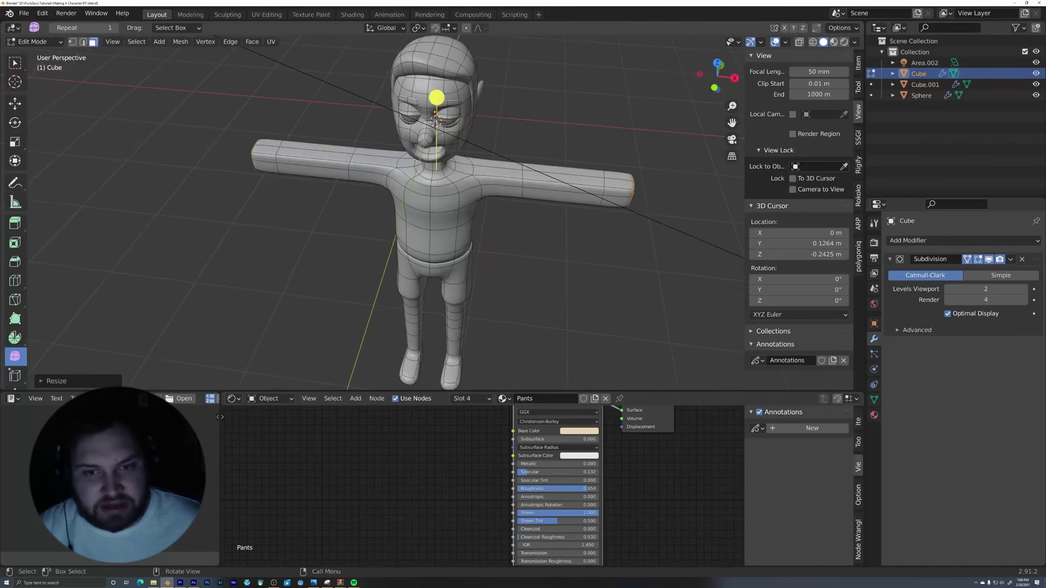
- In wireframe vertex select mode, box-select the outer sections of both arms
{"action": "key", "text": "1"}
{"action": "mouse_move", "coordinate": [513, 120]}
{"action": "middle_mouse_down"}
{"action": "mouse_move", "coordinate": [428, 124]}
{"action": "mouse_move", "coordinate": [551, 157]}
{"action": "mouse_move", "coordinate": [593, 147]}
{"action": "middle_mouse_up"}
{"action": "key", "text": "z"}
{"action": "left_click", "coordinate": [500, 191]}
{"action": "middle_click_drag", "start_coordinate": [500, 191], "coordinate": [518, 170]}
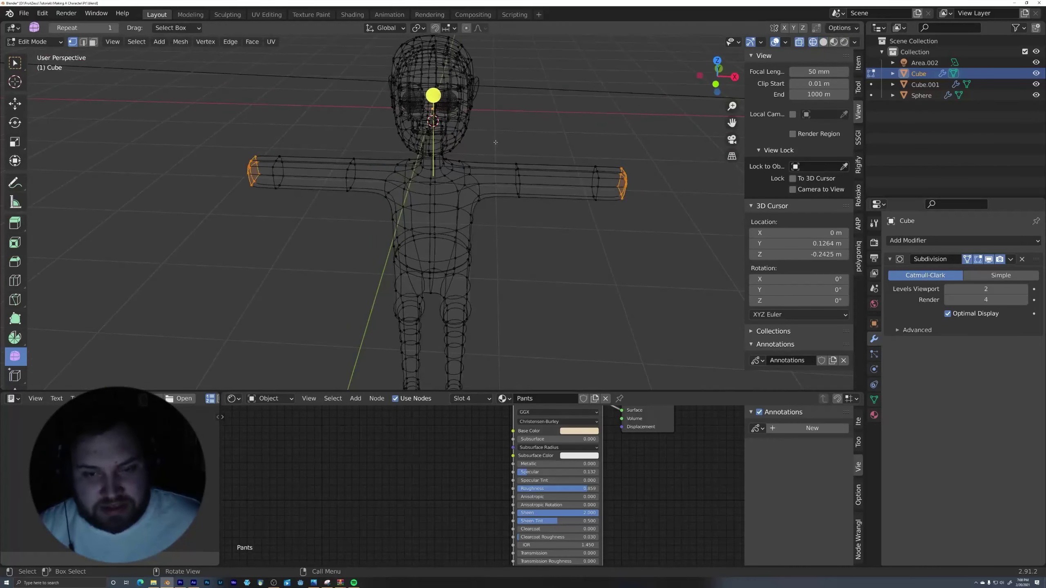
{"action": "left_click", "coordinate": [15, 63]}
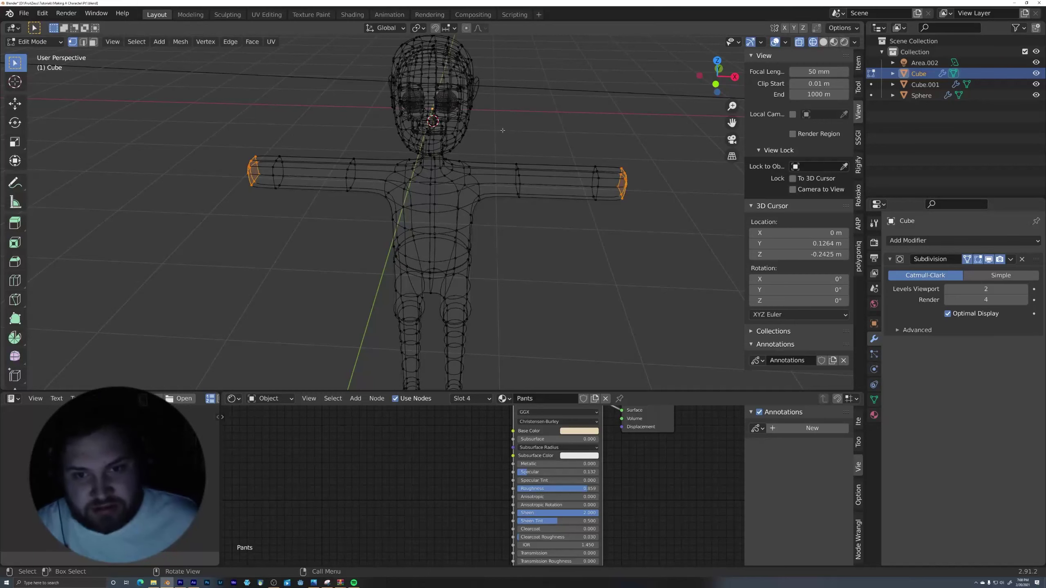
{"action": "left_click_drag", "start_coordinate": [503, 130], "coordinate": [637, 239]}
{"action": "left_click_drag", "start_coordinate": [198, 113], "coordinate": [371, 219], "text": "shift"}
{"action": "middle_click_drag", "start_coordinate": [588, 183], "coordinate": [550, 165]}
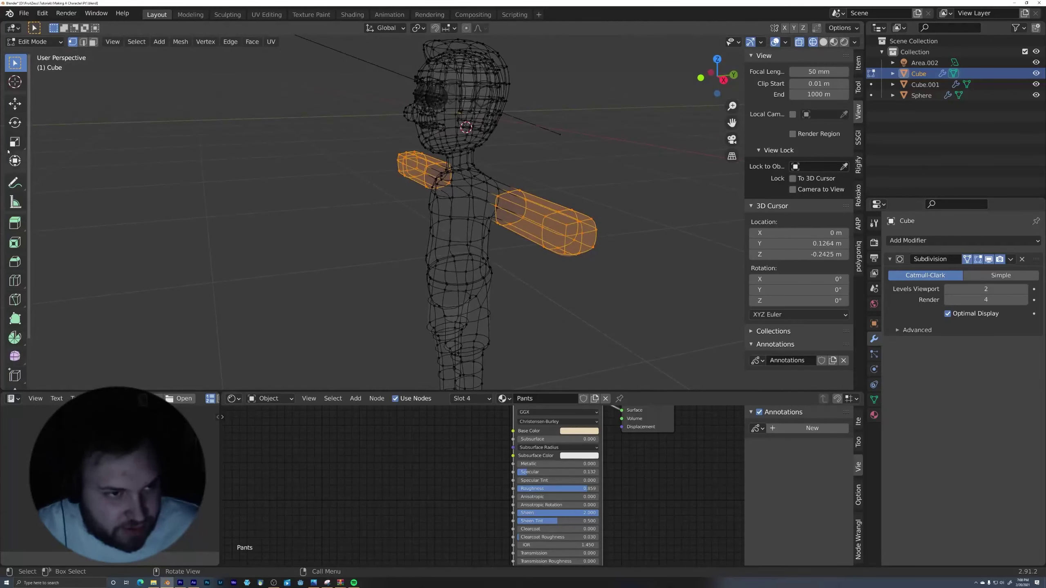
- Round both arms by applying the Smooth tool twice to their selected vertices, with the viewport back in solid shading
{"action": "left_click", "coordinate": [15, 357]}
{"action": "middle_click_drag", "start_coordinate": [329, 186], "coordinate": [432, 111]}
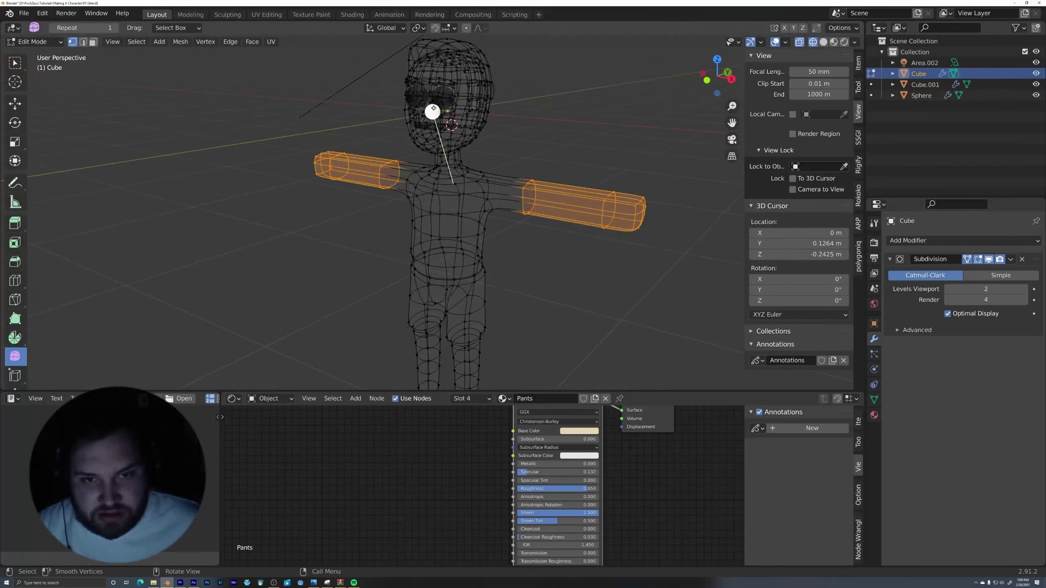
{"action": "left_click_drag", "start_coordinate": [432, 111], "coordinate": [659, 190]}
{"action": "key", "text": "z"}
{"action": "left_click", "coordinate": [662, 194]}
{"action": "mouse_move", "coordinate": [662, 195]}
{"action": "middle_mouse_down"}
{"action": "mouse_move", "coordinate": [550, 162]}
{"action": "mouse_move", "coordinate": [440, 111]}
{"action": "middle_mouse_up"}
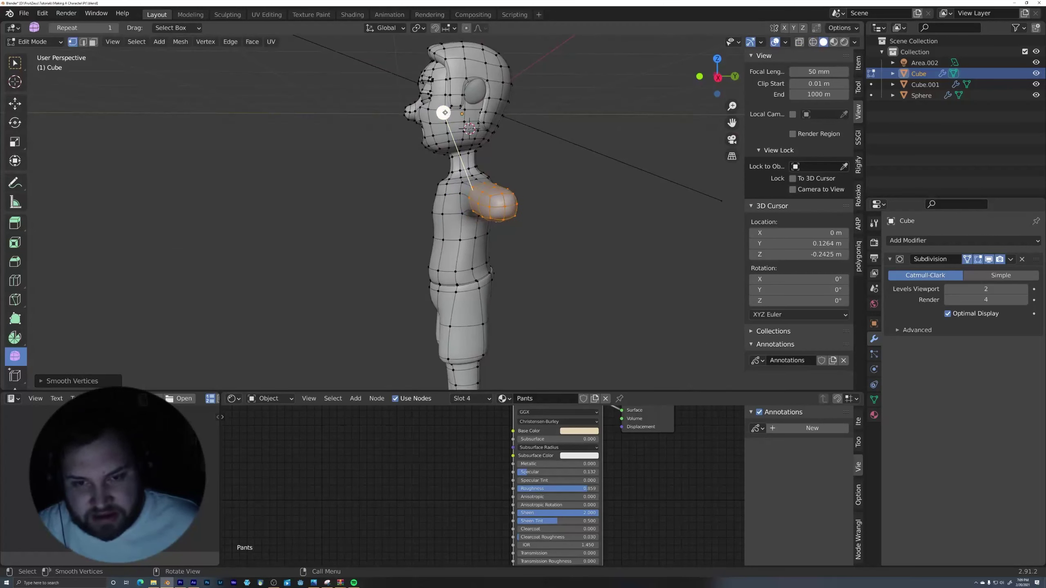
{"action": "left_click_drag", "start_coordinate": [444, 113], "coordinate": [518, 137]}
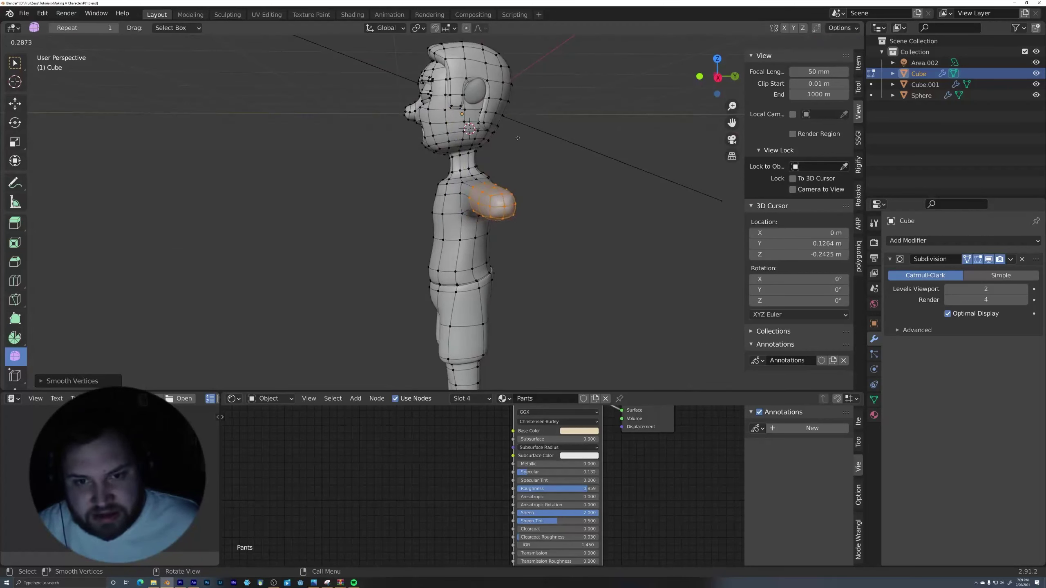
{"action": "left_click", "coordinate": [637, 210]}
- Select the mid-arm edge loops on both arms and scale them along X toward the torso about their common center
{"action": "middle_click_drag", "start_coordinate": [637, 209], "coordinate": [560, 239]}
{"action": "key", "text": "2"}
{"action": "left_click", "coordinate": [555, 235], "text": "alt"}
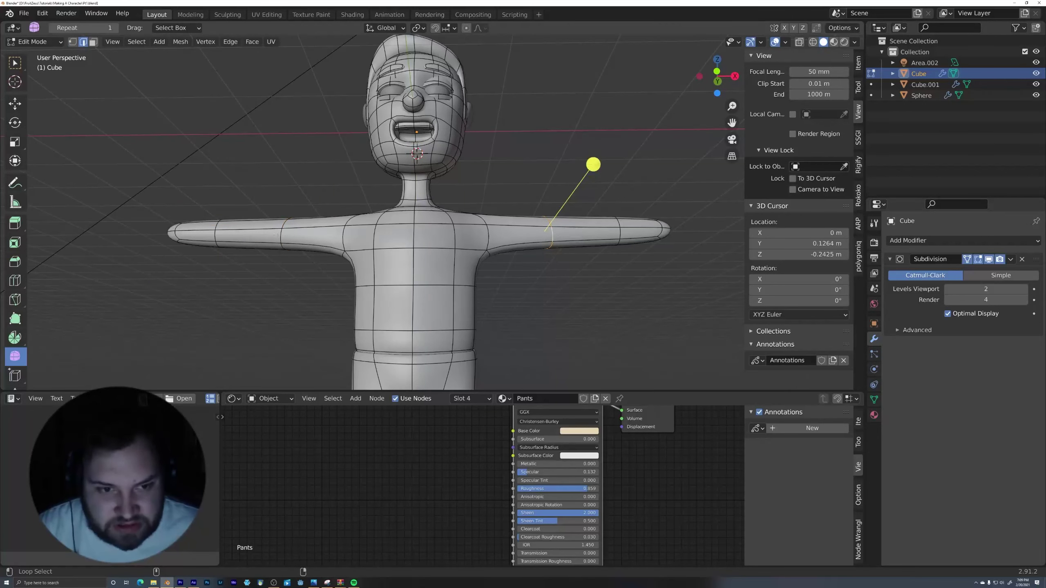
{"action": "left_click", "coordinate": [284, 236], "text": "alt+shift"}
{"action": "left_click", "coordinate": [424, 28]}
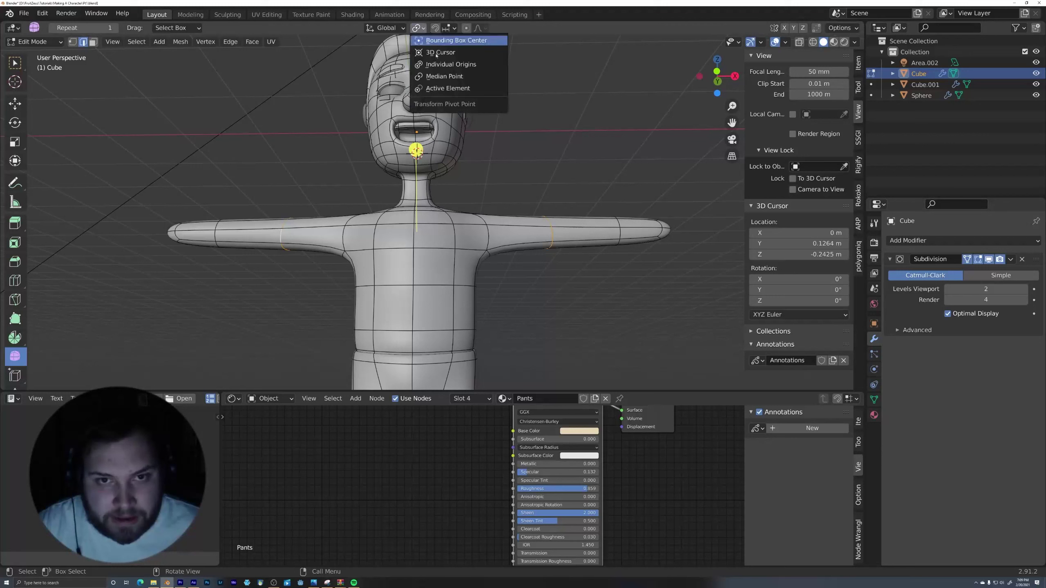
{"action": "key", "text": "s"}
{"action": "key", "text": "x"}
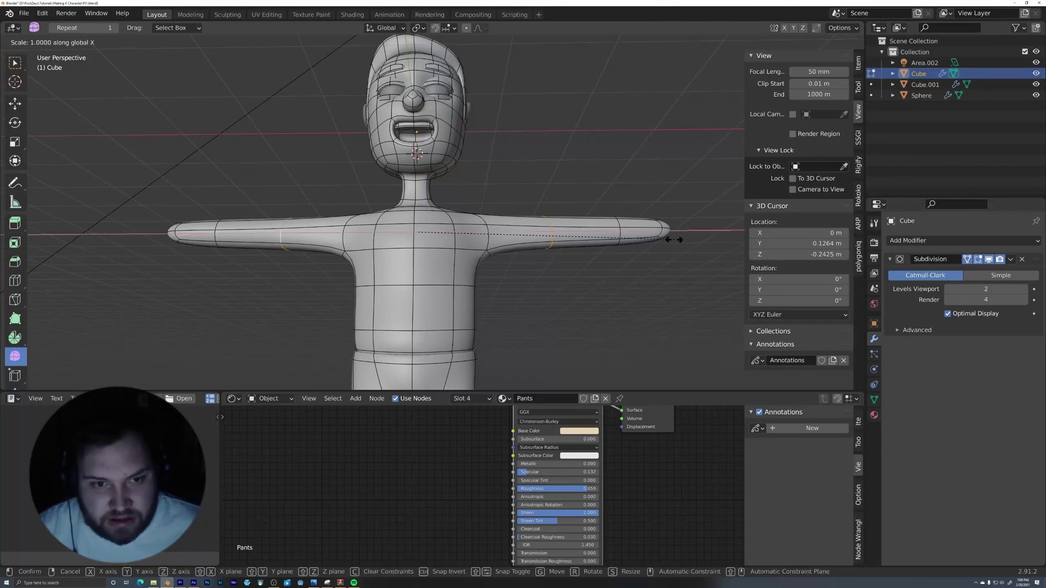
{"action": "left_click", "coordinate": [536, 241]}
- Scale the two selected arm loops along X again to about 0.84, bringing them closer to the shoulders
{"action": "middle_click_drag", "start_coordinate": [414, 186], "coordinate": [484, 135]}
{"action": "middle_click_drag", "start_coordinate": [466, 202], "coordinate": [514, 220]}
{"action": "scroll", "coordinate": [432, 142], "scroll_direction": "up", "scroll_amount": 6}
{"action": "key", "text": "s"}
{"action": "key", "text": "x"}
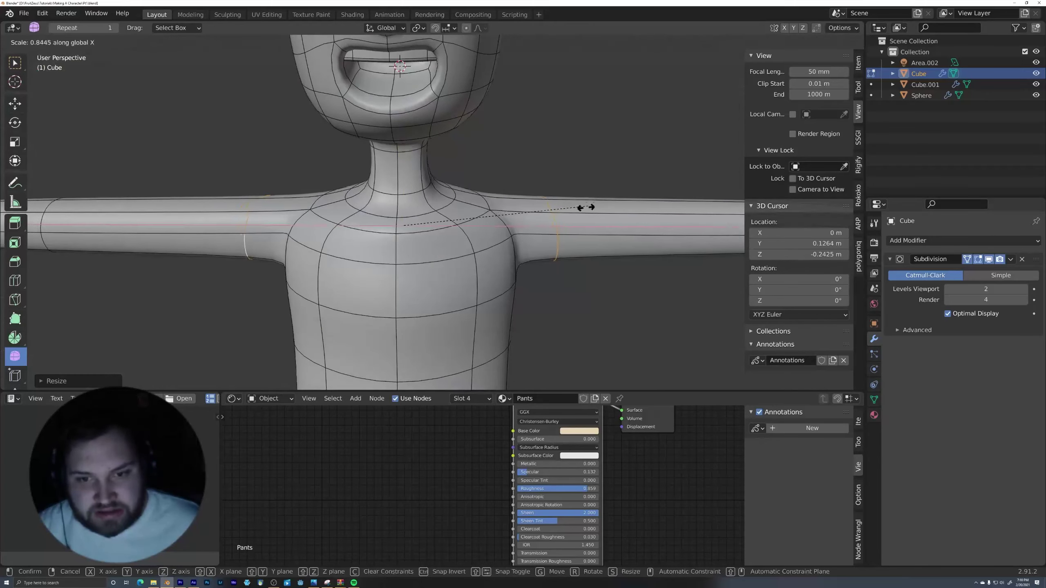
{"action": "left_click", "coordinate": [592, 213]}
- Duplicate the end-cap faces of the character's left arm in place and separate the selection into its own object
{"action": "middle_click_drag", "start_coordinate": [406, 159], "coordinate": [469, 206]}
{"action": "middle_click_drag", "start_coordinate": [499, 292], "coordinate": [509, 243]}
{"action": "scroll", "coordinate": [494, 215], "scroll_direction": "up", "scroll_amount": 2}
{"action": "key", "text": "3"}
{"action": "left_click", "coordinate": [478, 191]}
{"action": "middle_click_drag", "start_coordinate": [478, 190], "coordinate": [530, 238]}
{"action": "key", "text": "shift+d"}
{"action": "right_click", "coordinate": [534, 212]}
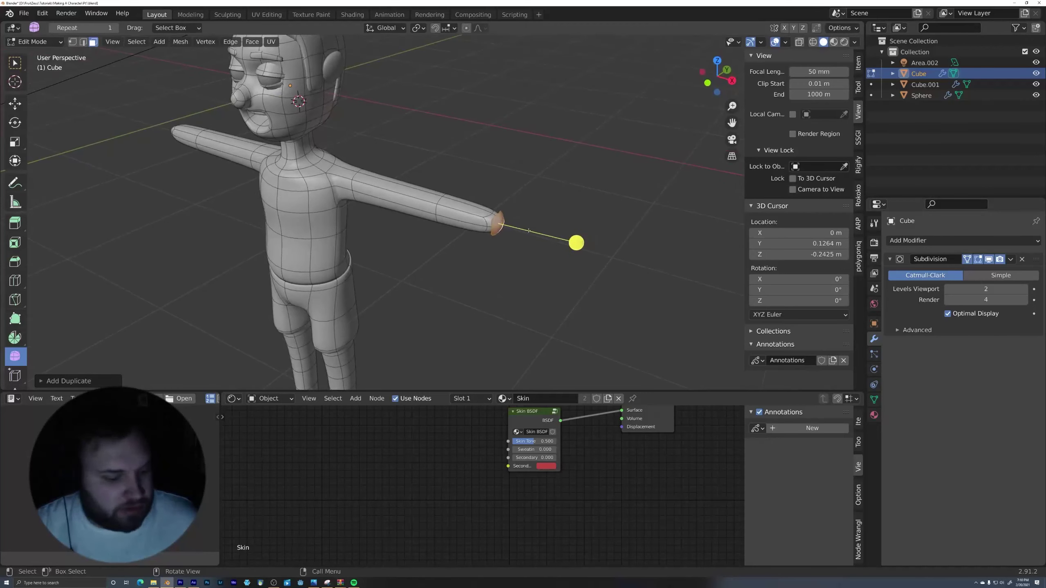
{"action": "key", "text": "p"}
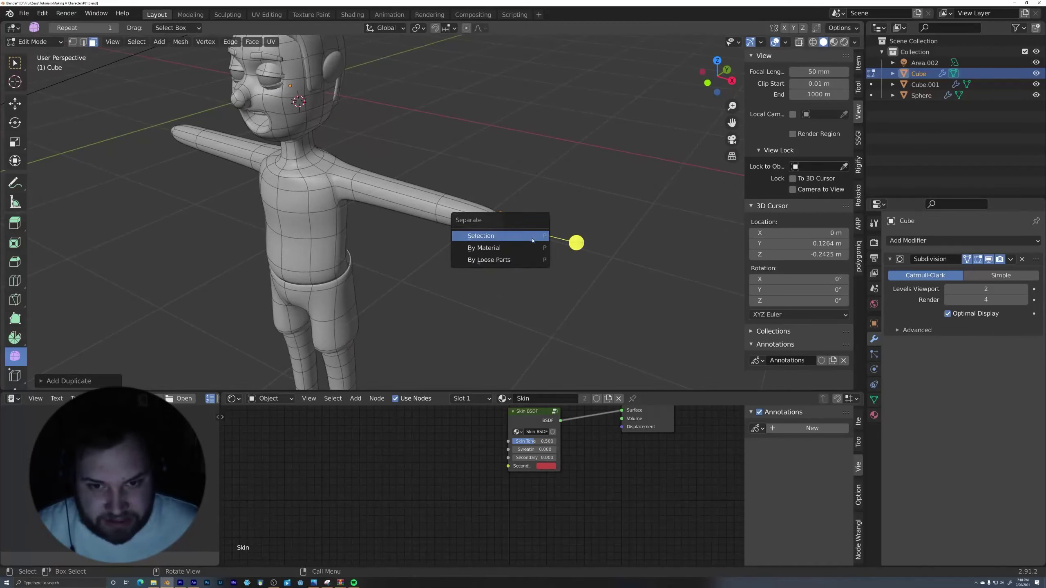
{"action": "left_click", "coordinate": [533, 240]}
- In Object Mode, select the separated arm-end piece and add a Mirror modifier on the X axis
{"action": "middle_click_drag", "start_coordinate": [532, 240], "coordinate": [500, 158]}
{"action": "key", "text": "Tab"}
{"action": "left_click", "coordinate": [489, 188]}
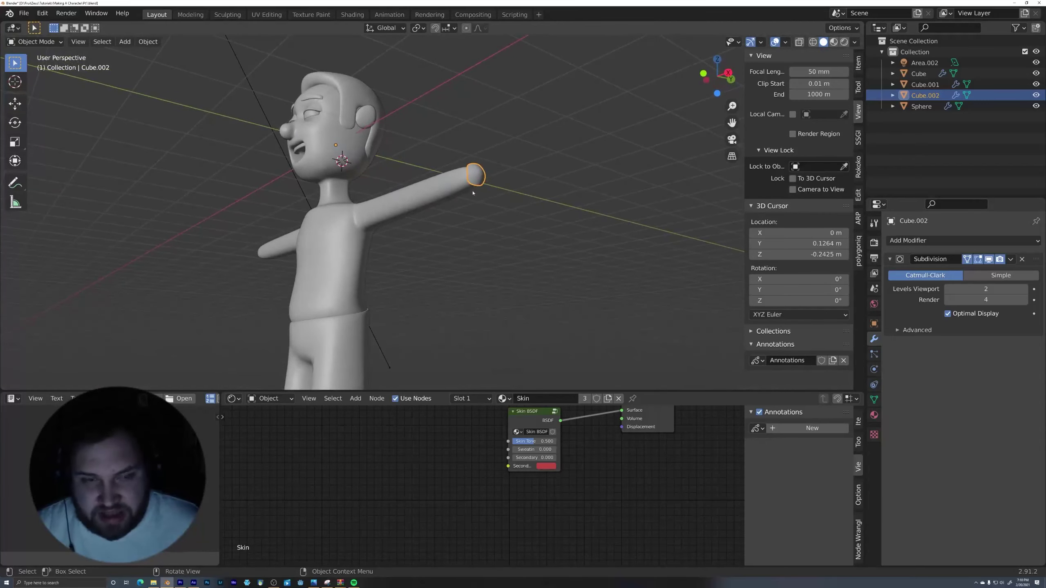
{"action": "middle_click_drag", "start_coordinate": [336, 160], "coordinate": [285, 156]}
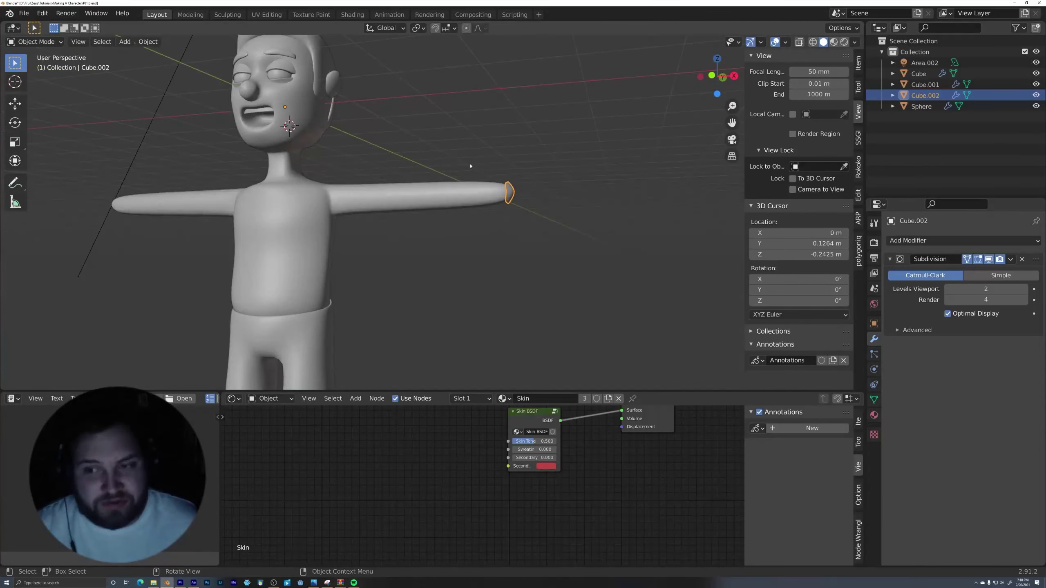
{"action": "left_click", "coordinate": [922, 240]}
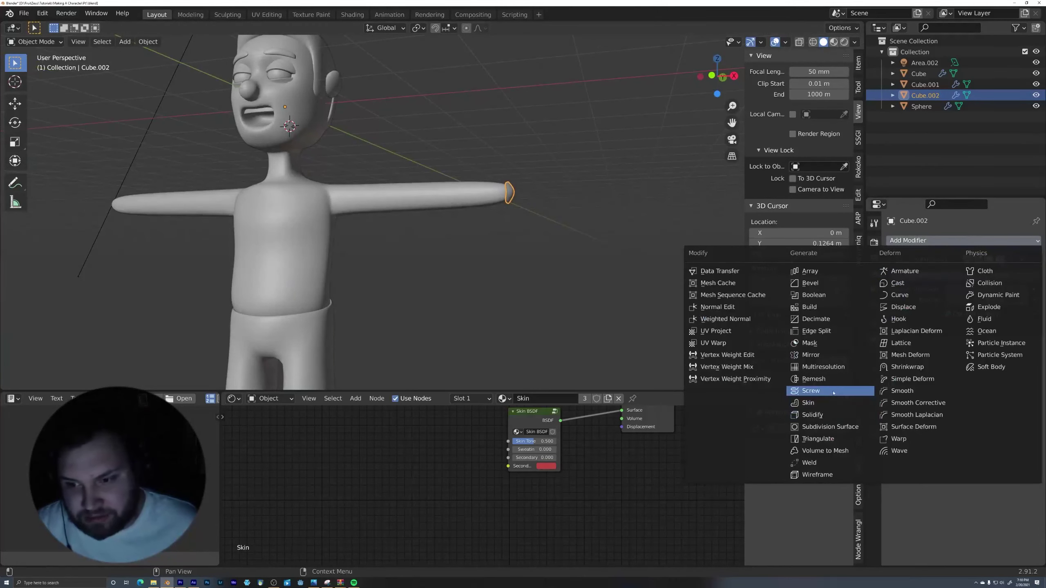
{"action": "left_click", "coordinate": [836, 355]}
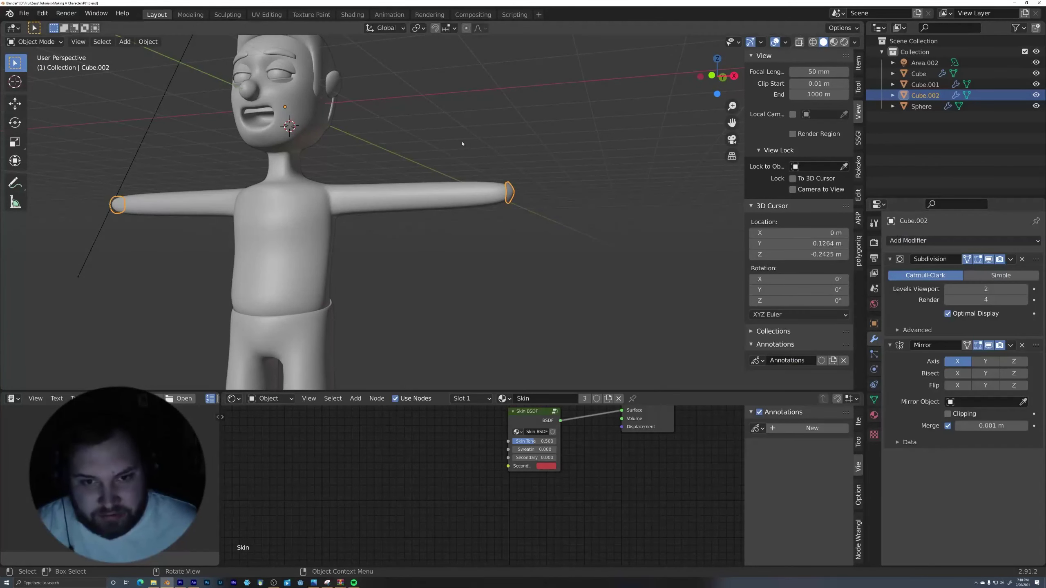
- Extrude all faces of the mirrored end piece outward from the wrist to form a basic hand block
{"action": "middle_click_drag", "start_coordinate": [567, 185], "coordinate": [537, 285]}
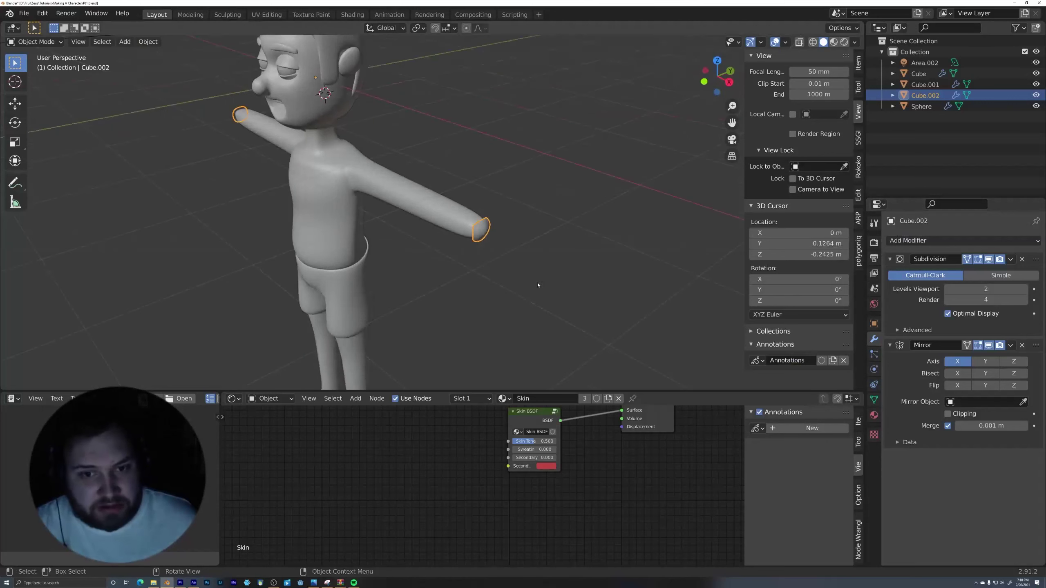
{"action": "scroll", "coordinate": [546, 265], "scroll_direction": "up", "scroll_amount": 2}
{"action": "key", "text": "Tab"}
{"action": "middle_click_drag", "start_coordinate": [581, 248], "coordinate": [460, 221], "text": "shift"}
{"action": "scroll", "coordinate": [523, 221], "scroll_direction": "up", "scroll_amount": 2}
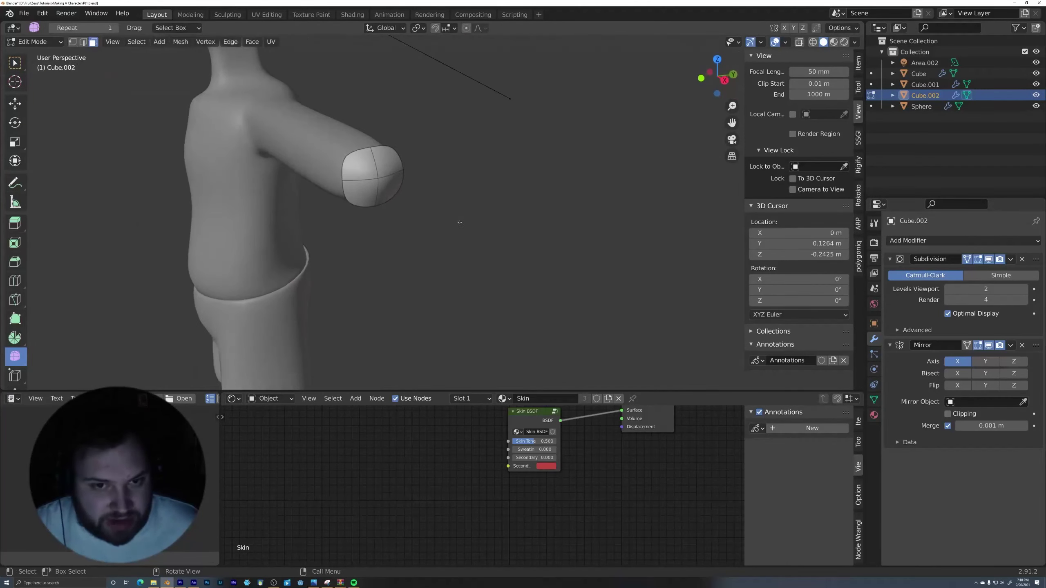
{"action": "key", "text": "a"}
{"action": "middle_click_drag", "start_coordinate": [462, 185], "coordinate": [486, 219]}
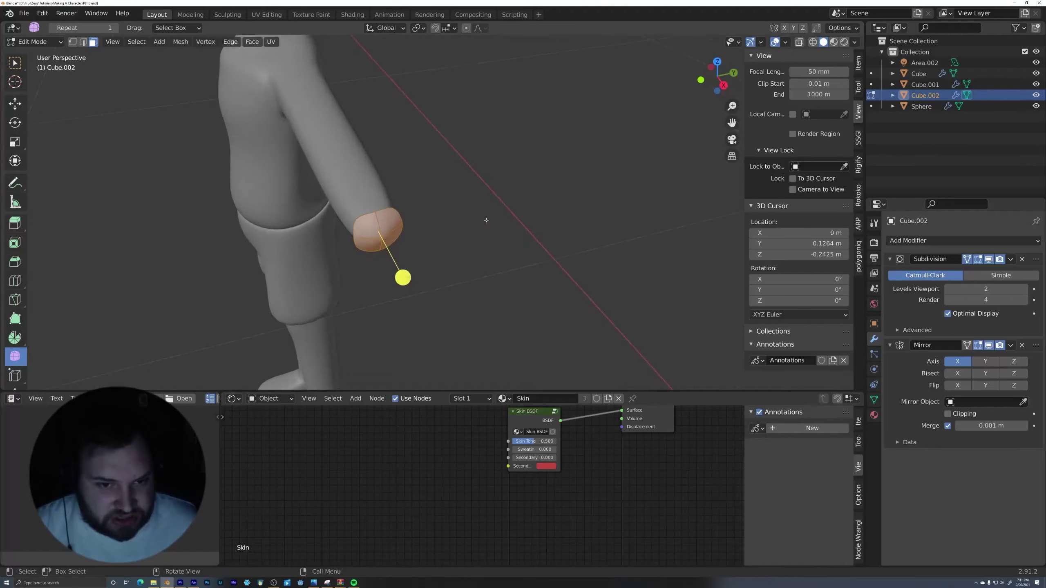
{"action": "key", "text": "e"}
{"action": "left_click", "coordinate": [512, 265]}
- Add a loop cut around the middle of the hand block
{"action": "middle_click_drag", "start_coordinate": [511, 266], "coordinate": [463, 155]}
{"action": "key", "text": "ctrl+r"}
{"action": "left_click", "coordinate": [495, 227]}
{"action": "left_click", "coordinate": [511, 236]}
- Sketch annotation strokes at the hand marking where the fingers and thumb extend
{"action": "key", "text": "1"}
{"action": "left_click_drag", "start_coordinate": [479, 208], "coordinate": [524, 209]}
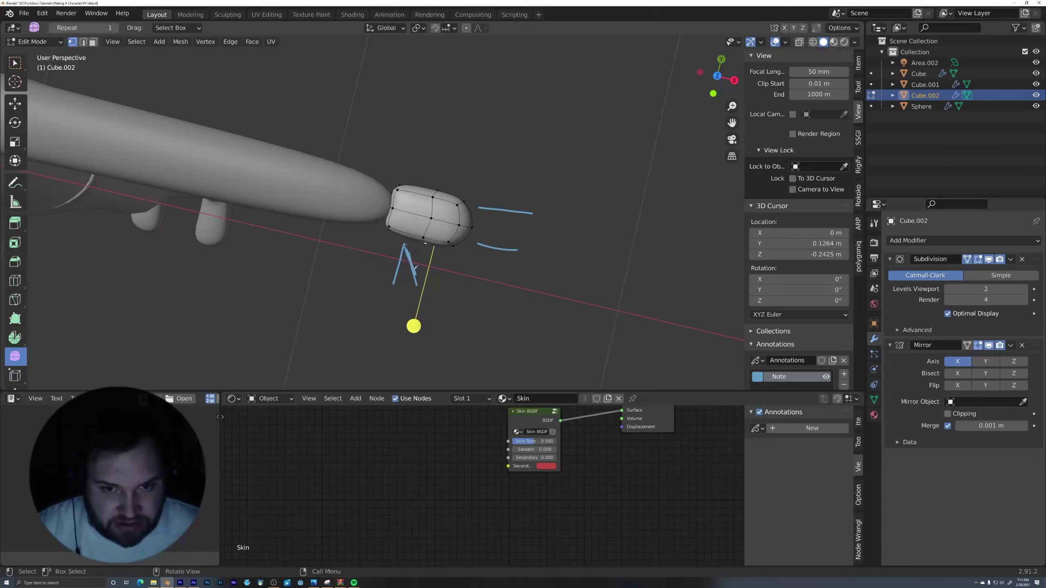
{"action": "mouse_move", "coordinate": [418, 287]}
{"action": "middle_mouse_down"}
{"action": "mouse_move", "coordinate": [528, 216]}
{"action": "mouse_move", "coordinate": [451, 286]}
{"action": "mouse_move", "coordinate": [405, 256]}
{"action": "middle_mouse_up"}
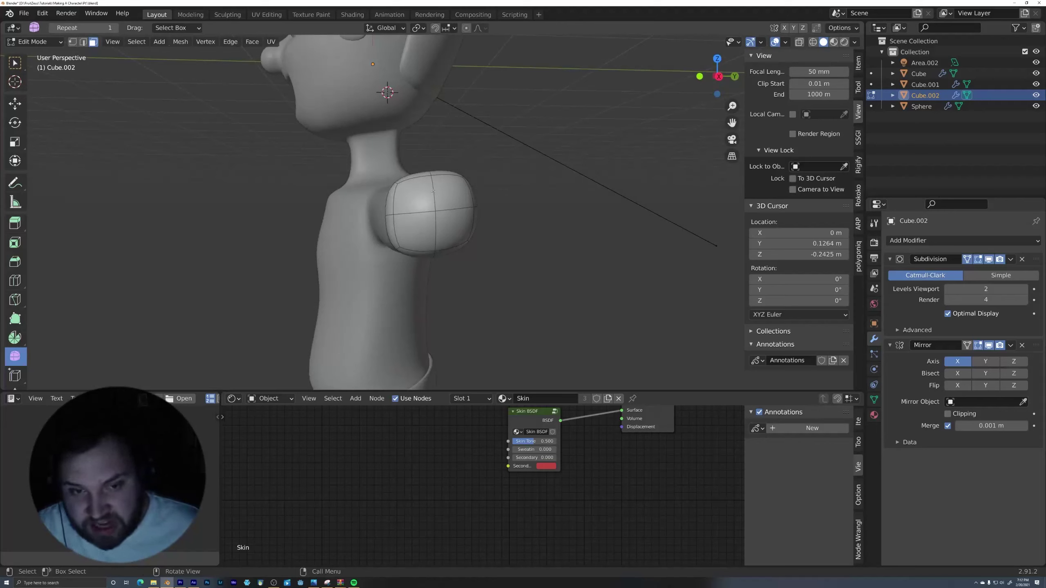
- Add two lengthwise loop cuts to the hand, one on each side of its central edge loop
{"action": "middle_click_drag", "start_coordinate": [432, 191], "coordinate": [439, 216]}
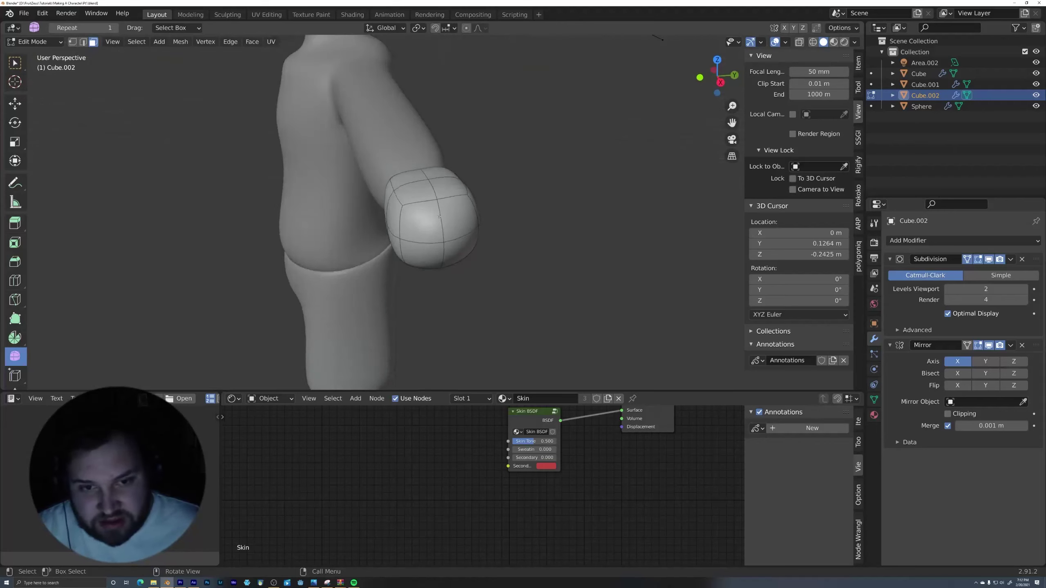
{"action": "left_click", "coordinate": [419, 198]}
{"action": "left_click", "coordinate": [452, 201]}
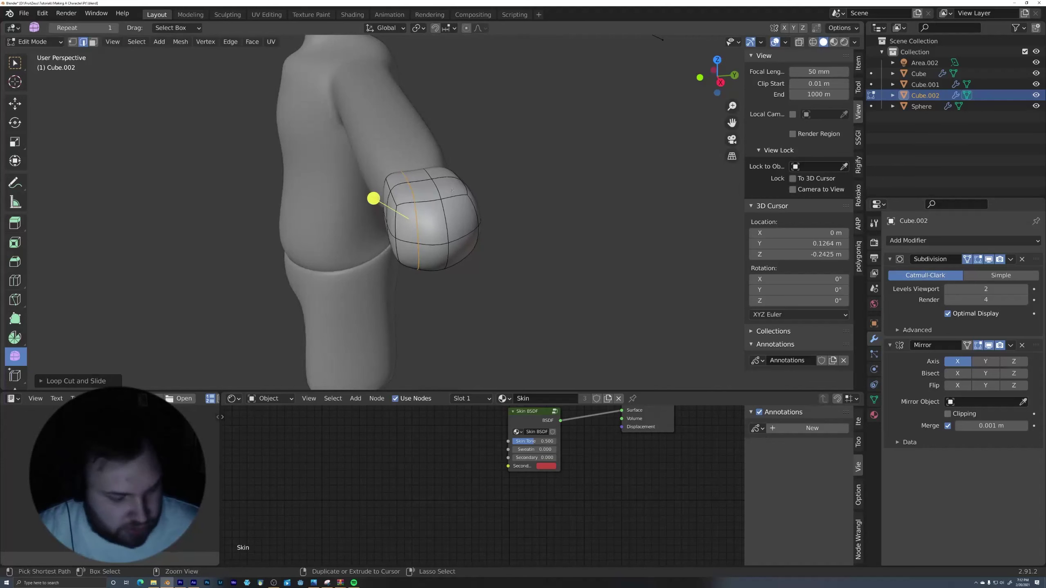
{"action": "middle_click_drag", "start_coordinate": [452, 190], "coordinate": [490, 207]}
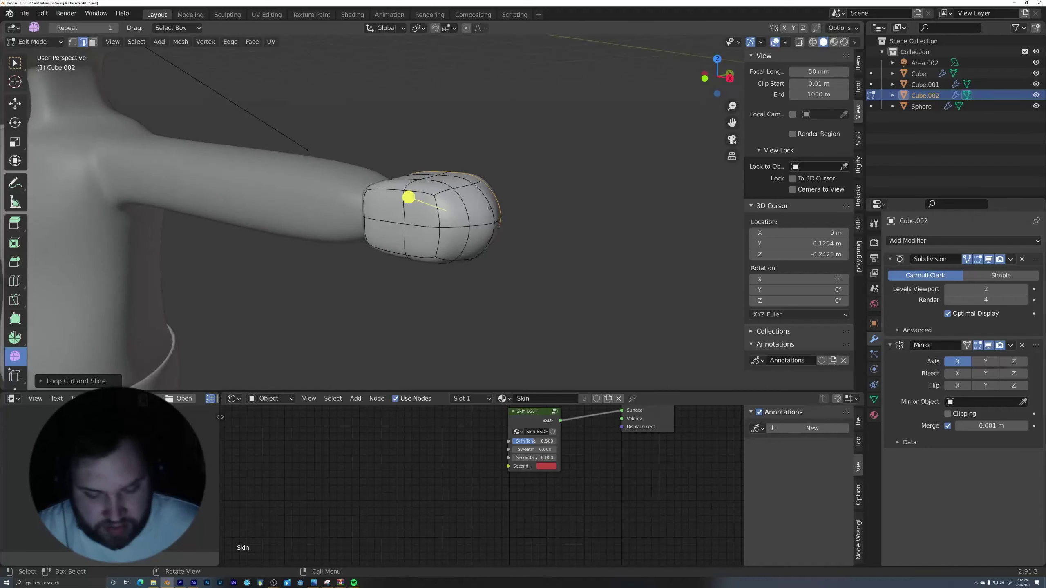
- In front wireframe view, box-select the hand's outer-end vertices and flatten them by scaling down along X
{"action": "key", "text": "KP_3"}
{"action": "key", "text": "KP_1"}
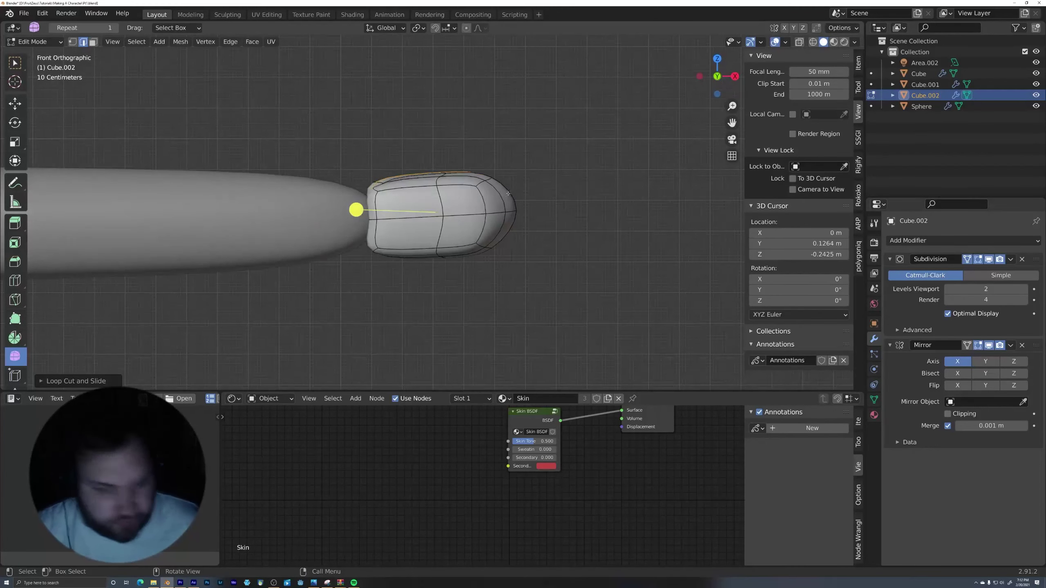
{"action": "key", "text": "1"}
{"action": "key", "text": "shift+z"}
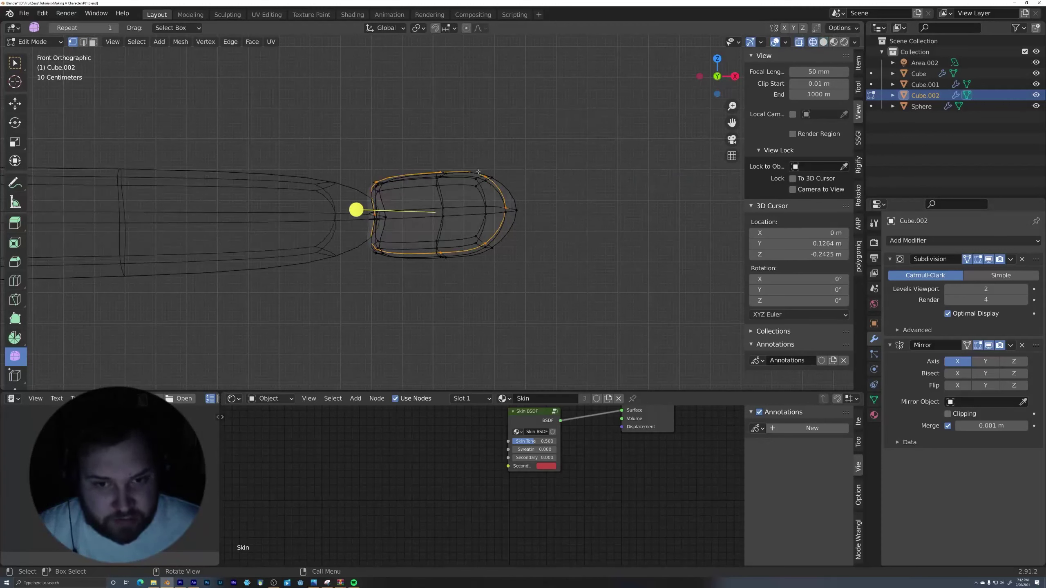
{"action": "left_click_drag", "start_coordinate": [465, 139], "coordinate": [524, 281]}
{"action": "middle_click_drag", "start_coordinate": [610, 155], "coordinate": [537, 170], "text": "shift"}
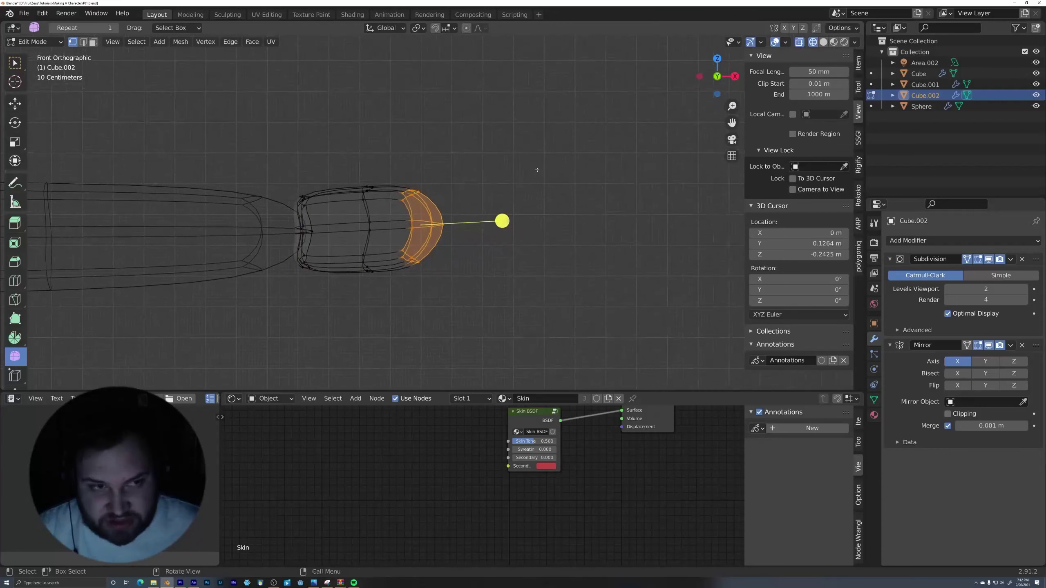
{"action": "key", "text": "s"}
{"action": "key", "text": "x"}
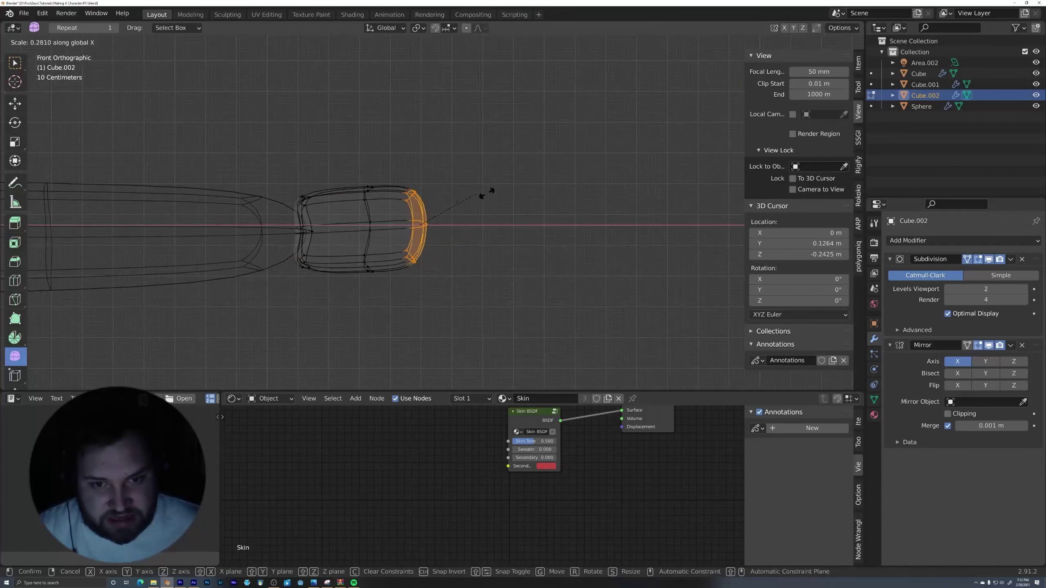
{"action": "left_click", "coordinate": [486, 214]}
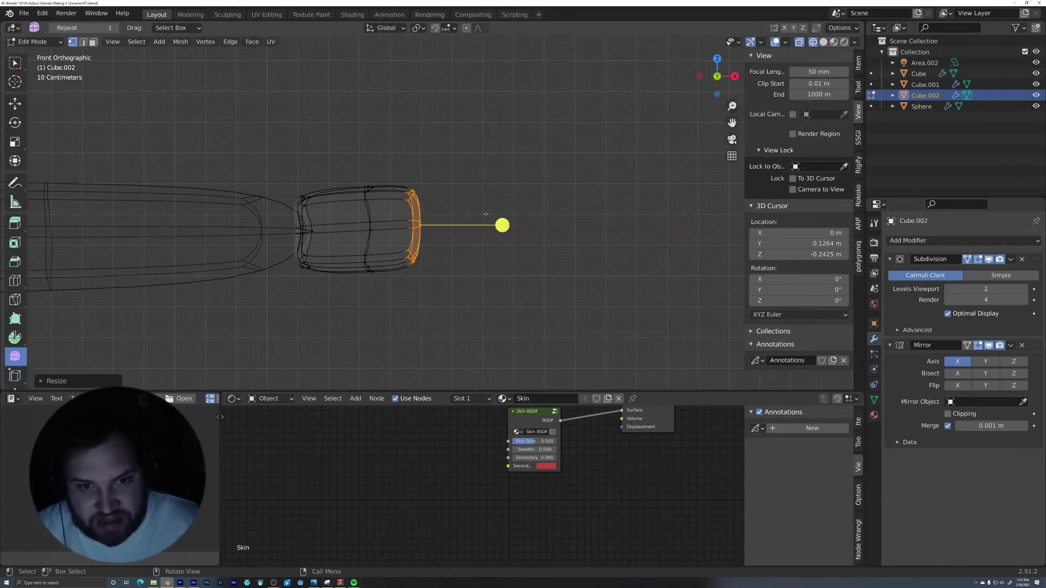
- Select the row of four upper faces across the outer end of the hand block
{"action": "key", "text": "shift+z"}
{"action": "mouse_move", "coordinate": [534, 173]}
{"action": "middle_mouse_down"}
{"action": "mouse_move", "coordinate": [477, 227]}
{"action": "mouse_move", "coordinate": [459, 200]}
{"action": "mouse_move", "coordinate": [477, 225]}
{"action": "middle_mouse_up"}
{"action": "key", "text": "2"}
{"action": "left_click", "coordinate": [391, 214]}
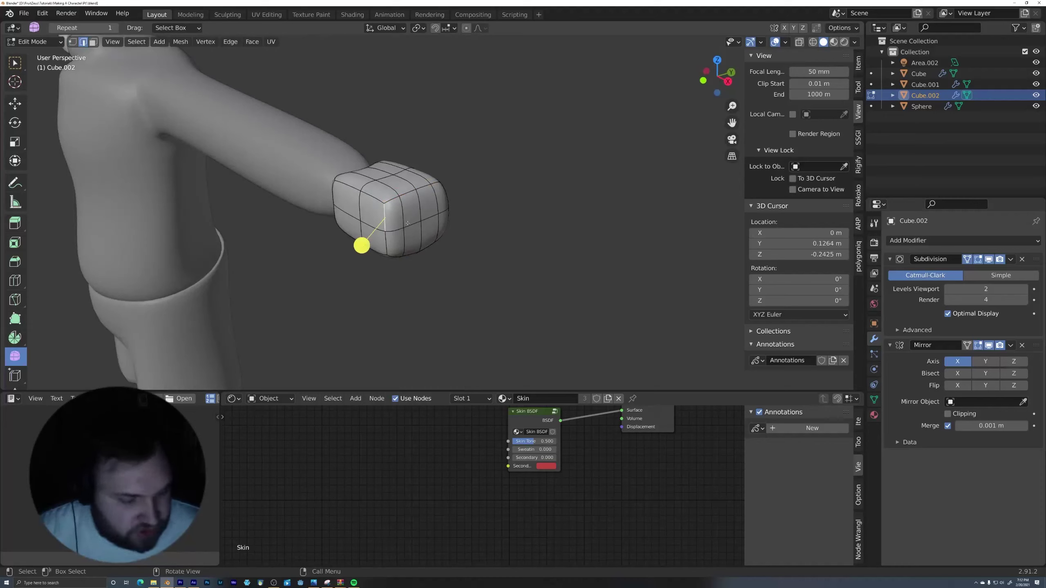
{"action": "key", "text": "3"}
{"action": "left_click", "coordinate": [394, 214]}
{"action": "left_click", "coordinate": [412, 210], "text": "shift"}
{"action": "left_click", "coordinate": [430, 203], "text": "shift"}
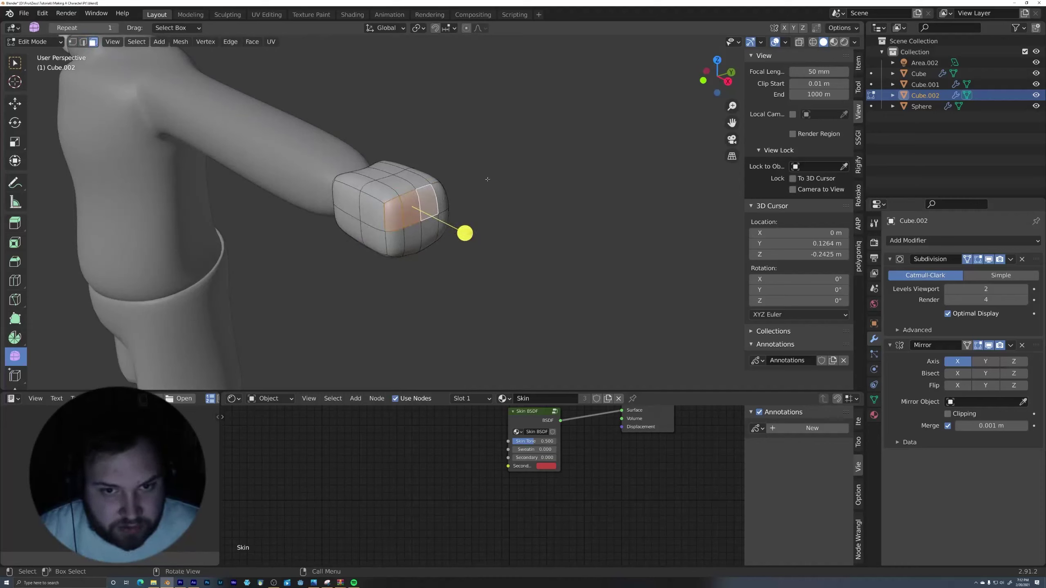
{"action": "mouse_move", "coordinate": [488, 183]}
{"action": "middle_mouse_down"}
{"action": "mouse_move", "coordinate": [496, 252]}
{"action": "mouse_move", "coordinate": [501, 194]}
{"action": "middle_mouse_up"}
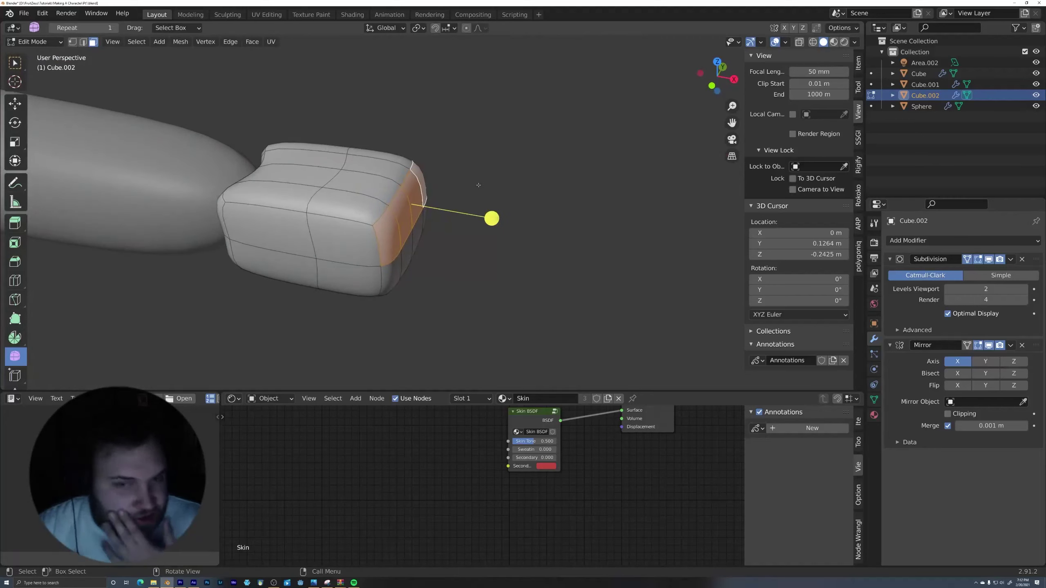
- Try to extrude the selected end faces outward together as one region
{"action": "key", "text": "e"}
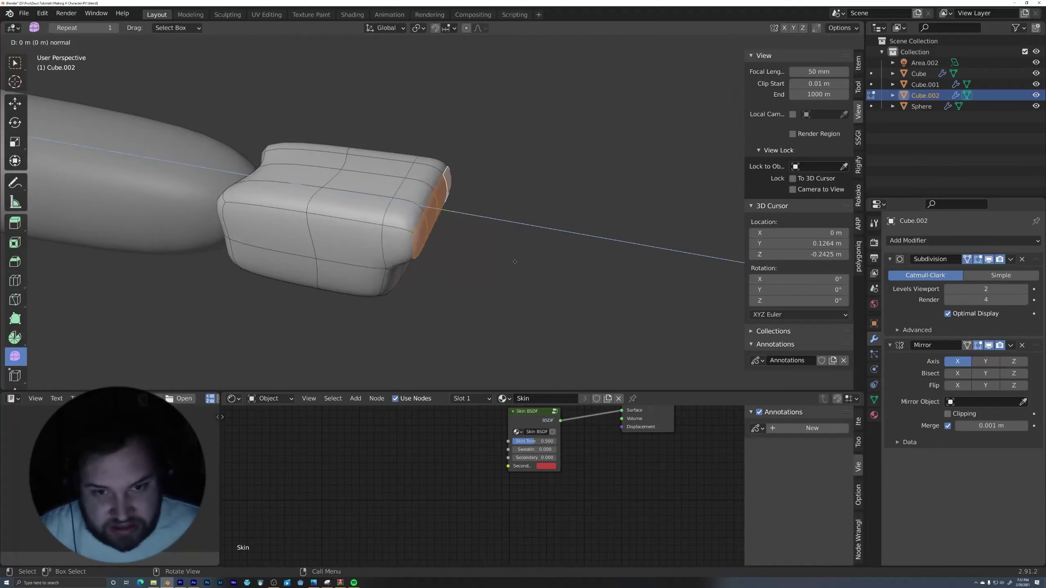
{"action": "left_click", "coordinate": [522, 278]}
{"action": "key", "text": "ctrl+z"}
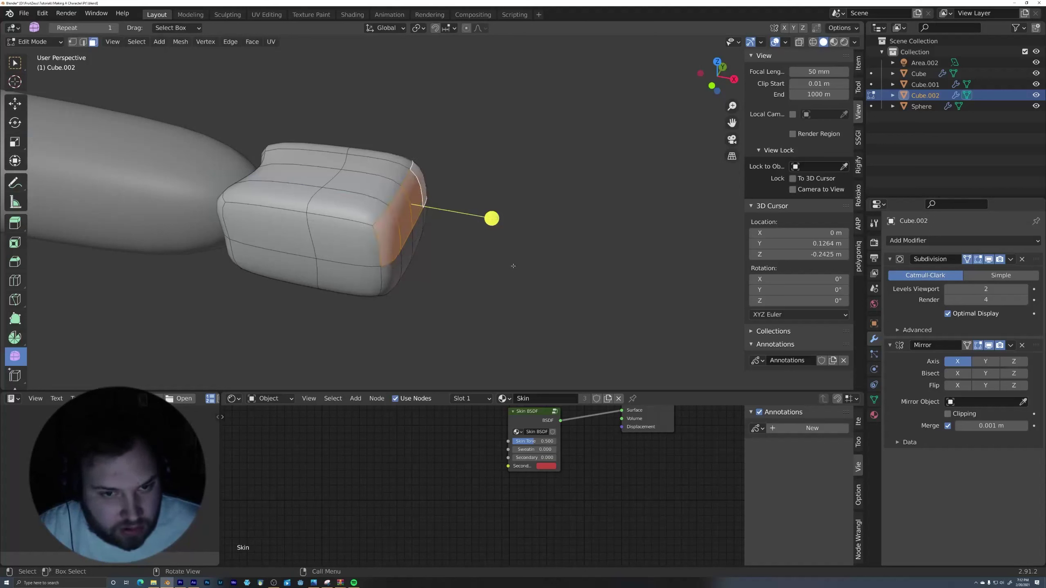
- Extrude the four selected end faces as individual faces by about 0.3 m to form four separate fingers
{"action": "key", "text": "alt+e"}
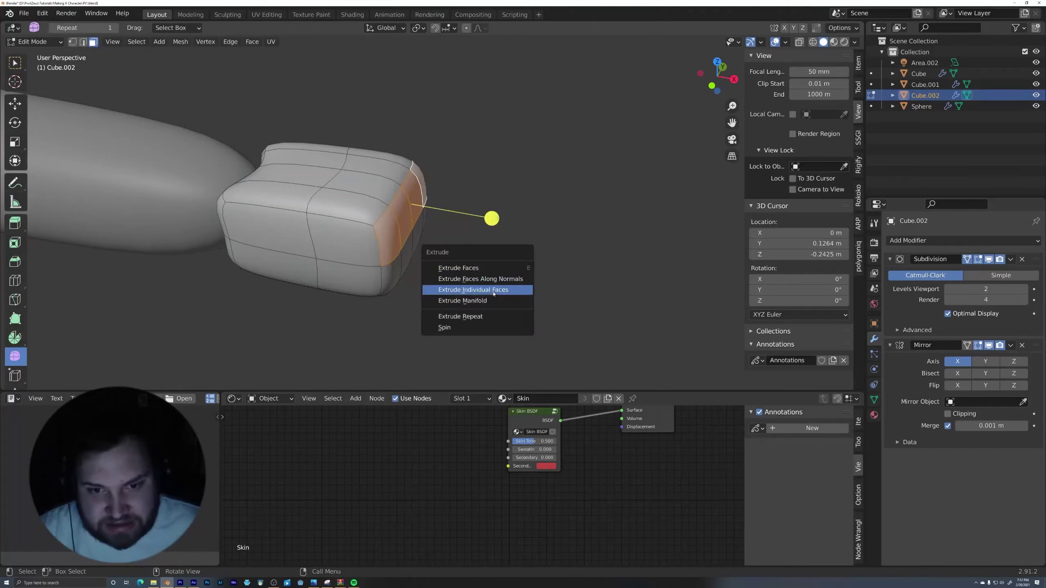
{"action": "left_click", "coordinate": [496, 290]}
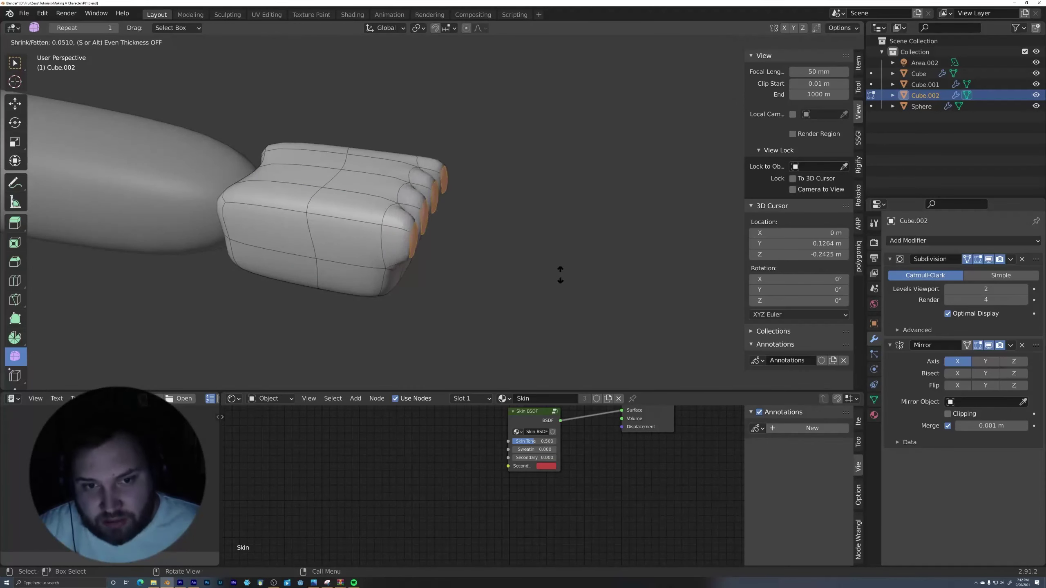
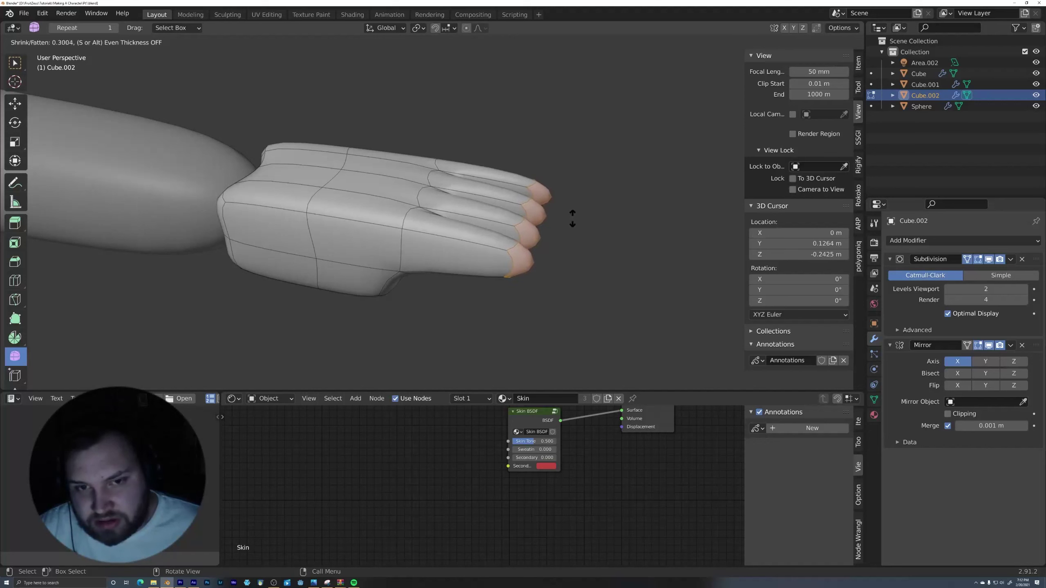
{"action": "left_click", "coordinate": [654, 245]}
{"action": "middle_click_drag", "start_coordinate": [654, 245], "coordinate": [545, 304]}
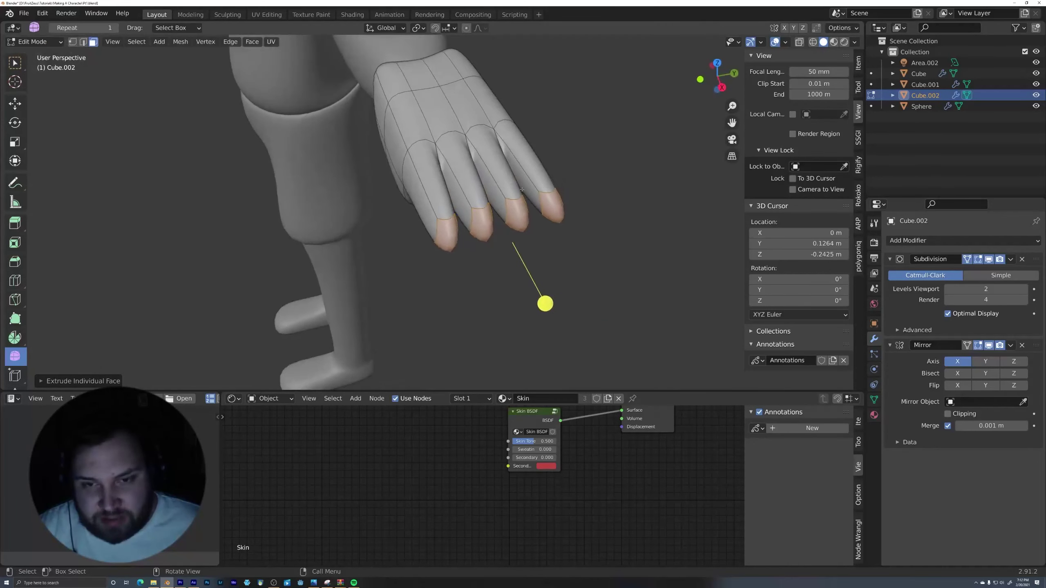
- Lengthen the three fingers other than the little finger by moving their tip faces outward along X
{"action": "middle_click_drag", "start_coordinate": [561, 211], "coordinate": [555, 225]}
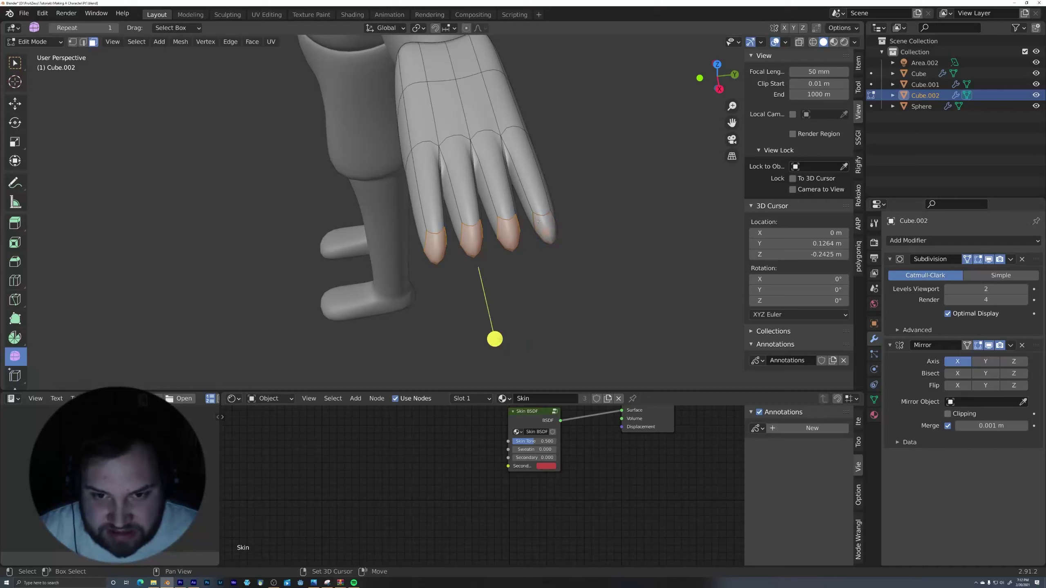
{"action": "middle_click_drag", "start_coordinate": [546, 226], "coordinate": [552, 231]}
{"action": "key", "text": "g"}
{"action": "key", "text": "x"}
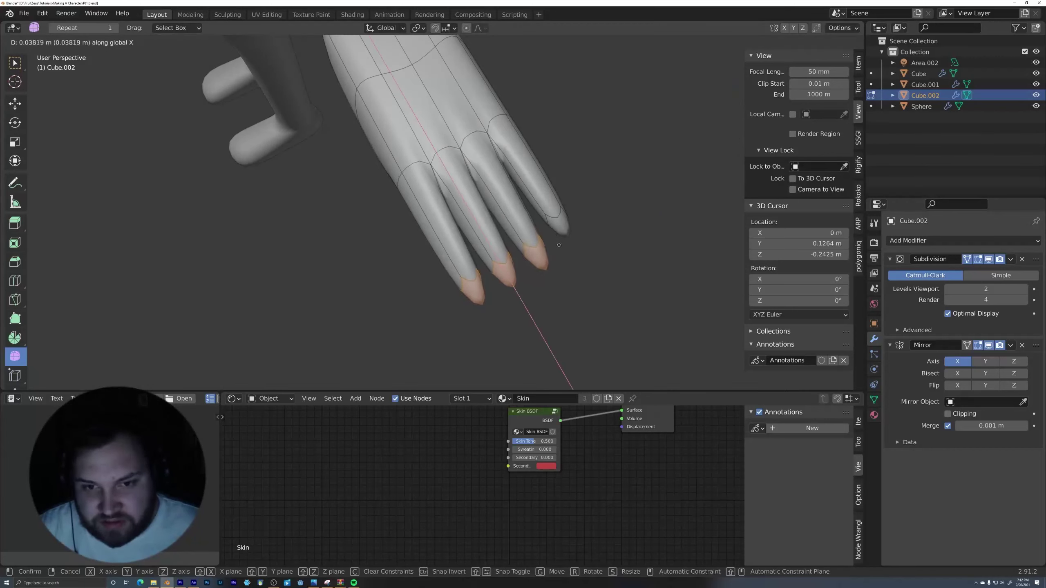
{"action": "left_click", "coordinate": [569, 384]}
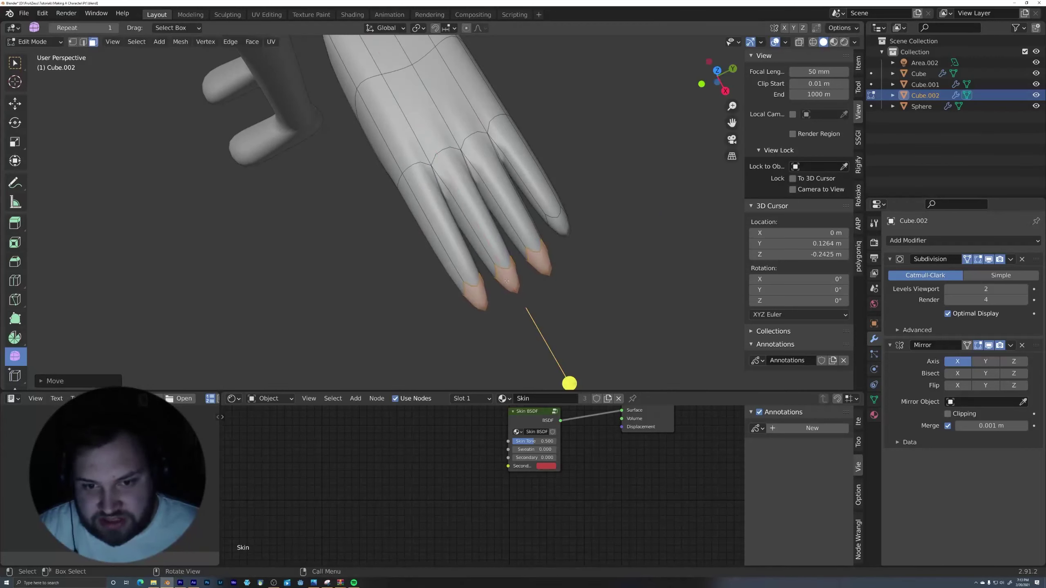
- Make the middle finger the longest by moving only its tip face outward along the X axis
{"action": "middle_click_drag", "start_coordinate": [570, 383], "coordinate": [446, 380]}
{"action": "key", "text": "g"}
{"action": "key", "text": "x"}
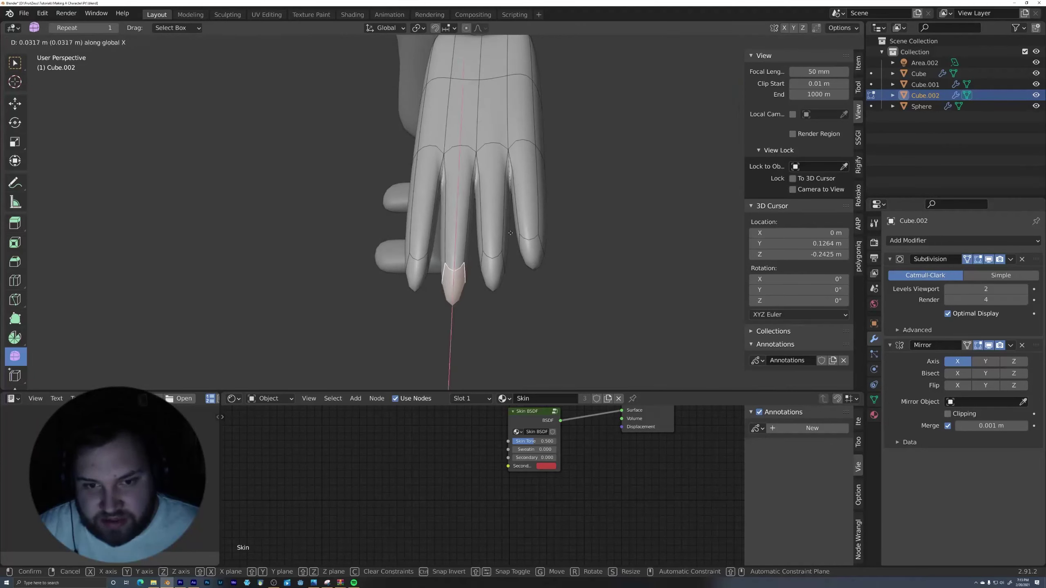
{"action": "left_click", "coordinate": [512, 245]}
{"action": "middle_click_drag", "start_coordinate": [512, 247], "coordinate": [518, 257]}
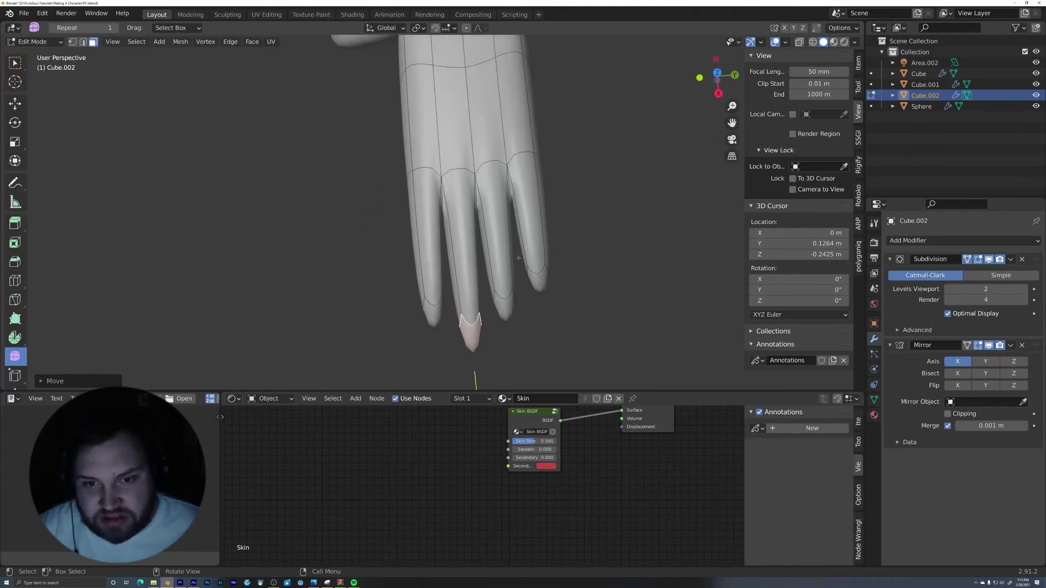
{"action": "key", "text": "g"}
{"action": "key", "text": "x"}
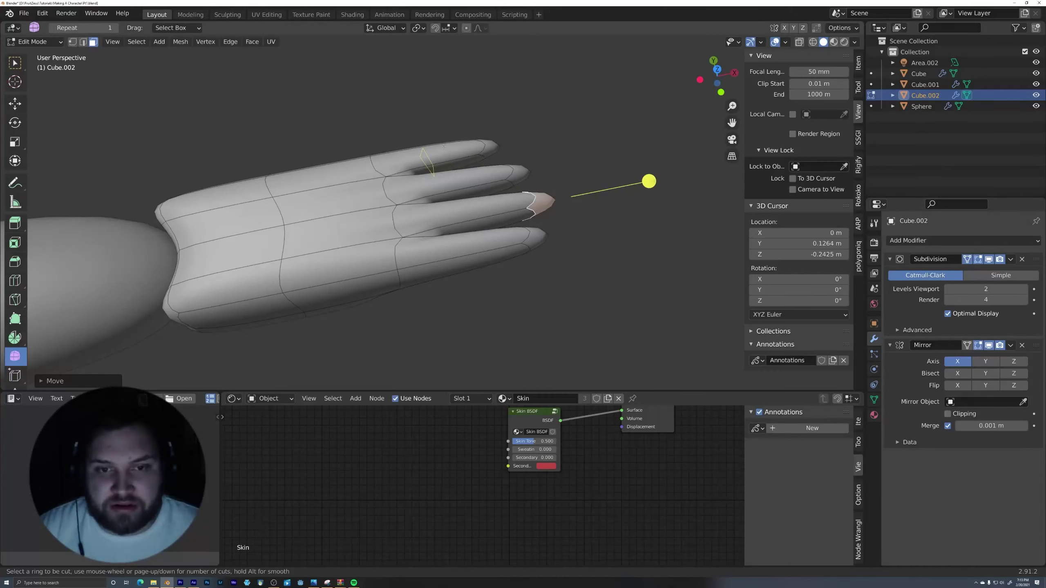
- Add one centred loop cut across each finger, working from the little finger towards the index finger
{"action": "left_click", "coordinate": [444, 146]}
{"action": "left_click", "coordinate": [456, 174]}
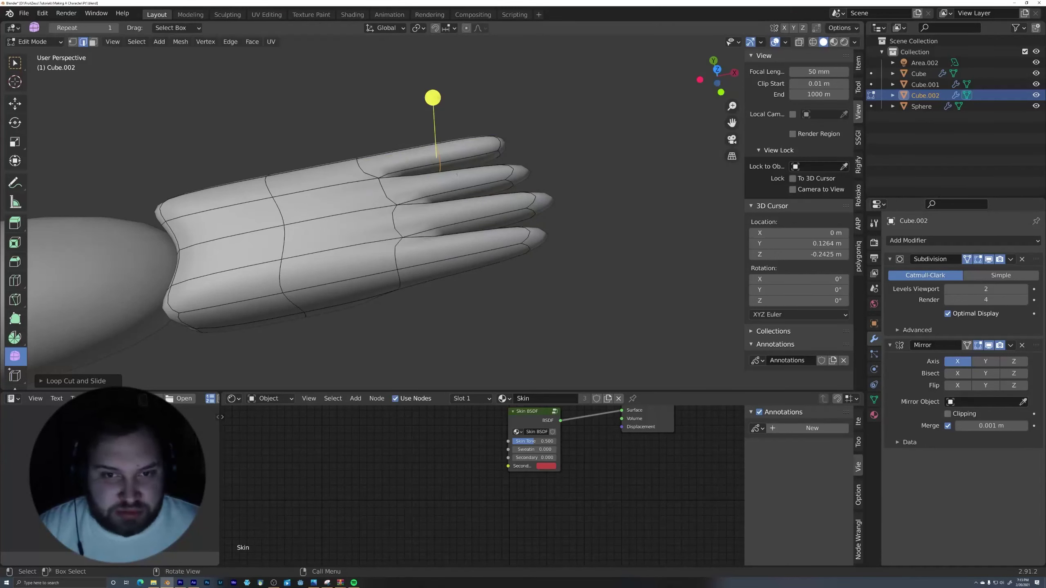
{"action": "key", "text": "ctrl+r"}
{"action": "left_click", "coordinate": [460, 168]}
{"action": "left_click", "coordinate": [460, 167]}
{"action": "key", "text": "ctrl+r"}
{"action": "left_click", "coordinate": [467, 200]}
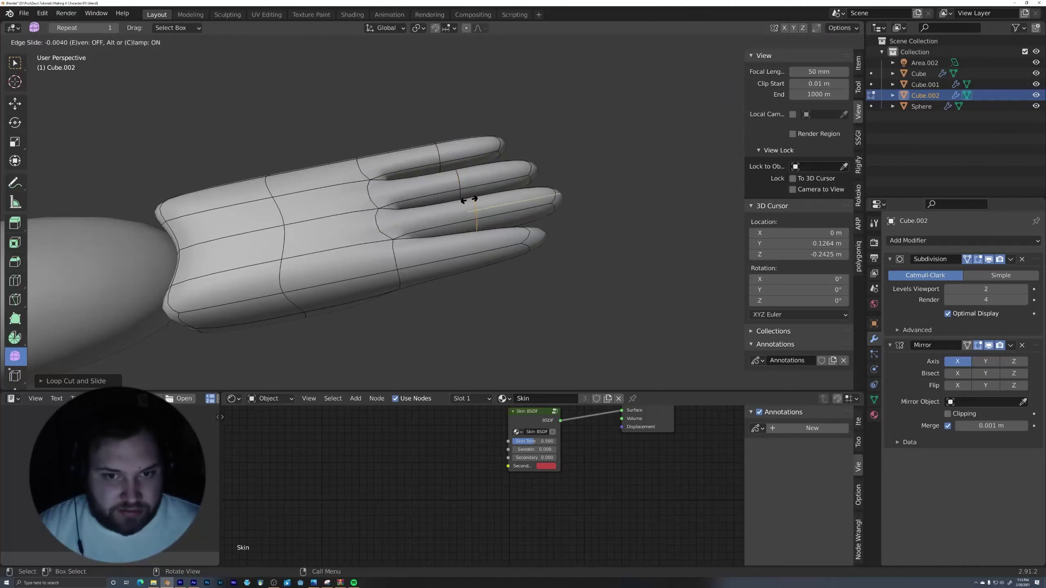
{"action": "left_click", "coordinate": [467, 201]}
- Bevel the middle edge loops of all four fingers by about 0.04 m with one segment
{"action": "middle_click_drag", "start_coordinate": [467, 234], "coordinate": [471, 214]}
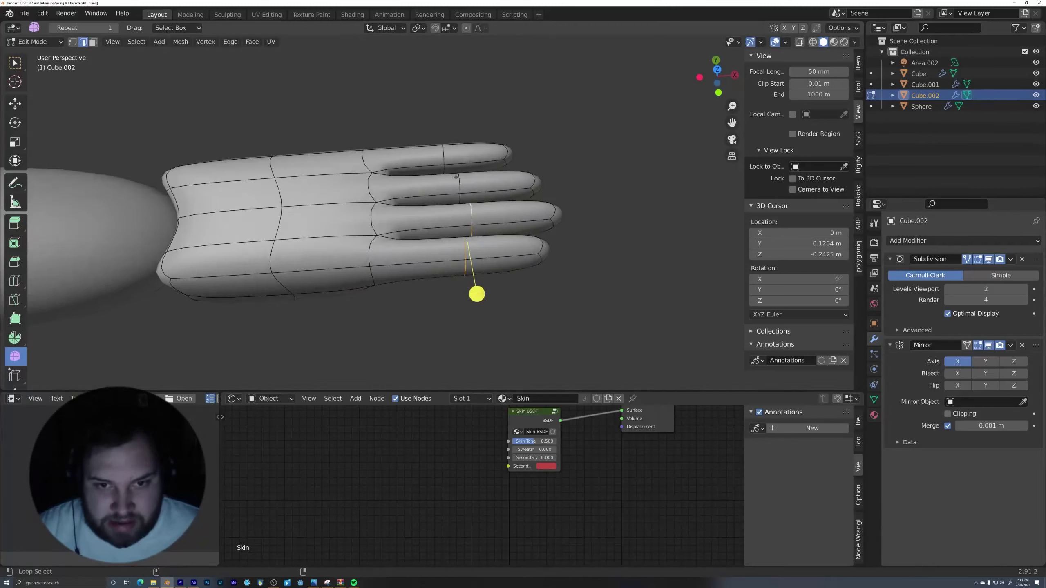
{"action": "key", "text": "ctrl+b"}
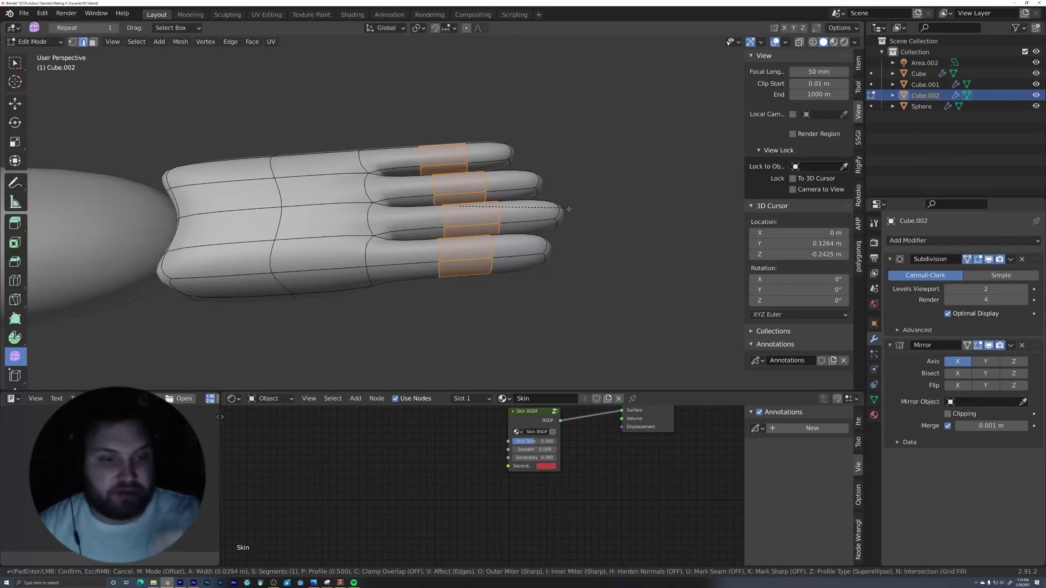
{"action": "left_click", "coordinate": [570, 210]}
{"action": "middle_click_drag", "start_coordinate": [570, 209], "coordinate": [515, 198]}
- In a see-through front view, flatten the outer finger sections to about 0.88 along Z and shift them slightly upward
{"action": "key", "text": "KP_1"}
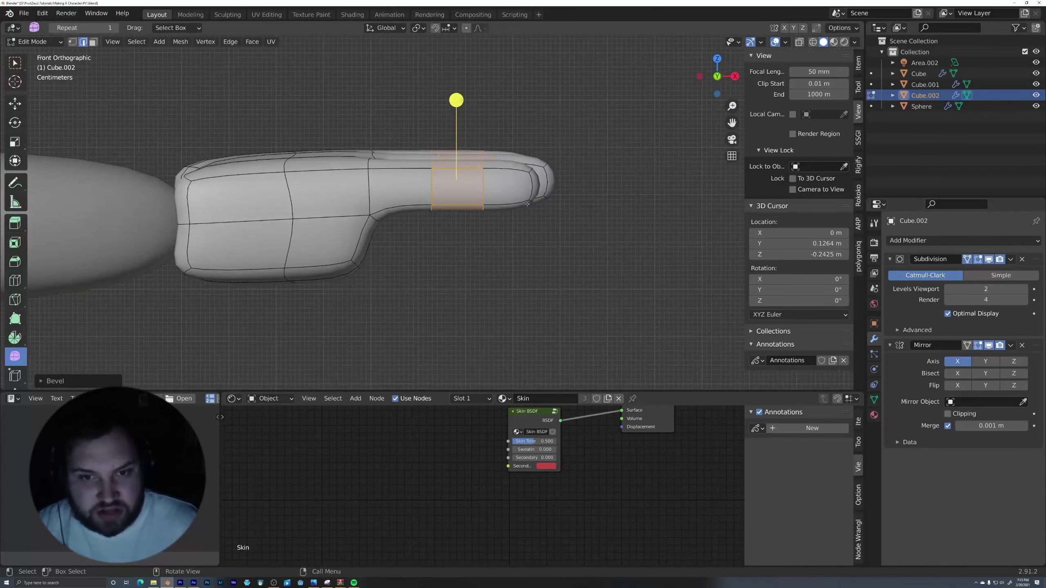
{"action": "key", "text": "alt+z"}
{"action": "key", "text": "1"}
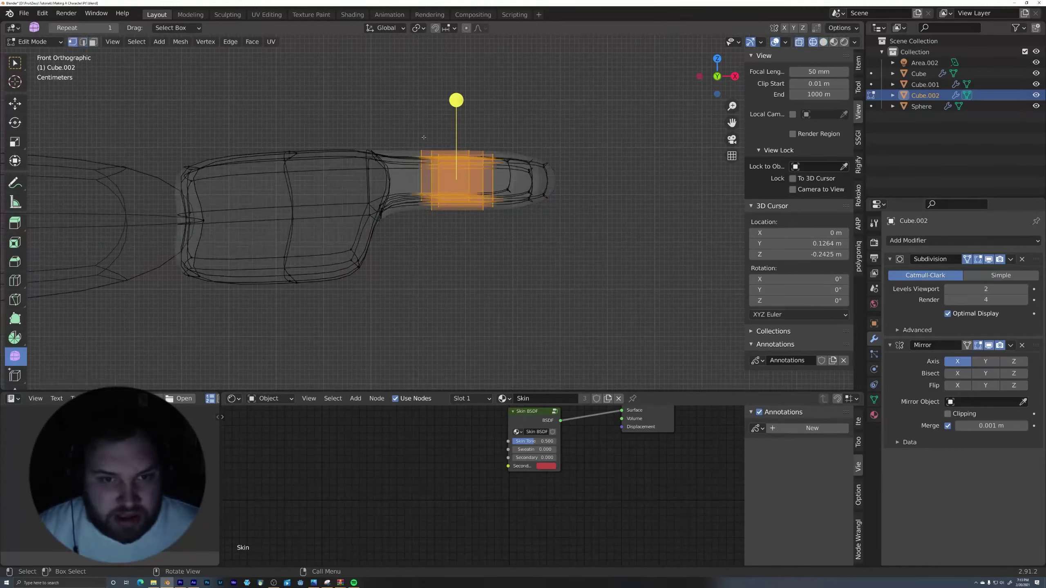
{"action": "left_click_drag", "start_coordinate": [406, 123], "coordinate": [625, 239]}
{"action": "key", "text": "s"}
{"action": "key", "text": "z"}
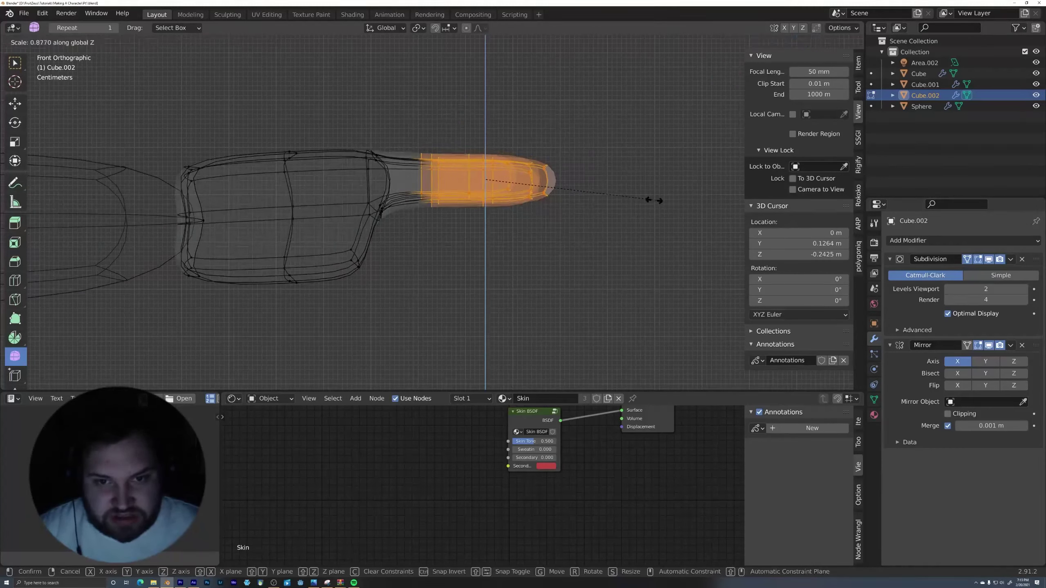
{"action": "left_click", "coordinate": [641, 200]}
{"action": "scroll", "coordinate": [601, 222], "scroll_direction": "down", "scroll_amount": 3}
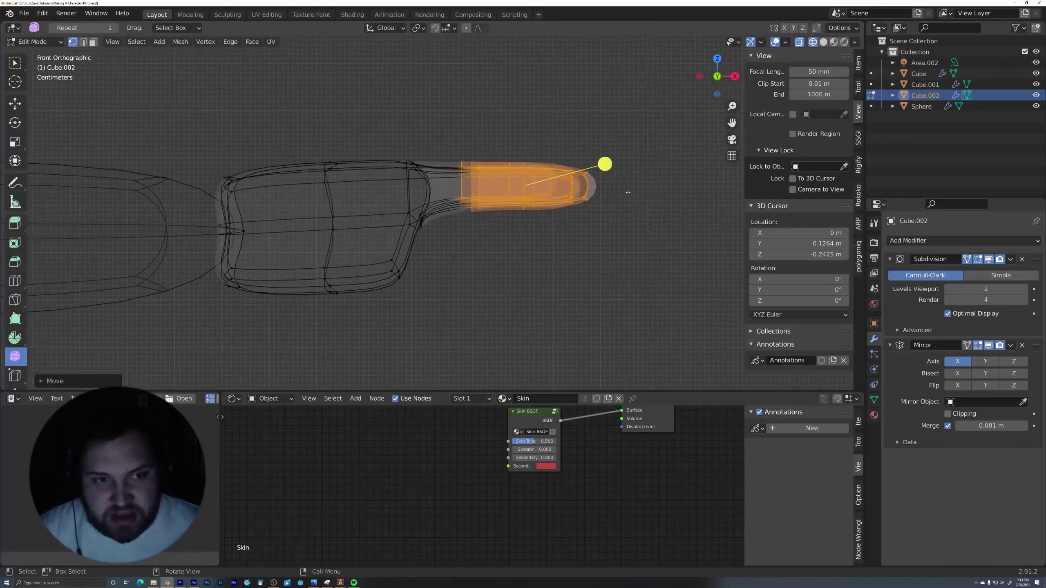
{"action": "middle_click_drag", "start_coordinate": [510, 251], "coordinate": [529, 228], "text": "shift"}
{"action": "left_click_drag", "start_coordinate": [322, 145], "coordinate": [589, 208]}
{"action": "left_click_drag", "start_coordinate": [429, 240], "coordinate": [422, 218]}
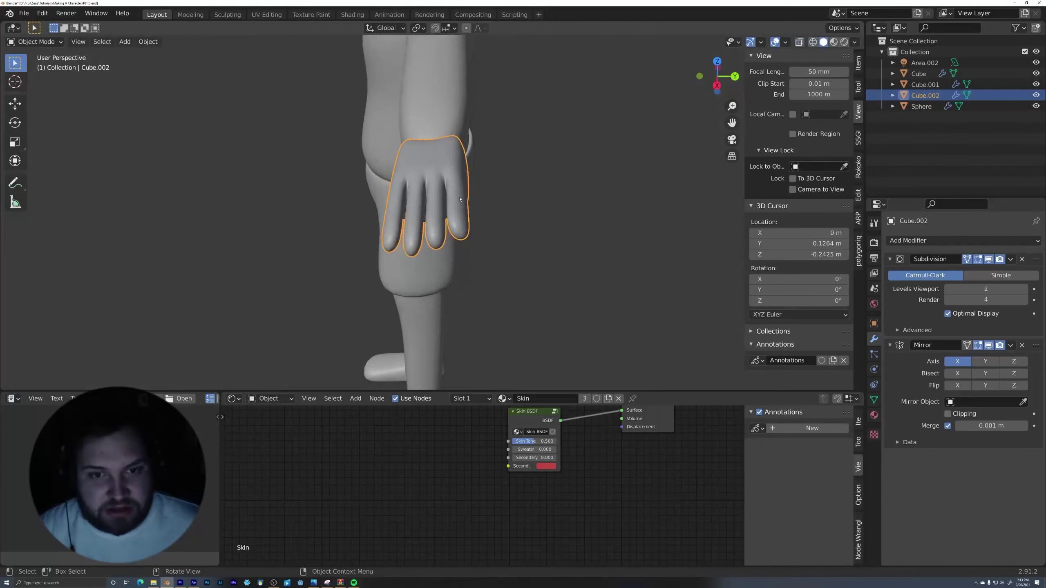
- Widen the whole hand mesh by scaling all of its geometry along the Y axis
{"action": "middle_click_drag", "start_coordinate": [460, 199], "coordinate": [542, 192]}
{"action": "key", "text": "Tab"}
{"action": "key", "text": "a"}
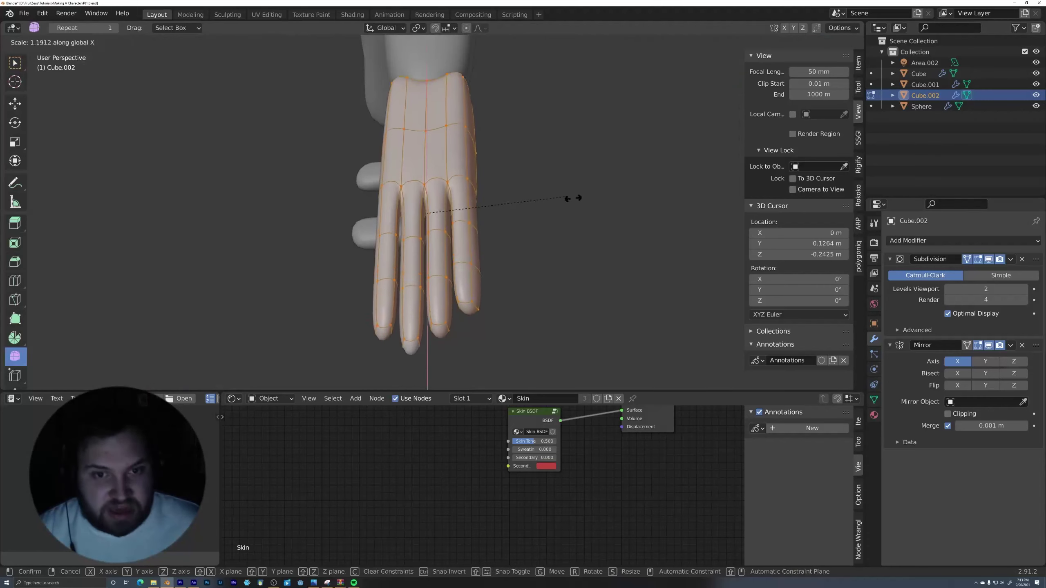
{"action": "key", "text": "s"}
{"action": "key", "text": "y"}
{"action": "left_click", "coordinate": [595, 200]}
- Scale the whole hand mesh down uniformly to about 0.88
{"action": "middle_click_drag", "start_coordinate": [515, 206], "coordinate": [470, 103]}
{"action": "key", "text": "s"}
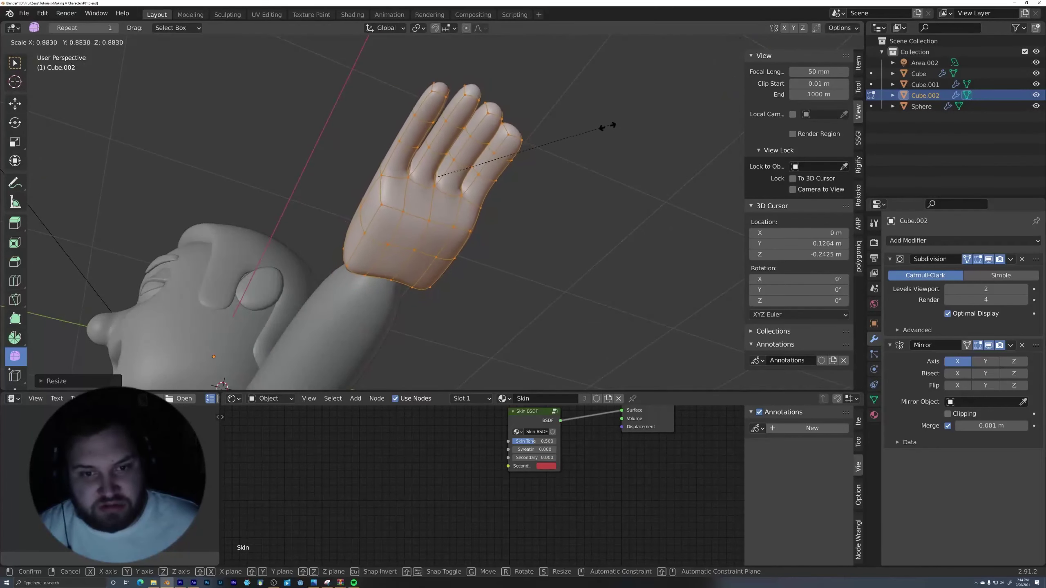
{"action": "left_click", "coordinate": [601, 135]}
- Bevel the palm's lower thumb-side edges, and reshape the resulting strip by moving it and scaling it to about 0.7 along X
{"action": "middle_click_drag", "start_coordinate": [601, 136], "coordinate": [428, 93]}
{"action": "middle_click_drag", "start_coordinate": [496, 214], "coordinate": [405, 239]}
{"action": "key", "text": "2"}
{"action": "key", "text": "alt+a"}
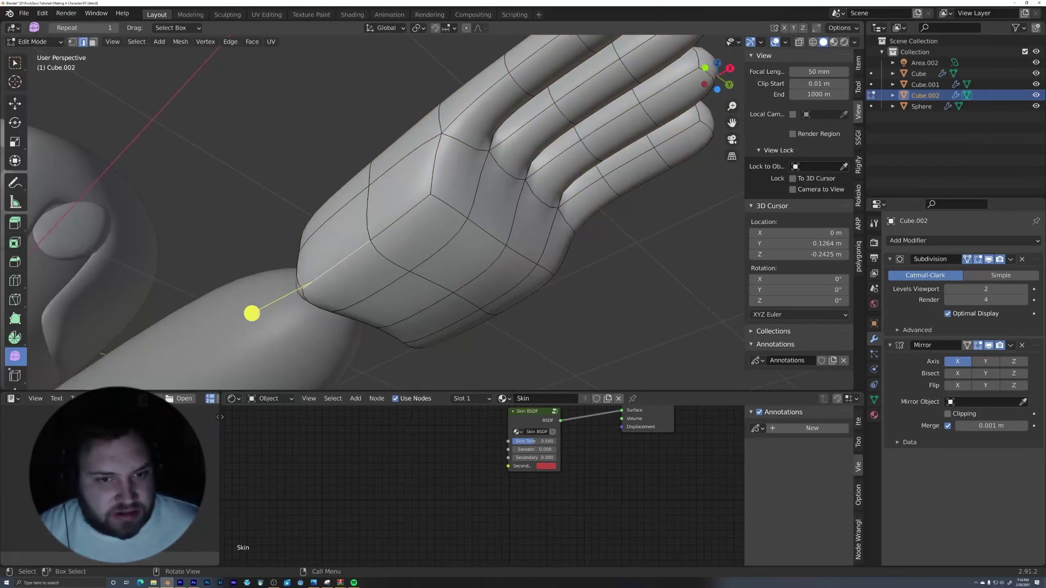
{"action": "middle_click_drag", "start_coordinate": [508, 205], "coordinate": [531, 243]}
{"action": "key", "text": "ctrl+b"}
{"action": "left_click", "coordinate": [528, 246]}
{"action": "key", "text": "g"}
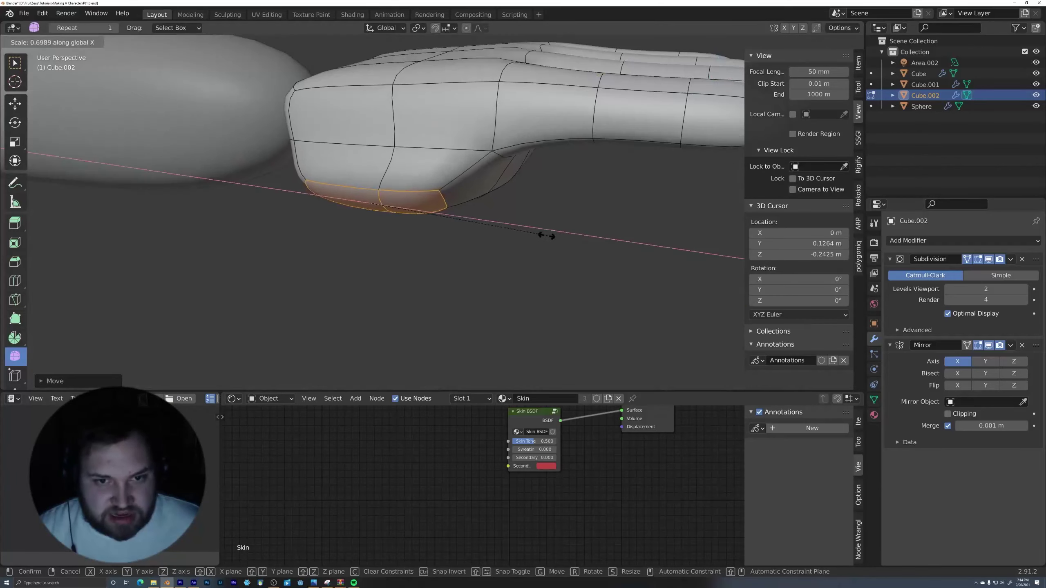
{"action": "left_click", "coordinate": [534, 234]}
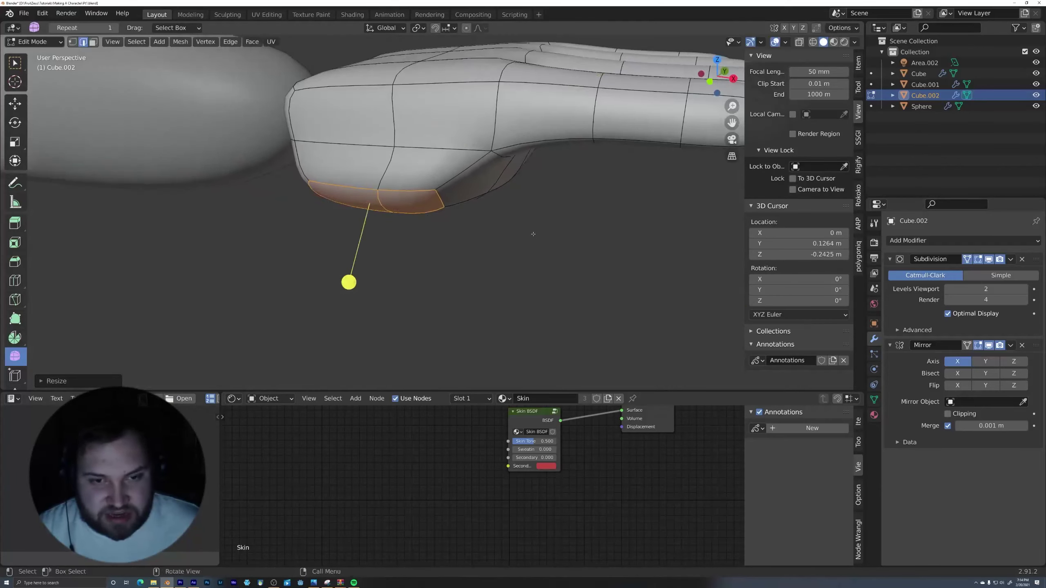
- Move the strip's face nearest the fingers away from the palm and rotate it slightly to angle the thumb base
{"action": "middle_click_drag", "start_coordinate": [533, 234], "coordinate": [521, 135]}
{"action": "middle_click_drag", "start_coordinate": [335, 225], "coordinate": [456, 231]}
{"action": "key", "text": "3"}
{"action": "left_click", "coordinate": [430, 201]}
{"action": "key", "text": "g"}
{"action": "left_click", "coordinate": [463, 258]}
{"action": "middle_click_drag", "start_coordinate": [550, 231], "coordinate": [590, 178]}
{"action": "key", "text": "r"}
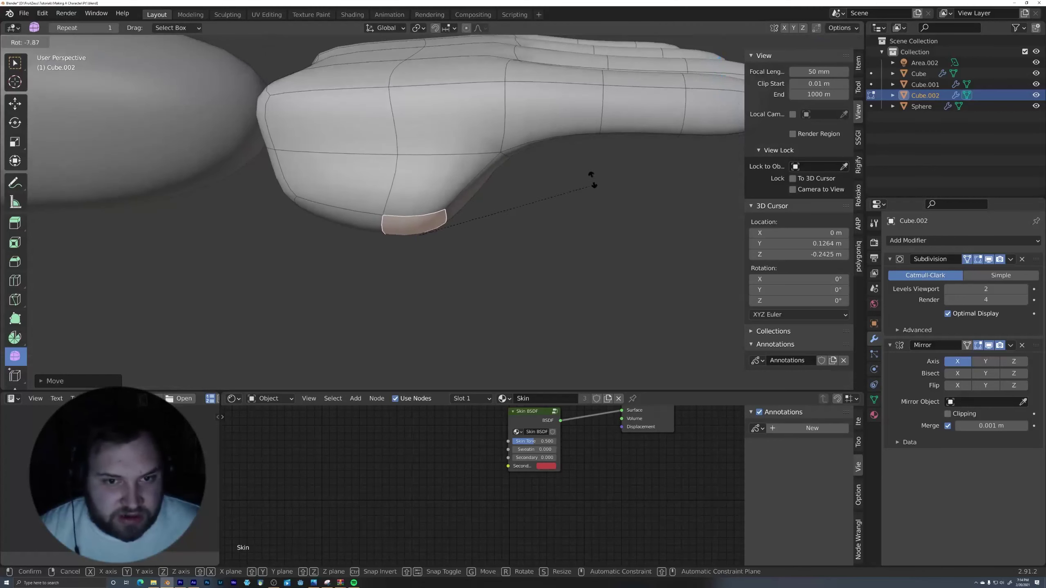
{"action": "left_click", "coordinate": [579, 174]}
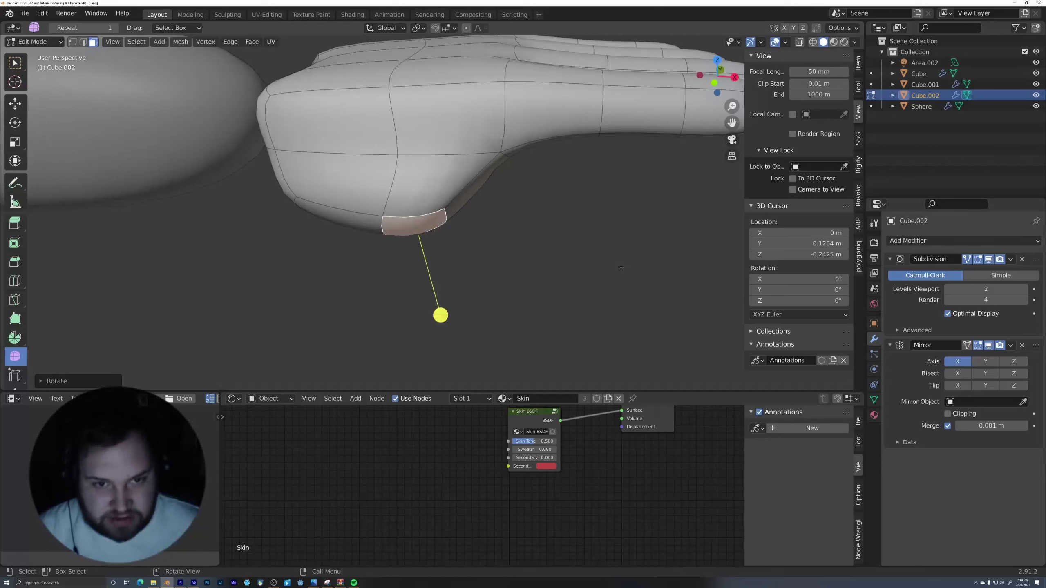
- Add the neighbouring thumb-side face to the selection and extrude both faces outward about 0.1 m as the thumb base
{"action": "middle_click_drag", "start_coordinate": [581, 241], "coordinate": [501, 210]}
{"action": "middle_click_drag", "start_coordinate": [427, 256], "coordinate": [509, 284], "text": "shift"}
{"action": "left_click", "coordinate": [432, 309], "text": "shift"}
{"action": "key", "text": "e"}
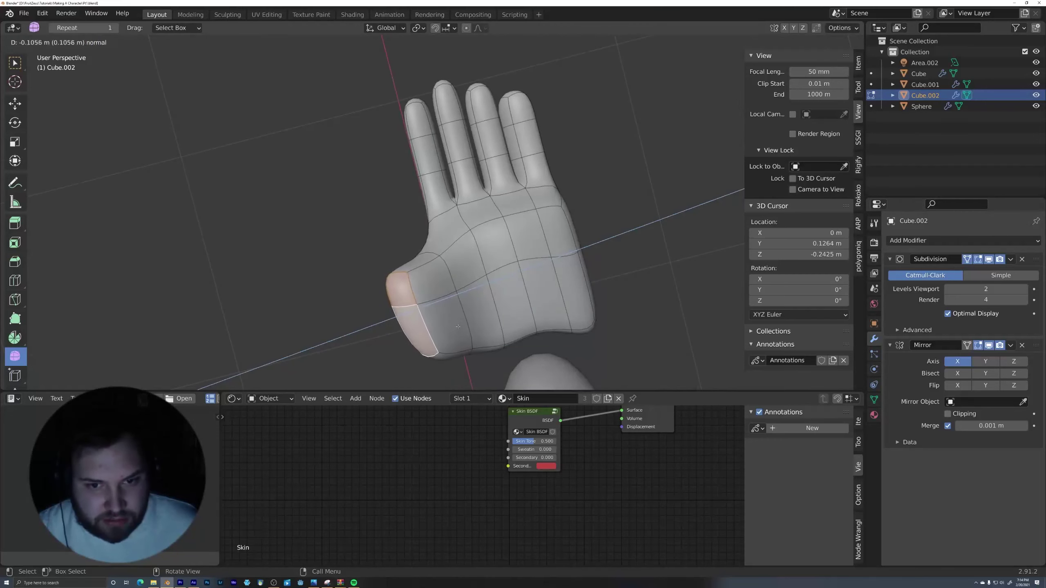
{"action": "left_click", "coordinate": [609, 263]}
- Shrink the end of the thumb base, and shift it about 0.05 m towards the fingers with a slight rotation
{"action": "key", "text": "s"}
{"action": "left_click", "coordinate": [501, 302]}
{"action": "key", "text": "g"}
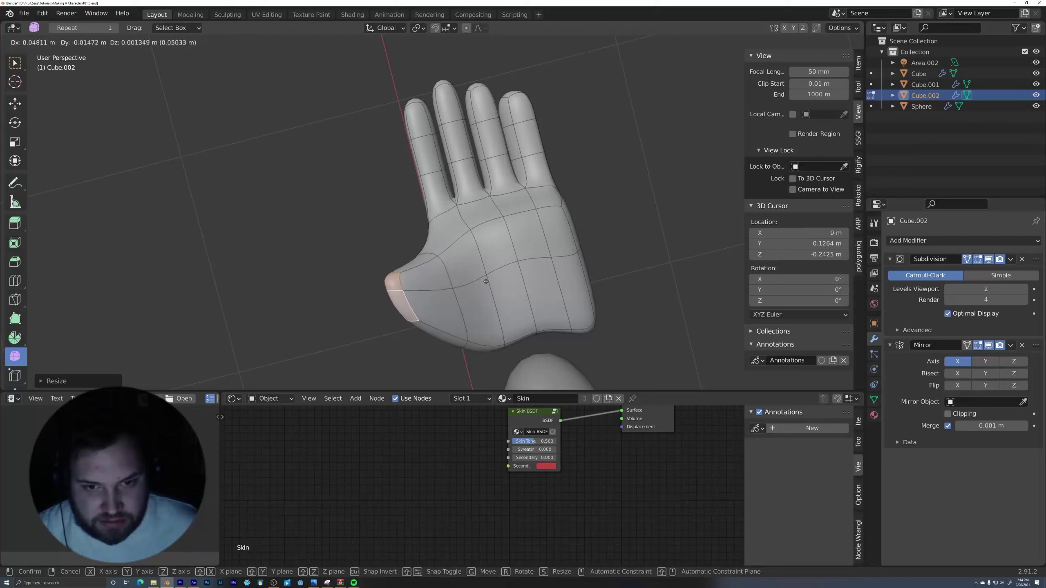
{"action": "left_click", "coordinate": [485, 280]}
{"action": "key", "text": "r"}
{"action": "left_click", "coordinate": [515, 310]}
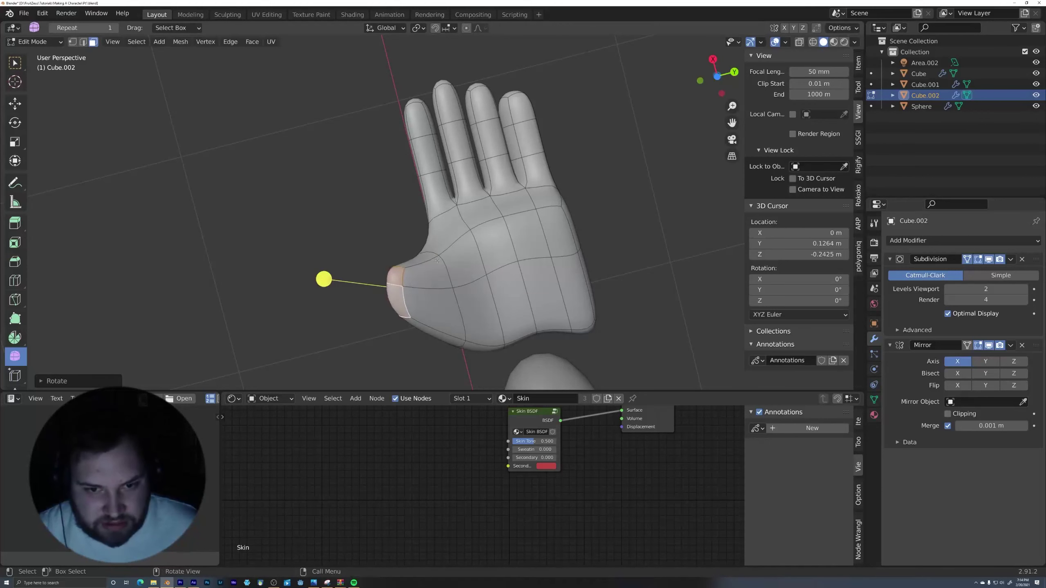
- Reposition the edges at the thumb base to refine its shape
{"action": "key", "text": "2"}
{"action": "middle_click_drag", "start_coordinate": [388, 190], "coordinate": [371, 260]}
{"action": "mouse_move", "coordinate": [394, 209]}
{"action": "middle_mouse_down"}
{"action": "mouse_move", "coordinate": [451, 185]}
{"action": "mouse_move", "coordinate": [461, 142]}
{"action": "mouse_move", "coordinate": [418, 191]}
{"action": "mouse_move", "coordinate": [353, 211]}
{"action": "mouse_move", "coordinate": [376, 281]}
{"action": "mouse_move", "coordinate": [483, 299]}
{"action": "mouse_move", "coordinate": [553, 277]}
{"action": "mouse_move", "coordinate": [406, 231]}
{"action": "mouse_move", "coordinate": [389, 212]}
{"action": "middle_mouse_up"}
{"action": "key", "text": "g"}
{"action": "left_click", "coordinate": [482, 171]}
- Extrude the two end faces of the thumb base outward to form the thumb, and reposition its tip
{"action": "key", "text": "3"}
{"action": "left_click", "coordinate": [348, 206]}
{"action": "left_click", "coordinate": [362, 206], "text": "shift"}
{"action": "key", "text": "e"}
{"action": "left_click", "coordinate": [530, 282]}
{"action": "key", "text": "g"}
{"action": "left_click", "coordinate": [456, 246]}
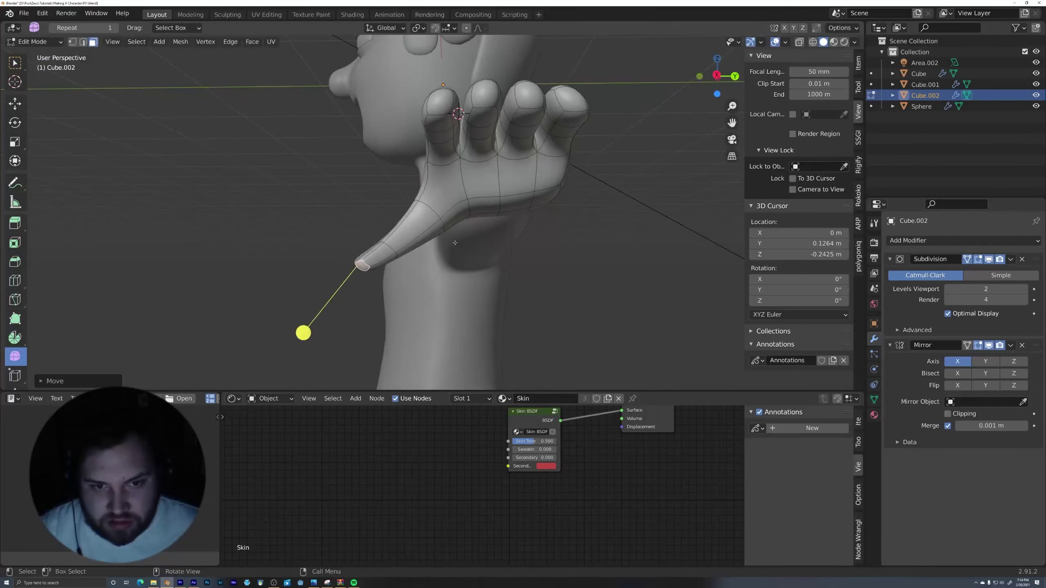
- Freely rotate the end of the thumb to tilt its tip
{"action": "key", "text": "r"}
{"action": "key", "text": "r"}
{"action": "left_click", "coordinate": [454, 238]}
{"action": "middle_click_drag", "start_coordinate": [454, 237], "coordinate": [401, 283]}
- Shift edges on the thumb vertically along the Z axis to refine its profile
{"action": "key", "text": "2"}
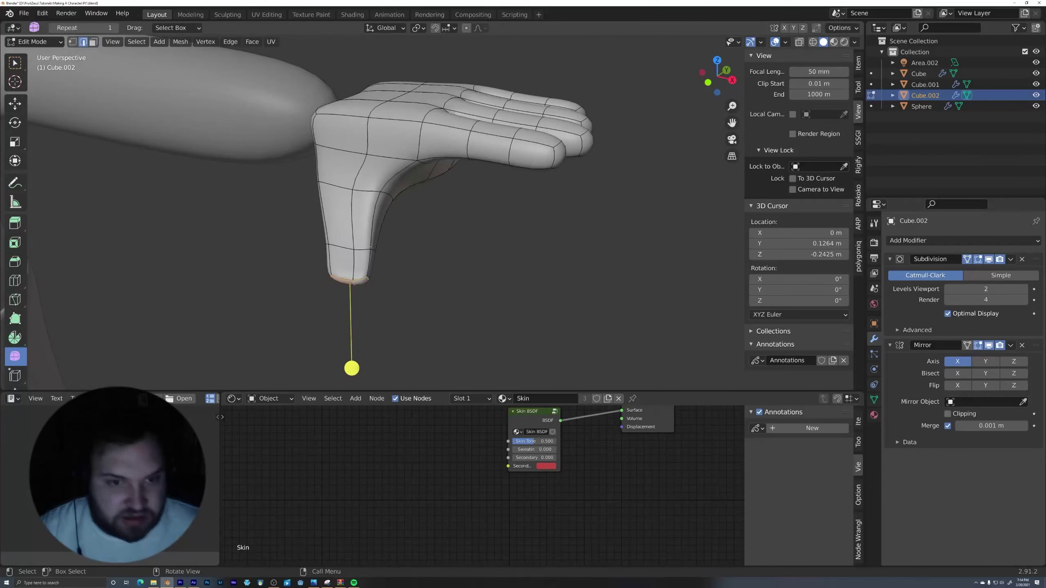
{"action": "middle_click_drag", "start_coordinate": [329, 217], "coordinate": [392, 192]}
{"action": "key", "text": "g"}
{"action": "key", "text": "z"}
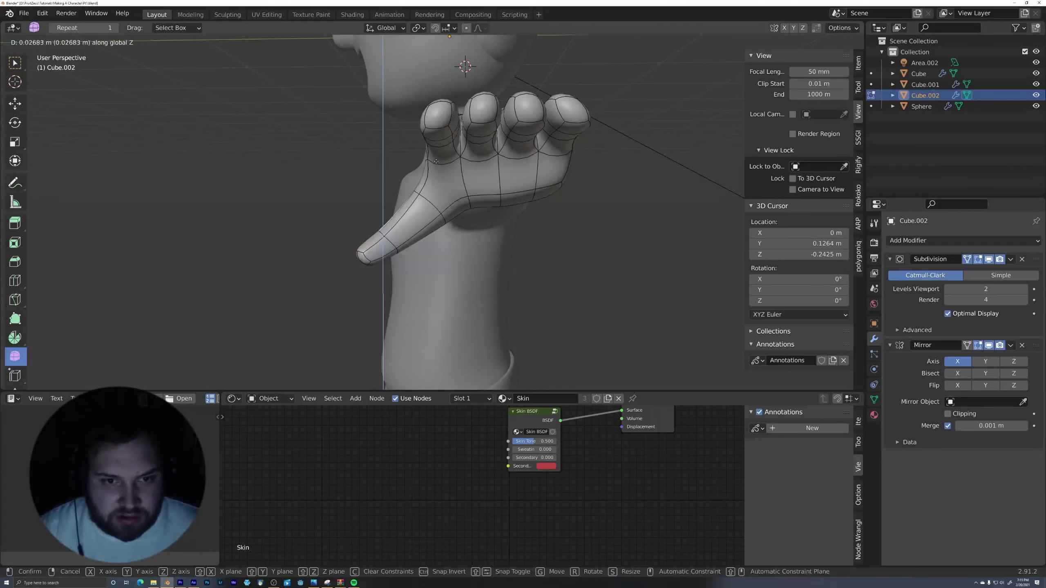
{"action": "left_click", "coordinate": [436, 158]}
{"action": "middle_click_drag", "start_coordinate": [436, 158], "coordinate": [469, 185]}
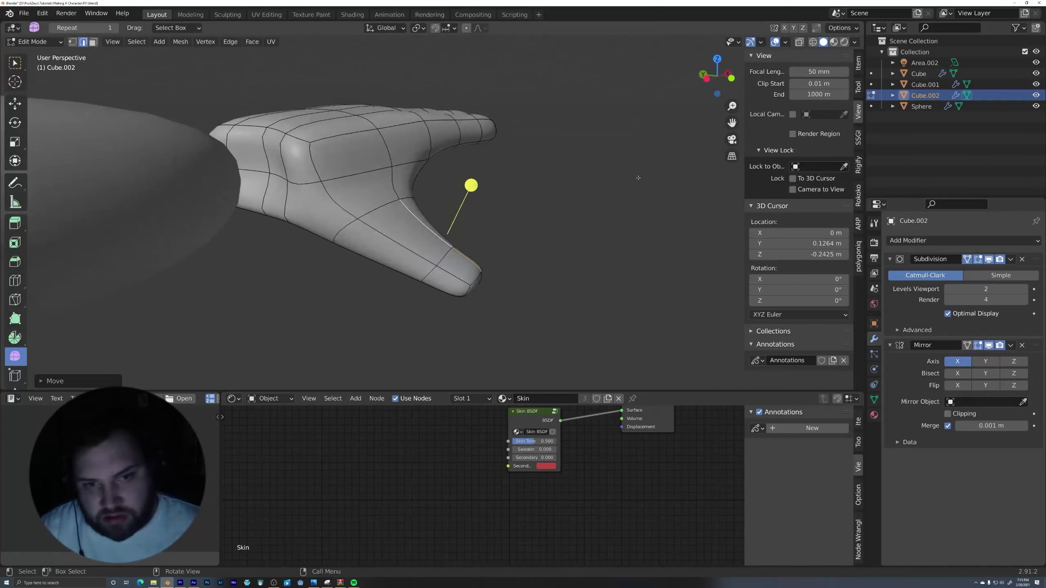
{"action": "key", "text": "g"}
{"action": "key", "text": "z"}
{"action": "left_click", "coordinate": [639, 167]}
- Move and rotate the edges along the inner side of the thumb, including a free trackball rotation
{"action": "middle_click_drag", "start_coordinate": [639, 167], "coordinate": [547, 133]}
{"action": "key", "text": "g"}
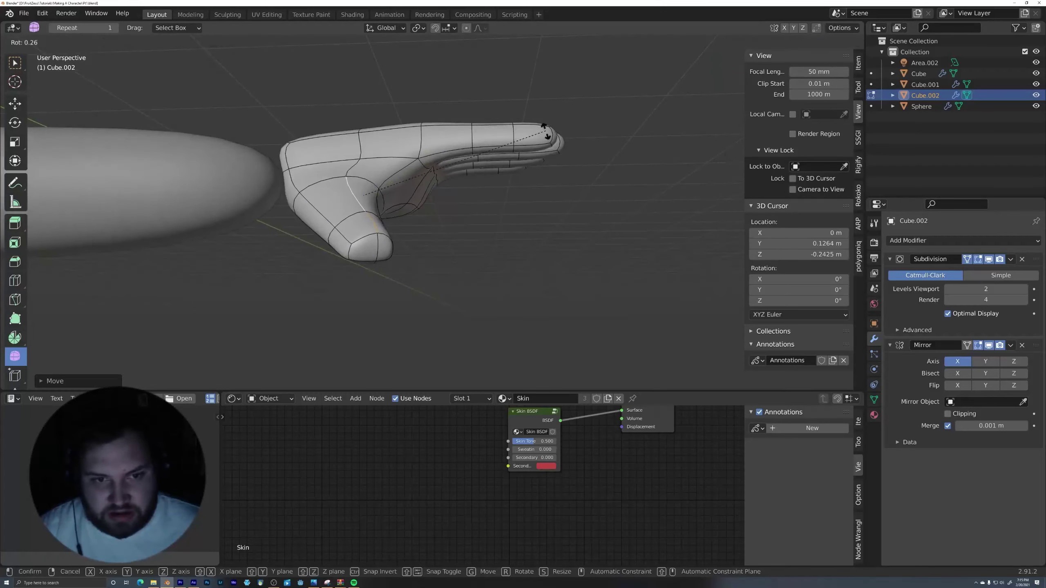
{"action": "key", "text": "r"}
{"action": "left_click", "coordinate": [434, 160]}
{"action": "key", "text": "r"}
{"action": "left_click", "coordinate": [546, 264]}
{"action": "key", "text": "r"}
{"action": "key", "text": "r"}
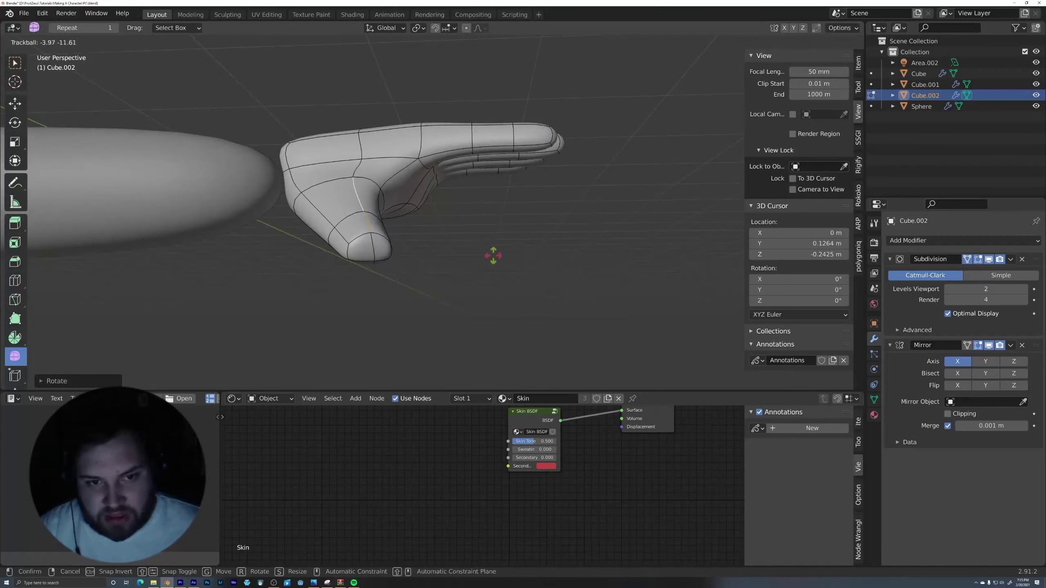
{"action": "left_click", "coordinate": [439, 166]}
{"action": "mouse_move", "coordinate": [439, 166]}
{"action": "middle_mouse_down"}
{"action": "mouse_move", "coordinate": [413, 147]}
{"action": "mouse_move", "coordinate": [443, 178]}
{"action": "middle_mouse_up"}
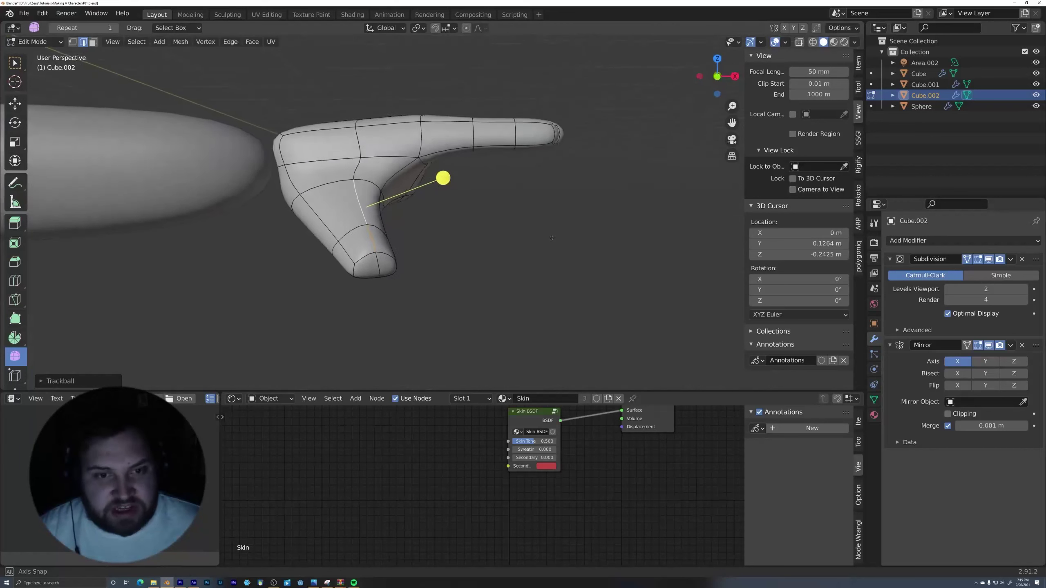
{"action": "middle_click_drag", "start_coordinate": [551, 237], "coordinate": [367, 208]}
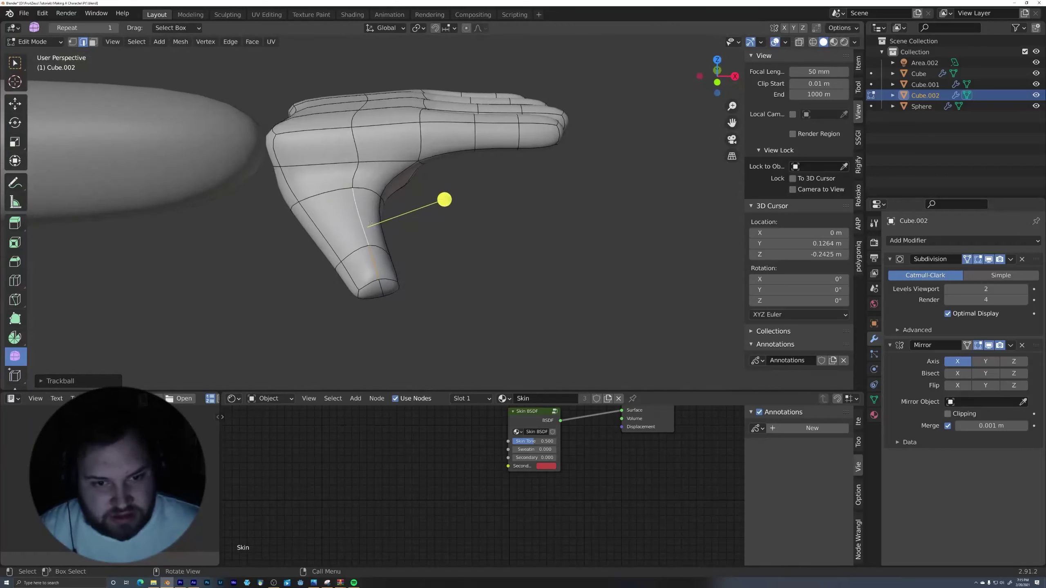
- Refine the tilt of the thumb's inner edges with another small trackball rotation
{"action": "middle_click_drag", "start_coordinate": [464, 246], "coordinate": [525, 227]}
{"action": "key", "text": "r"}
{"action": "key", "text": "r"}
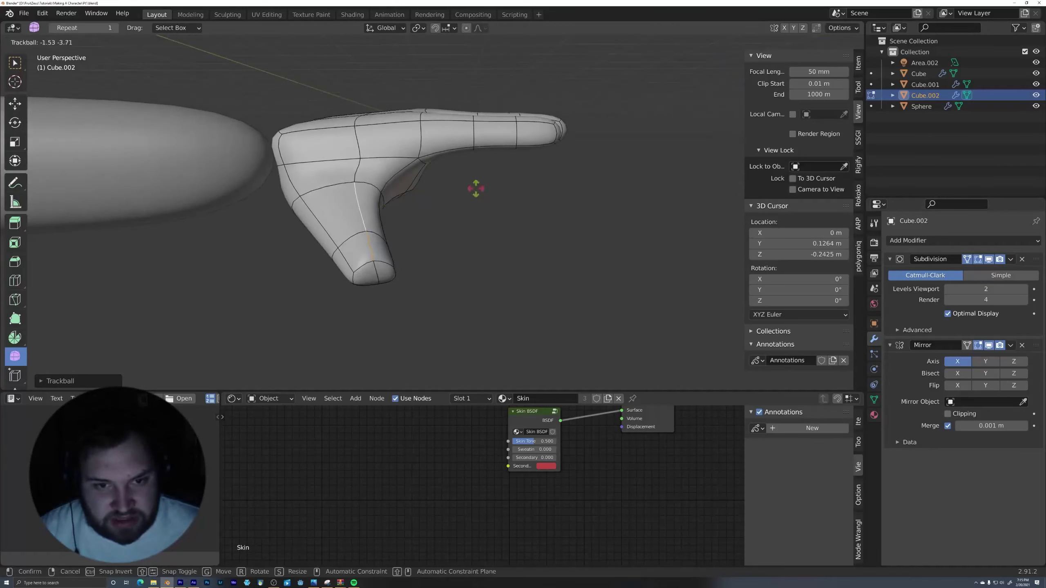
{"action": "left_click", "coordinate": [528, 276]}
{"action": "mouse_move", "coordinate": [528, 277]}
{"action": "middle_mouse_down"}
{"action": "mouse_move", "coordinate": [385, 241]}
{"action": "mouse_move", "coordinate": [545, 323]}
{"action": "mouse_move", "coordinate": [519, 265]}
{"action": "middle_mouse_up"}
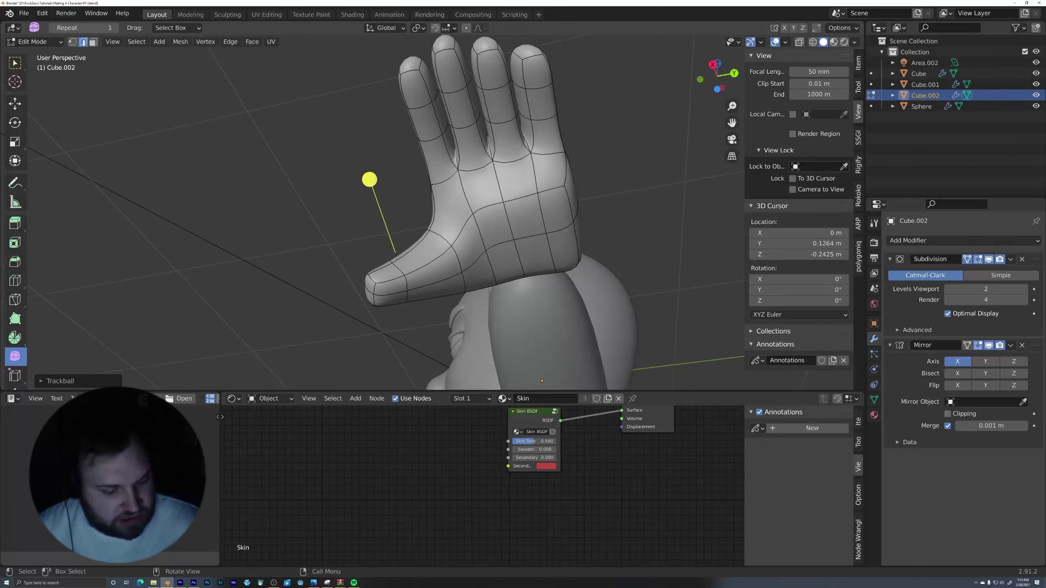
- Move the vertex on the palm's heel near the thumb base along the Z axis
{"action": "middle_click_drag", "start_coordinate": [502, 226], "coordinate": [537, 234]}
{"action": "key", "text": "1"}
{"action": "left_click", "coordinate": [477, 287]}
{"action": "key", "text": "g"}
{"action": "key", "text": "z"}
{"action": "left_click", "coordinate": [543, 235]}
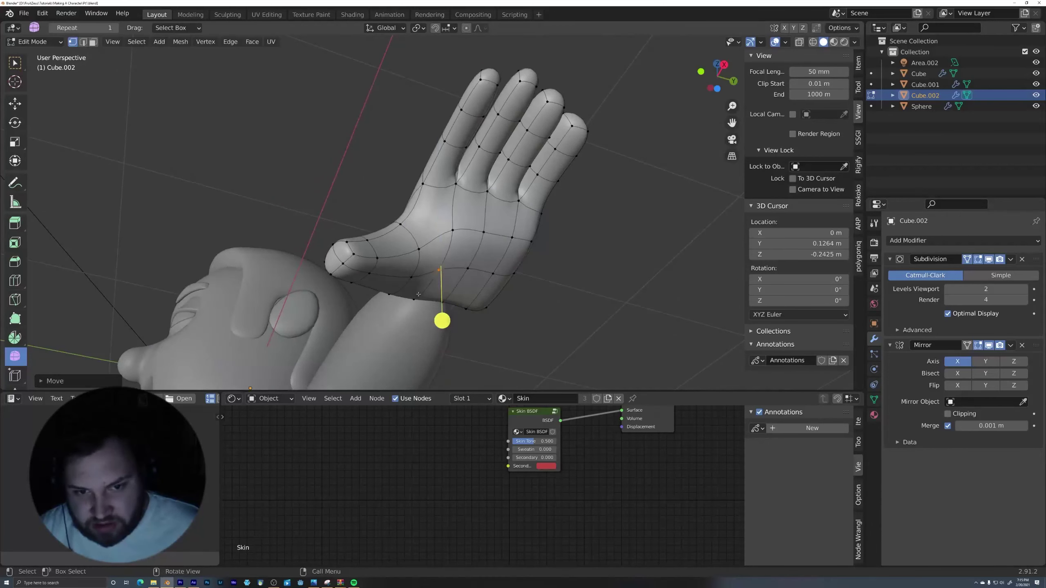
- Slide the edge loop across the middle of the thumb and scale it down slightly
{"action": "middle_click_drag", "start_coordinate": [473, 260], "coordinate": [390, 276]}
{"action": "left_click", "coordinate": [402, 260]}
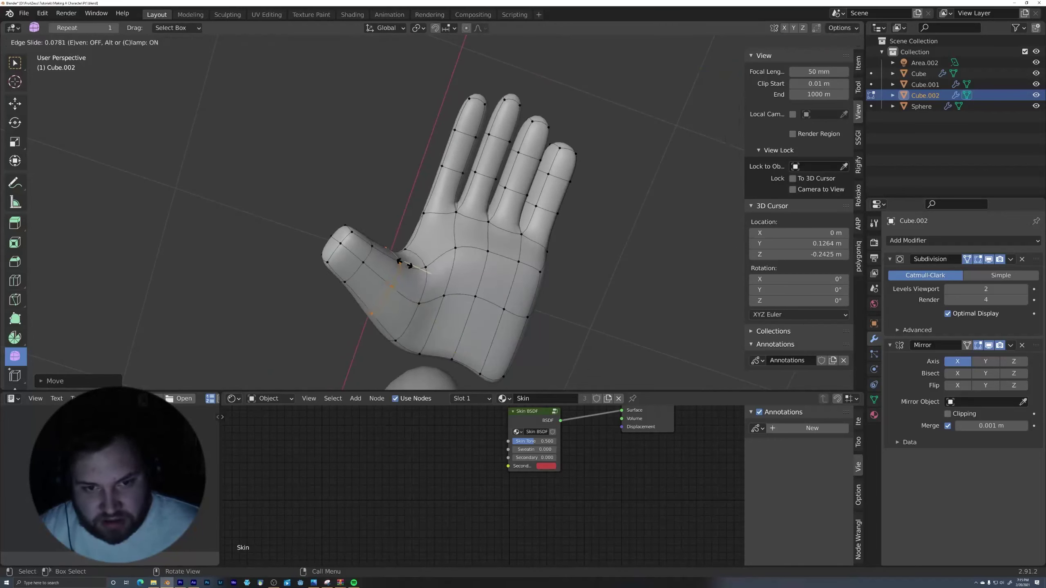
{"action": "key", "text": "s"}
{"action": "left_click", "coordinate": [521, 236]}
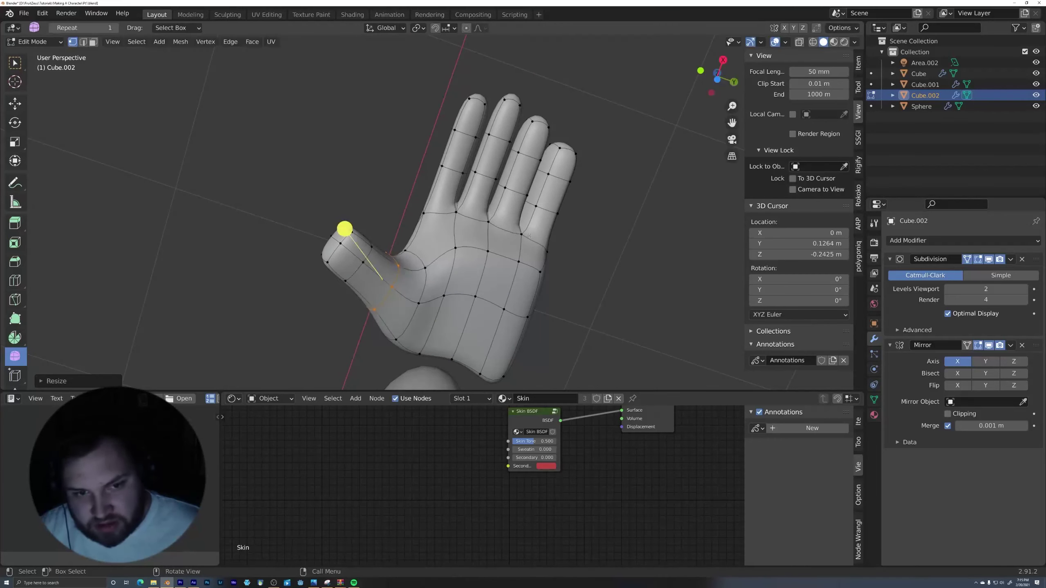
- Select all vertices of the thumb tip through the mesh, then move it about 0.02 m and rotate it slightly
{"action": "middle_click_drag", "start_coordinate": [345, 226], "coordinate": [375, 295]}
{"action": "key", "text": "alt+z"}
{"action": "left_click_drag", "start_coordinate": [340, 263], "coordinate": [420, 351]}
{"action": "key", "text": "g"}
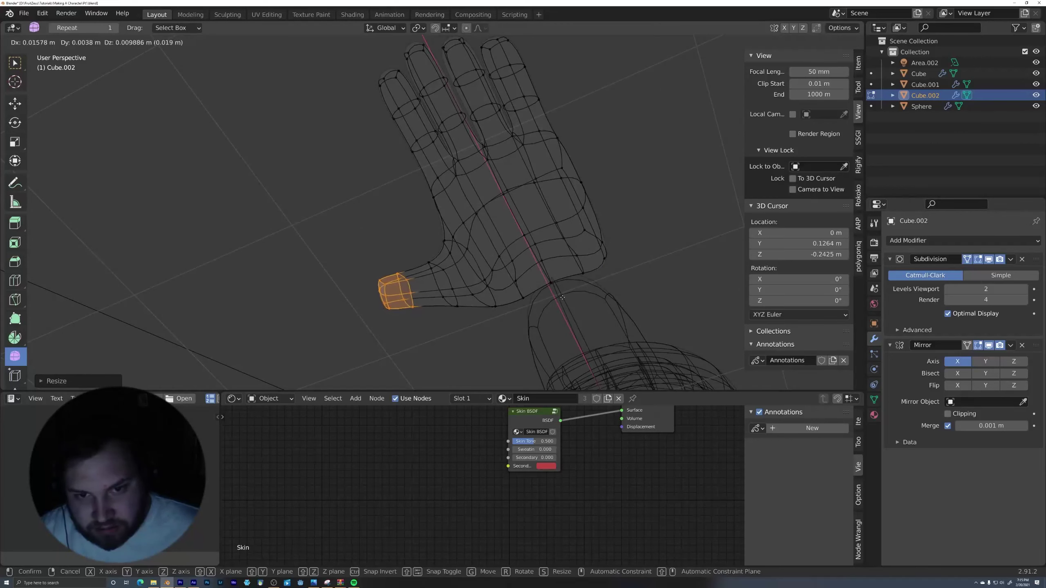
{"action": "left_click", "coordinate": [578, 289]}
{"action": "key", "text": "r"}
{"action": "left_click", "coordinate": [568, 297]}
{"action": "mouse_move", "coordinate": [568, 297]}
{"action": "middle_mouse_down"}
{"action": "mouse_move", "coordinate": [631, 296]}
{"action": "mouse_move", "coordinate": [616, 262]}
{"action": "mouse_move", "coordinate": [510, 279]}
{"action": "middle_mouse_up"}
{"action": "key", "text": "shift+z"}
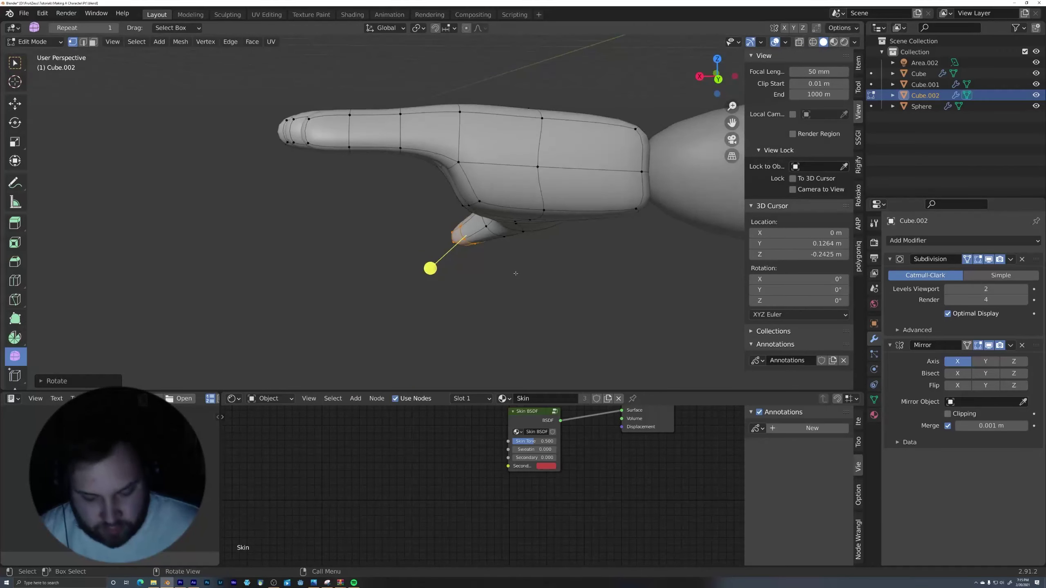
- Select the upper part of the hand with all four fingers in wireframe front view and lower it along the Z axis
{"action": "key", "text": "KP_3"}
{"action": "key", "text": "KP_1"}
{"action": "key", "text": "z"}
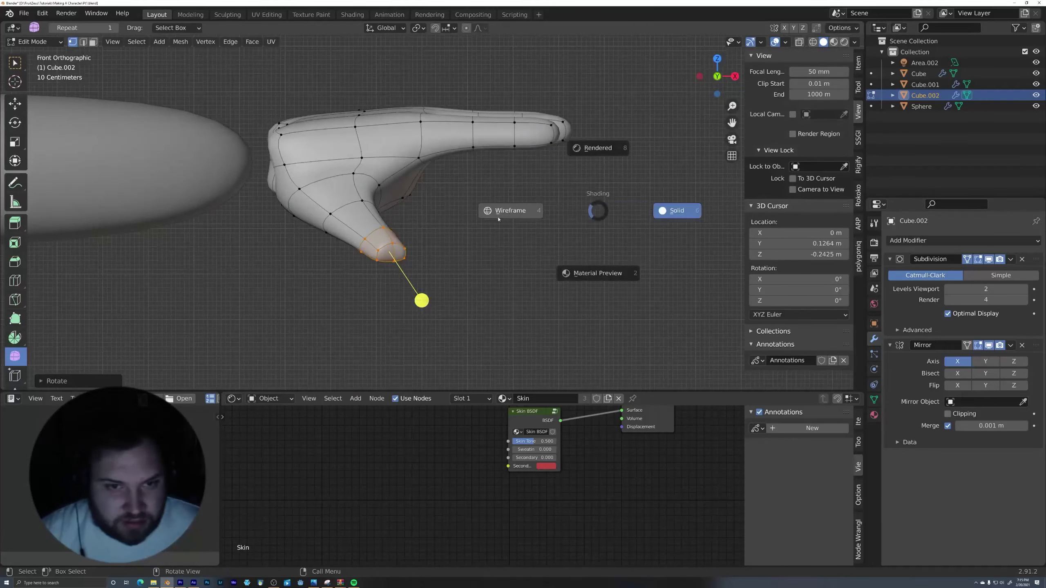
{"action": "left_click", "coordinate": [499, 219]}
{"action": "key", "text": "a"}
{"action": "left_click_drag", "start_coordinate": [231, 79], "coordinate": [591, 173]}
{"action": "key", "text": "g"}
{"action": "key", "text": "z"}
{"action": "left_click", "coordinate": [591, 187]}
- Rotate the upper hand and fingers slightly downward in the front view and reposition them over the thumb base
{"action": "key", "text": "r"}
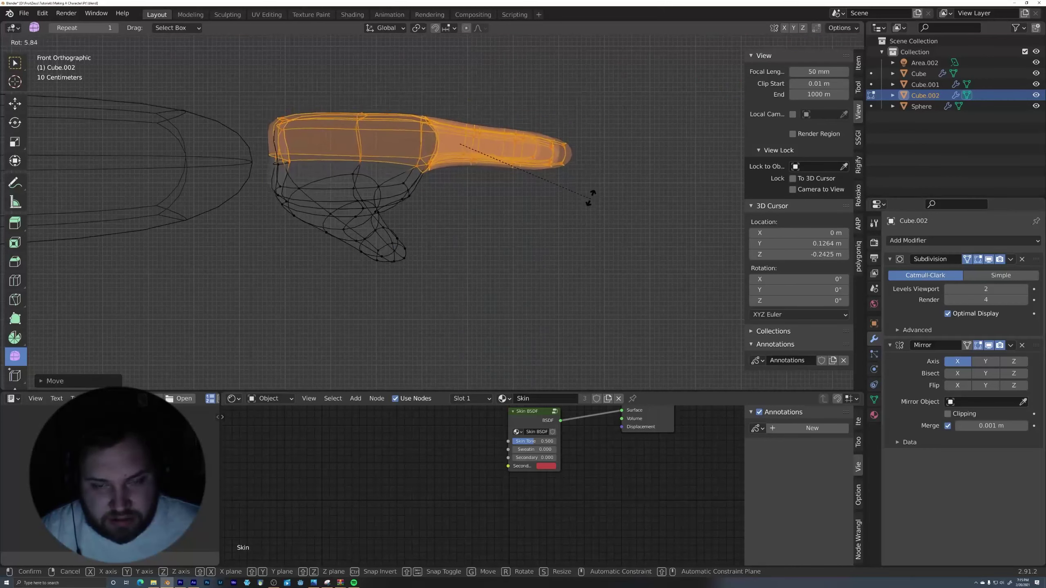
{"action": "left_click", "coordinate": [590, 186]}
{"action": "key", "text": "g"}
{"action": "left_click", "coordinate": [576, 188]}
{"action": "key", "text": "z"}
{"action": "left_click", "coordinate": [616, 199]}
{"action": "mouse_move", "coordinate": [616, 199]}
{"action": "middle_mouse_down"}
{"action": "mouse_move", "coordinate": [609, 181]}
{"action": "mouse_move", "coordinate": [628, 165]}
{"action": "mouse_move", "coordinate": [561, 200]}
{"action": "mouse_move", "coordinate": [552, 194]}
{"action": "mouse_move", "coordinate": [539, 227]}
{"action": "middle_mouse_up"}
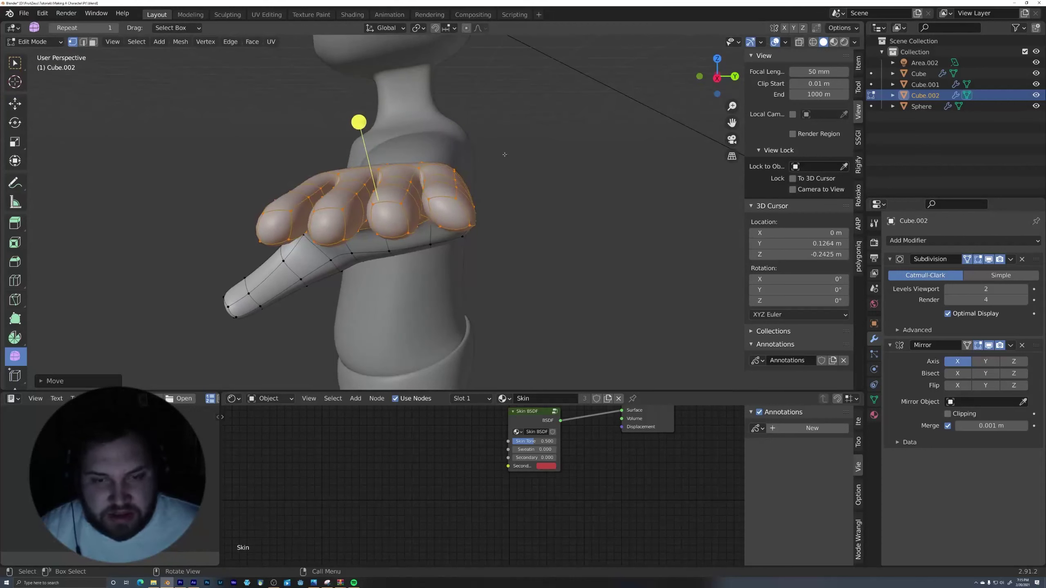
{"action": "mouse_move", "coordinate": [601, 236]}
{"action": "left_mouse_down"}
{"action": "mouse_move", "coordinate": [499, 151]}
{"action": "mouse_move", "coordinate": [494, 136]}
{"action": "left_mouse_up"}
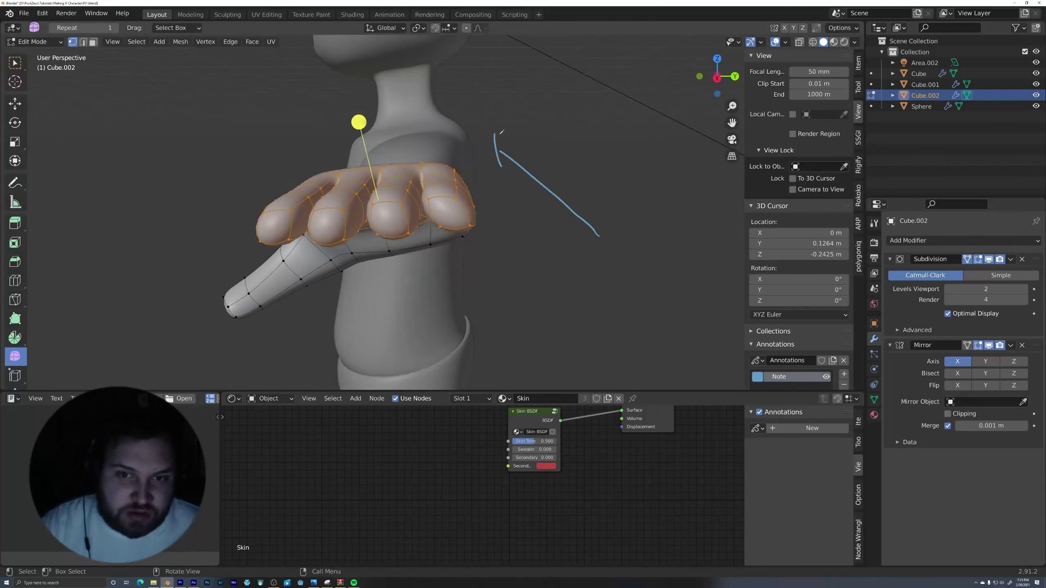
{"action": "key", "text": "ctrl+z"}
{"action": "key", "text": "ctrl+z"}
- Select the whole hand mesh and slant it sideways with the Shear tool
{"action": "key", "text": "a"}
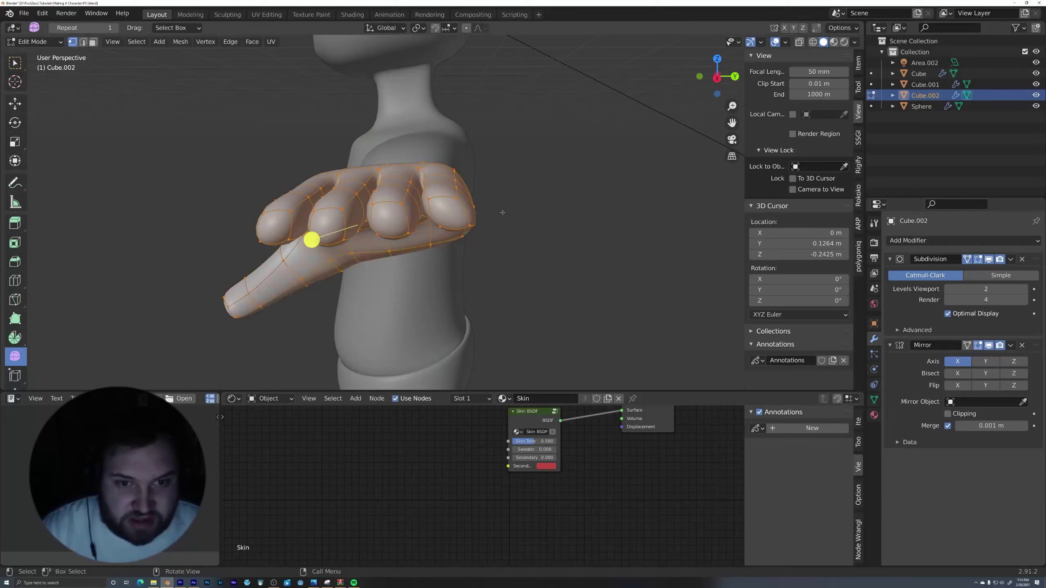
{"action": "middle_click_drag", "start_coordinate": [502, 213], "coordinate": [518, 192]}
{"action": "scroll", "coordinate": [19, 338], "scroll_direction": "down", "scroll_amount": 4}
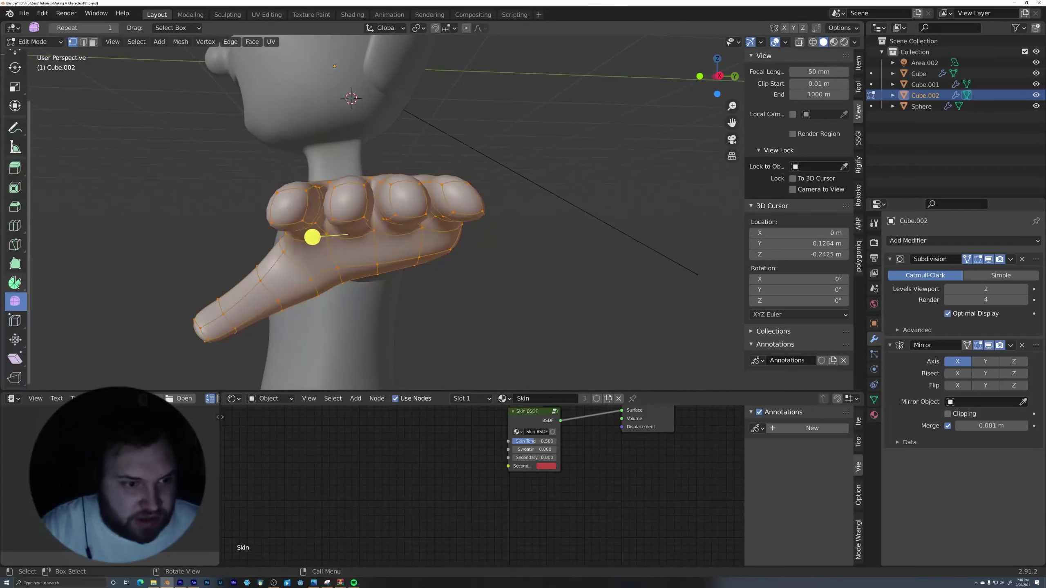
{"action": "left_click", "coordinate": [16, 358]}
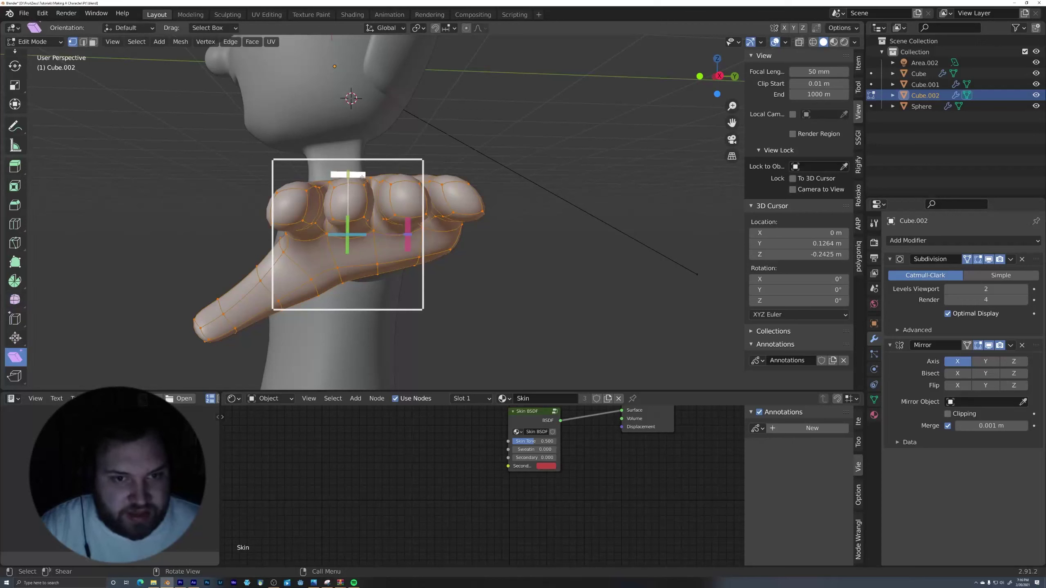
{"action": "left_click_drag", "start_coordinate": [362, 177], "coordinate": [407, 199]}
{"action": "middle_click_drag", "start_coordinate": [408, 199], "coordinate": [288, 214]}
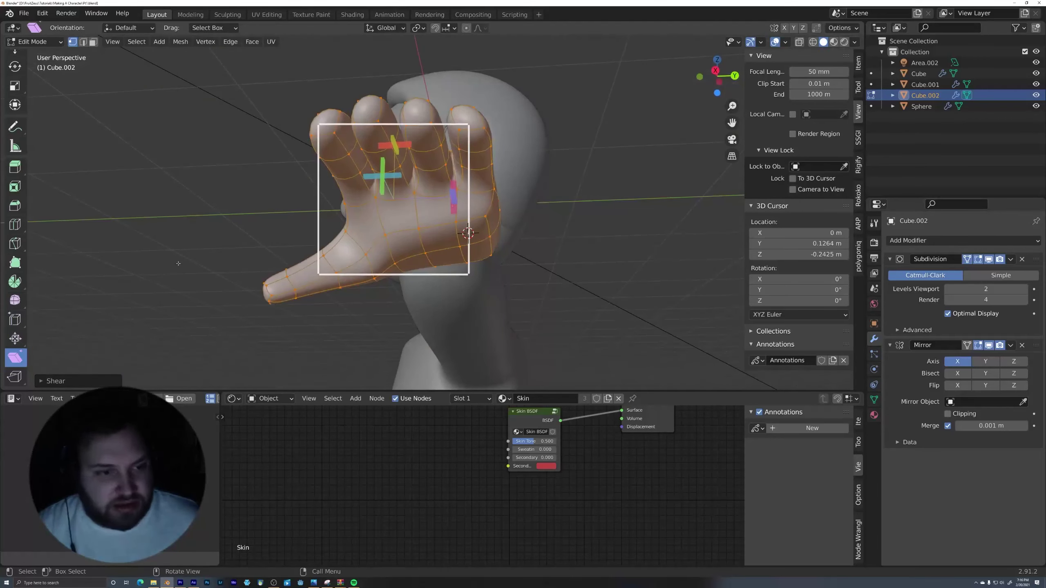
- Soften the whole hand mesh with the Smooth tool
{"action": "left_click", "coordinate": [15, 303]}
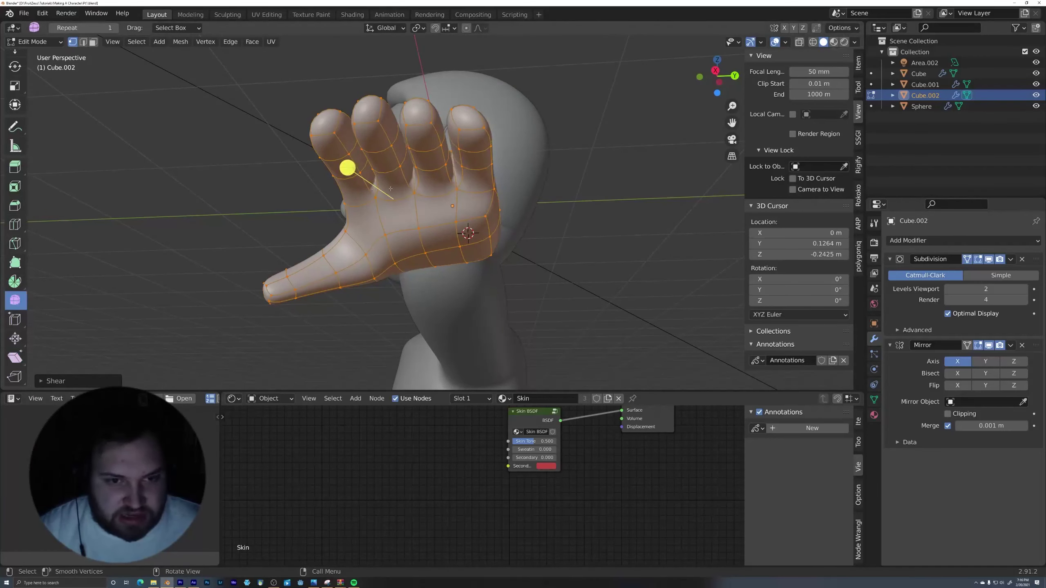
{"action": "middle_click_drag", "start_coordinate": [343, 180], "coordinate": [357, 154]}
{"action": "left_click_drag", "start_coordinate": [358, 153], "coordinate": [420, 193]}
{"action": "middle_click_drag", "start_coordinate": [420, 193], "coordinate": [551, 267]}
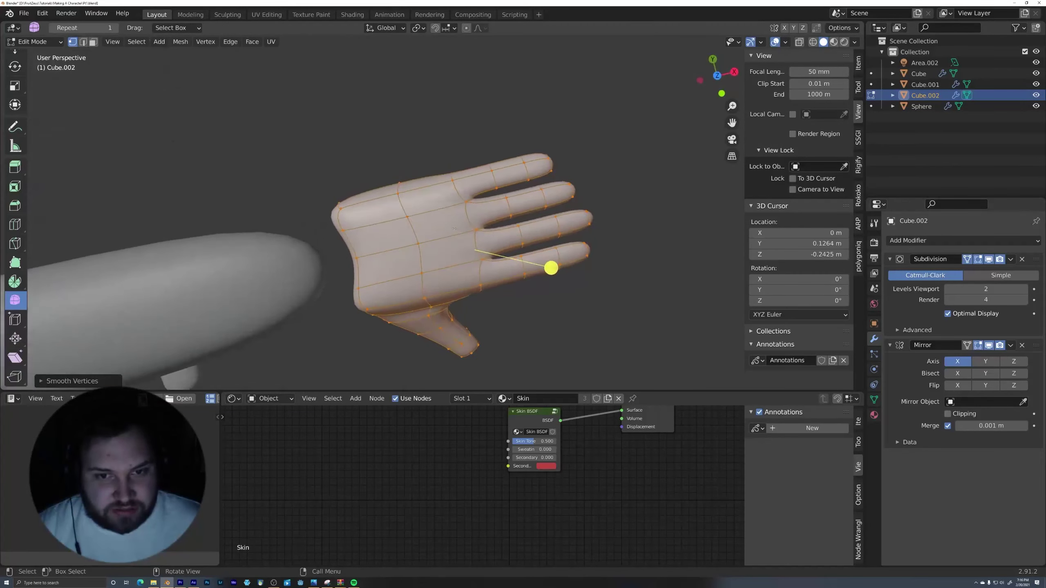
- Select the little finger and its side of the palm in the top view and rotate them outward from the other fingers
{"action": "key", "text": "KP_7"}
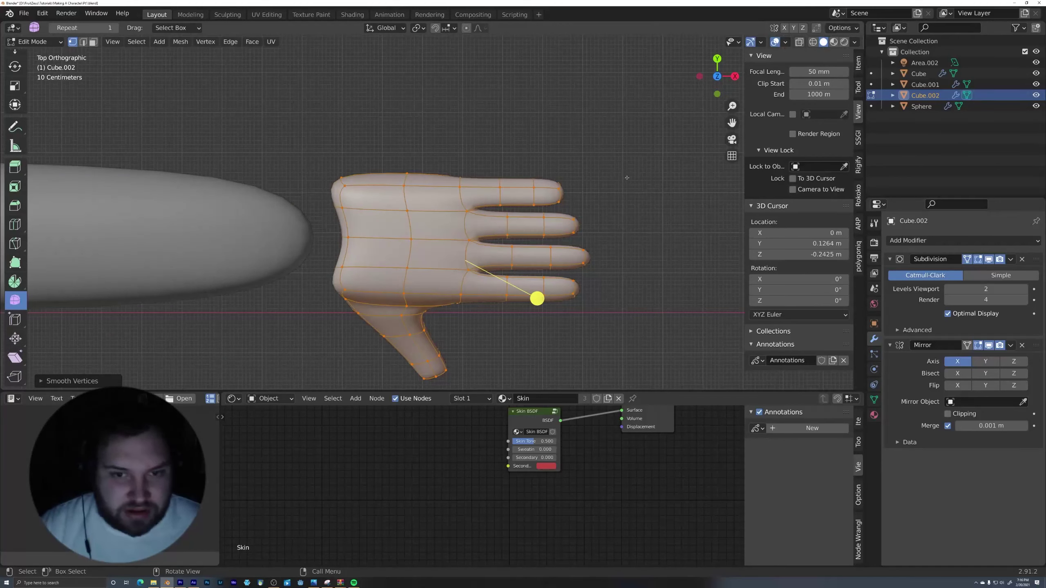
{"action": "key", "text": "alt+z"}
{"action": "left_click_drag", "start_coordinate": [309, 138], "coordinate": [596, 218]}
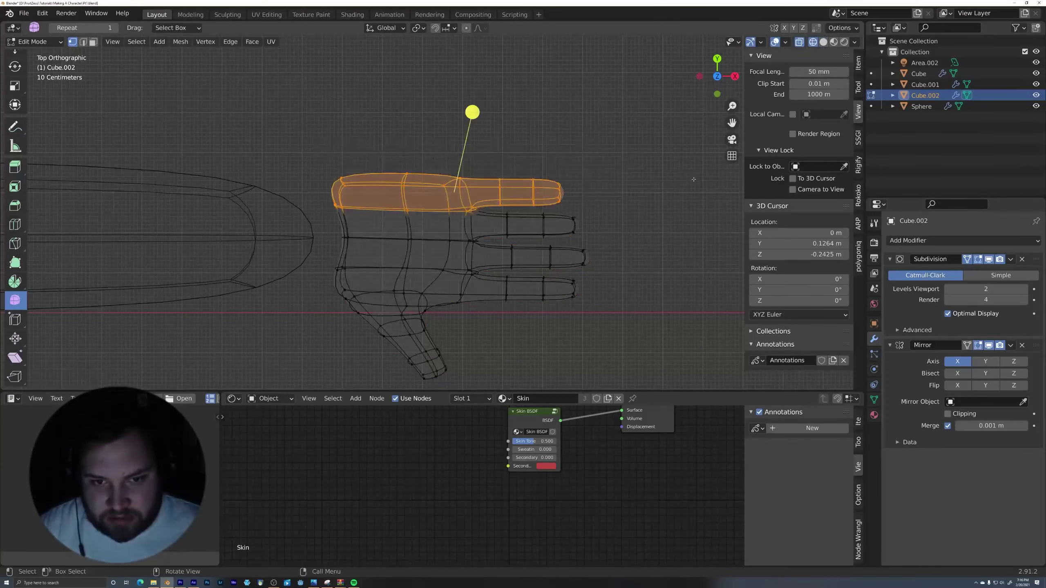
{"action": "key", "text": "r"}
{"action": "left_click", "coordinate": [683, 144]}
{"action": "key", "text": "alt+z"}
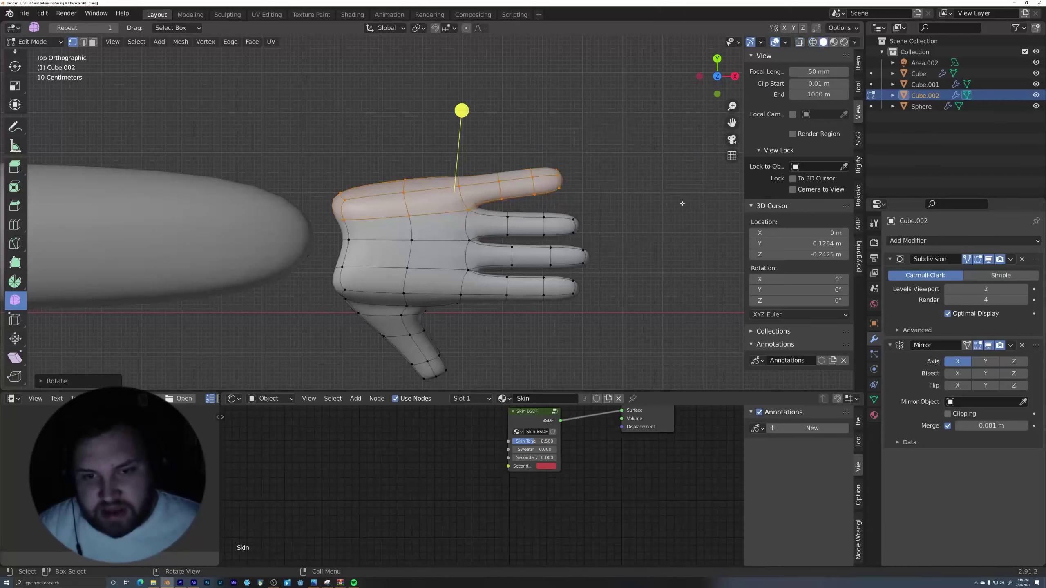
{"action": "middle_click_drag", "start_coordinate": [683, 204], "coordinate": [431, 229]}
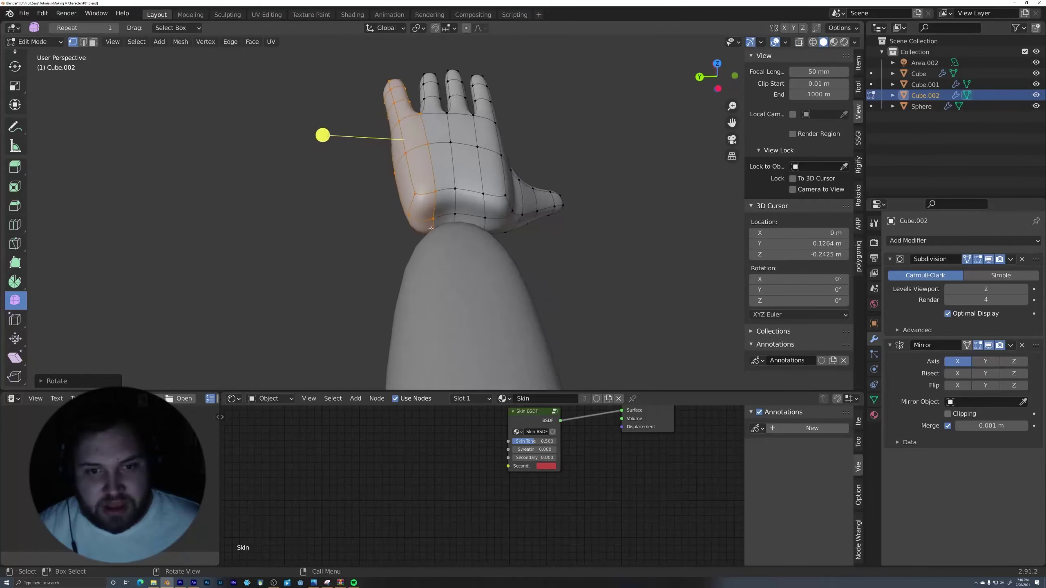
- Delete the vertices in the middle of the wrist end to leave the hand open there
{"action": "middle_click_drag", "start_coordinate": [426, 180], "coordinate": [533, 213]}
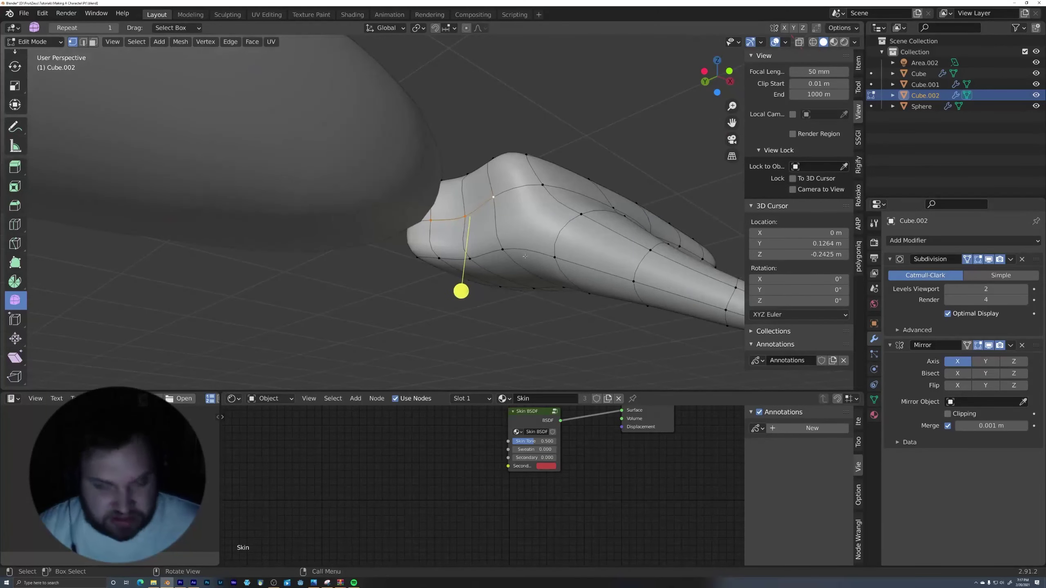
{"action": "mouse_move", "coordinate": [525, 256]}
{"action": "middle_mouse_down"}
{"action": "mouse_move", "coordinate": [535, 230]}
{"action": "mouse_move", "coordinate": [510, 246]}
{"action": "middle_mouse_up"}
{"action": "key", "text": "x"}
{"action": "left_click", "coordinate": [529, 221]}
{"action": "key", "text": "2"}
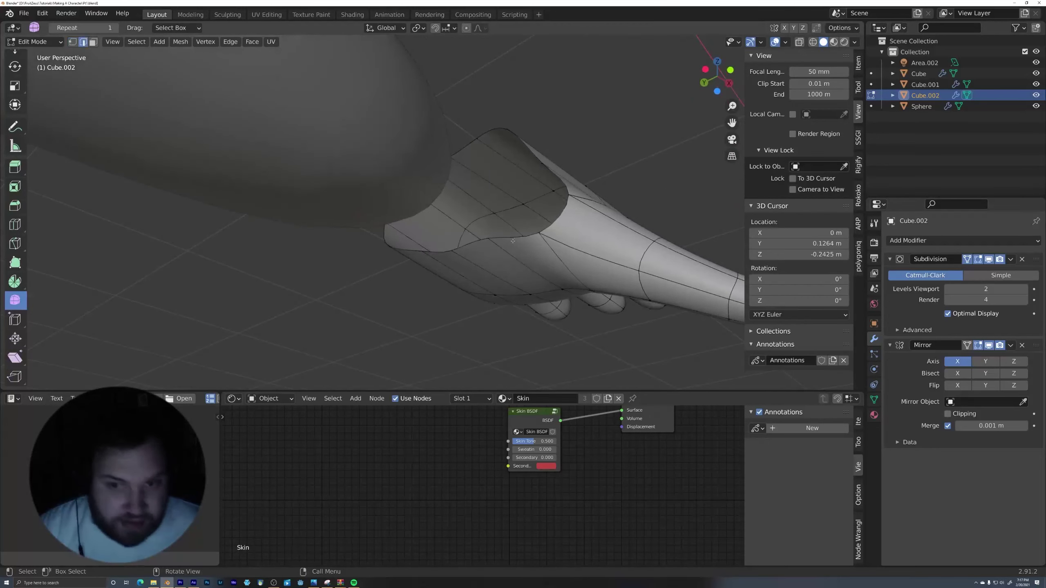
{"action": "middle_click_drag", "start_coordinate": [565, 210], "coordinate": [597, 159]}
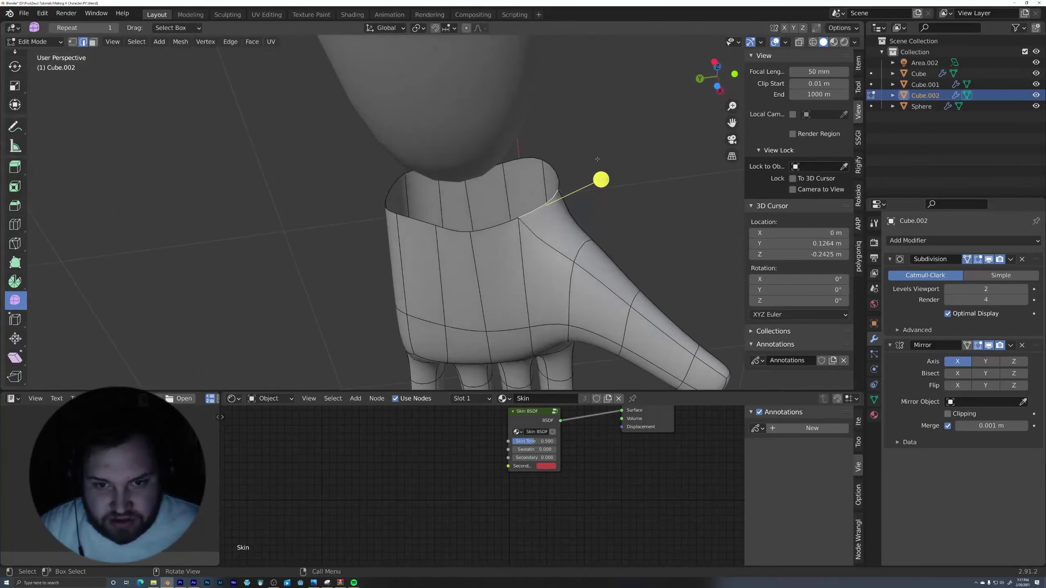
{"action": "middle_click_drag", "start_coordinate": [563, 191], "coordinate": [402, 246]}
- Edit the body mesh in wireframe and delete the vertex at the tip of one arm to open its end
{"action": "scroll", "coordinate": [409, 232], "scroll_direction": "up", "scroll_amount": 5}
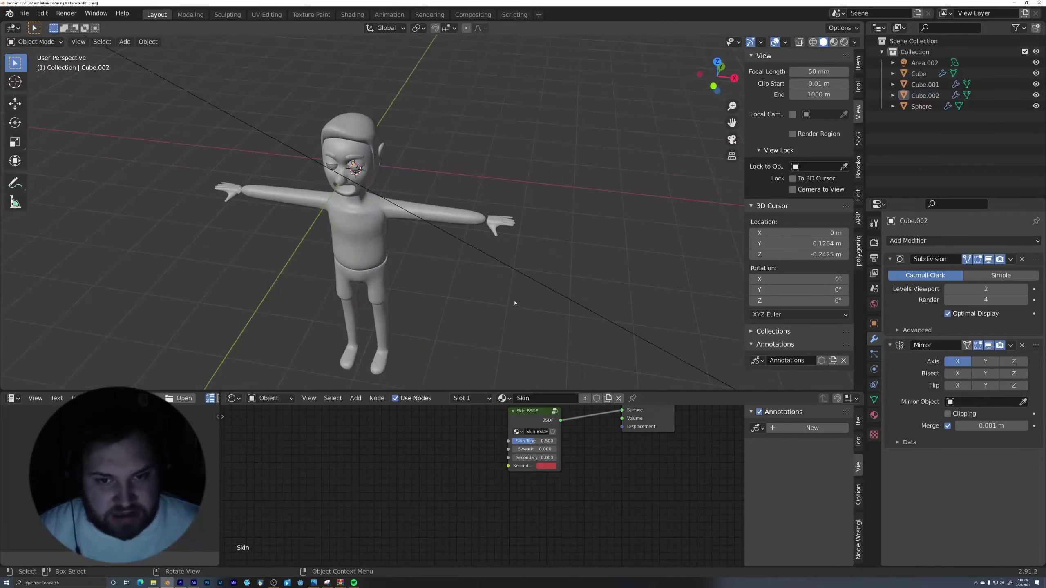
{"action": "scroll", "coordinate": [516, 304], "scroll_direction": "up", "scroll_amount": 2}
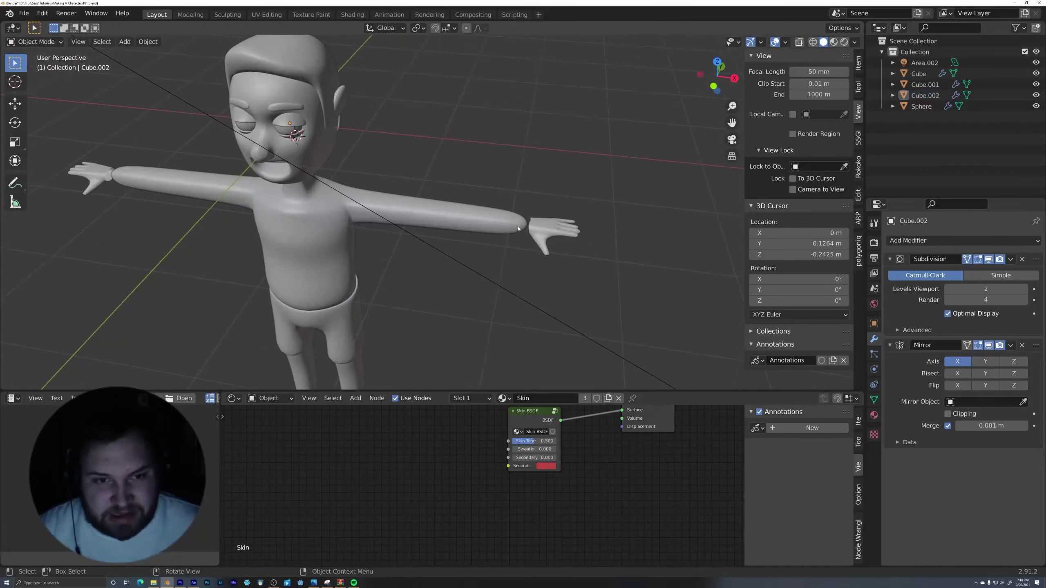
{"action": "left_click", "coordinate": [490, 216]}
{"action": "middle_click_drag", "start_coordinate": [550, 204], "coordinate": [563, 271]}
{"action": "key", "text": "Tab"}
{"action": "key", "text": "1"}
{"action": "key", "text": "alt+z"}
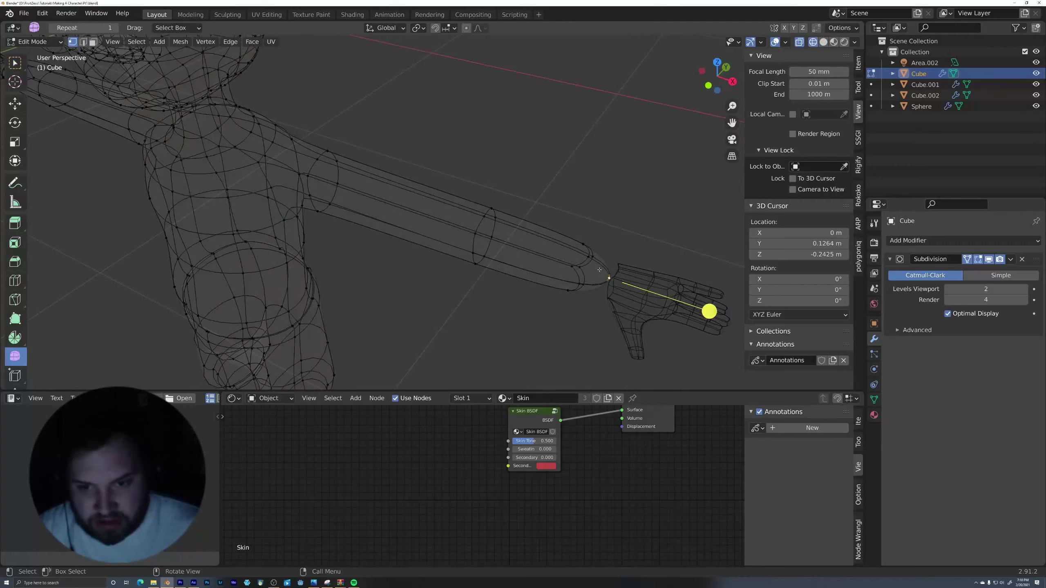
{"action": "key", "text": "x"}
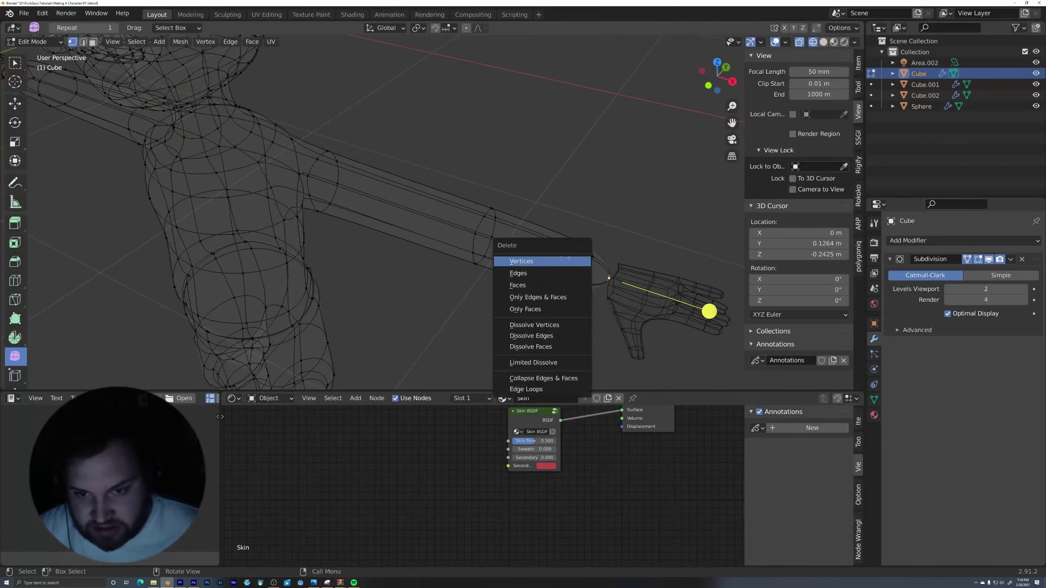
{"action": "left_click", "coordinate": [572, 262]}
- Delete the tip vertex of the opposite arm so that its end is open as well
{"action": "scroll", "coordinate": [576, 257], "scroll_direction": "down", "scroll_amount": 4}
{"action": "middle_click_drag", "start_coordinate": [592, 244], "coordinate": [474, 169]}
{"action": "scroll", "coordinate": [568, 271], "scroll_direction": "down", "scroll_amount": 4}
{"action": "middle_click_drag", "start_coordinate": [408, 256], "coordinate": [394, 278]}
{"action": "left_click_drag", "start_coordinate": [245, 192], "coordinate": [276, 244]}
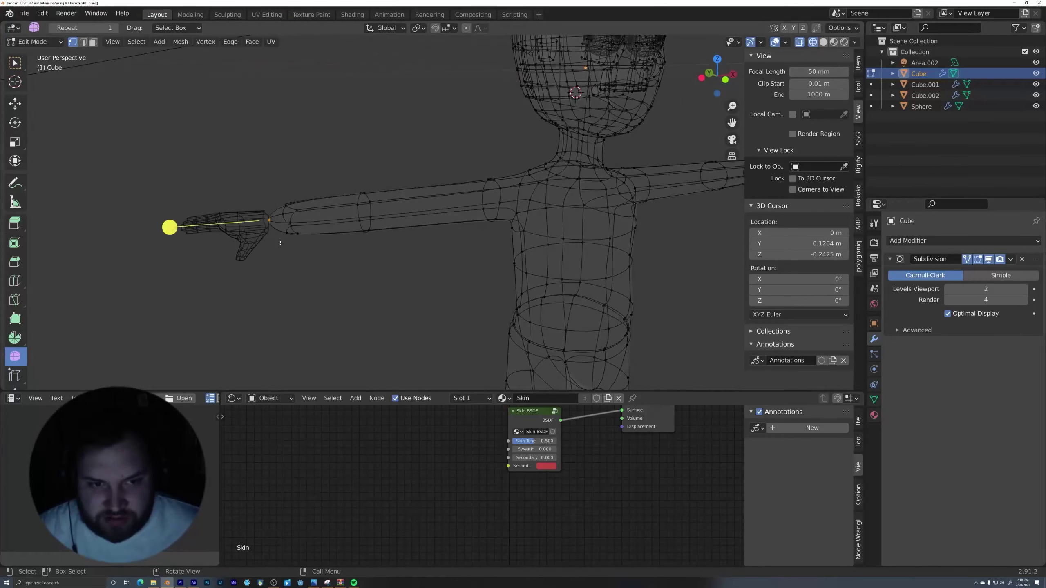
{"action": "key", "text": "x"}
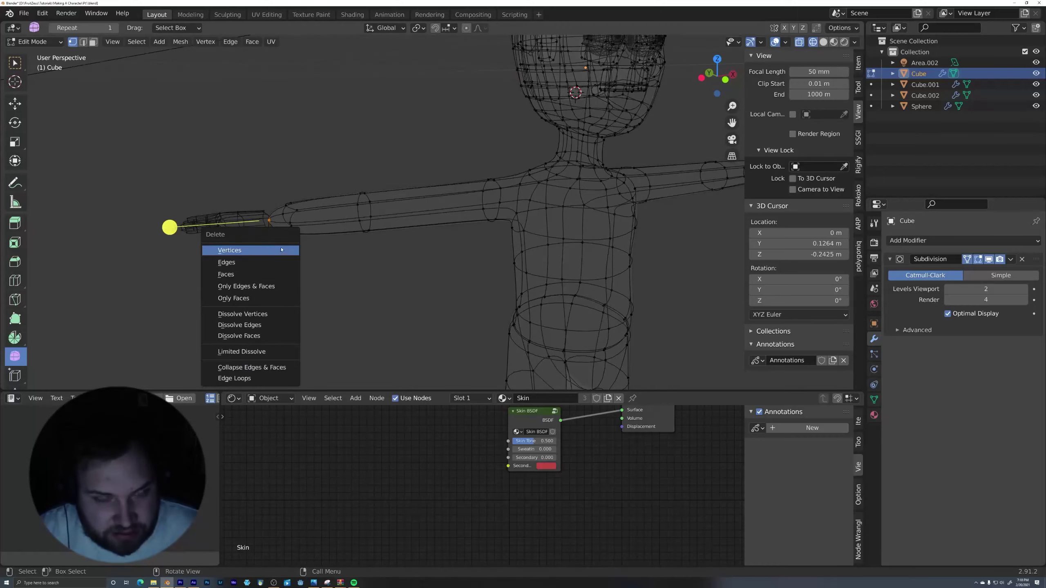
{"action": "left_click", "coordinate": [282, 250]}
- Select the open end rings of both arms in the front view and scale them to about 0.74 around Individual Origins
{"action": "middle_click_drag", "start_coordinate": [284, 251], "coordinate": [510, 229]}
{"action": "key", "text": "KP_1"}
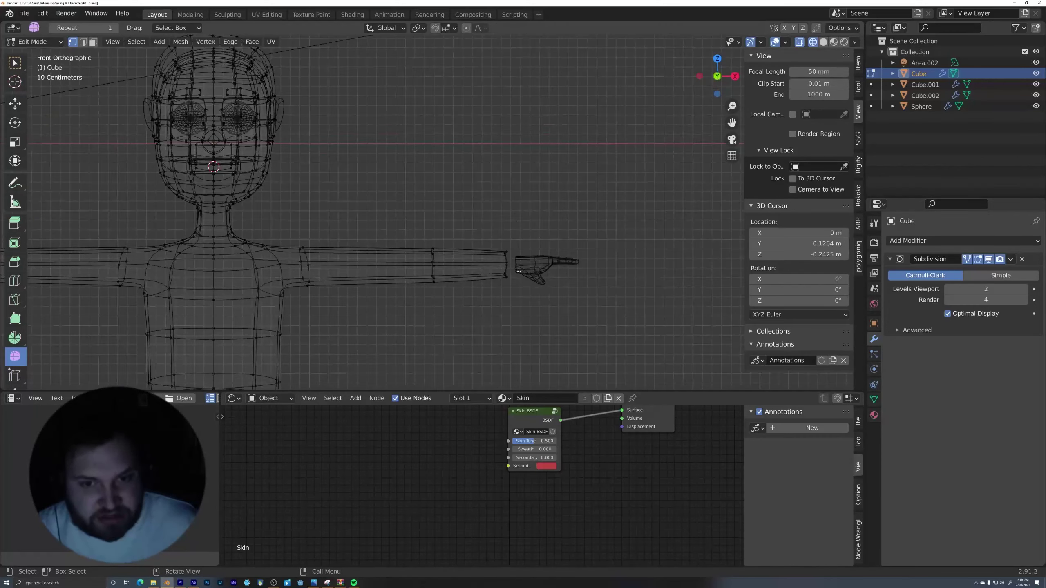
{"action": "middle_click_drag", "start_coordinate": [501, 173], "coordinate": [575, 273], "text": "ctrl"}
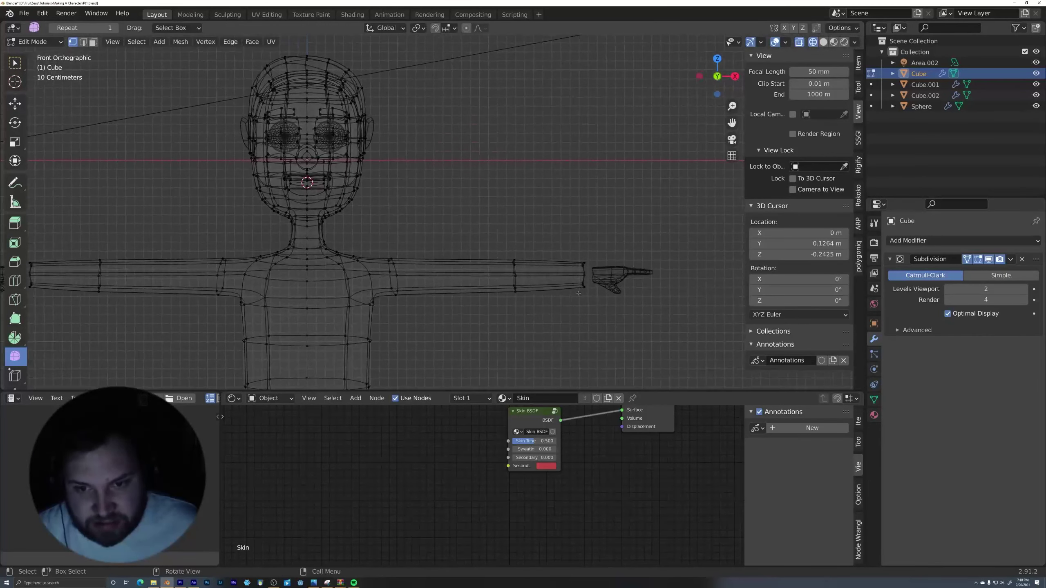
{"action": "left_click_drag", "start_coordinate": [568, 237], "coordinate": [601, 303]}
{"action": "middle_click_drag", "start_coordinate": [350, 275], "coordinate": [530, 264]}
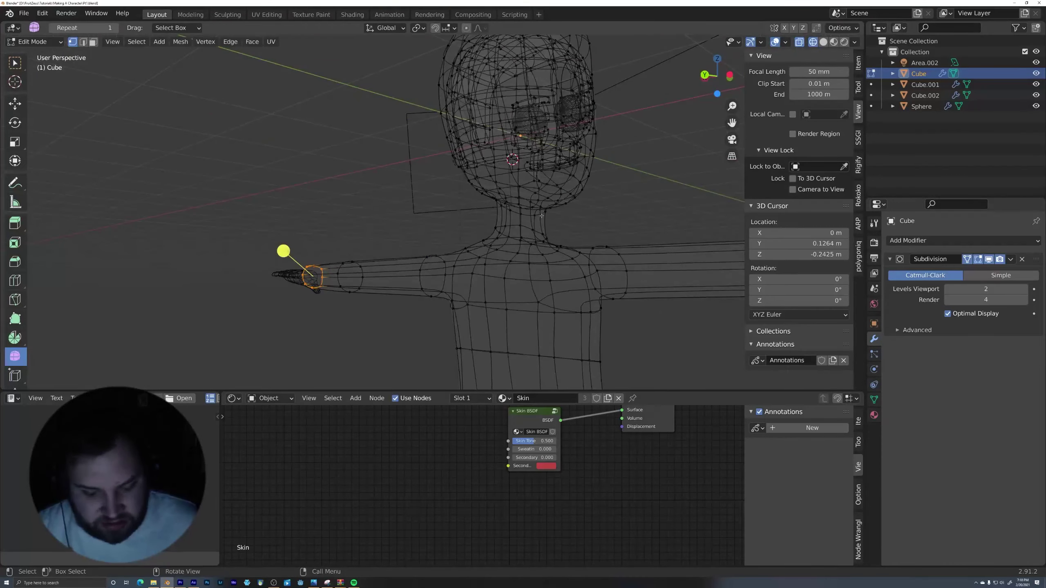
{"action": "key", "text": "KP_1"}
{"action": "middle_click_drag", "start_coordinate": [230, 237], "coordinate": [459, 204], "text": "shift"}
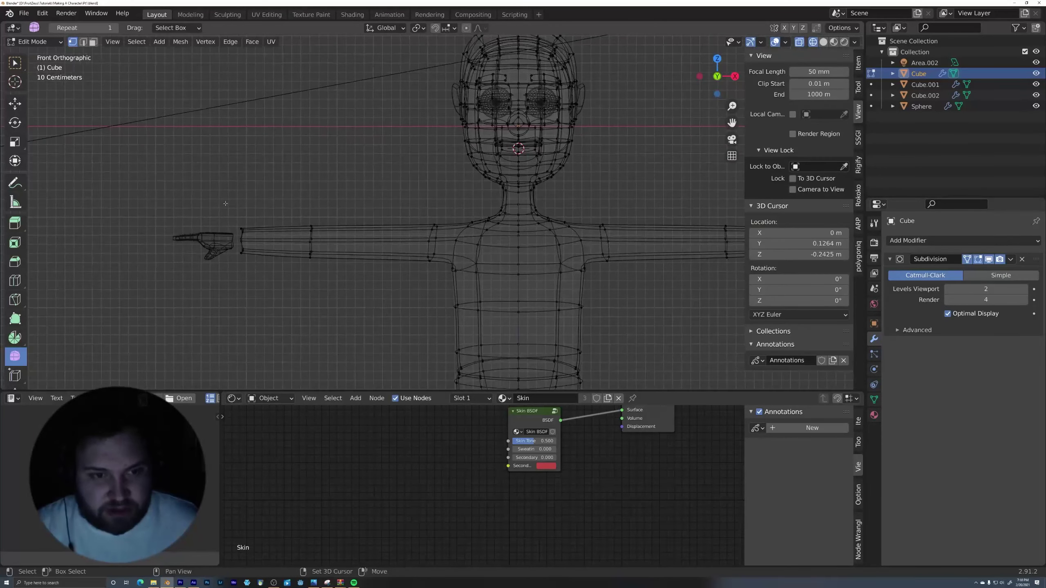
{"action": "left_click_drag", "start_coordinate": [215, 195], "coordinate": [258, 286], "text": "shift"}
{"action": "middle_click_drag", "start_coordinate": [615, 77], "coordinate": [473, 87], "text": "shift"}
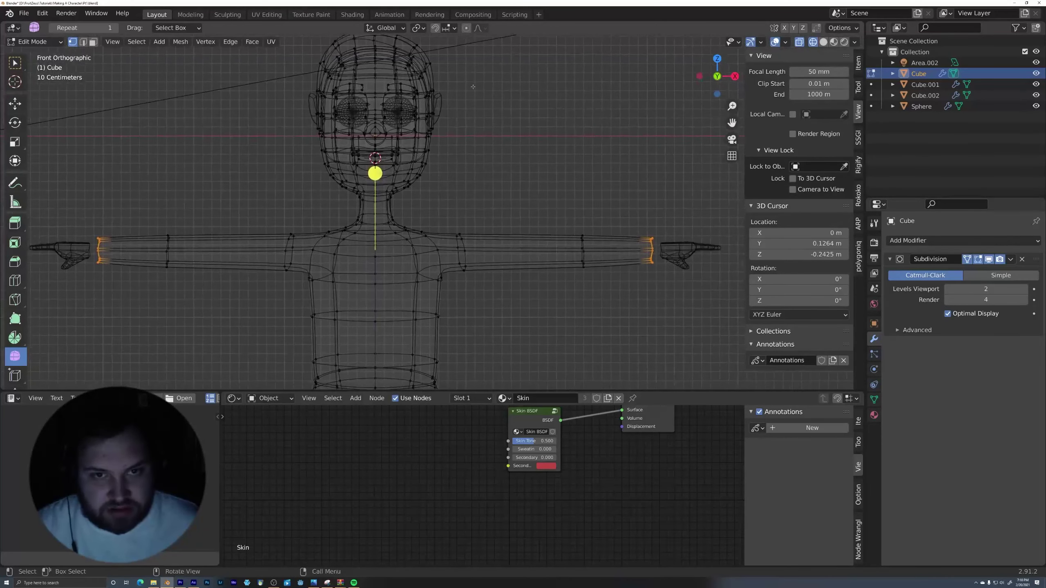
{"action": "left_click", "coordinate": [418, 28]}
{"action": "left_click", "coordinate": [445, 64]}
{"action": "key", "text": "s"}
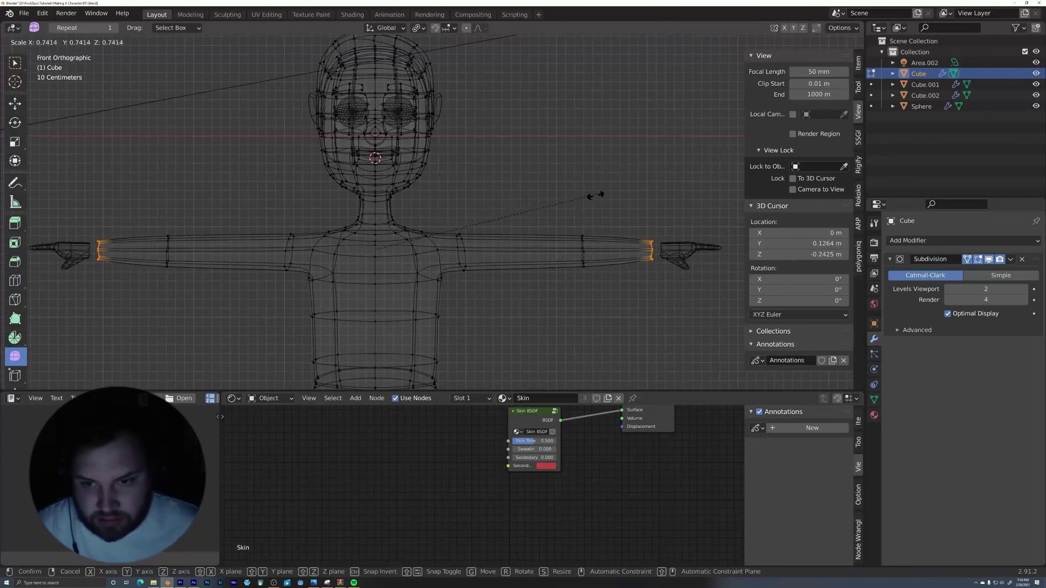
{"action": "left_click", "coordinate": [595, 196]}
- Scale the two arm-end rings along Z to fit the wrists, and return to solid shading
{"action": "middle_click_drag", "start_coordinate": [610, 180], "coordinate": [523, 175]}
{"action": "key", "text": "s"}
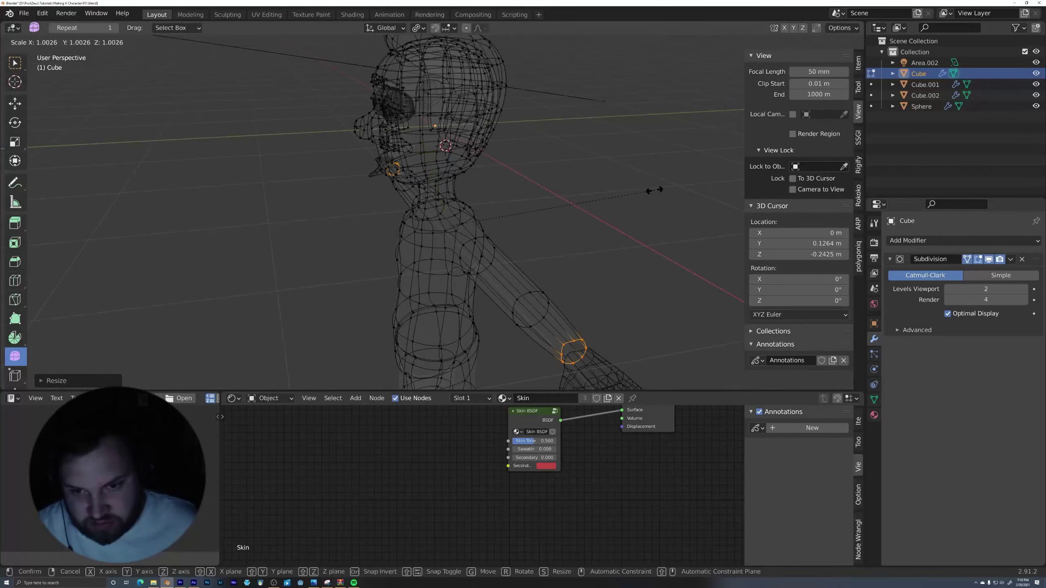
{"action": "key", "text": "z"}
{"action": "left_click", "coordinate": [604, 219]}
{"action": "key", "text": "z"}
{"action": "left_click", "coordinate": [678, 217]}
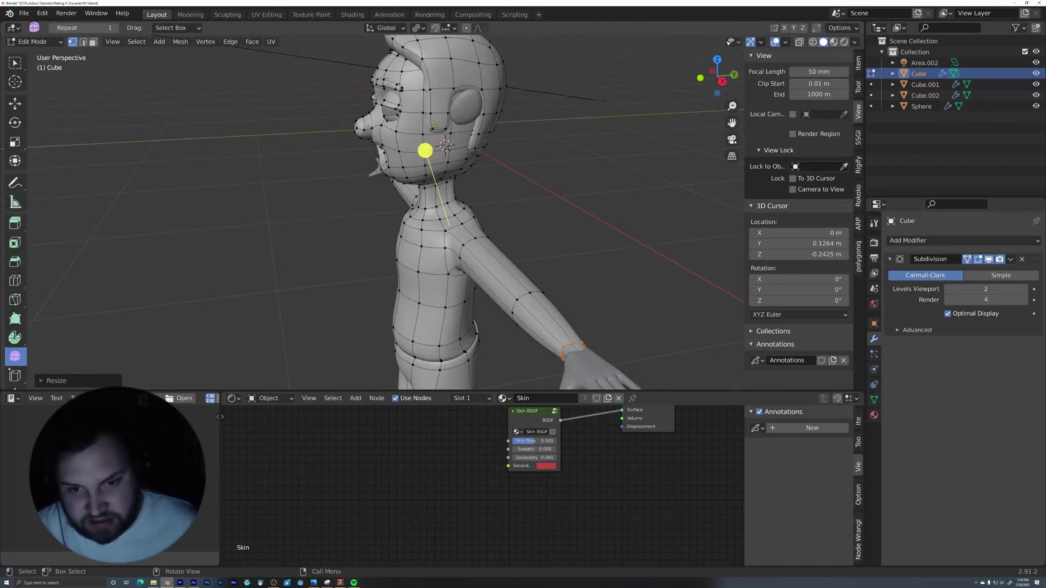
- Scale the forearm edge loops of both arms to about 0.79 along Z, and set the pivot back to Median Point
{"action": "left_click", "coordinate": [521, 299], "text": "alt"}
{"action": "mouse_move", "coordinate": [426, 289]}
{"action": "middle_mouse_down"}
{"action": "mouse_move", "coordinate": [499, 292]}
{"action": "mouse_move", "coordinate": [255, 249]}
{"action": "middle_mouse_up"}
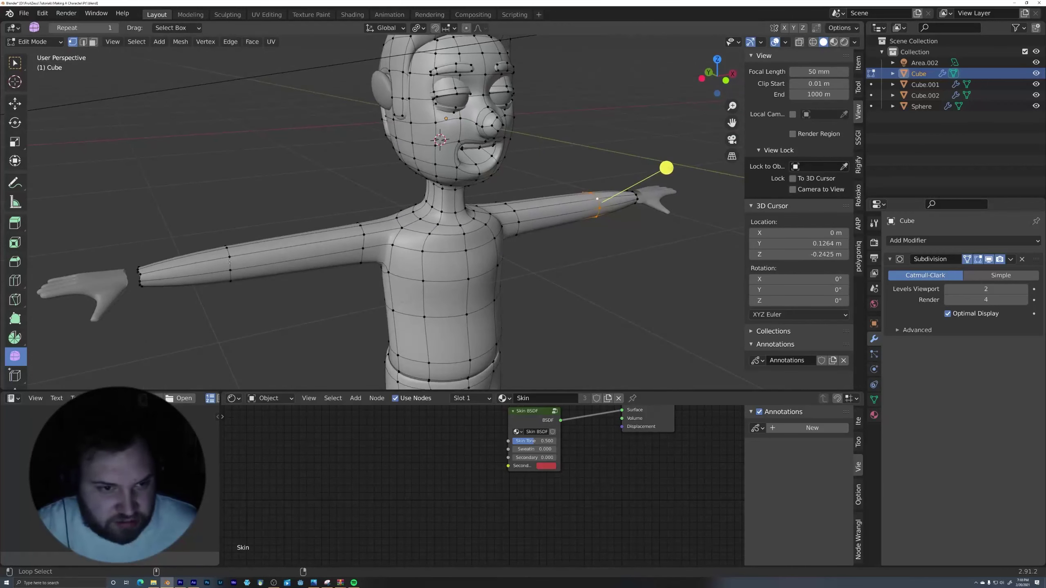
{"action": "key", "text": "s"}
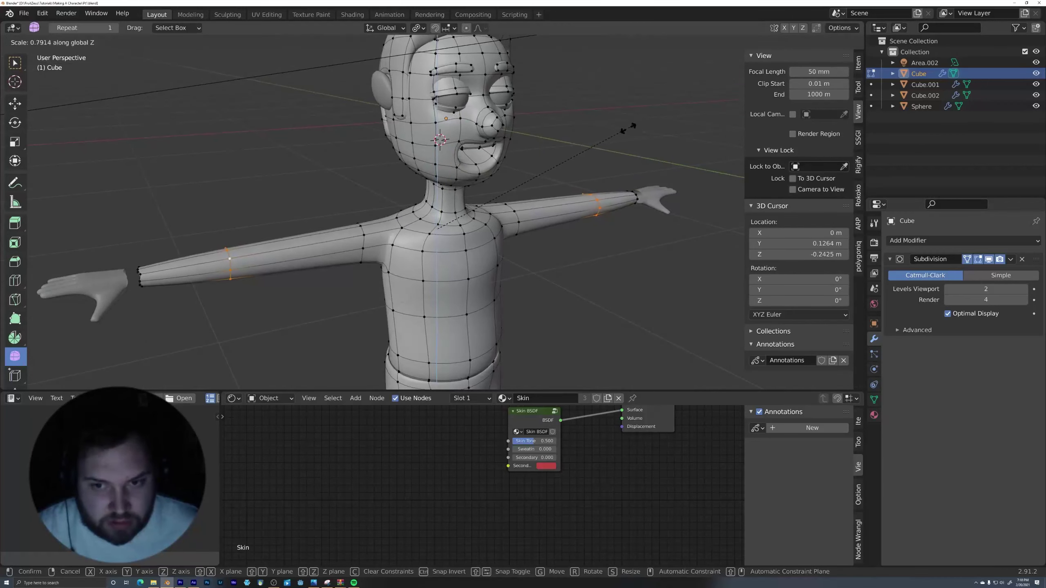
{"action": "left_click", "coordinate": [626, 130]}
{"action": "middle_click_drag", "start_coordinate": [626, 129], "coordinate": [583, 148]}
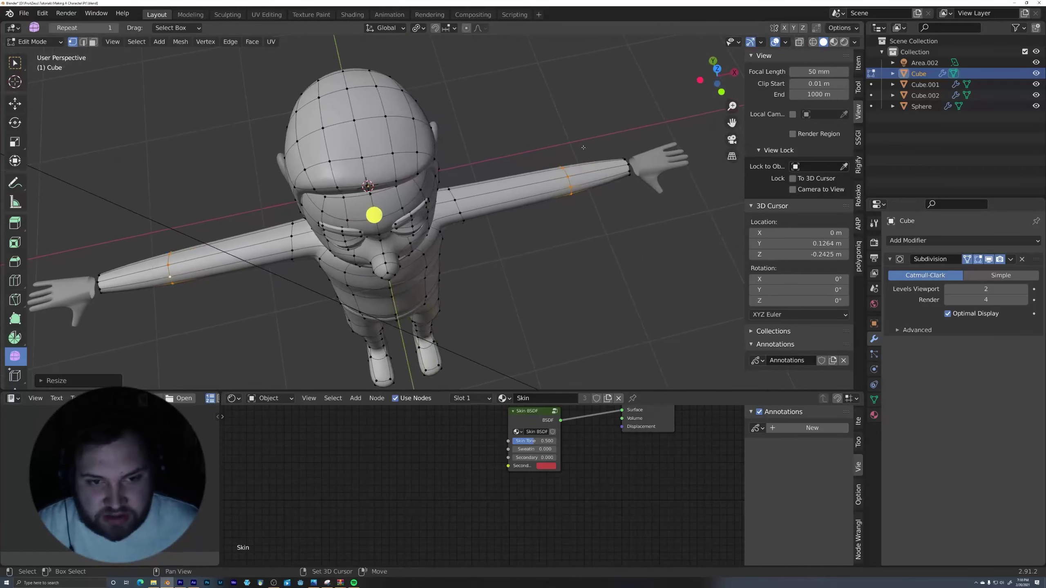
{"action": "left_click", "coordinate": [419, 27]}
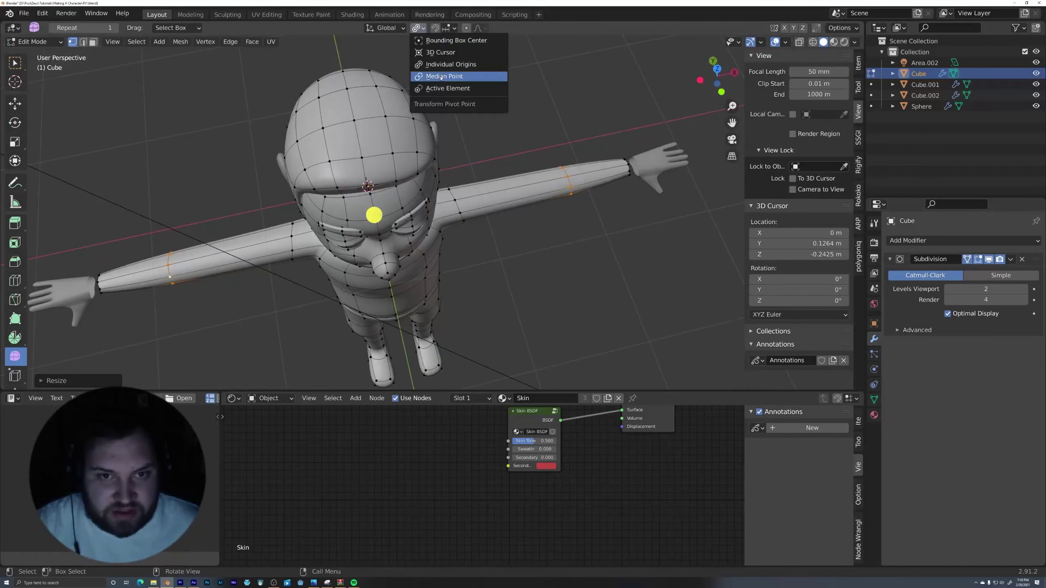
- Leave Edit Mode and apply the Mirror modifier of the hand object
{"action": "middle_click_drag", "start_coordinate": [598, 166], "coordinate": [536, 256]}
{"action": "scroll", "coordinate": [539, 248], "scroll_direction": "up", "scroll_amount": 2}
{"action": "key", "text": "Tab"}
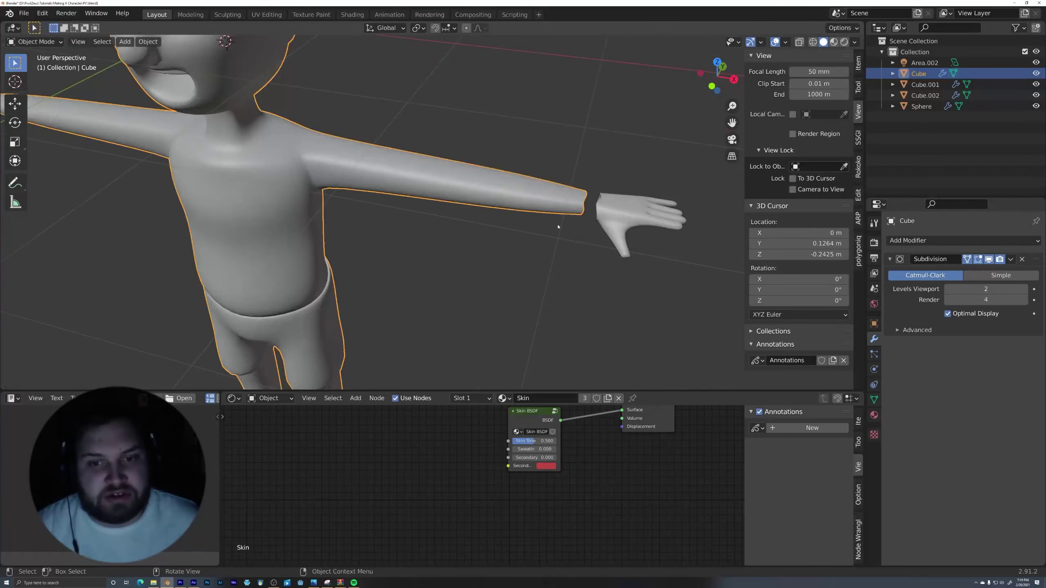
{"action": "scroll", "coordinate": [559, 222], "scroll_direction": "up", "scroll_amount": 3}
{"action": "left_click", "coordinate": [559, 223]}
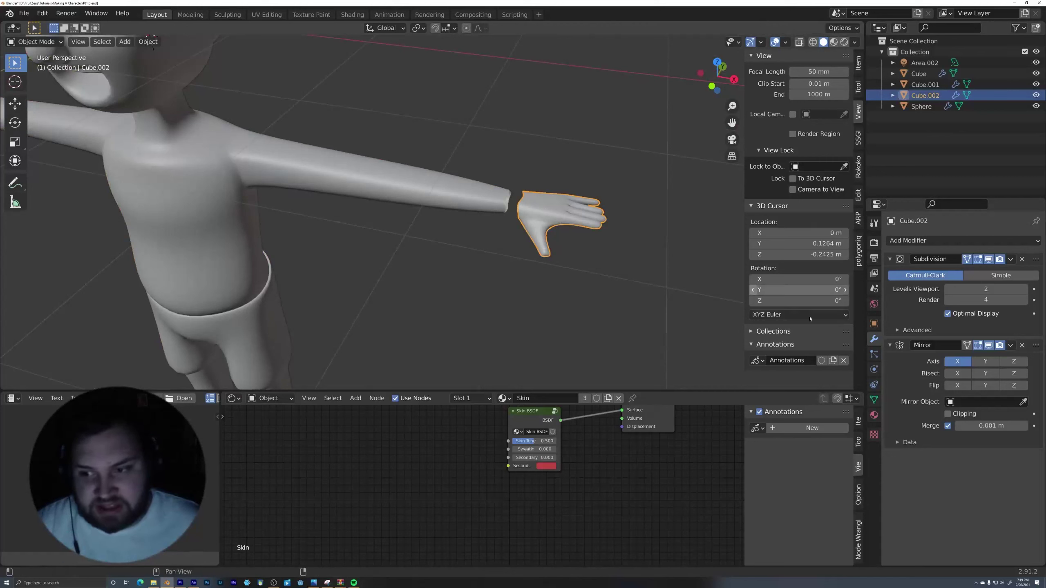
{"action": "left_click", "coordinate": [1011, 346]}
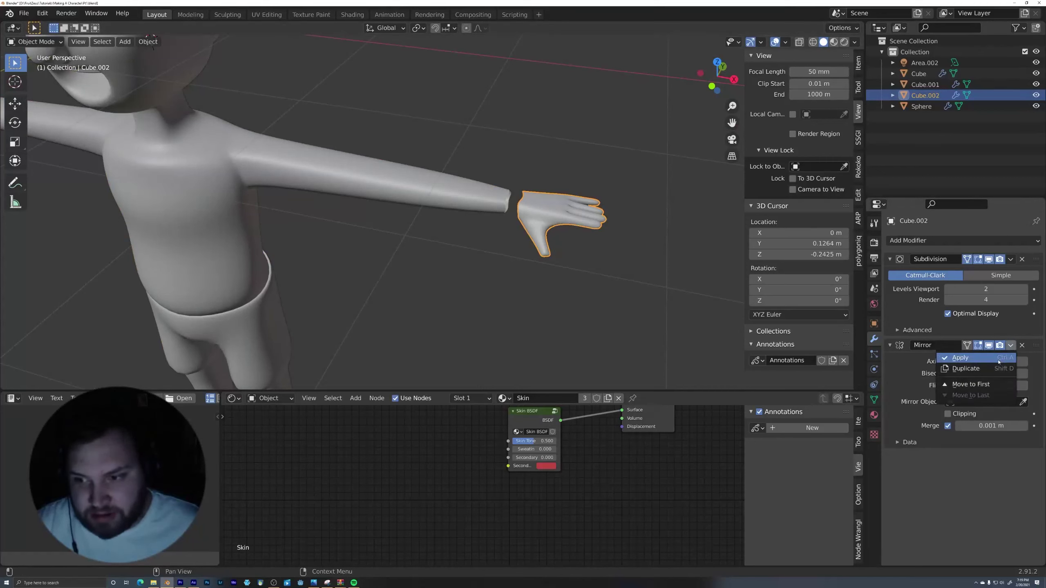
{"action": "left_click", "coordinate": [998, 358]}
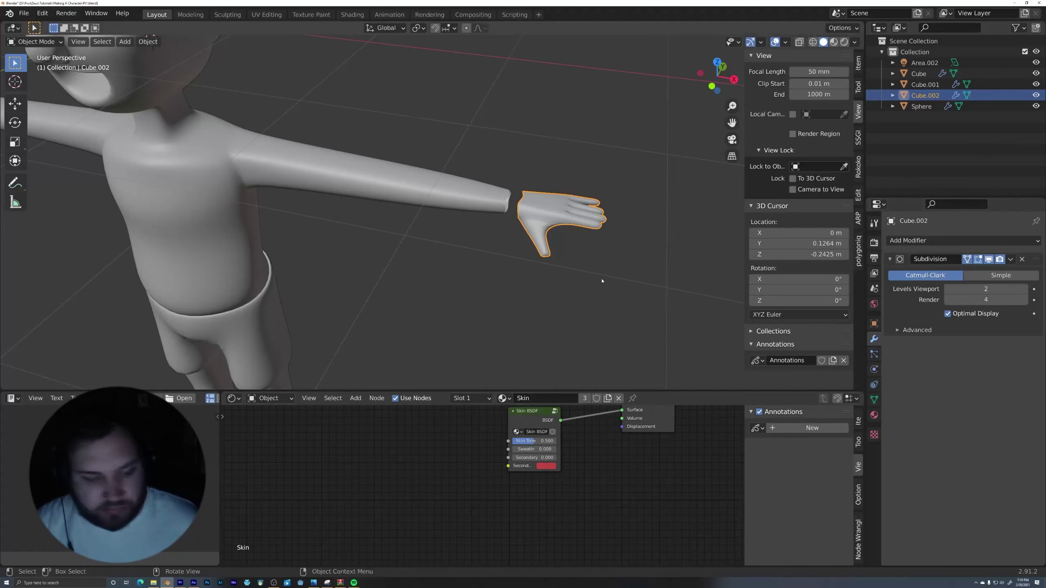
- Select the hands and the body, with the body active, and join them into one object
{"action": "middle_click_drag", "start_coordinate": [602, 281], "coordinate": [618, 249]}
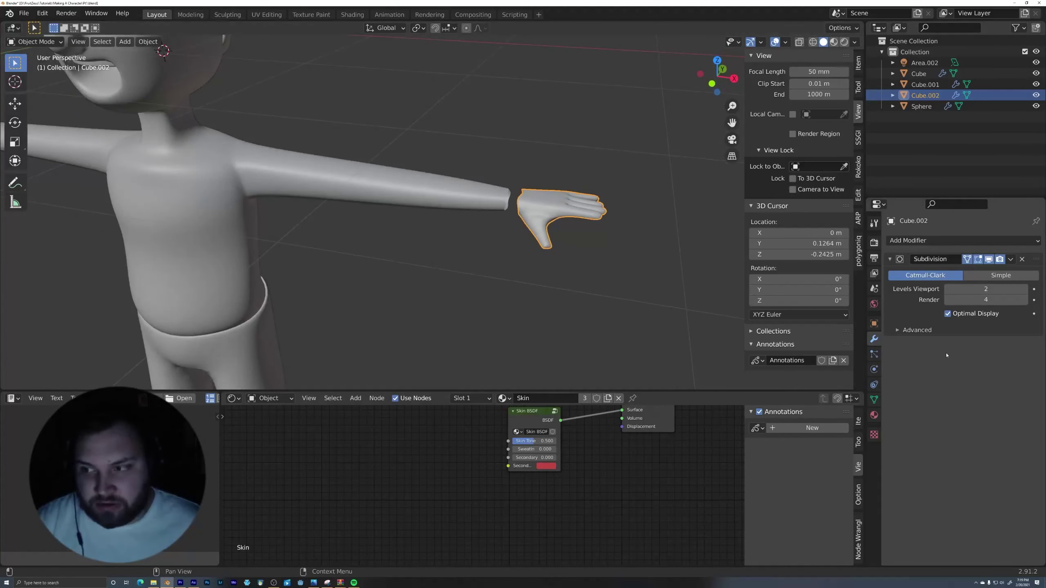
{"action": "mouse_move", "coordinate": [547, 243]}
{"action": "middle_mouse_down"}
{"action": "mouse_move", "coordinate": [492, 263]}
{"action": "mouse_move", "coordinate": [535, 248]}
{"action": "middle_mouse_up"}
{"action": "left_click", "coordinate": [489, 204]}
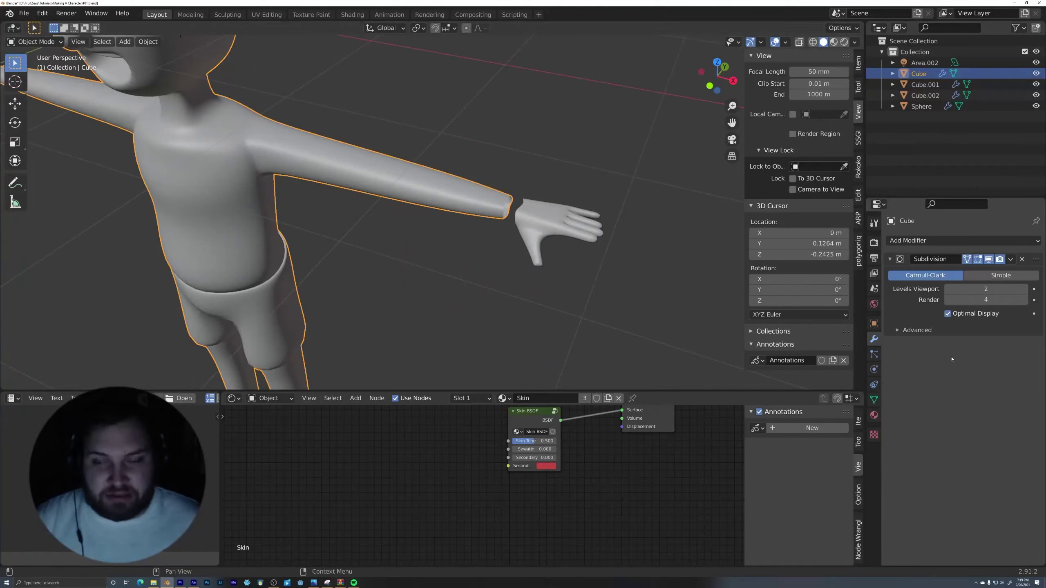
{"action": "middle_click_drag", "start_coordinate": [630, 260], "coordinate": [571, 217]}
{"action": "scroll", "coordinate": [619, 246], "scroll_direction": "up", "scroll_amount": 3}
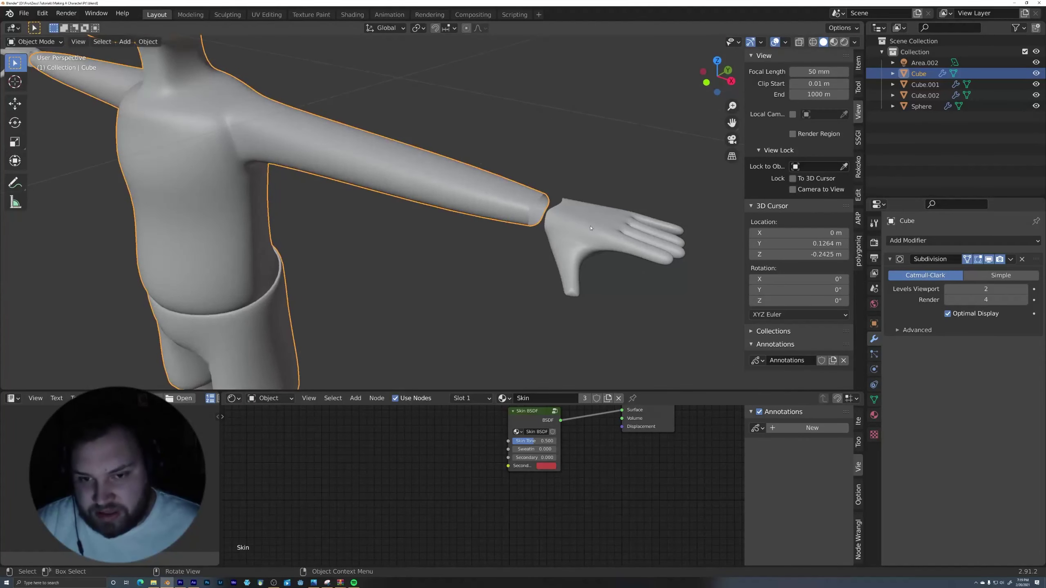
{"action": "left_click", "coordinate": [610, 228]}
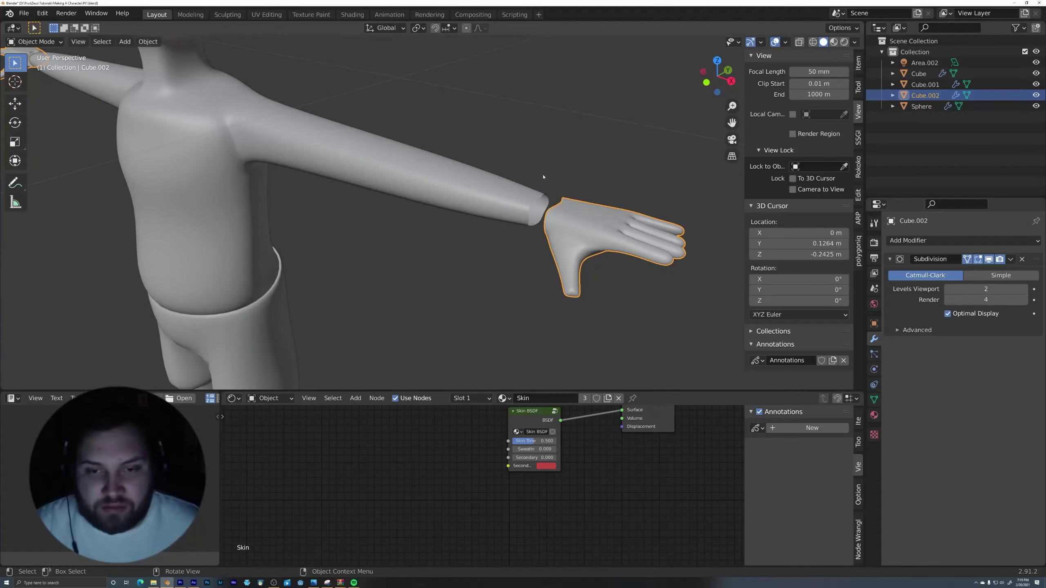
{"action": "left_click", "coordinate": [510, 201], "text": "shift"}
{"action": "scroll", "coordinate": [529, 184], "scroll_direction": "down", "scroll_amount": 4}
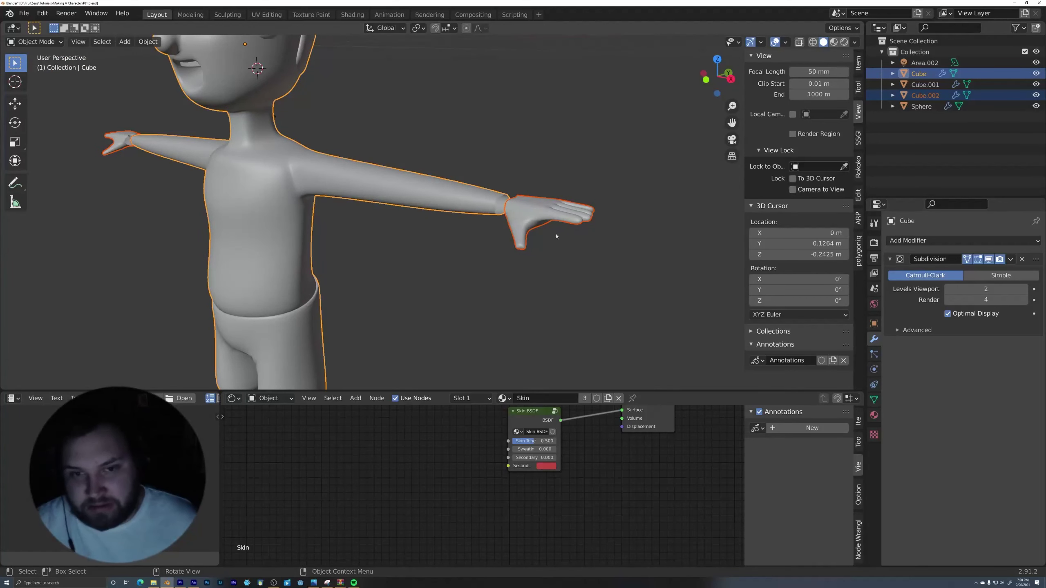
{"action": "middle_click_drag", "start_coordinate": [556, 236], "coordinate": [569, 285]}
{"action": "key", "text": "ctrl+j"}
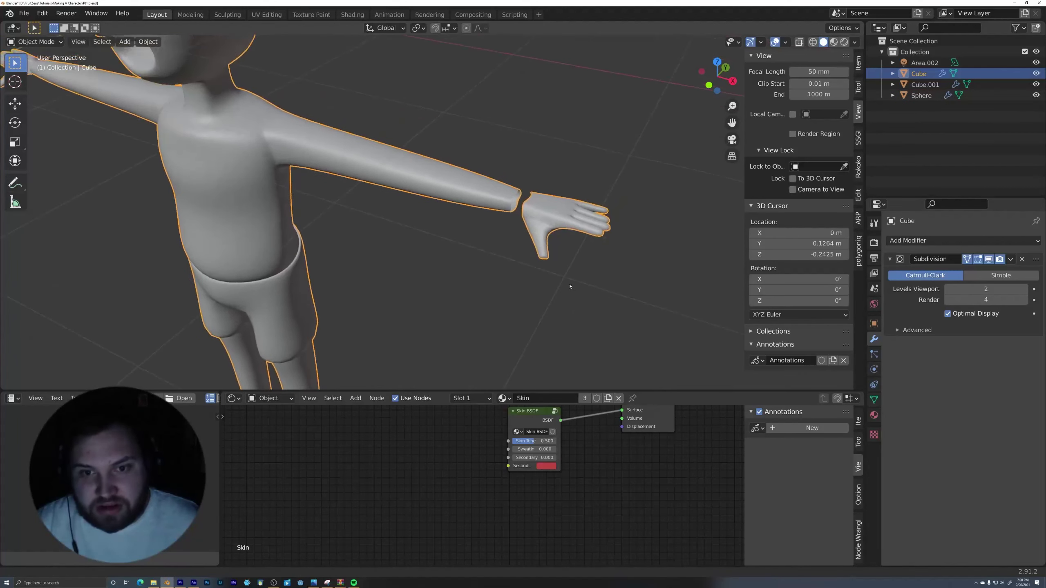
- Select the open arm-end loop and the facing wrist loop in Edit Mode and connect them with Bridge Edge Loops
{"action": "scroll", "coordinate": [569, 285], "scroll_direction": "up", "scroll_amount": 2}
{"action": "key", "text": "Tab"}
{"action": "middle_click_drag", "start_coordinate": [572, 223], "coordinate": [559, 262], "text": "shift"}
{"action": "scroll", "coordinate": [559, 261], "scroll_direction": "up", "scroll_amount": 3}
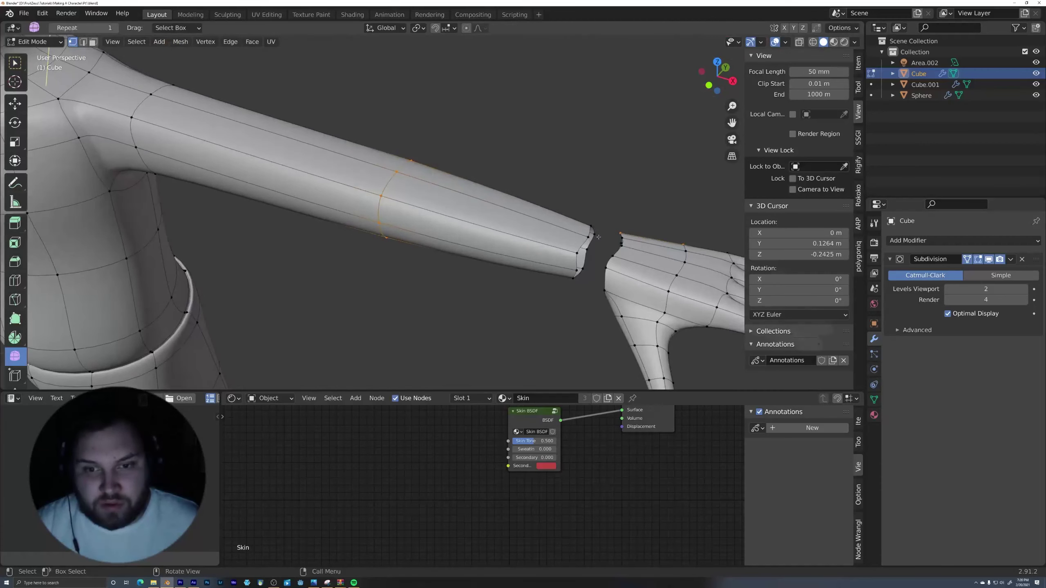
{"action": "left_click", "coordinate": [584, 248], "text": "alt"}
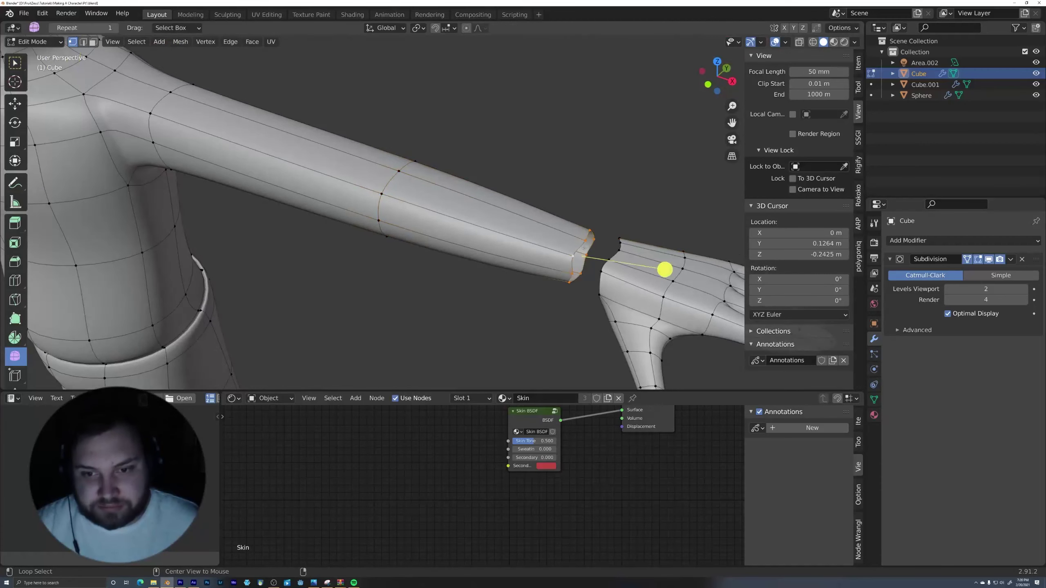
{"action": "left_click", "coordinate": [617, 255], "text": "alt+shift"}
{"action": "middle_click_drag", "start_coordinate": [592, 264], "coordinate": [442, 217]}
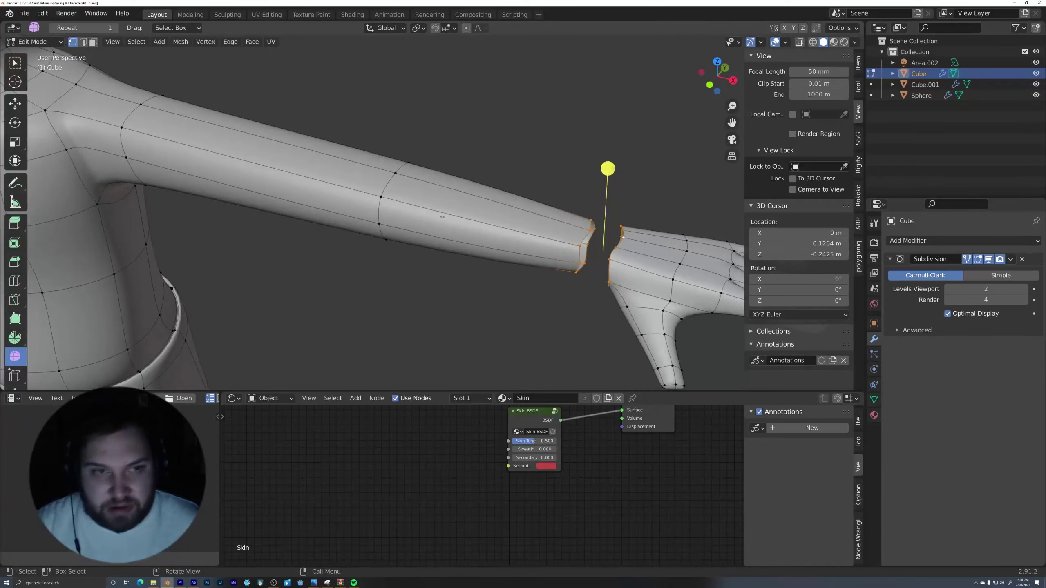
{"action": "left_click", "coordinate": [237, 42]}
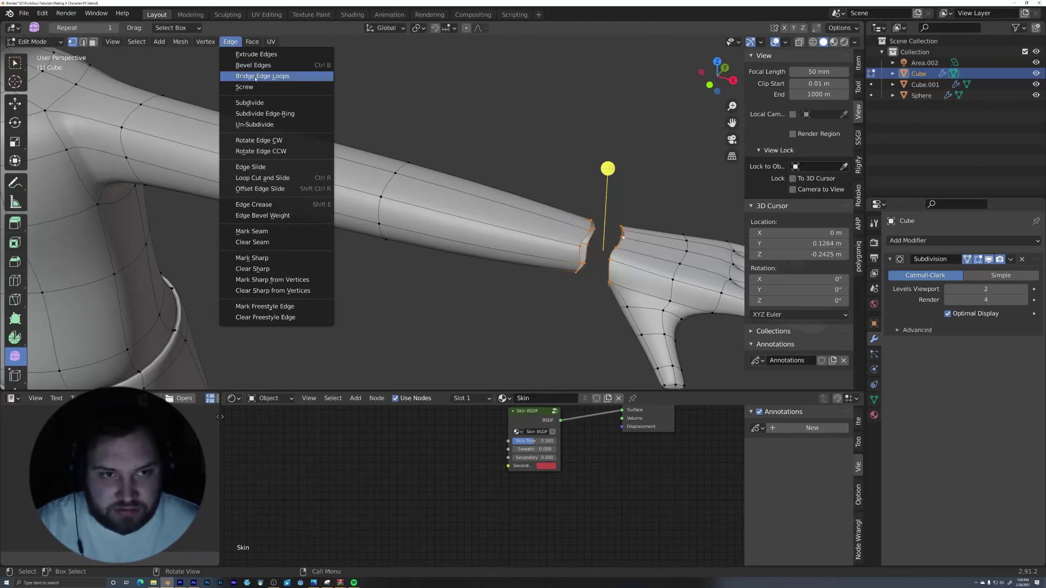
{"action": "left_click", "coordinate": [253, 77]}
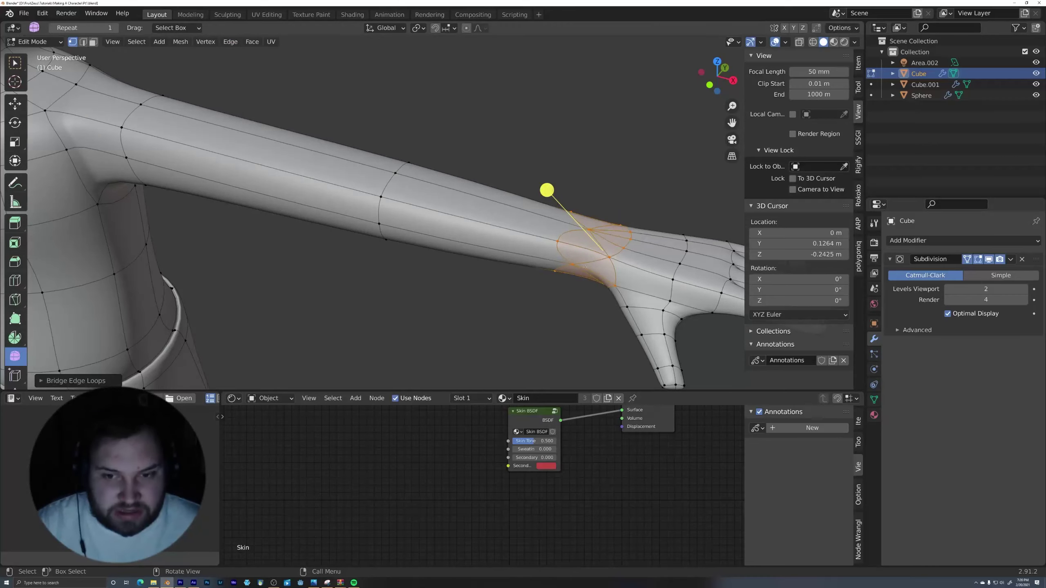
- Select the open wrist loop and the facing arm-end loop on the opposite arm and connect them with Bridge Edge Loops
{"action": "middle_click_drag", "start_coordinate": [584, 267], "coordinate": [597, 233]}
{"action": "scroll", "coordinate": [598, 234], "scroll_direction": "down", "scroll_amount": 3}
{"action": "middle_click_drag", "start_coordinate": [247, 210], "coordinate": [453, 220], "text": "shift"}
{"action": "middle_click_drag", "start_coordinate": [453, 220], "coordinate": [618, 247]}
{"action": "middle_click_drag", "start_coordinate": [226, 284], "coordinate": [383, 249], "text": "shift"}
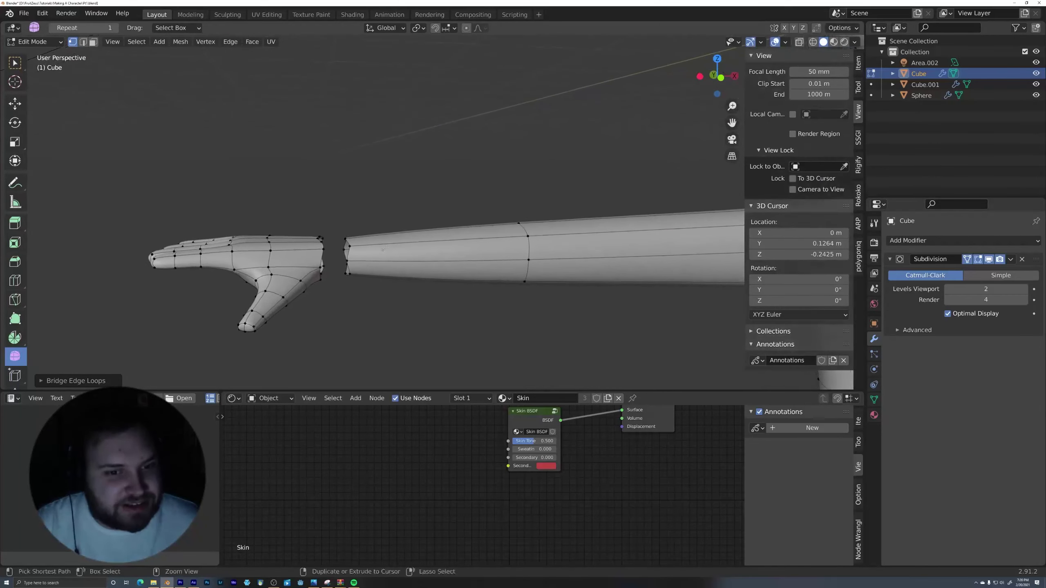
{"action": "left_click", "coordinate": [323, 258], "text": "alt"}
{"action": "left_click", "coordinate": [349, 253], "text": "alt+shift"}
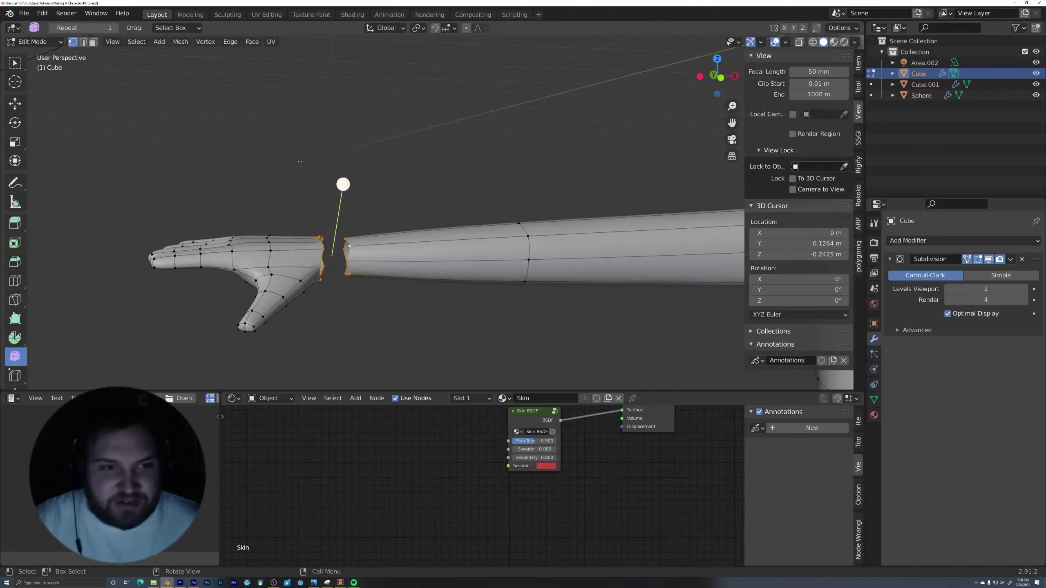
{"action": "left_click", "coordinate": [224, 45]}
{"action": "left_click", "coordinate": [249, 76]}
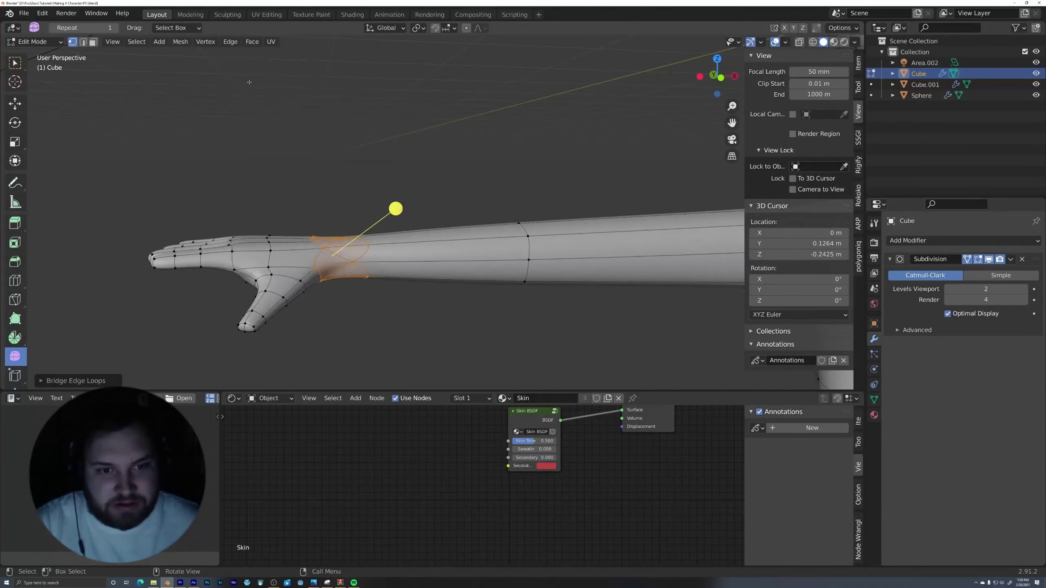
- Examine the smoothed transition between the newly bridged wrist and the forearm in Object Mode
{"action": "middle_click_drag", "start_coordinate": [427, 151], "coordinate": [593, 247]}
{"action": "key", "text": "Tab"}
{"action": "key", "text": "Tab"}
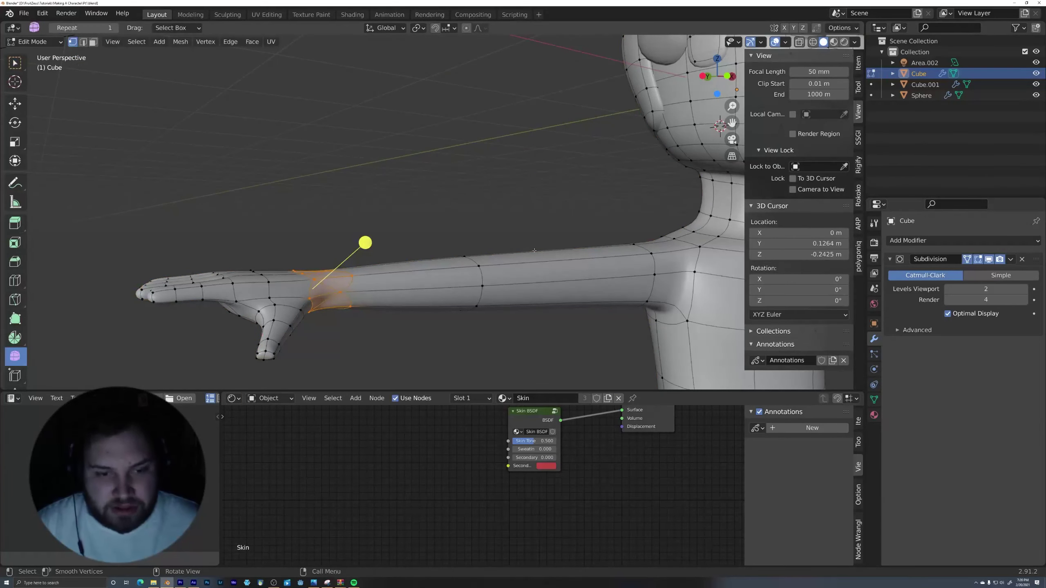
{"action": "scroll", "coordinate": [436, 299], "scroll_direction": "up", "scroll_amount": 6}
{"action": "key", "text": "Tab"}
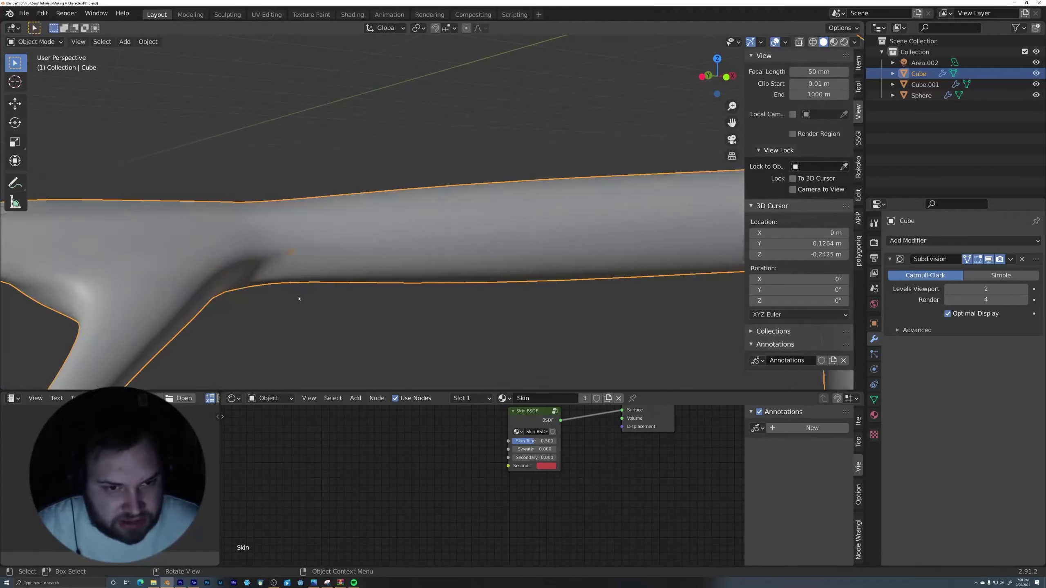
{"action": "middle_click_drag", "start_coordinate": [299, 298], "coordinate": [289, 319]}
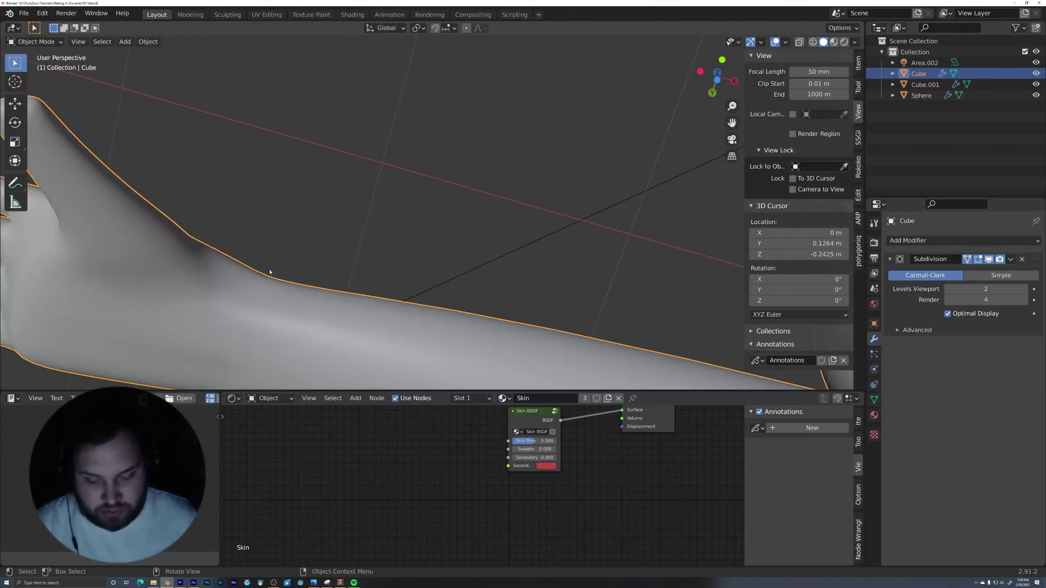
{"action": "middle_click_drag", "start_coordinate": [496, 176], "coordinate": [543, 186], "text": "ctrl"}
- Select the entire body mesh in Edit Mode, recalculate its normals, and return to Object Mode
{"action": "key", "text": "Tab"}
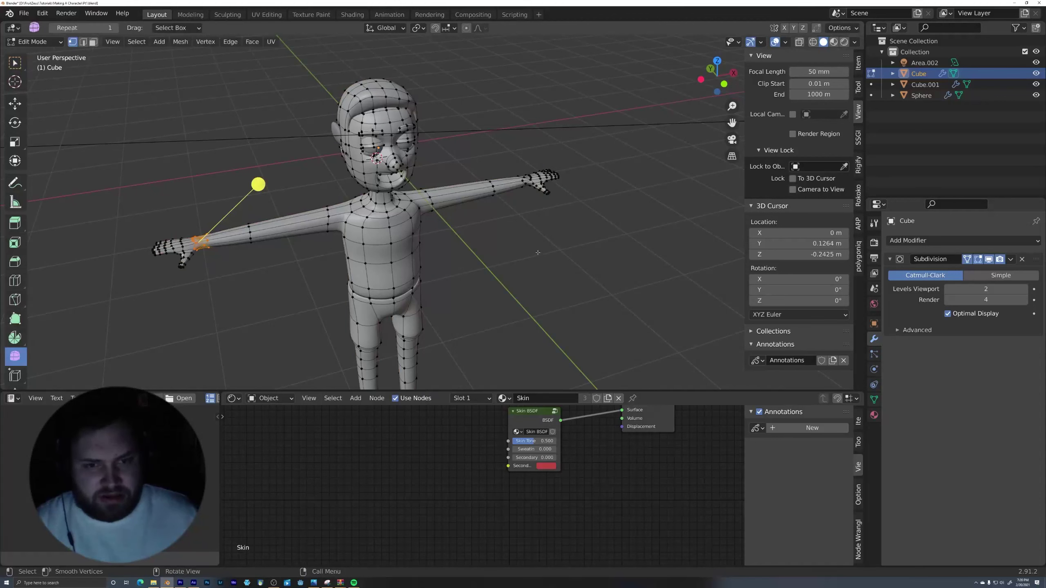
{"action": "key", "text": "a"}
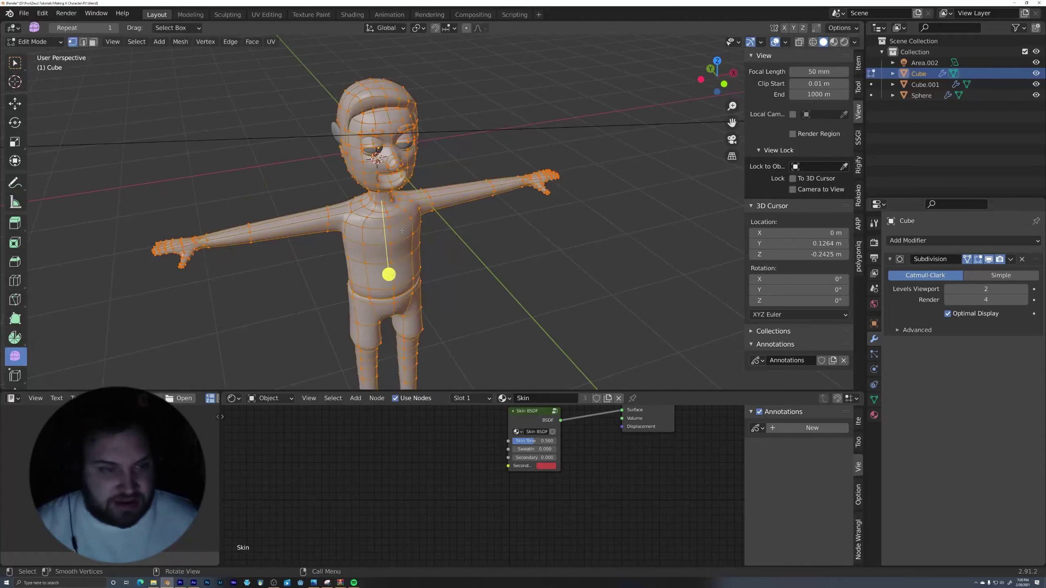
{"action": "key", "text": "shift+n"}
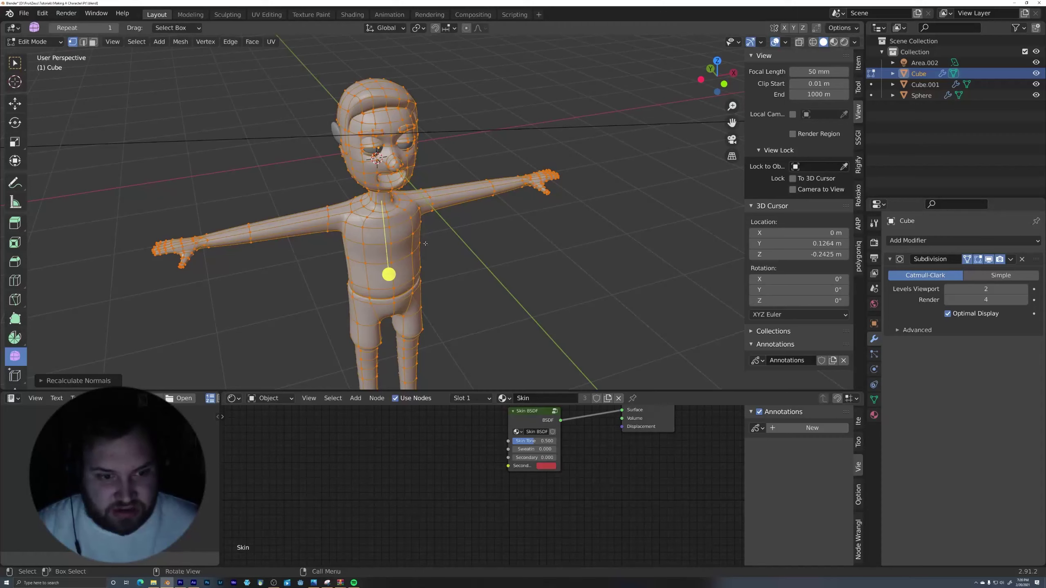
{"action": "key", "text": "Tab"}
- Check the character's overall dimensions from the front view
{"action": "middle_click_drag", "start_coordinate": [479, 241], "coordinate": [560, 159]}
{"action": "scroll", "coordinate": [531, 210], "scroll_direction": "down", "scroll_amount": 5}
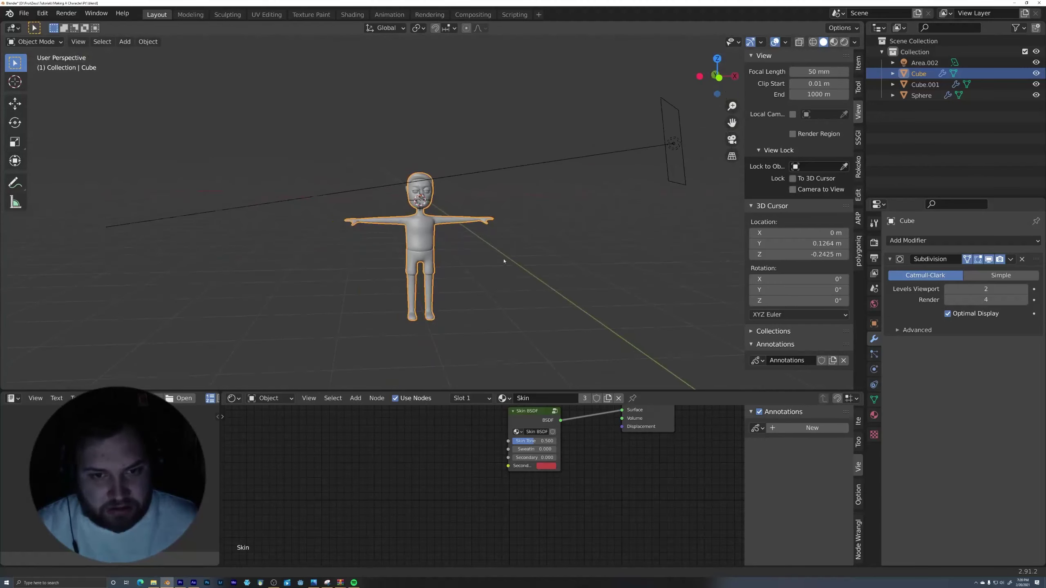
{"action": "middle_click_drag", "start_coordinate": [504, 262], "coordinate": [499, 298]}
{"action": "key", "text": "KP_1"}
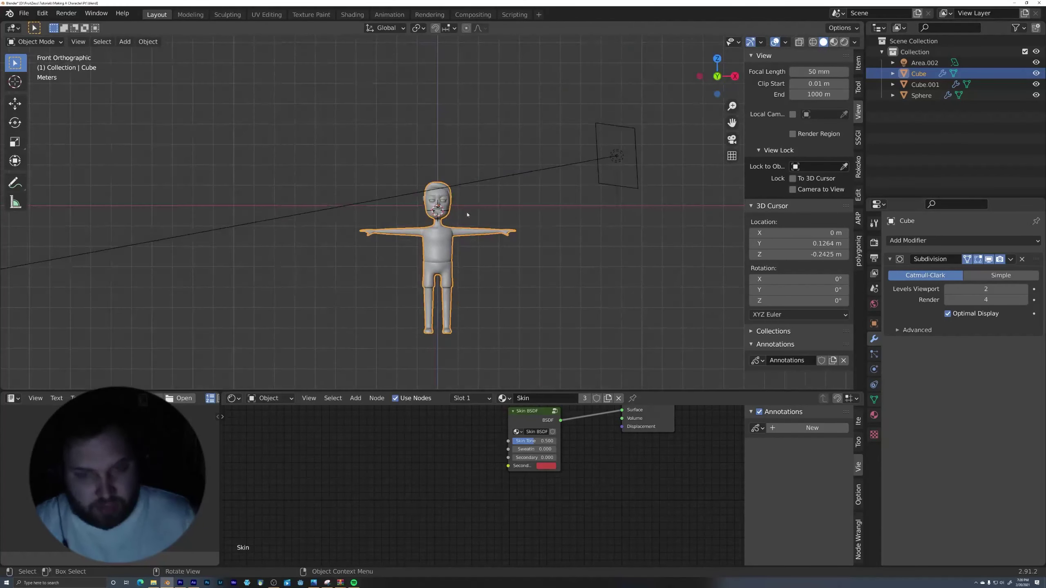
{"action": "left_click", "coordinate": [858, 63]}
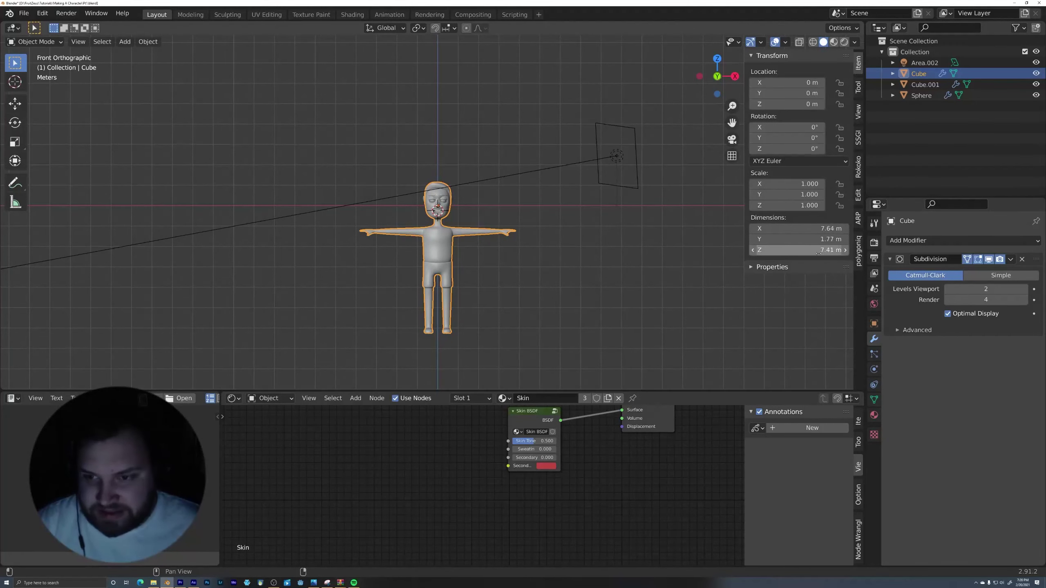
{"action": "scroll", "coordinate": [547, 286], "scroll_direction": "up", "scroll_amount": 4}
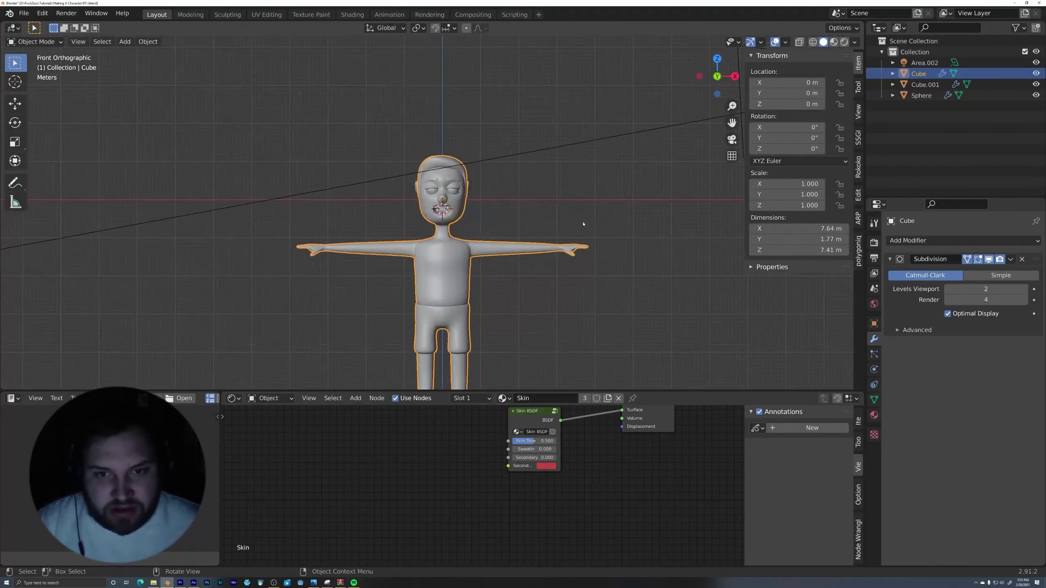
{"action": "scroll", "coordinate": [613, 175], "scroll_direction": "down", "scroll_amount": 4}
- Delete the area light beside the character and select all three character objects
{"action": "left_click", "coordinate": [618, 175]}
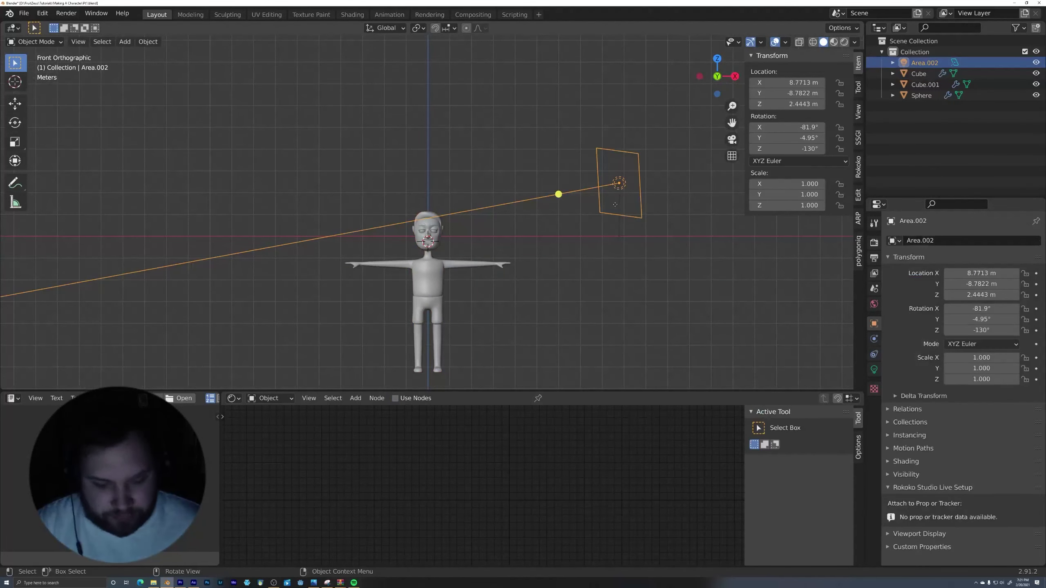
{"action": "key", "text": "Delete"}
{"action": "left_click_drag", "start_coordinate": [312, 179], "coordinate": [544, 374]}
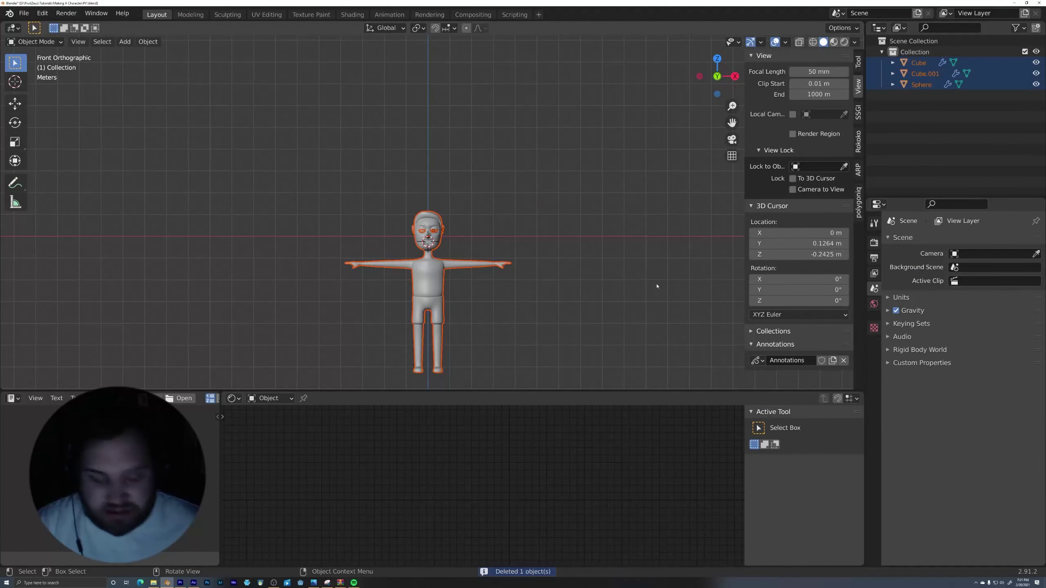
- Annotate two height brackets beside the character on the ground line, about 1 m and about 2 m tall
{"action": "middle_click_drag", "start_coordinate": [615, 202], "coordinate": [622, 230], "text": "shift"}
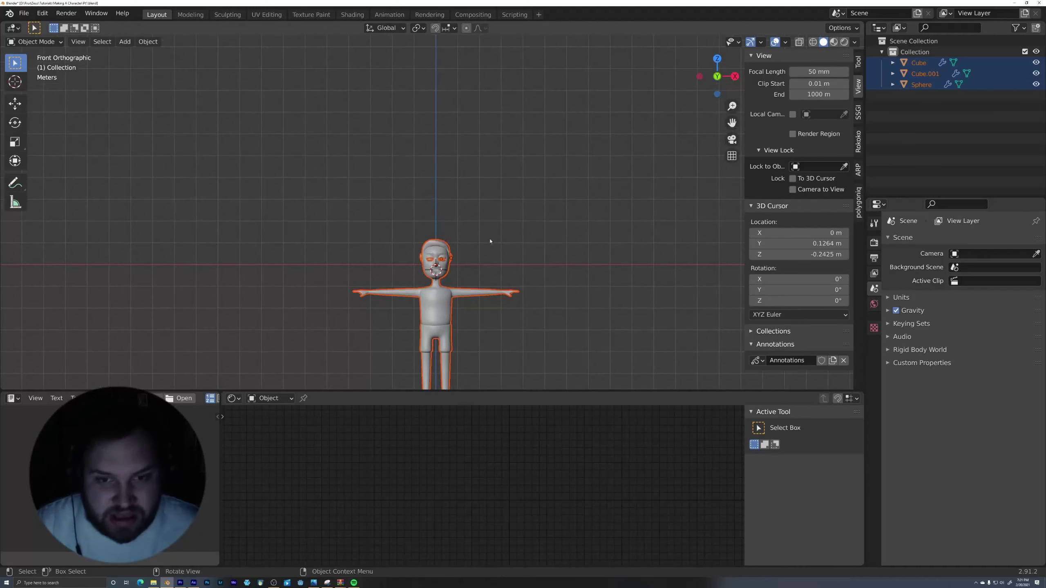
{"action": "left_click_drag", "start_coordinate": [503, 243], "coordinate": [513, 259]}
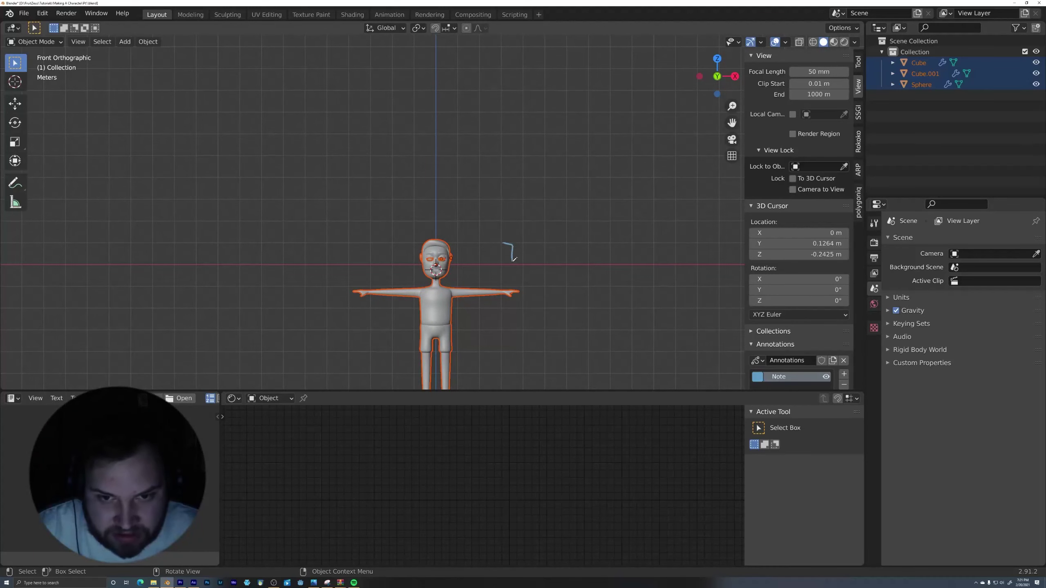
{"action": "left_click", "coordinate": [489, 224]}
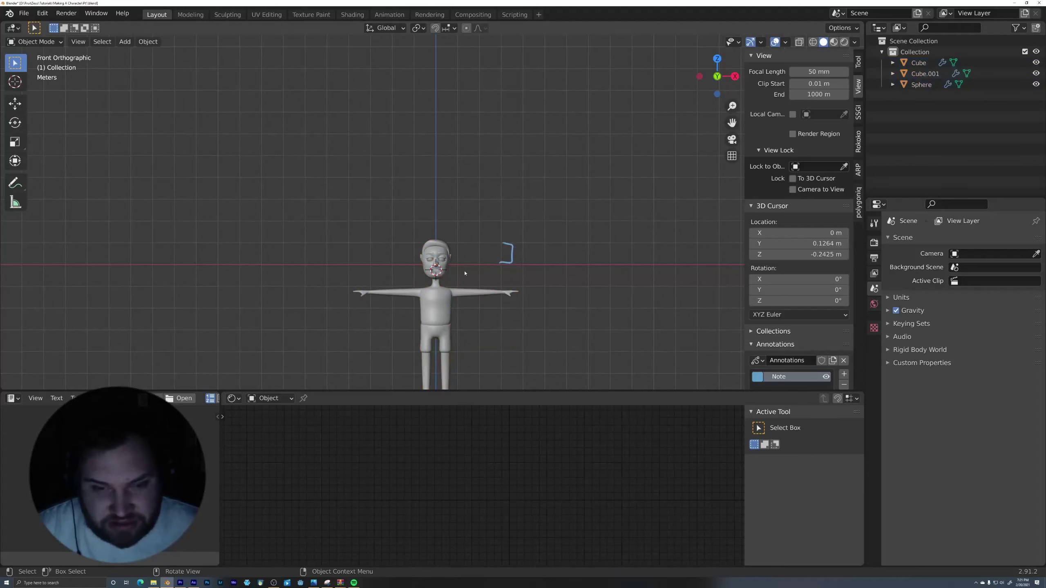
{"action": "middle_click_drag", "start_coordinate": [465, 274], "coordinate": [491, 220], "text": "shift"}
{"action": "left_click_drag", "start_coordinate": [350, 137], "coordinate": [430, 203]}
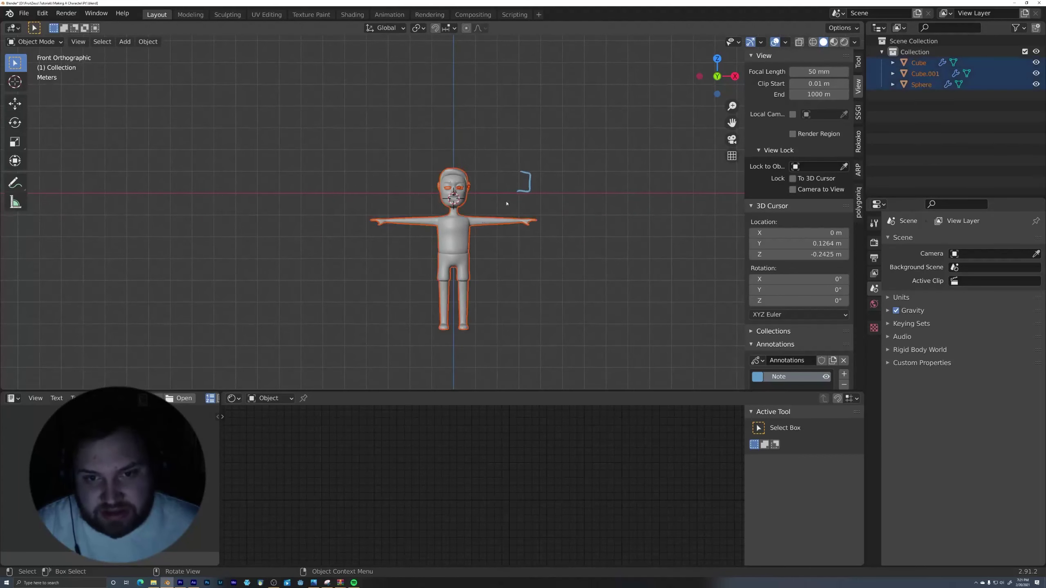
{"action": "left_click", "coordinate": [543, 166]}
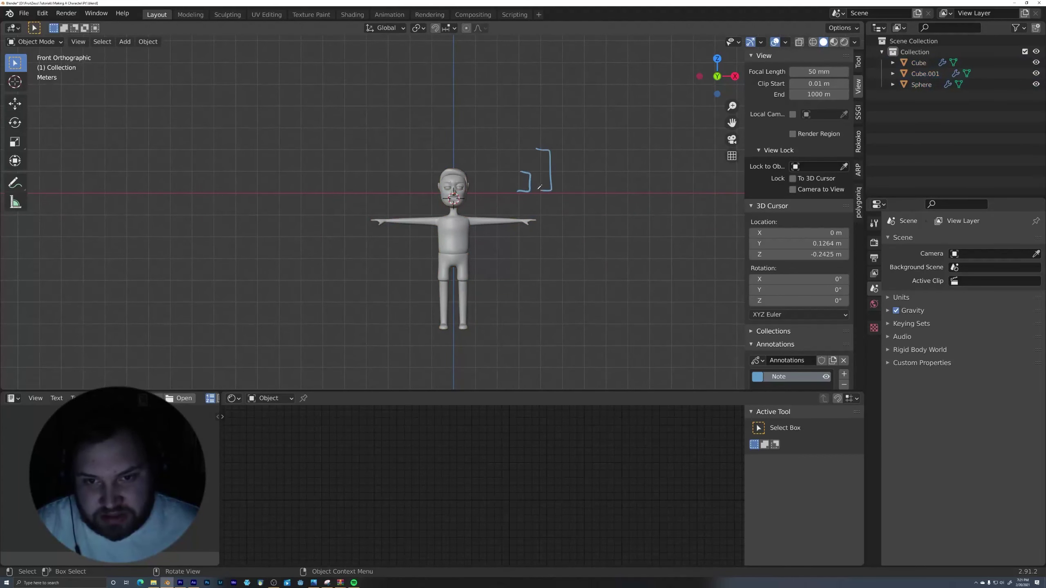
- Select all the character's objects and set the transform pivot point to 3D Cursor
{"action": "left_click_drag", "start_coordinate": [325, 149], "coordinate": [595, 335]}
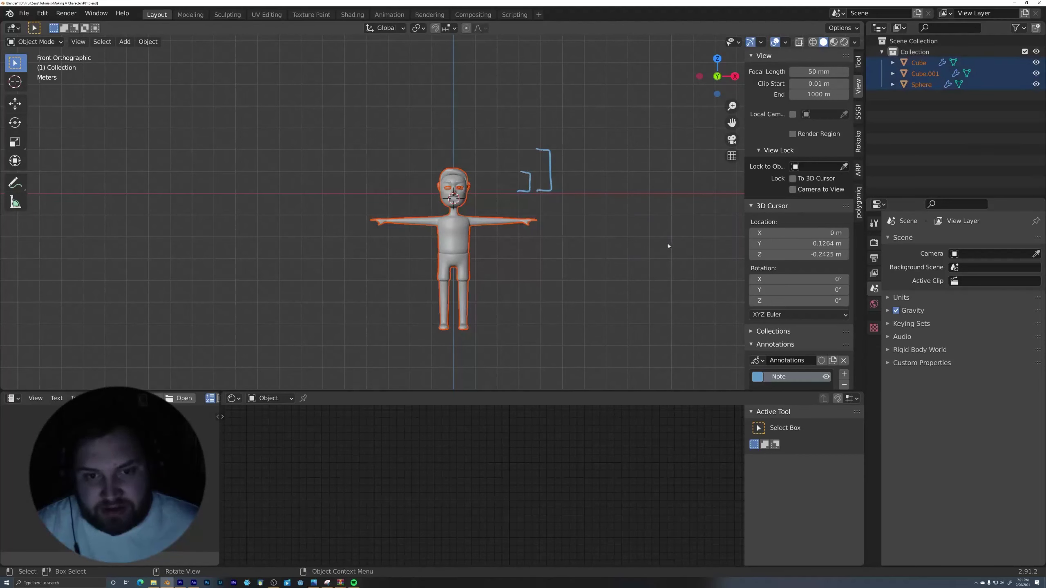
{"action": "key", "text": "s"}
{"action": "key", "text": "Escape"}
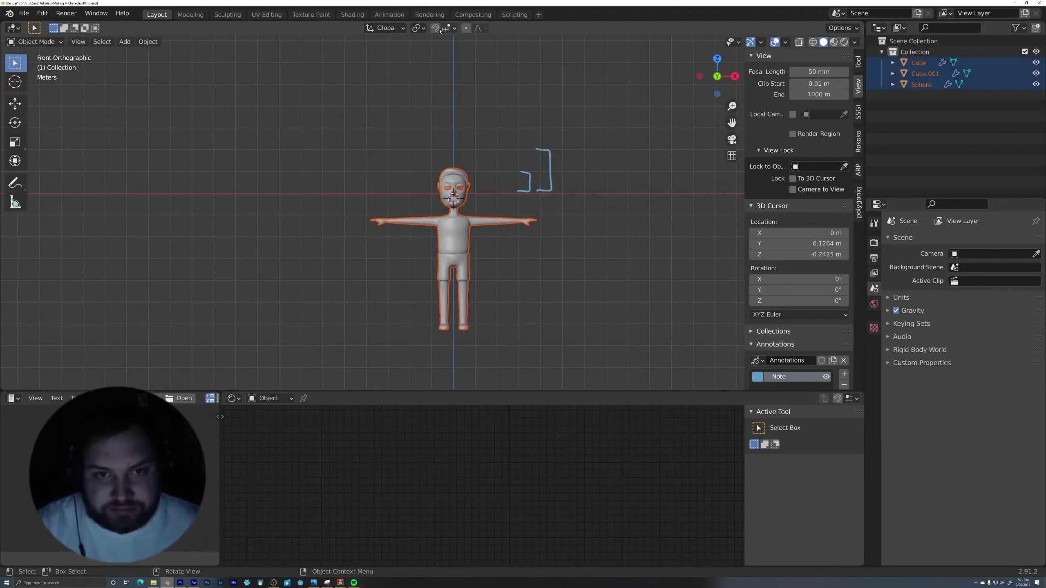
{"action": "left_click", "coordinate": [419, 28]}
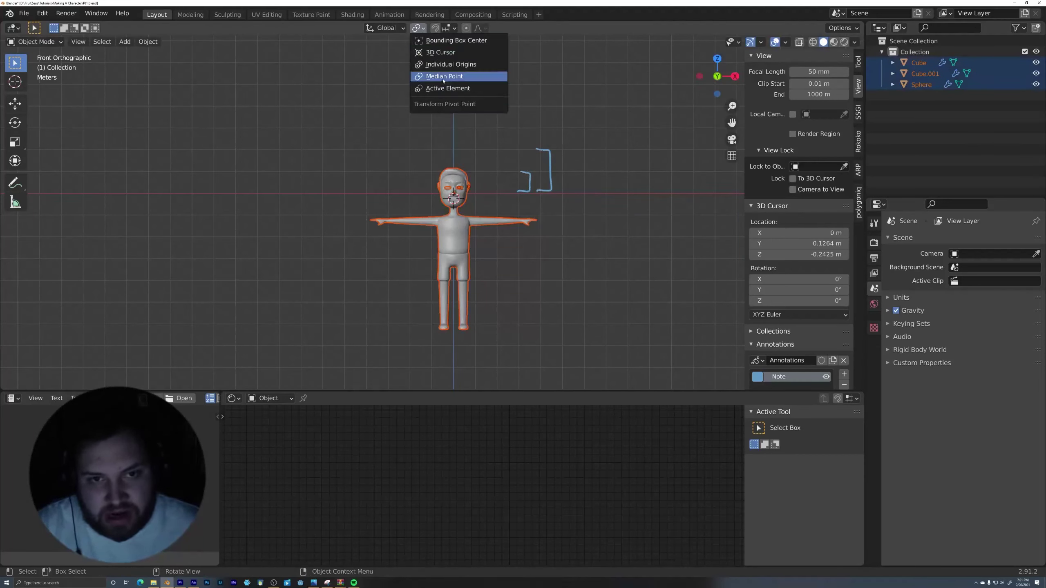
{"action": "left_click", "coordinate": [453, 52]}
{"action": "key", "text": "s"}
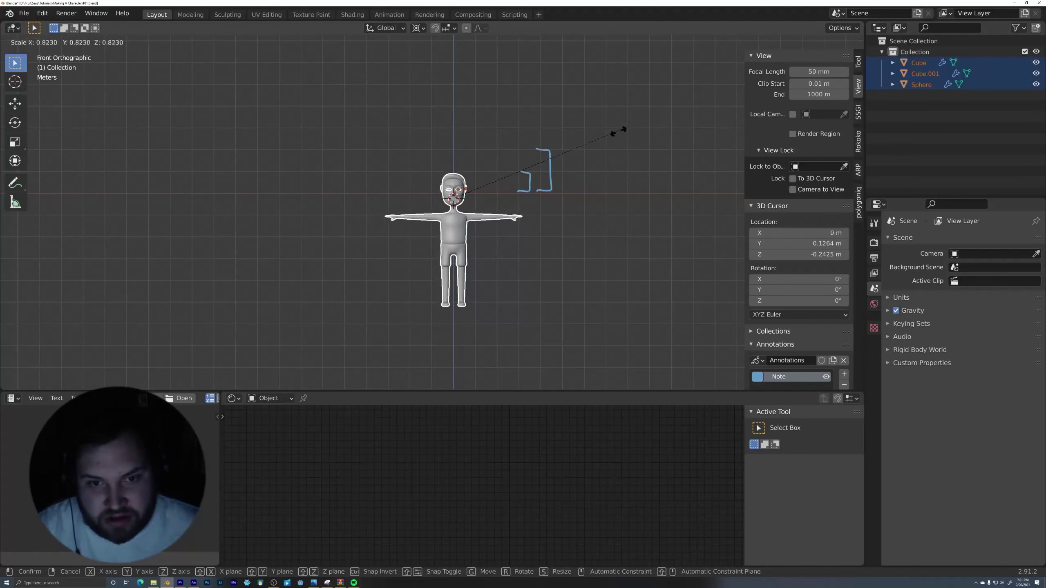
{"action": "key", "text": "Escape"}
- Scale the selected character objects down and move them up along Z until the feet rest near the ground line
{"action": "key", "text": "s"}
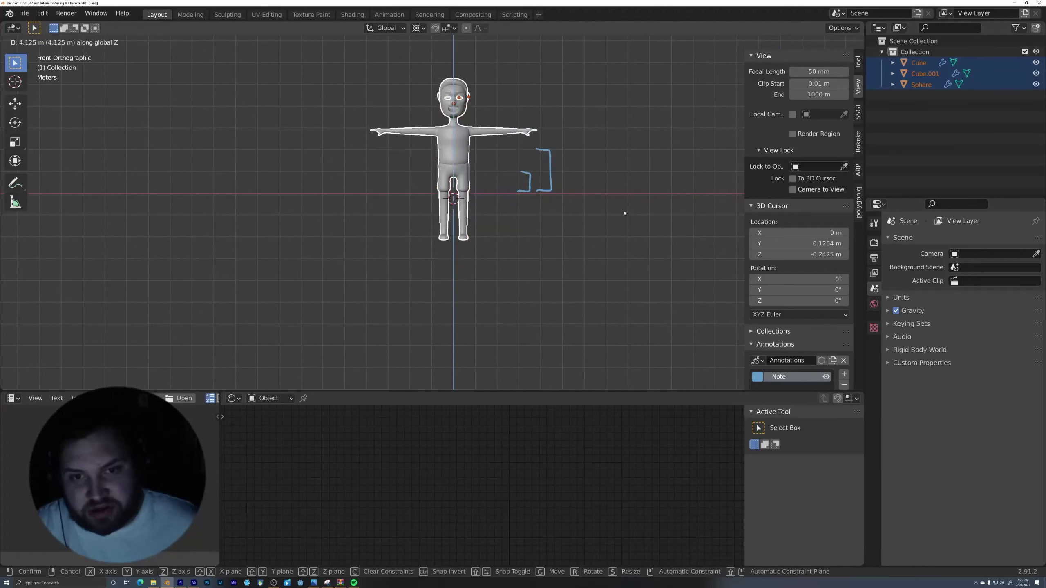
{"action": "left_click", "coordinate": [594, 165]}
{"action": "key", "text": "g"}
{"action": "key", "text": "z"}
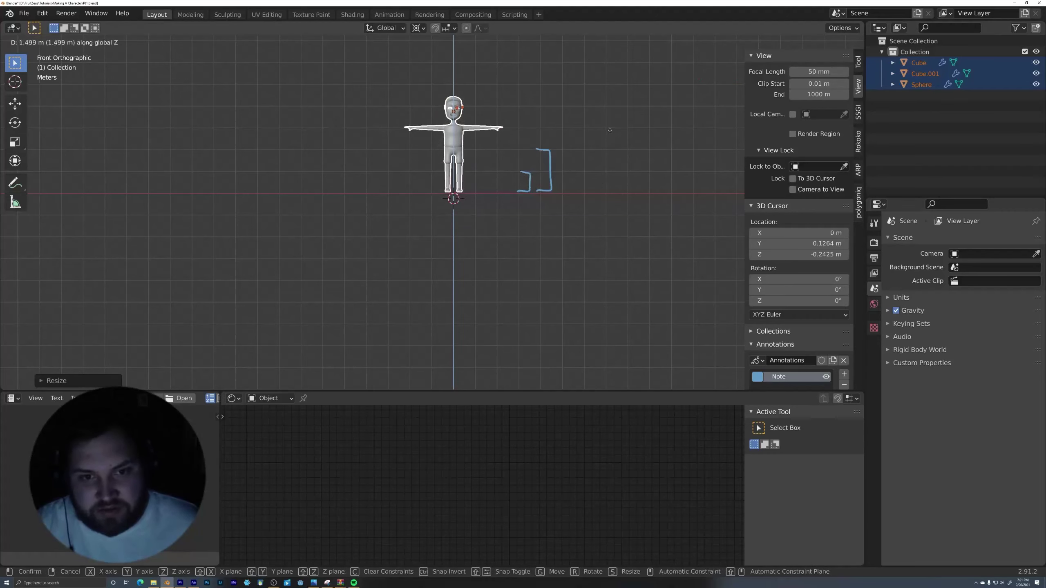
{"action": "left_click", "coordinate": [610, 148]}
{"action": "scroll", "coordinate": [498, 153], "scroll_direction": "up", "scroll_amount": 8}
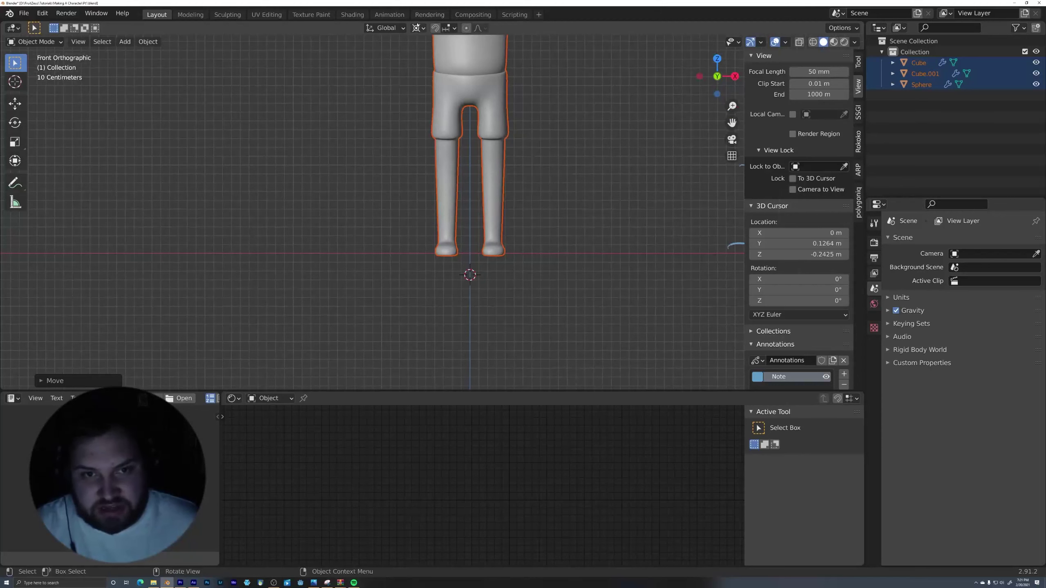
- Snap the 3D cursor to the world origin and raise the character about 0.04 m along Z
{"action": "key", "text": "shift+s"}
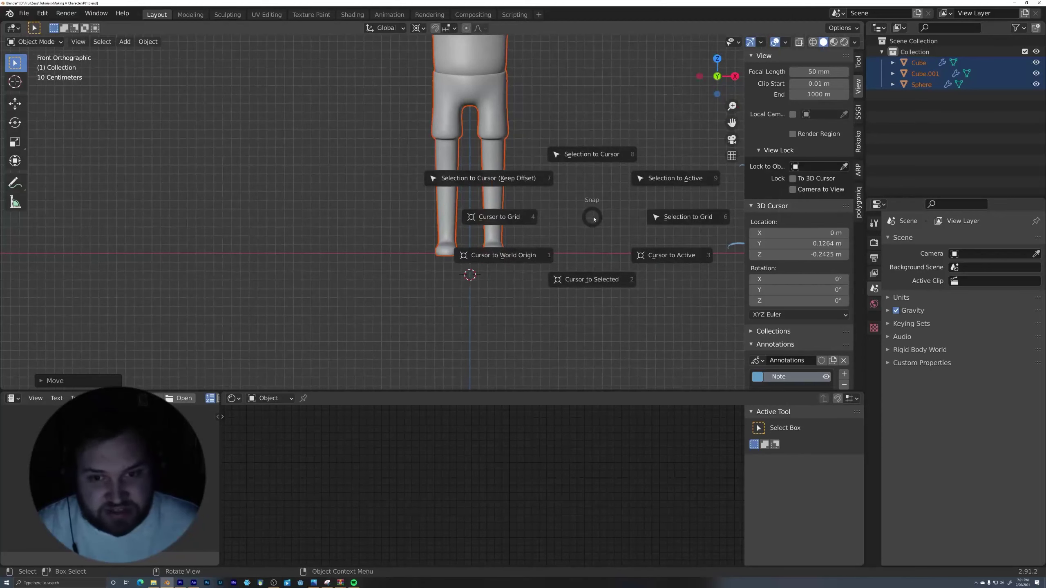
{"action": "left_click", "coordinate": [530, 257]}
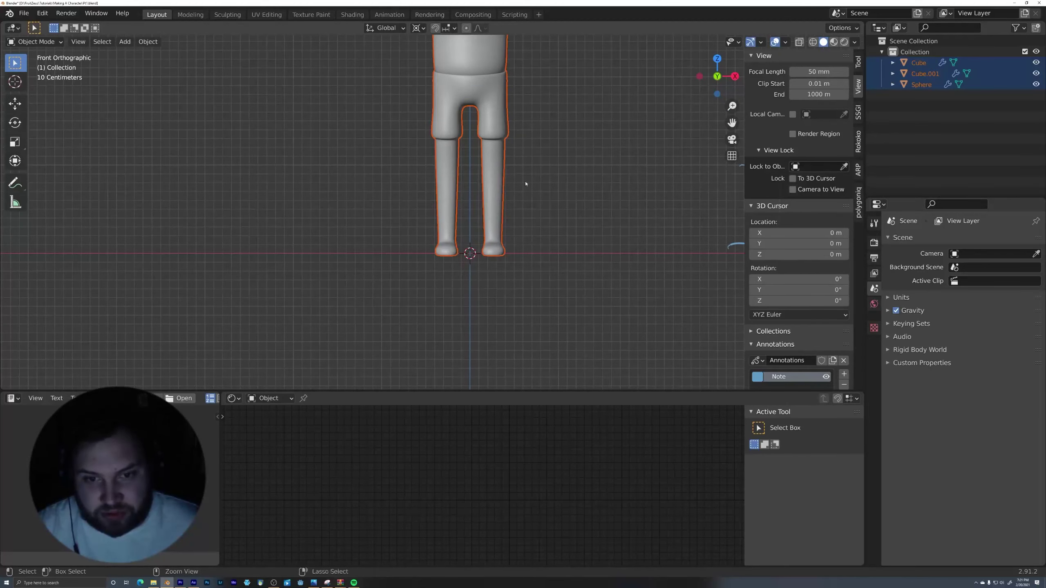
{"action": "scroll", "coordinate": [519, 231], "scroll_direction": "down", "scroll_amount": 5}
{"action": "middle_click_drag", "start_coordinate": [541, 207], "coordinate": [530, 234], "text": "shift"}
{"action": "middle_click_drag", "start_coordinate": [529, 234], "coordinate": [534, 242], "text": "ctrl"}
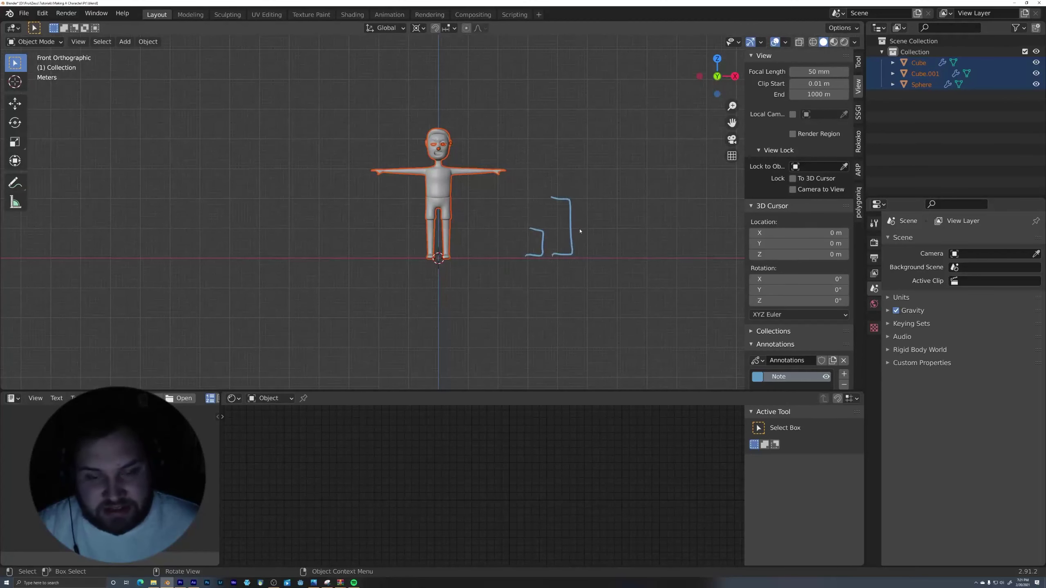
{"action": "key", "text": "g"}
{"action": "key", "text": "z"}
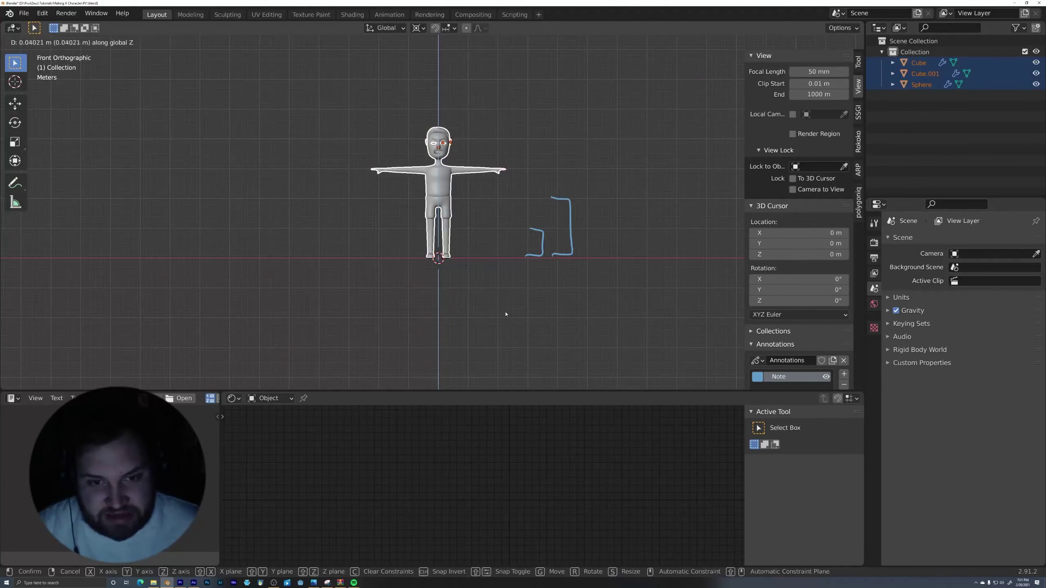
{"action": "left_click", "coordinate": [506, 314]}
- Scale the character to about 0.47 around the 3D cursor so its height matches the larger bracket
{"action": "key", "text": "s"}
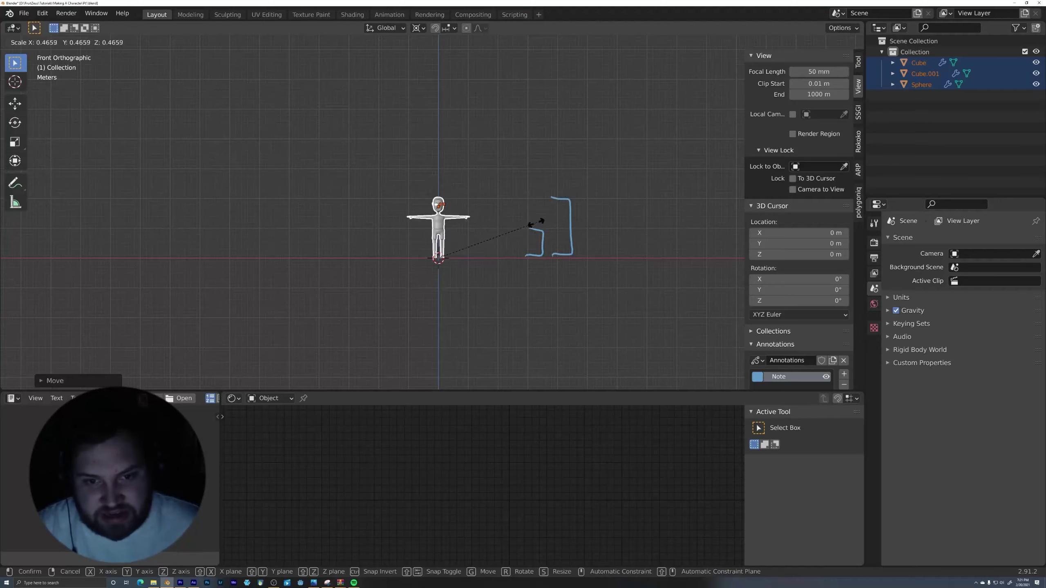
{"action": "left_click", "coordinate": [535, 223]}
{"action": "scroll", "coordinate": [532, 180], "scroll_direction": "up", "scroll_amount": 10}
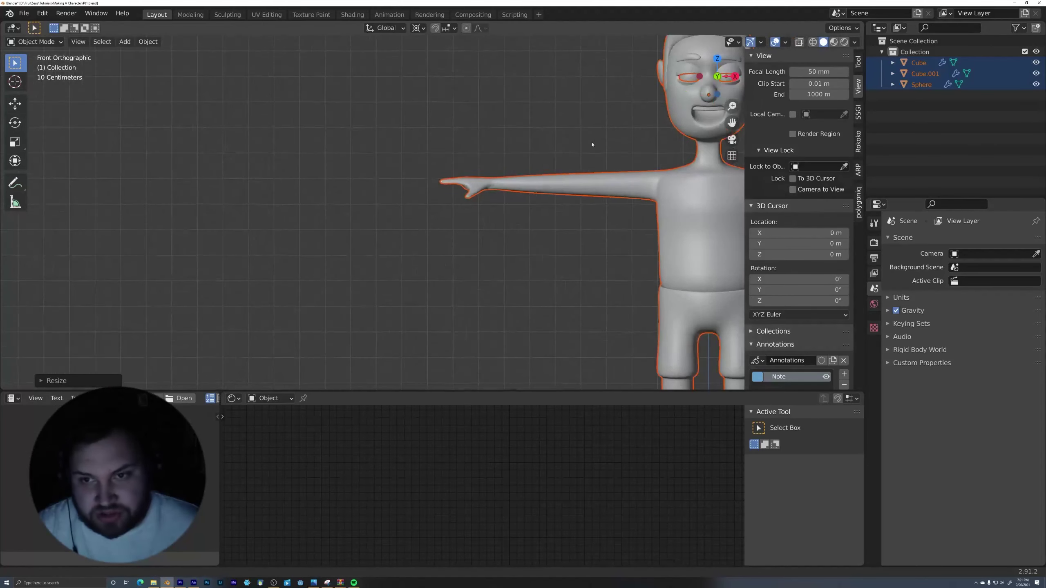
- Select only the body mesh and move its Skin BSDF node slightly farther from the Material Output node
{"action": "scroll", "coordinate": [592, 145], "scroll_direction": "down", "scroll_amount": 6}
{"action": "mouse_move", "coordinate": [427, 196]}
{"action": "middle_mouse_down"}
{"action": "mouse_move", "coordinate": [597, 203]}
{"action": "mouse_move", "coordinate": [589, 199]}
{"action": "mouse_move", "coordinate": [583, 236]}
{"action": "mouse_move", "coordinate": [544, 196]}
{"action": "mouse_move", "coordinate": [564, 268]}
{"action": "mouse_move", "coordinate": [611, 243]}
{"action": "mouse_move", "coordinate": [531, 233]}
{"action": "mouse_move", "coordinate": [577, 261]}
{"action": "mouse_move", "coordinate": [572, 226]}
{"action": "mouse_move", "coordinate": [570, 253]}
{"action": "mouse_move", "coordinate": [568, 237]}
{"action": "middle_mouse_up"}
{"action": "left_click", "coordinate": [621, 201]}
{"action": "left_click", "coordinate": [513, 216]}
{"action": "middle_click_drag", "start_coordinate": [559, 411], "coordinate": [560, 453]}
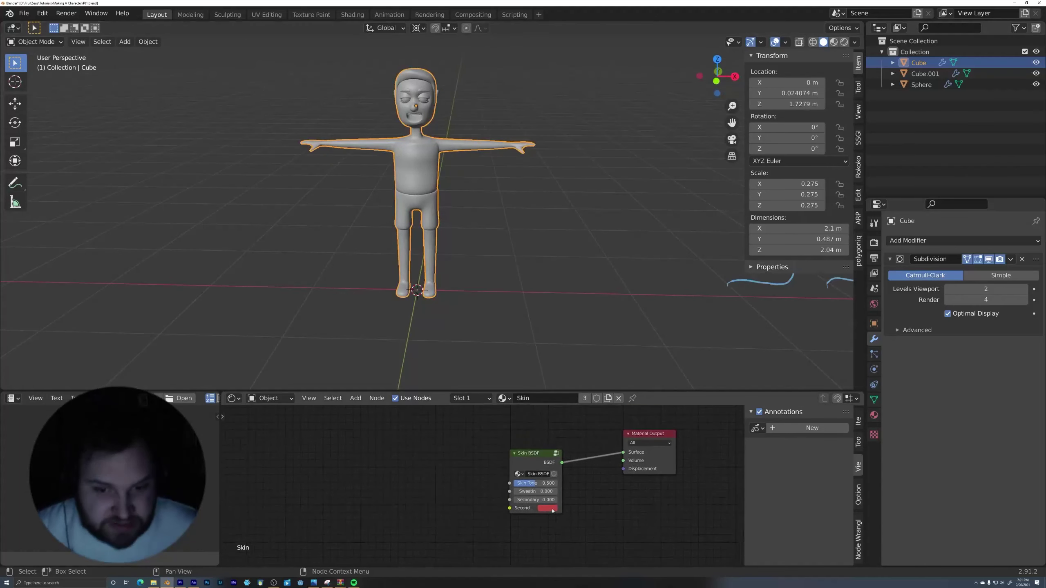
{"action": "left_click_drag", "start_coordinate": [535, 449], "coordinate": [525, 455]}
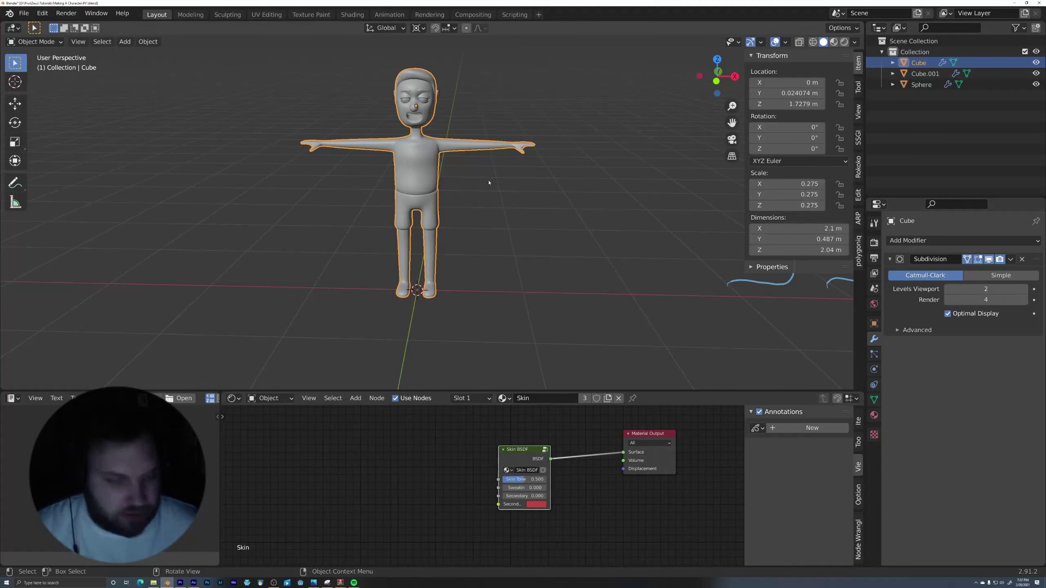
- Apply the scale separately to the body, the eyes and the ears
{"action": "key", "text": "ctrl+a"}
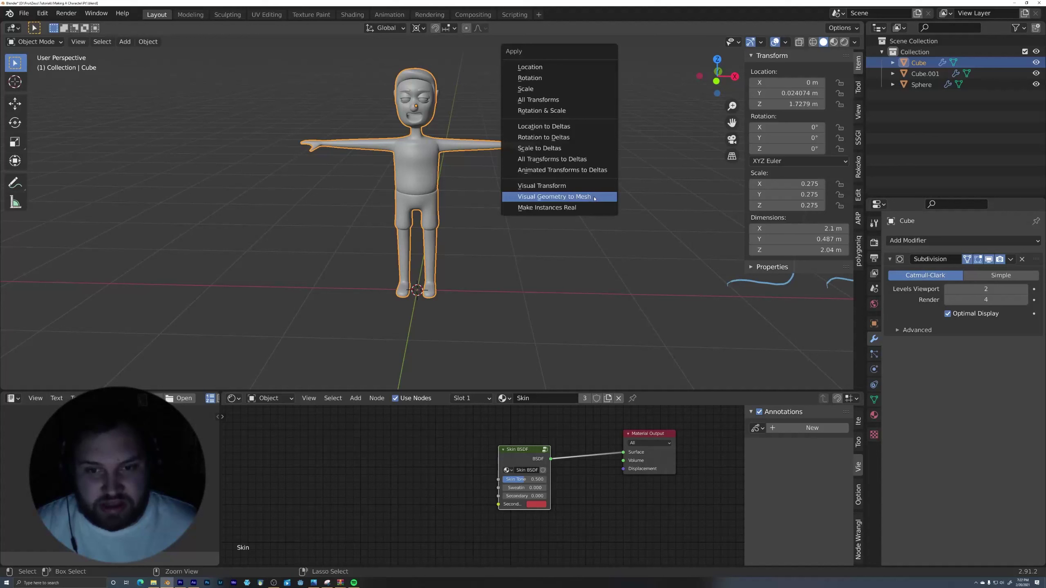
{"action": "left_click", "coordinate": [550, 89]}
{"action": "left_click", "coordinate": [429, 102]}
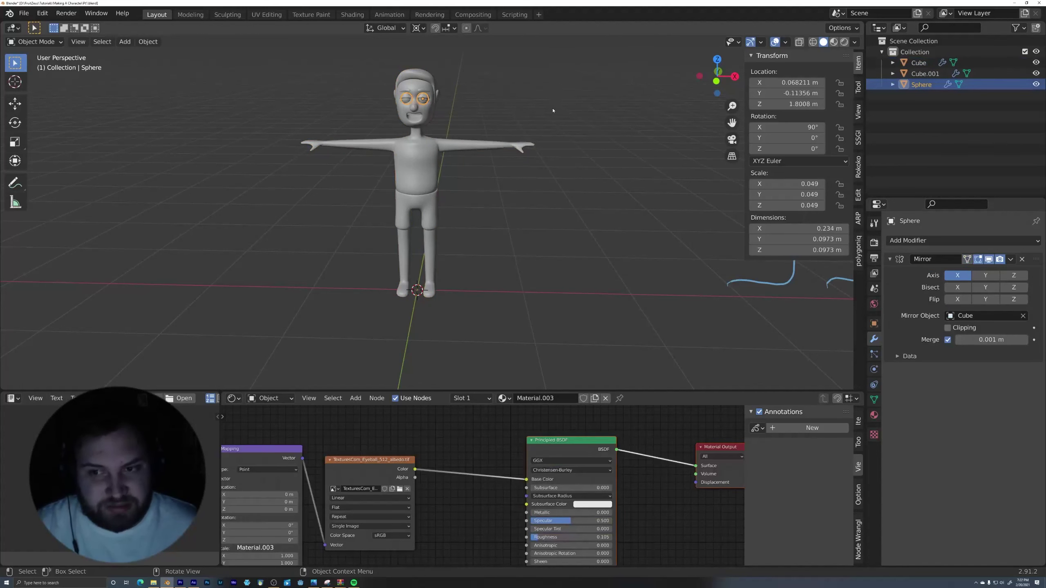
{"action": "key", "text": "ctrl+a"}
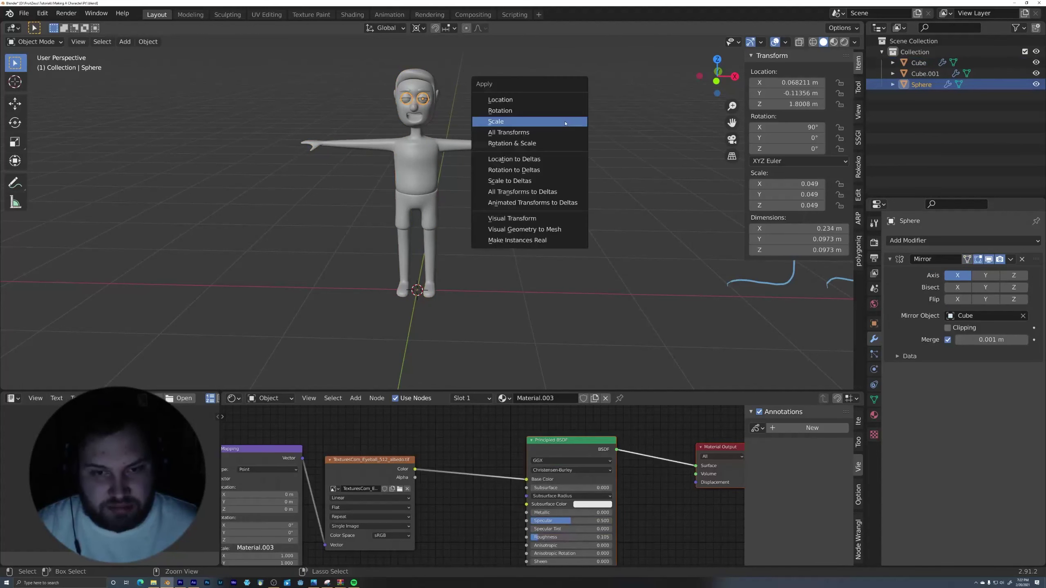
{"action": "left_click", "coordinate": [564, 123]}
{"action": "left_click", "coordinate": [437, 95]}
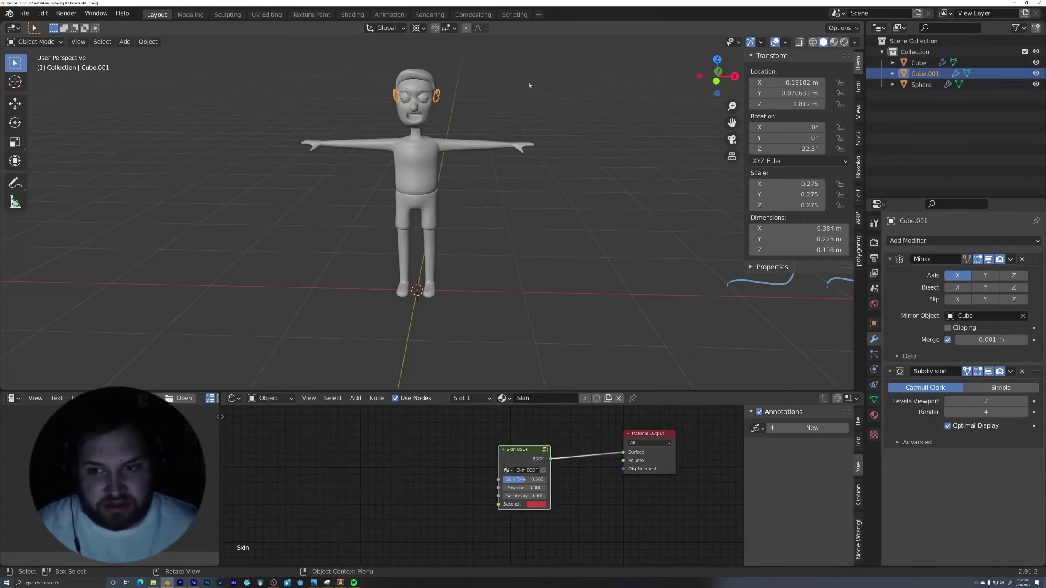
{"action": "key", "text": "ctrl+a"}
{"action": "left_click", "coordinate": [531, 94]}
- Deselect everything and preview the character in rendered shading from several angles
{"action": "mouse_move", "coordinate": [563, 135]}
{"action": "middle_mouse_down"}
{"action": "mouse_move", "coordinate": [536, 166]}
{"action": "mouse_move", "coordinate": [581, 192]}
{"action": "mouse_move", "coordinate": [583, 170]}
{"action": "middle_mouse_up"}
{"action": "left_click", "coordinate": [577, 184]}
{"action": "key", "text": "z"}
{"action": "left_click", "coordinate": [581, 113]}
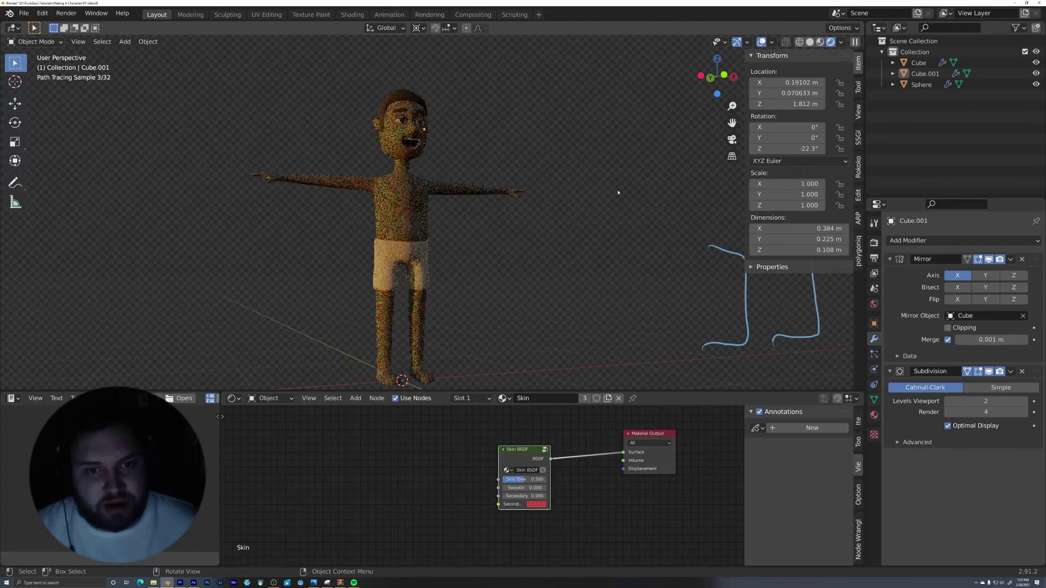
{"action": "middle_click_drag", "start_coordinate": [618, 192], "coordinate": [570, 263]}
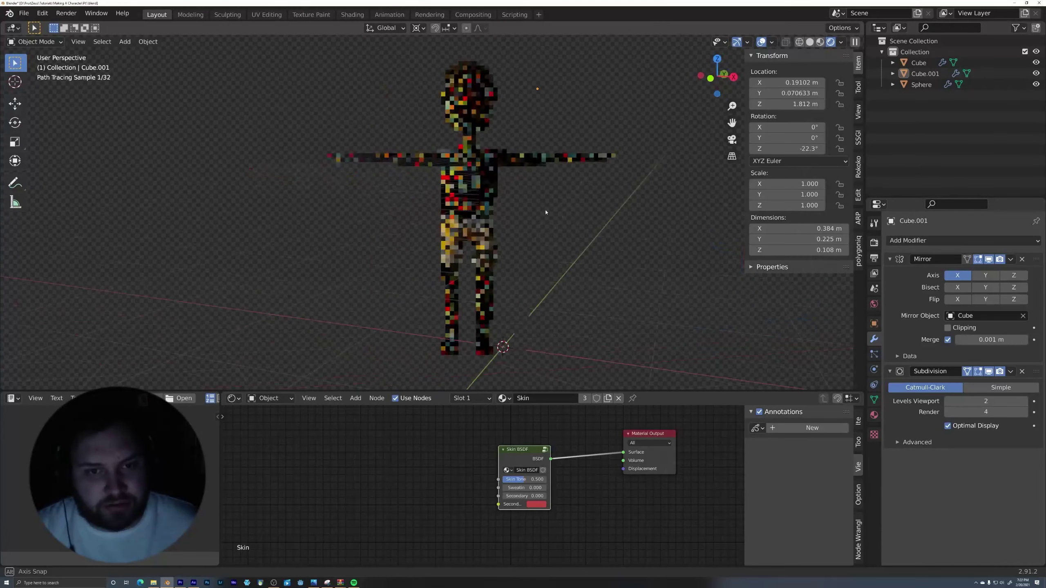
{"action": "mouse_move", "coordinate": [579, 222]}
{"action": "middle_mouse_down"}
{"action": "mouse_move", "coordinate": [573, 255]}
{"action": "mouse_move", "coordinate": [582, 223]}
{"action": "mouse_move", "coordinate": [518, 287]}
{"action": "mouse_move", "coordinate": [567, 259]}
{"action": "middle_mouse_up"}
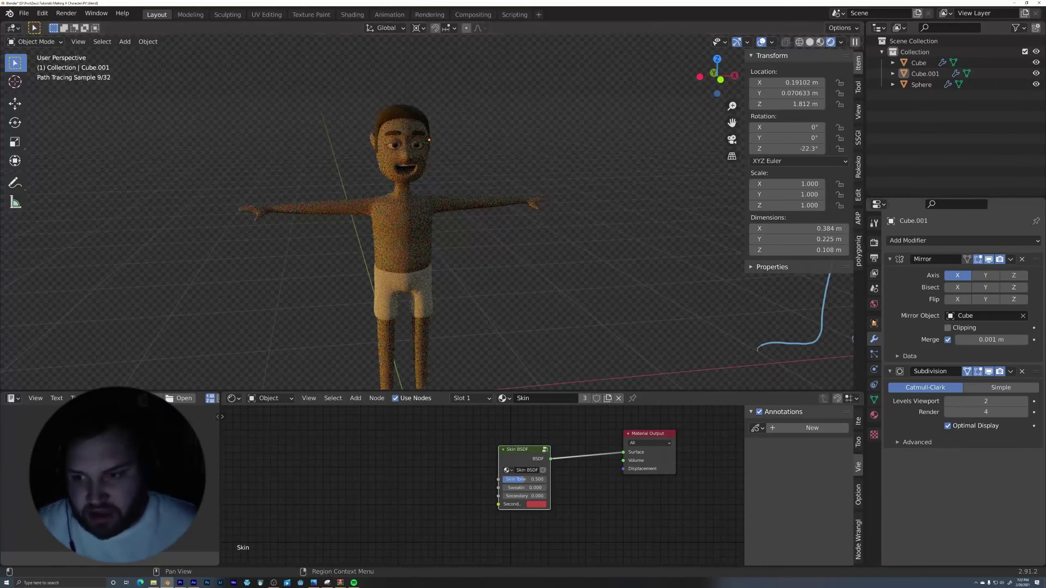
- Set the world background strength to 0.65 and check the rendered character from several angles
{"action": "left_click", "coordinate": [874, 304]}
{"action": "left_click", "coordinate": [986, 400]}
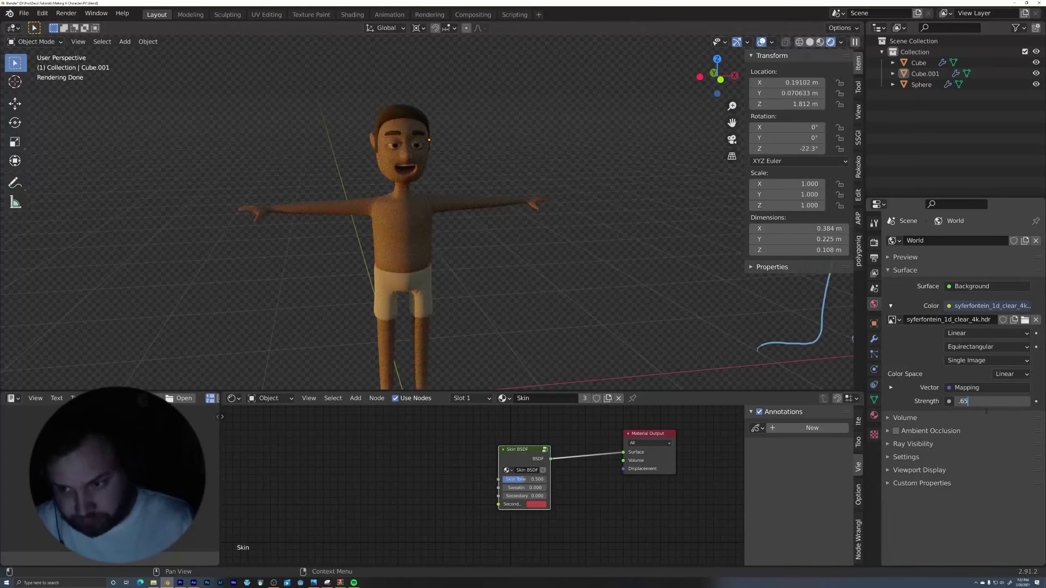
{"action": "mouse_move", "coordinate": [540, 178]}
{"action": "middle_mouse_down"}
{"action": "mouse_move", "coordinate": [553, 181]}
{"action": "mouse_move", "coordinate": [505, 189]}
{"action": "middle_mouse_up"}
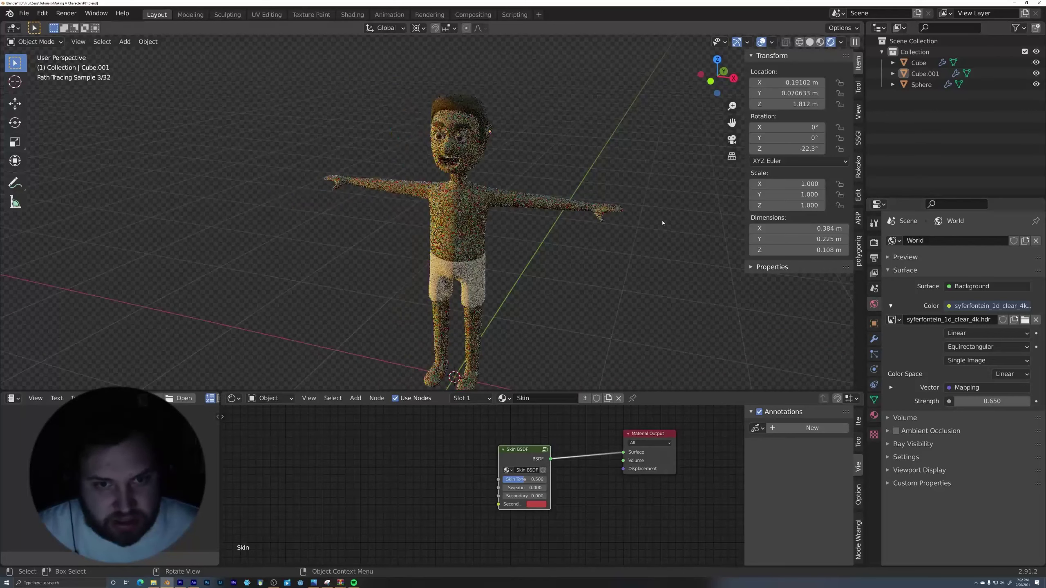
{"action": "mouse_move", "coordinate": [631, 273]}
{"action": "middle_mouse_down"}
{"action": "mouse_move", "coordinate": [607, 215]}
{"action": "mouse_move", "coordinate": [596, 299]}
{"action": "mouse_move", "coordinate": [619, 203]}
{"action": "middle_mouse_up"}
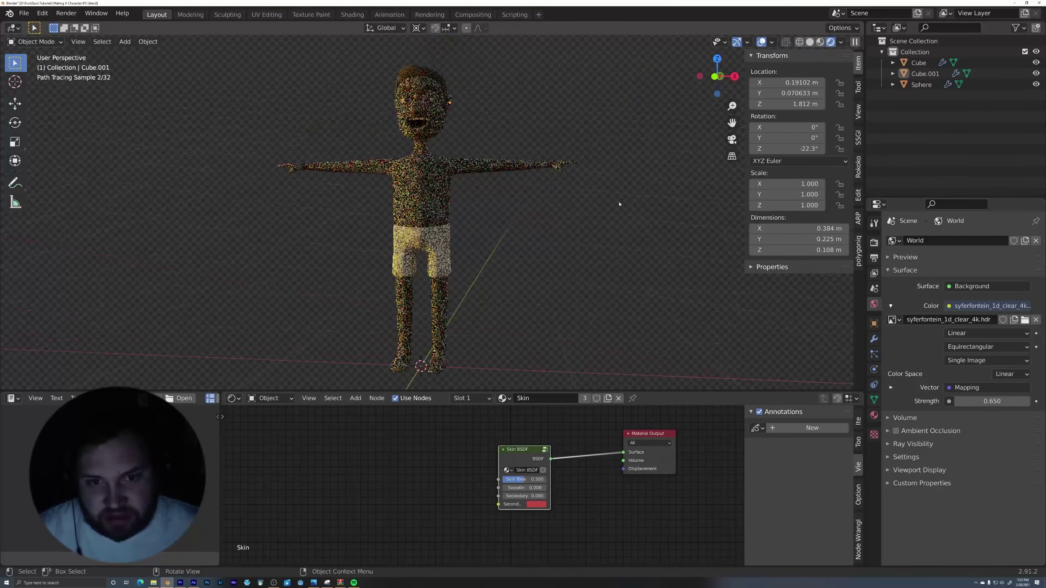
{"action": "middle_click_drag", "start_coordinate": [531, 237], "coordinate": [579, 285]}
{"action": "scroll", "coordinate": [579, 286], "scroll_direction": "down", "scroll_amount": 2}
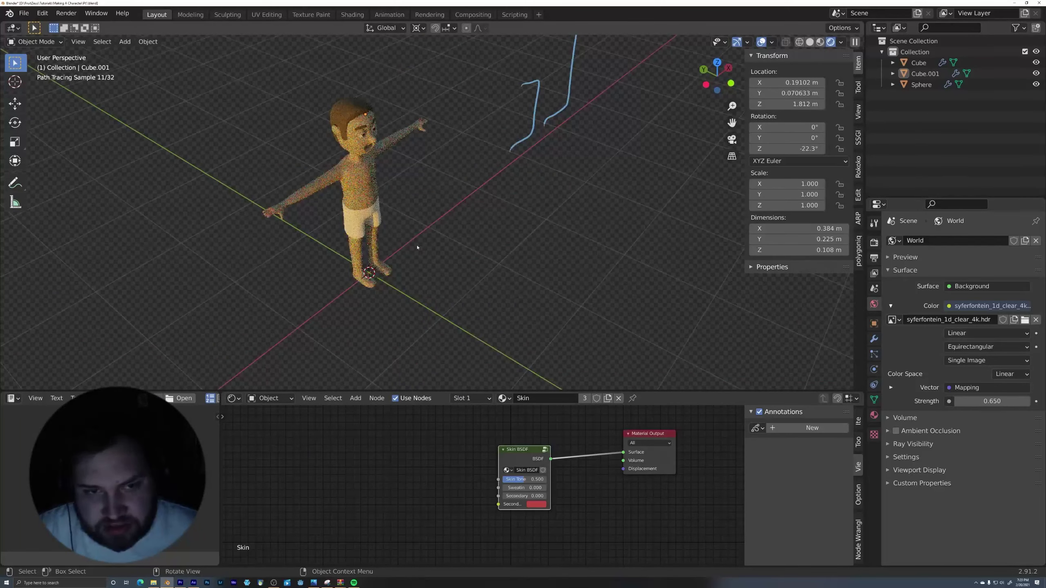
- Return to solid shading, select the body mesh and enter Edit Mode
{"action": "key", "text": "z"}
{"action": "left_click", "coordinate": [630, 217]}
{"action": "middle_click_drag", "start_coordinate": [457, 250], "coordinate": [527, 265], "text": "shift"}
{"action": "scroll", "coordinate": [535, 260], "scroll_direction": "up", "scroll_amount": 2}
{"action": "middle_click_drag", "start_coordinate": [600, 234], "coordinate": [492, 215]}
{"action": "scroll", "coordinate": [551, 297], "scroll_direction": "up", "scroll_amount": 3}
{"action": "left_click", "coordinate": [434, 165]}
{"action": "scroll", "coordinate": [553, 234], "scroll_direction": "down", "scroll_amount": 3}
{"action": "middle_click_drag", "start_coordinate": [553, 234], "coordinate": [477, 302]}
{"action": "key", "text": "Tab"}
- Add one loop cut around the character's left arm, between the shoulder and the forearm loop
{"action": "middle_click_drag", "start_coordinate": [382, 293], "coordinate": [406, 323]}
{"action": "scroll", "coordinate": [494, 280], "scroll_direction": "up", "scroll_amount": 3}
{"action": "middle_click_drag", "start_coordinate": [618, 206], "coordinate": [543, 190], "text": "shift"}
{"action": "scroll", "coordinate": [562, 188], "scroll_direction": "down", "scroll_amount": 4}
{"action": "scroll", "coordinate": [537, 189], "scroll_direction": "up", "scroll_amount": 4}
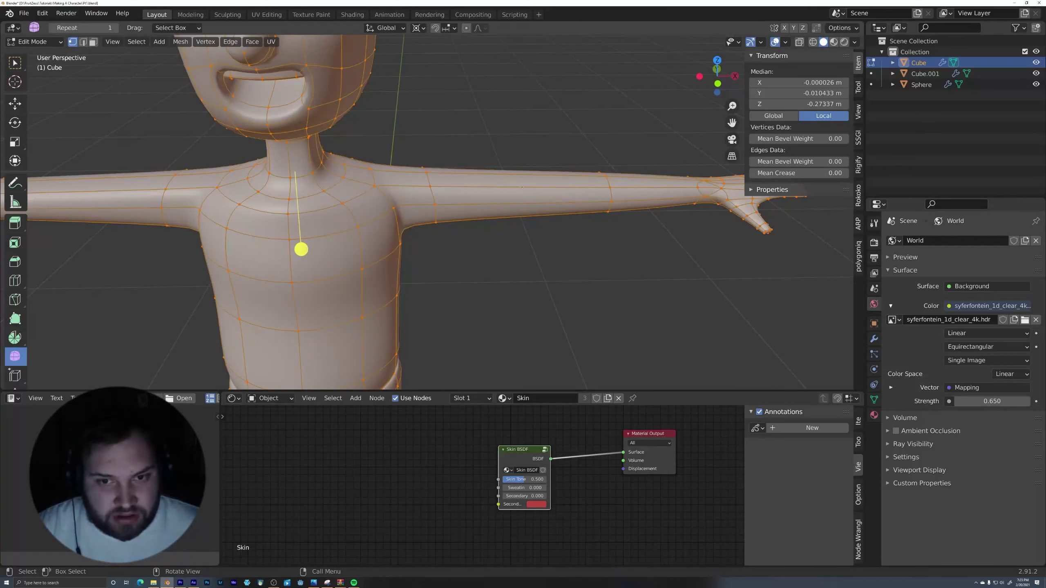
{"action": "key", "text": "ctrl+r"}
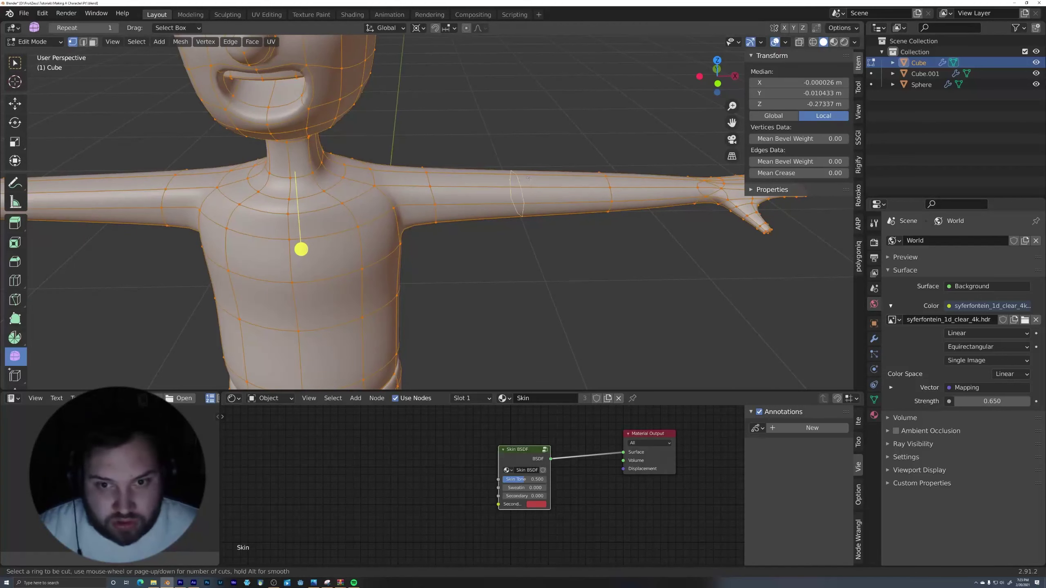
{"action": "left_click", "coordinate": [519, 185]}
{"action": "left_click", "coordinate": [520, 184]}
{"action": "mouse_move", "coordinate": [520, 185]}
{"action": "middle_mouse_down"}
{"action": "mouse_move", "coordinate": [525, 206]}
{"action": "mouse_move", "coordinate": [535, 198]}
{"action": "middle_mouse_up"}
{"action": "scroll", "coordinate": [535, 202], "scroll_direction": "down", "scroll_amount": 4}
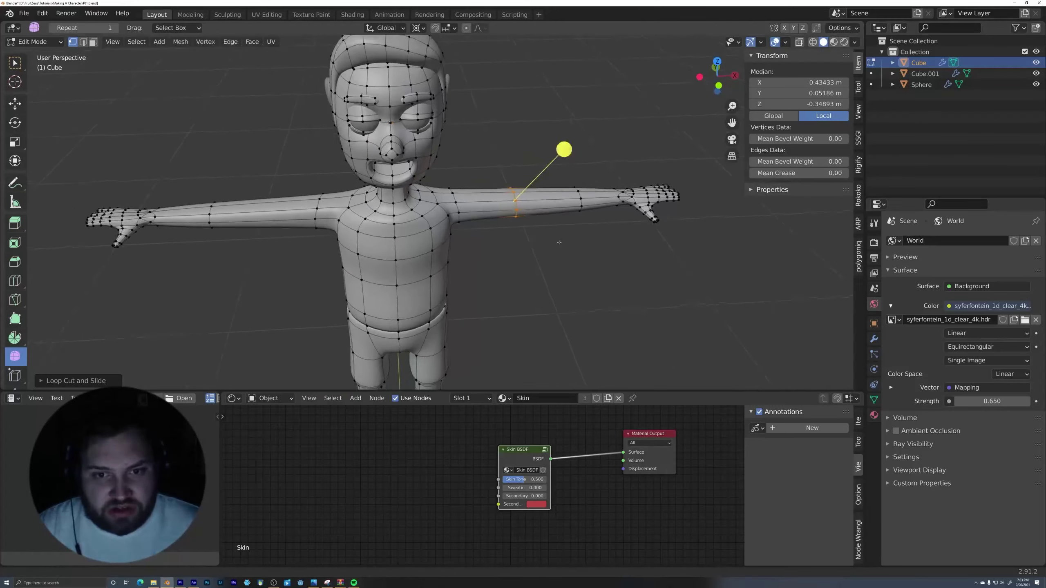
- Add a matching centred loop cut around the character's right arm
{"action": "middle_click_drag", "start_coordinate": [554, 239], "coordinate": [592, 243], "text": "shift"}
{"action": "key", "text": "ctrl+r"}
{"action": "left_click", "coordinate": [295, 207]}
{"action": "right_click", "coordinate": [296, 208]}
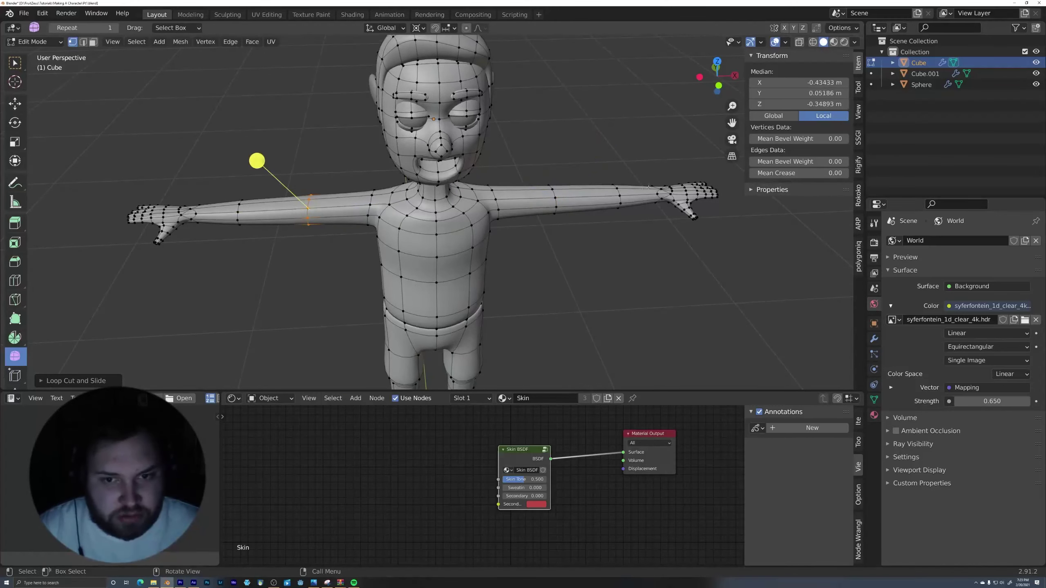
- Select both hands with their forearm ends in front wireframe view and scale them inward along X to about 0.85
{"action": "mouse_move", "coordinate": [645, 175]}
{"action": "middle_mouse_down"}
{"action": "mouse_move", "coordinate": [641, 140]}
{"action": "mouse_move", "coordinate": [618, 164]}
{"action": "middle_mouse_up"}
{"action": "key", "text": "z"}
{"action": "left_click", "coordinate": [632, 197]}
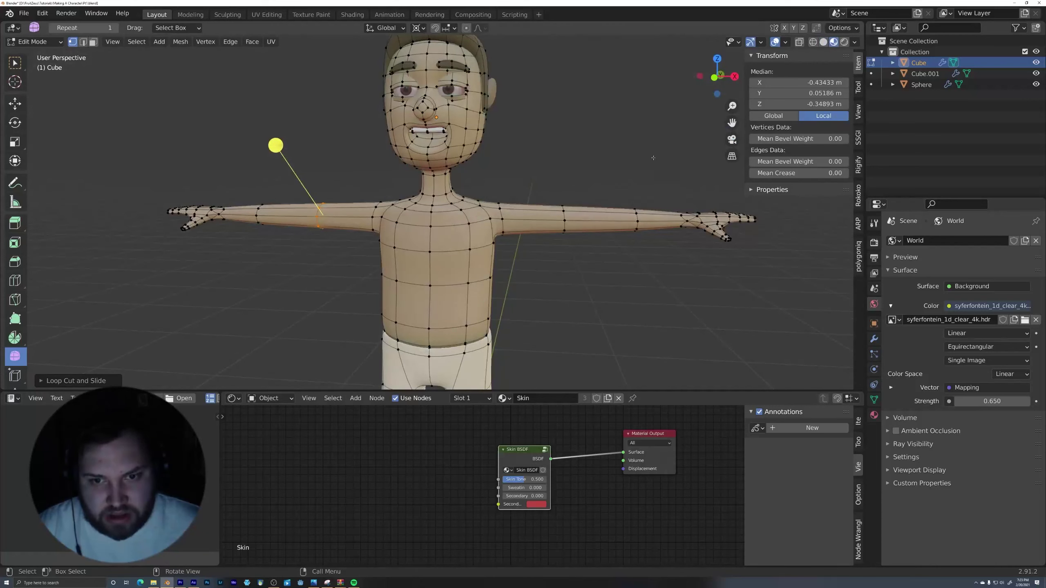
{"action": "key", "text": "KP_1"}
{"action": "scroll", "coordinate": [634, 198], "scroll_direction": "down", "scroll_amount": 3}
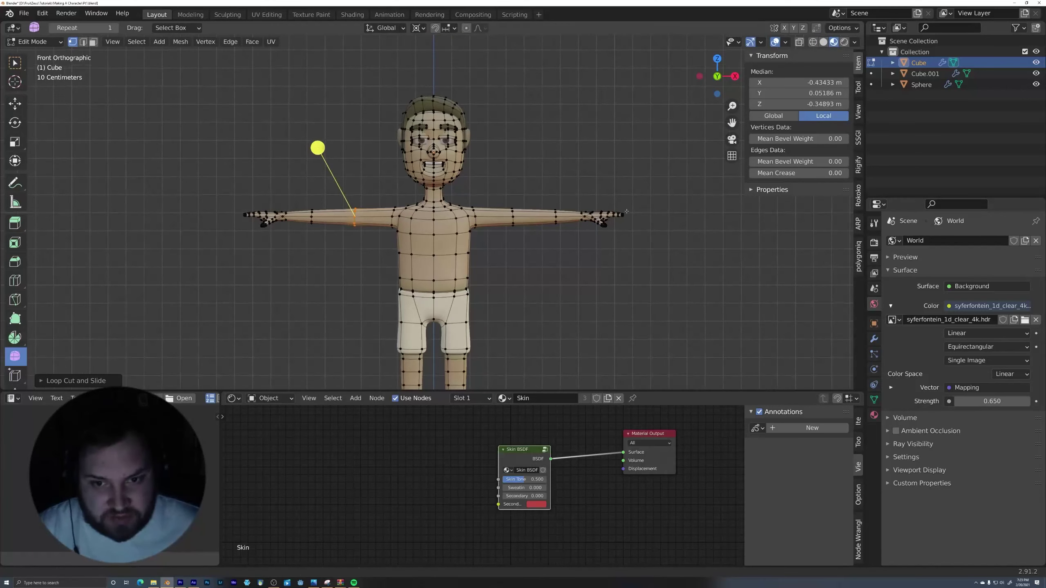
{"action": "key", "text": "z"}
{"action": "left_click", "coordinate": [556, 222]}
{"action": "left_click_drag", "start_coordinate": [533, 156], "coordinate": [688, 255]}
{"action": "left_click_drag", "start_coordinate": [187, 146], "coordinate": [326, 265], "text": "shift"}
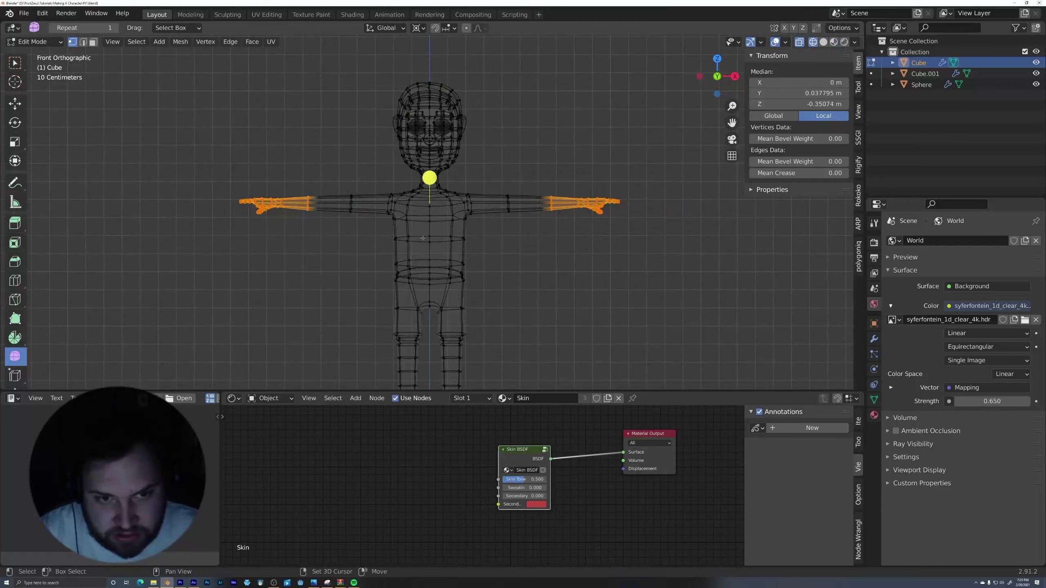
{"action": "key", "text": "s"}
{"action": "key", "text": "x"}
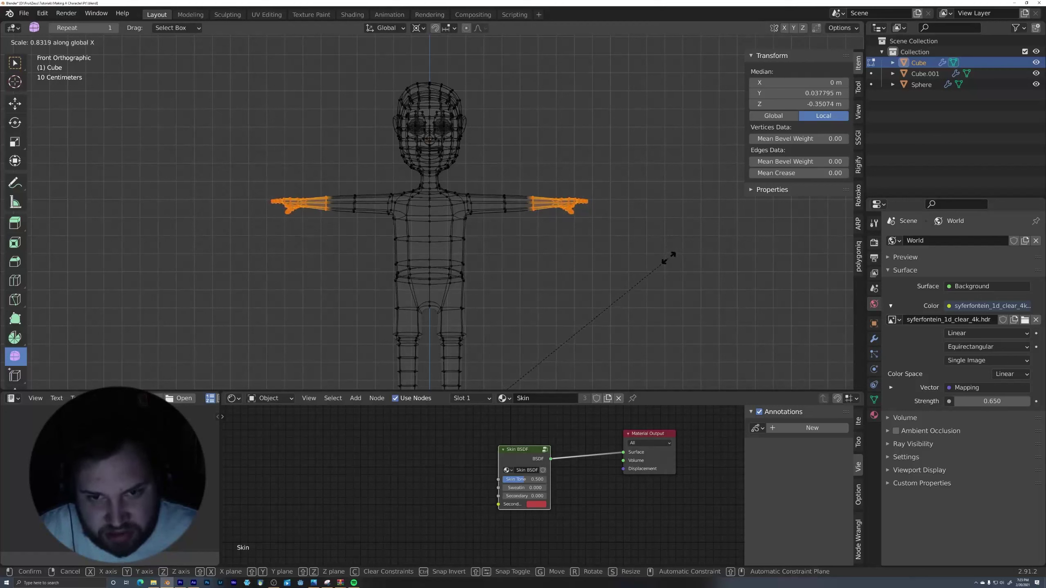
{"action": "left_click", "coordinate": [681, 259]}
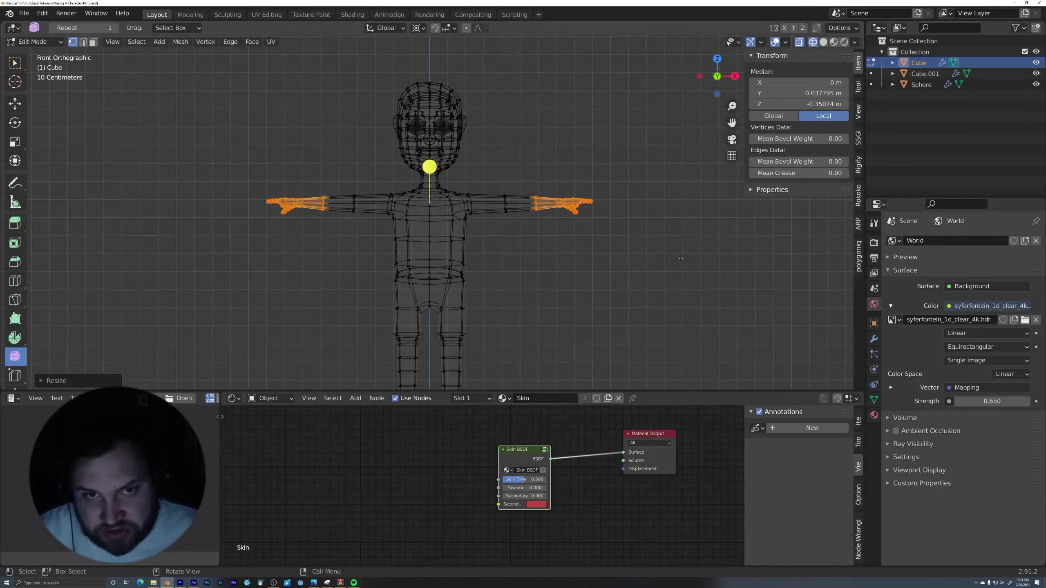
- Set the pivot point to Individual Origins and stretch both hand and forearm sections along X to about 1.22
{"action": "left_click", "coordinate": [423, 29]}
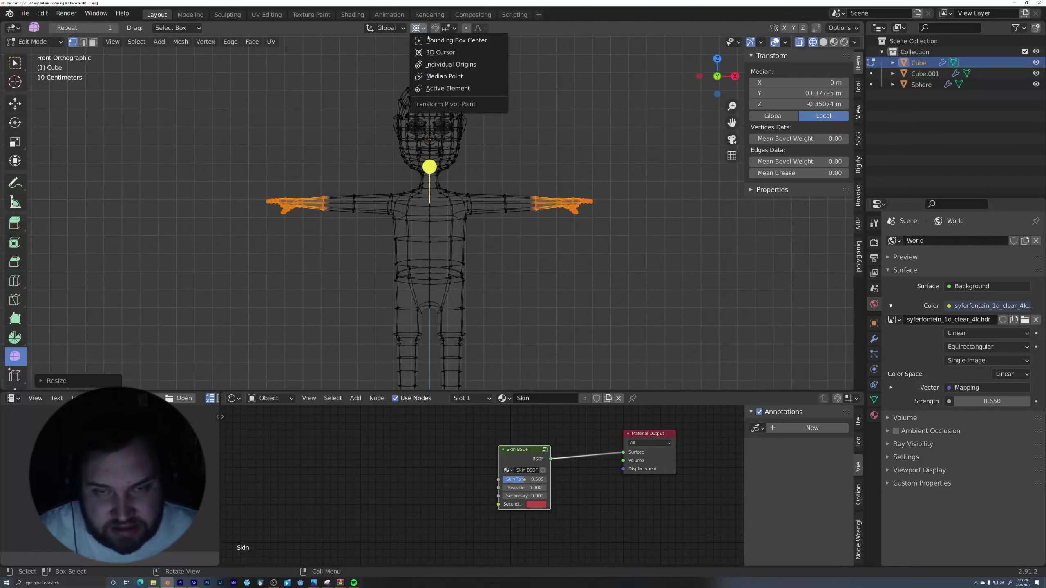
{"action": "left_click", "coordinate": [440, 65]}
{"action": "middle_click_drag", "start_coordinate": [593, 165], "coordinate": [516, 250]}
{"action": "scroll", "coordinate": [535, 235], "scroll_direction": "up", "scroll_amount": 4}
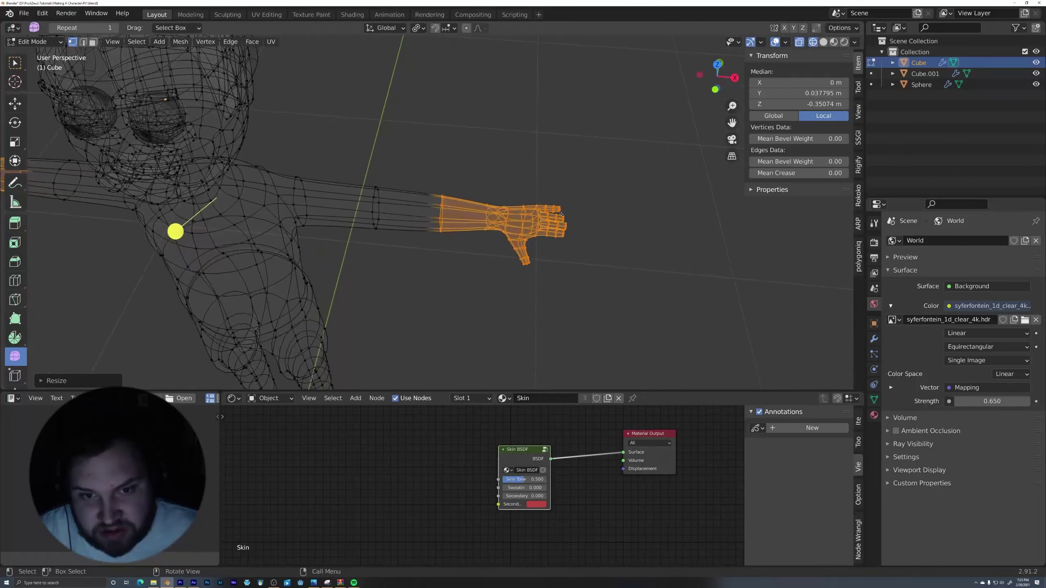
{"action": "key", "text": "s"}
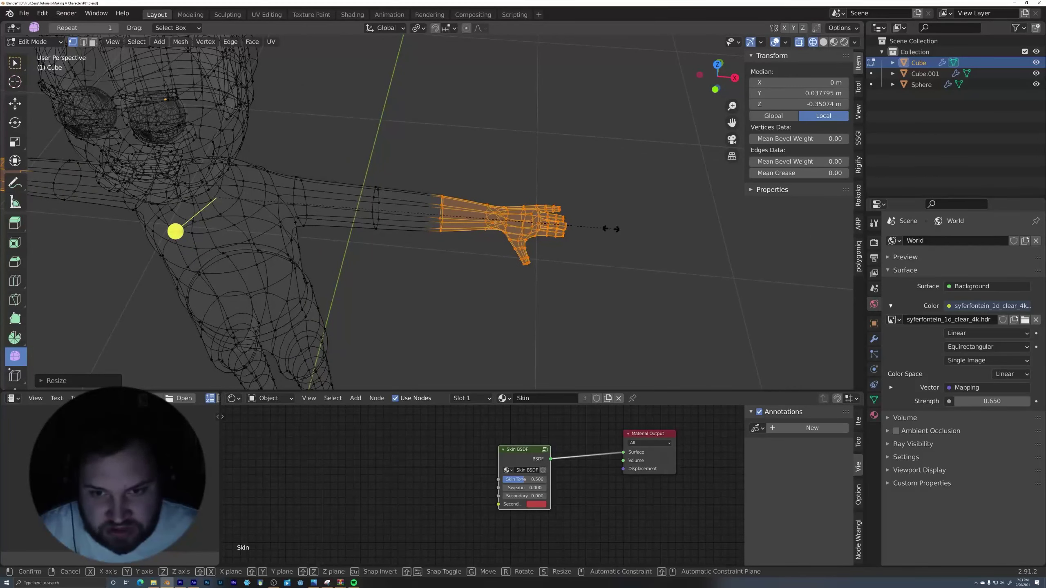
{"action": "key", "text": "x"}
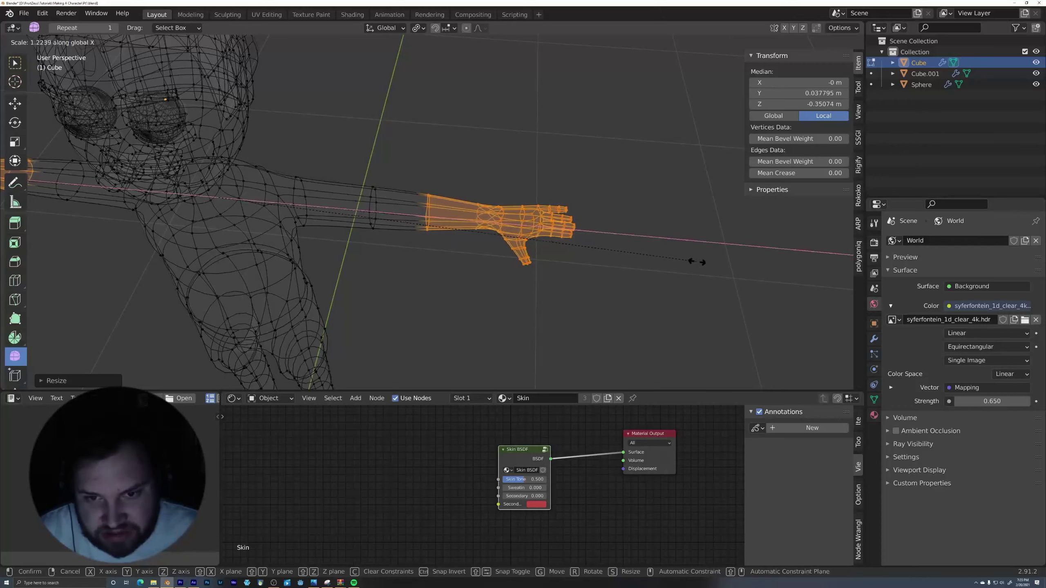
{"action": "left_click", "coordinate": [690, 263]}
{"action": "scroll", "coordinate": [660, 215], "scroll_direction": "down", "scroll_amount": 4}
{"action": "middle_click_drag", "start_coordinate": [661, 215], "coordinate": [556, 182]}
{"action": "middle_click_drag", "start_coordinate": [292, 170], "coordinate": [270, 203]}
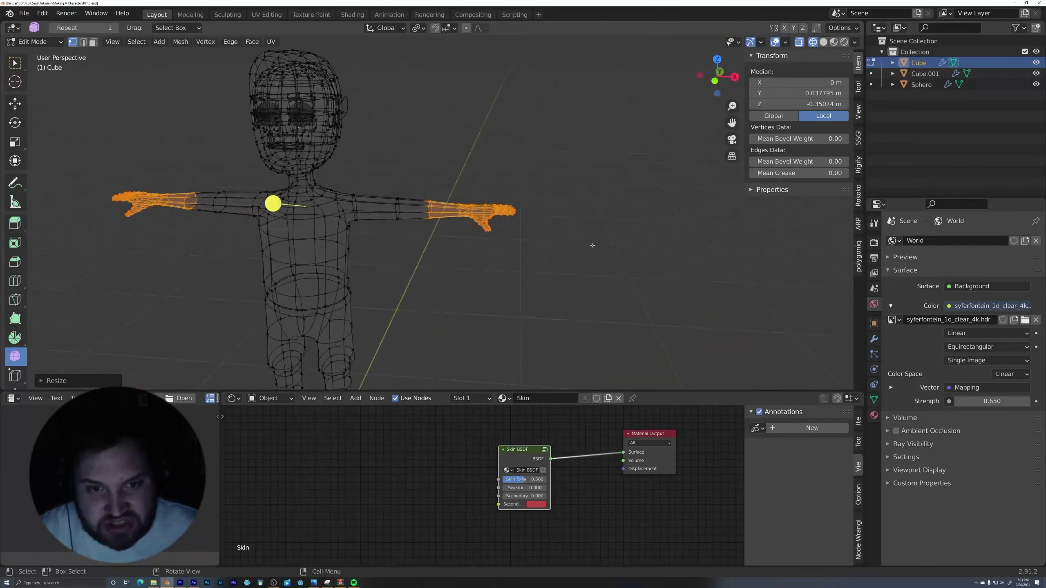
- Scale the middle edge loops of both arms to about 0.93 around their individual origins
{"action": "scroll", "coordinate": [74, 193], "scroll_direction": "up", "scroll_amount": 3}
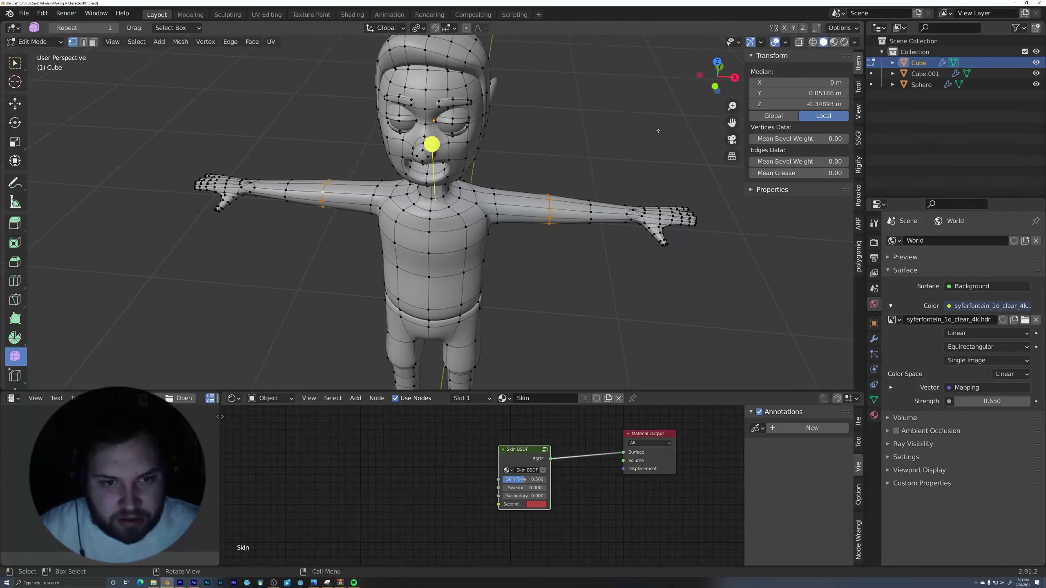
{"action": "key", "text": "s"}
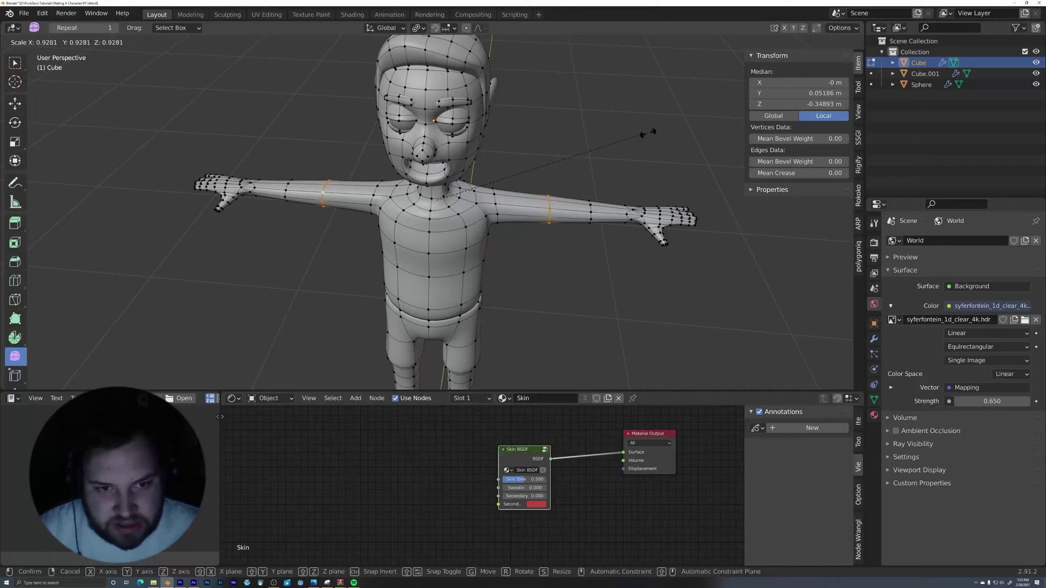
{"action": "left_click", "coordinate": [643, 139]}
{"action": "middle_click_drag", "start_coordinate": [643, 139], "coordinate": [650, 85], "text": "alt"}
{"action": "middle_click_drag", "start_coordinate": [623, 52], "coordinate": [521, 202]}
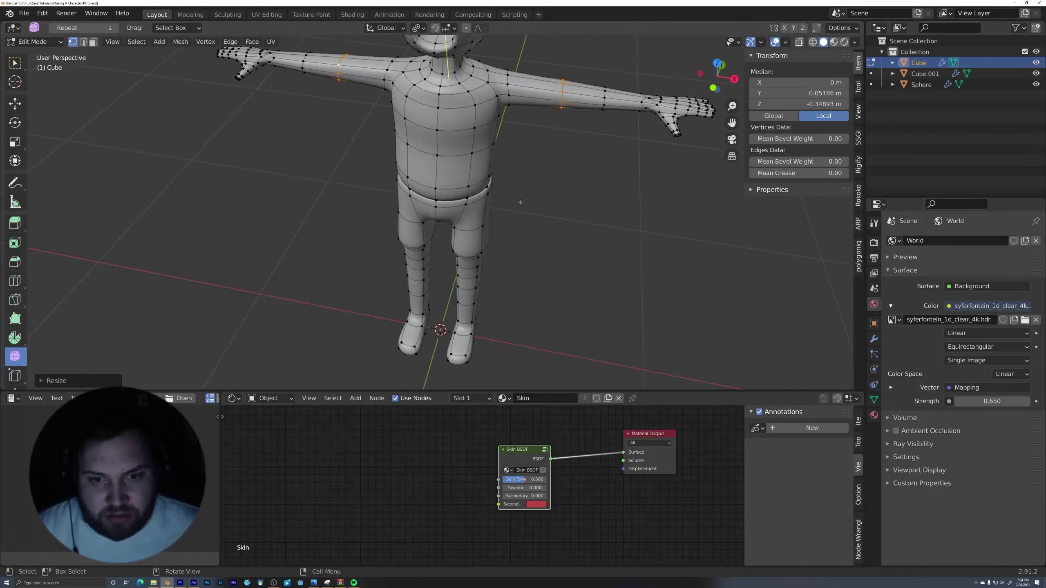
- Add a centred loop cut to each upper arm, between the shoulder and the elbow loop
{"action": "key", "text": "ctrl+r"}
{"action": "left_click", "coordinate": [535, 96]}
{"action": "right_click", "coordinate": [548, 82]}
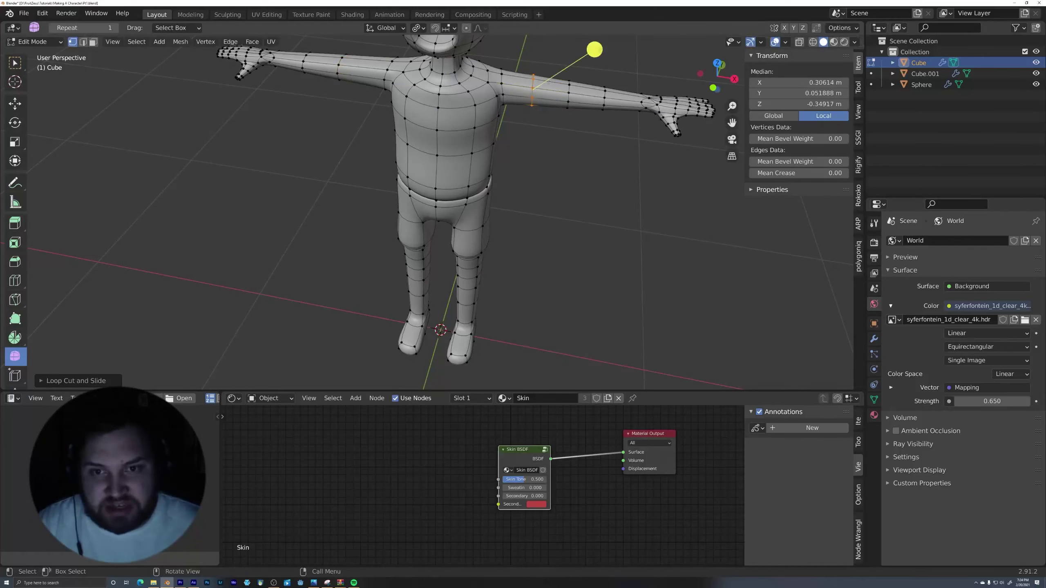
{"action": "middle_click_drag", "start_coordinate": [548, 83], "coordinate": [557, 98]}
{"action": "key", "text": "ctrl+r"}
{"action": "left_click", "coordinate": [399, 103]}
{"action": "right_click", "coordinate": [408, 101]}
- Select the elbow loops on both arms and bevel them about 0.03 m wide with 2 segments
{"action": "middle_click_drag", "start_coordinate": [447, 80], "coordinate": [374, 153]}
{"action": "left_click", "coordinate": [324, 153], "text": "alt"}
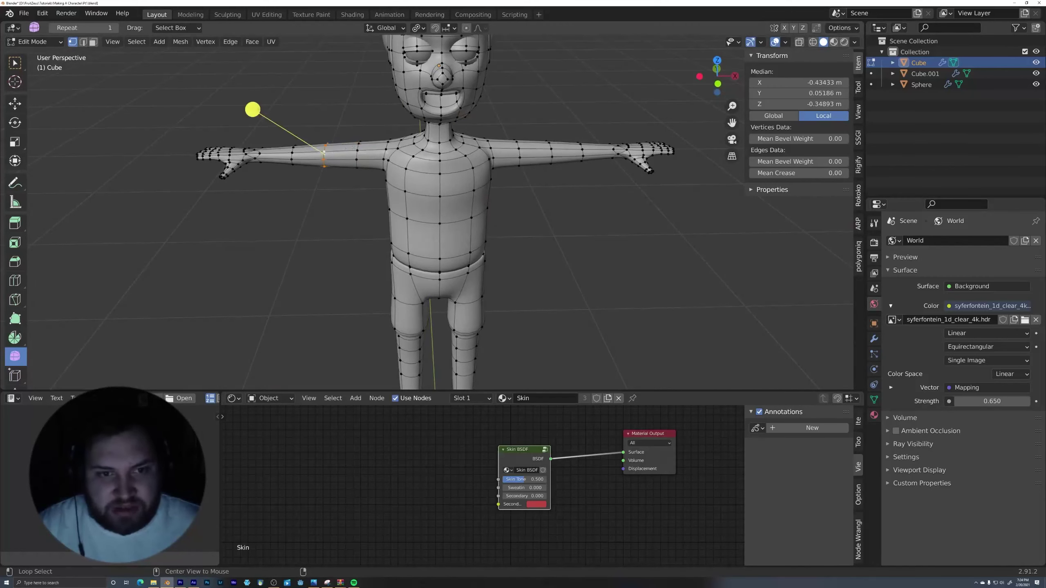
{"action": "left_click", "coordinate": [553, 153], "text": "alt+shift"}
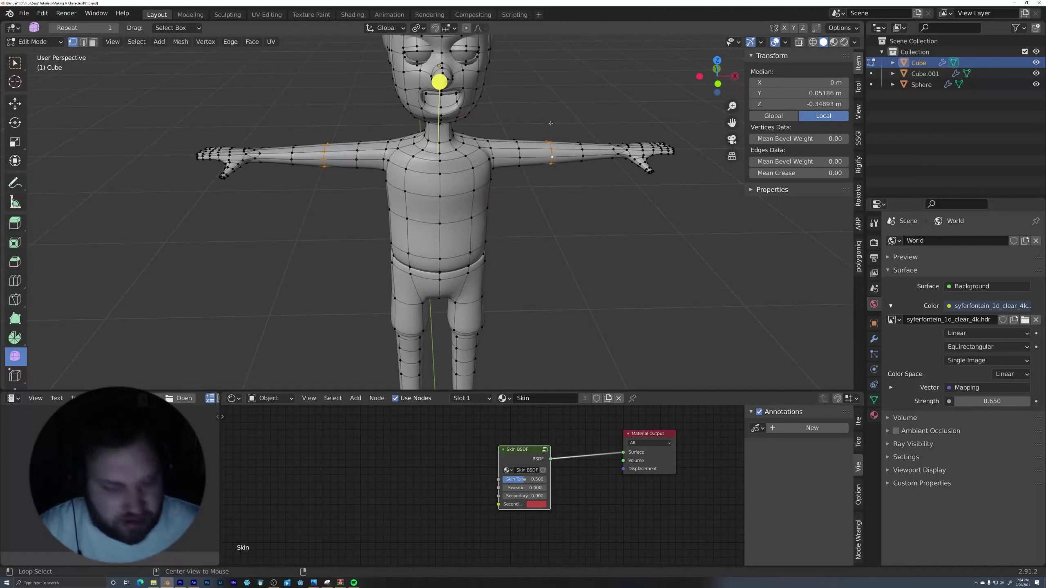
{"action": "left_click", "coordinate": [552, 151], "text": "alt"}
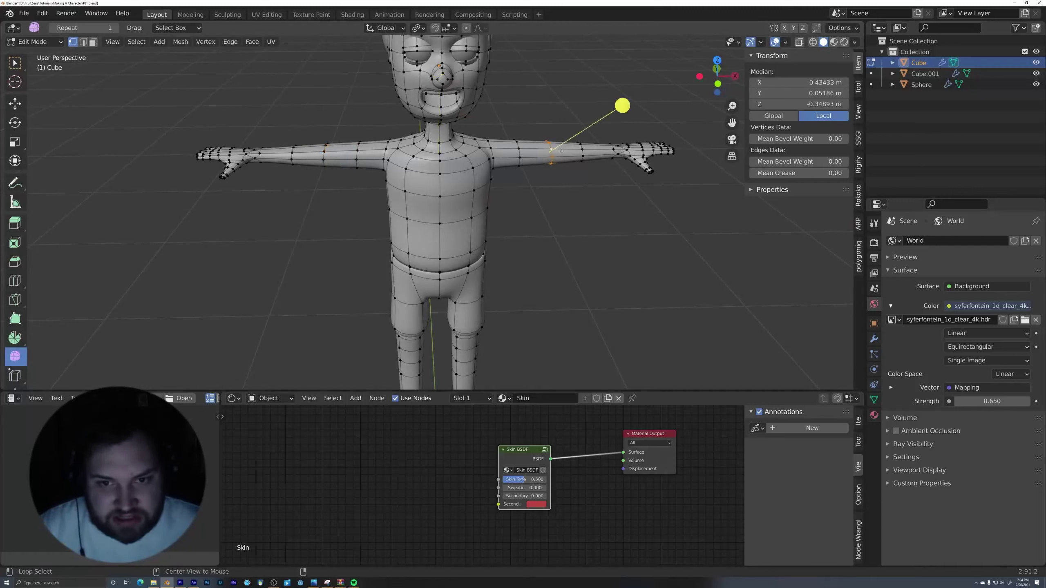
{"action": "left_click", "coordinate": [323, 154], "text": "alt+shift"}
{"action": "middle_click_drag", "start_coordinate": [370, 151], "coordinate": [525, 146]}
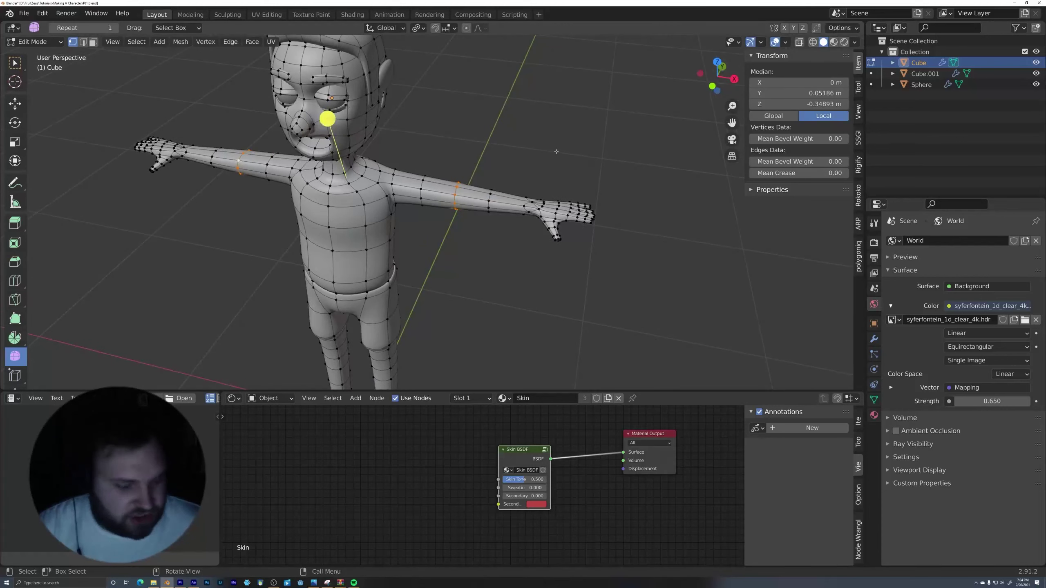
{"action": "key", "text": "ctrl+b"}
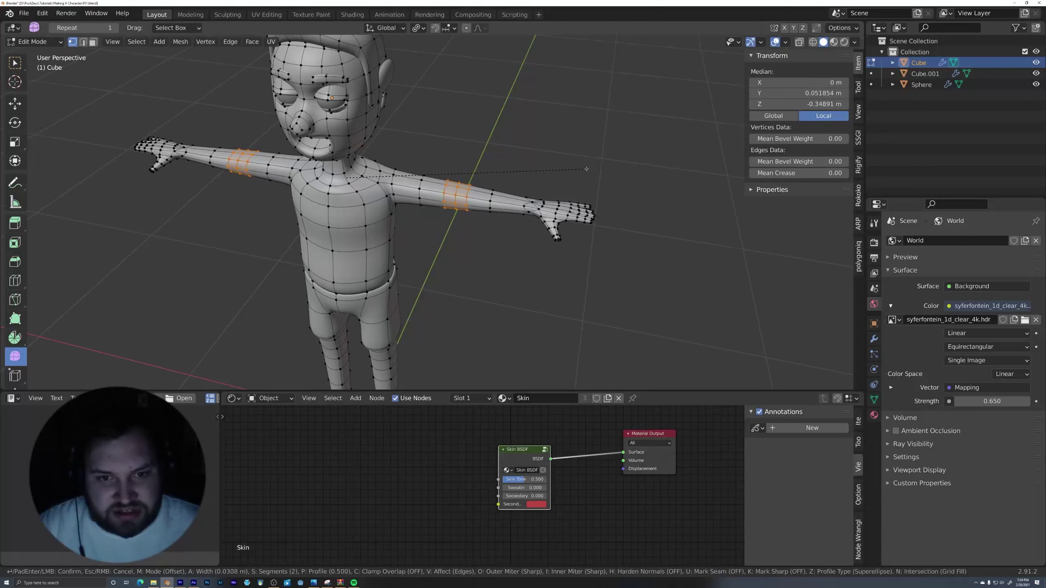
{"action": "left_click", "coordinate": [329, 116]}
{"action": "middle_click_drag", "start_coordinate": [329, 116], "coordinate": [358, 96]}
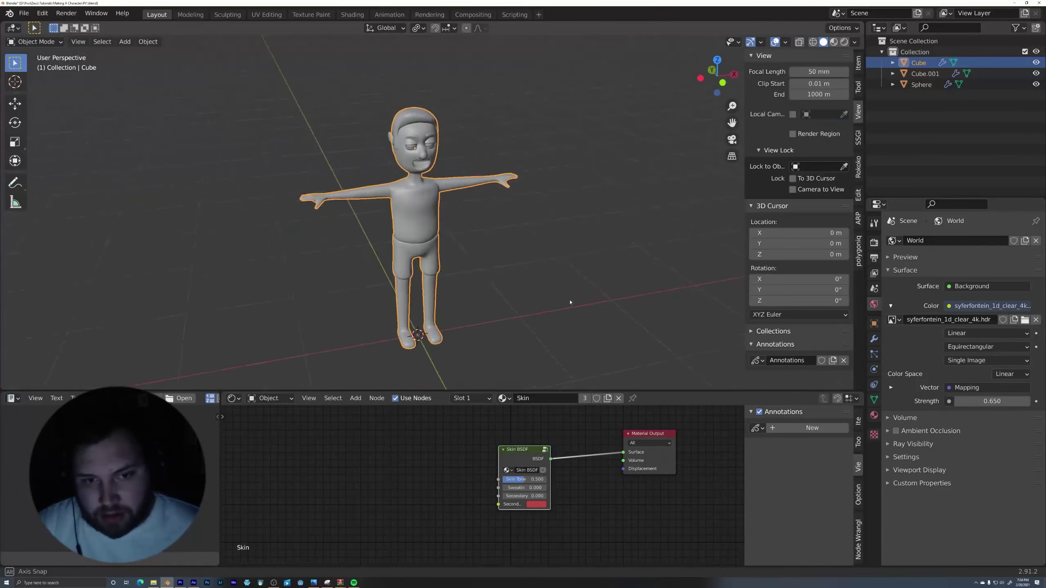
- Select the edge loop midway along both upper arms and bevel the two loops with 2 segments
{"action": "middle_click_drag", "start_coordinate": [569, 301], "coordinate": [510, 185]}
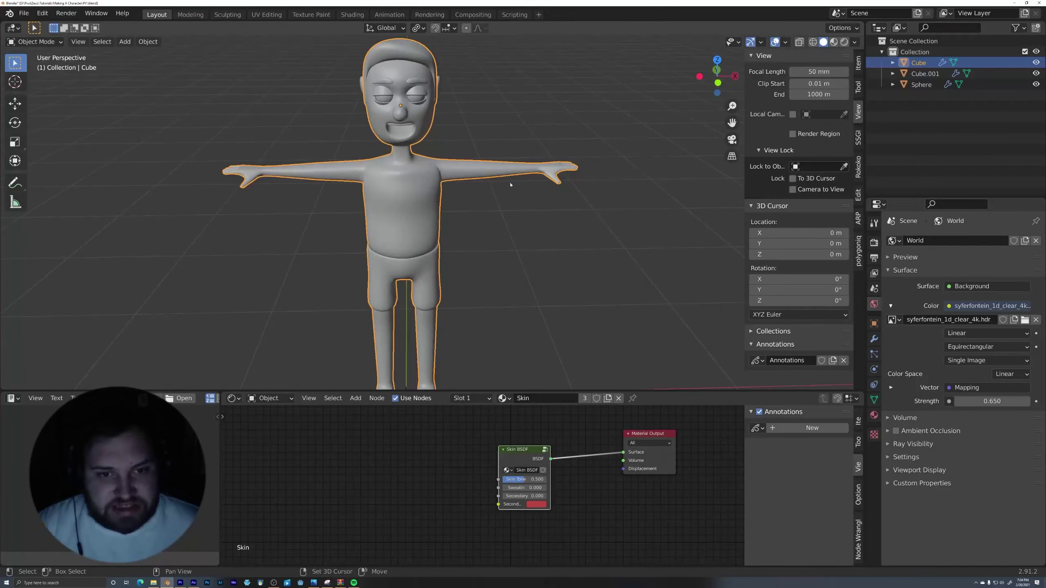
{"action": "scroll", "coordinate": [497, 237], "scroll_direction": "up", "scroll_amount": 4}
{"action": "key", "text": "Tab"}
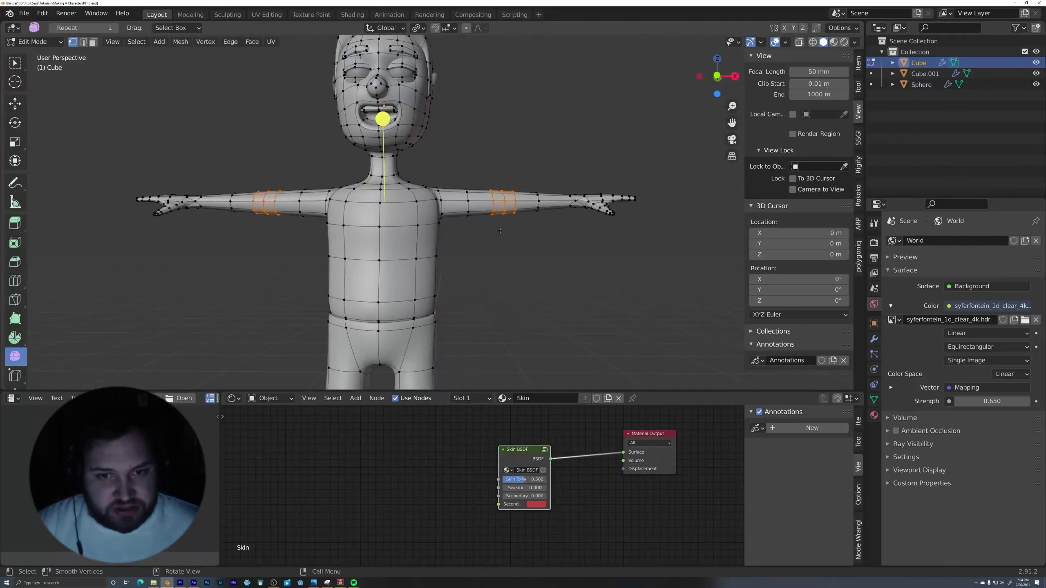
{"action": "middle_click_drag", "start_coordinate": [500, 231], "coordinate": [486, 285], "text": "ctrl"}
{"action": "mouse_move", "coordinate": [474, 324]}
{"action": "middle_mouse_down", "text": "shift"}
{"action": "mouse_move", "coordinate": [498, 231]}
{"action": "mouse_move", "coordinate": [486, 324]}
{"action": "middle_mouse_up", "text": "shift"}
{"action": "middle_click_drag", "start_coordinate": [486, 362], "coordinate": [510, 257], "text": "ctrl"}
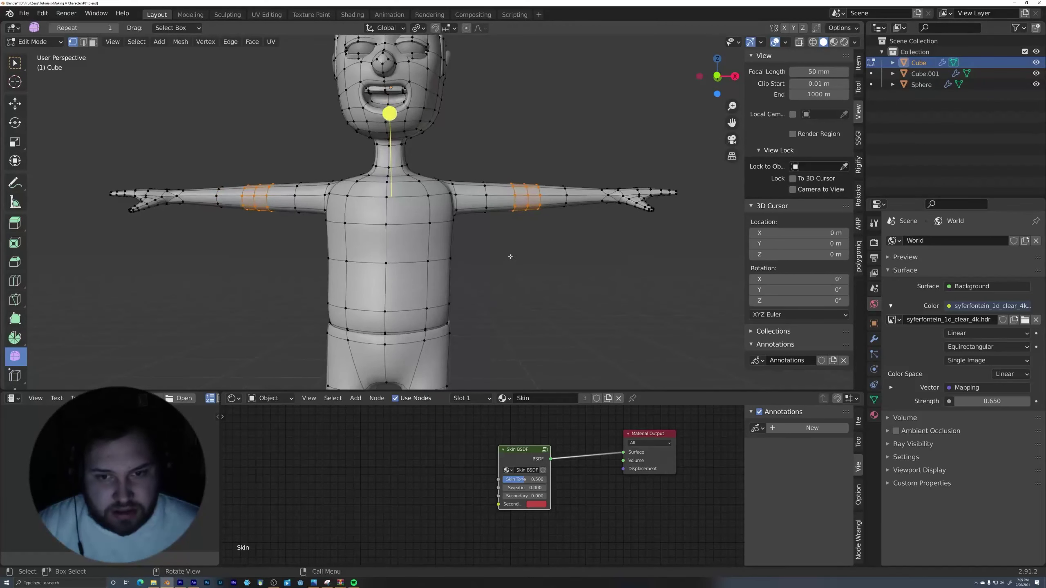
{"action": "middle_click_drag", "start_coordinate": [512, 300], "coordinate": [502, 343], "text": "shift"}
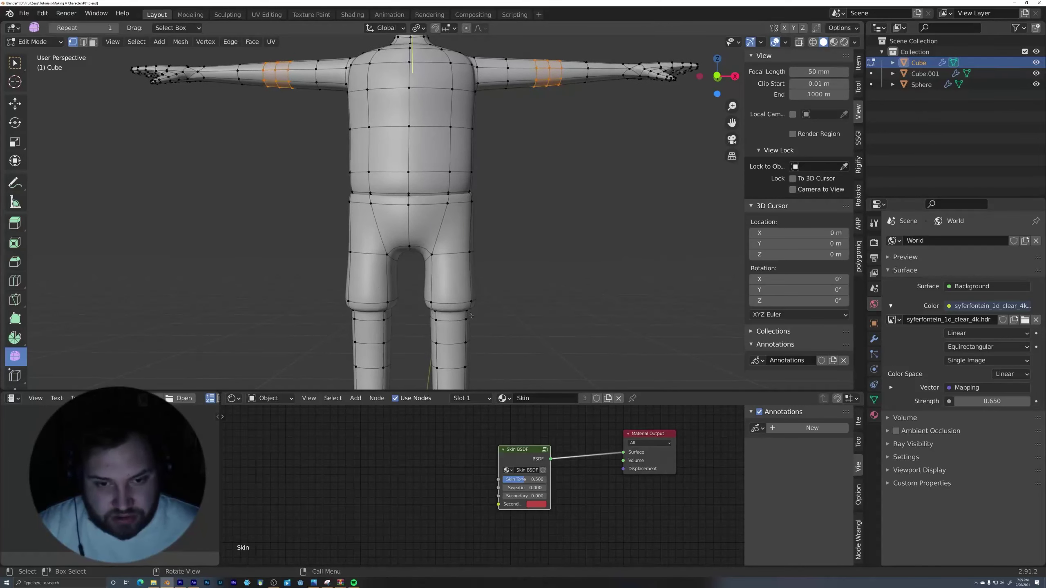
{"action": "middle_click_drag", "start_coordinate": [519, 123], "coordinate": [454, 258], "text": "shift"}
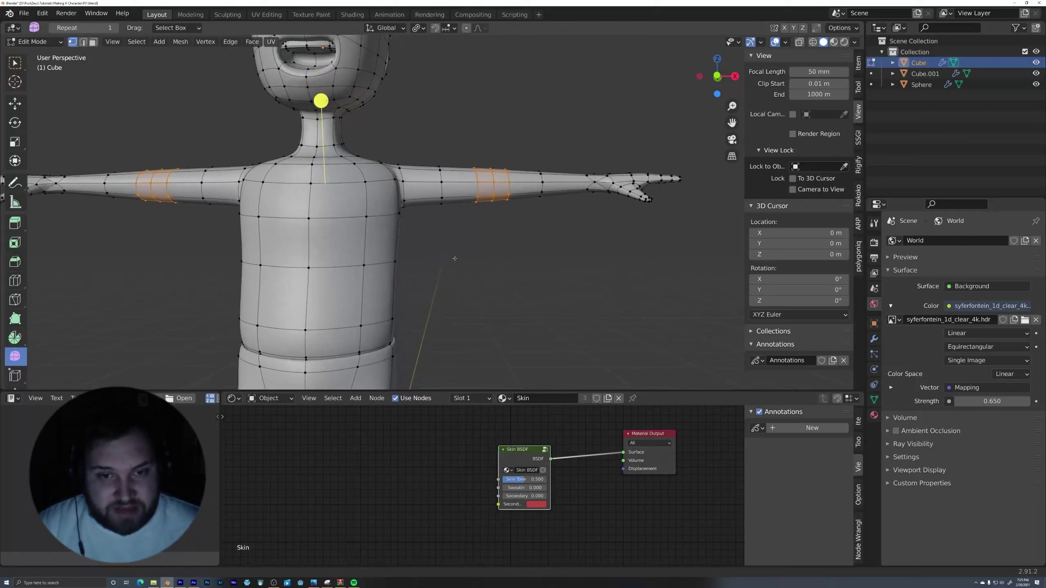
{"action": "left_click", "coordinate": [441, 189], "text": "alt"}
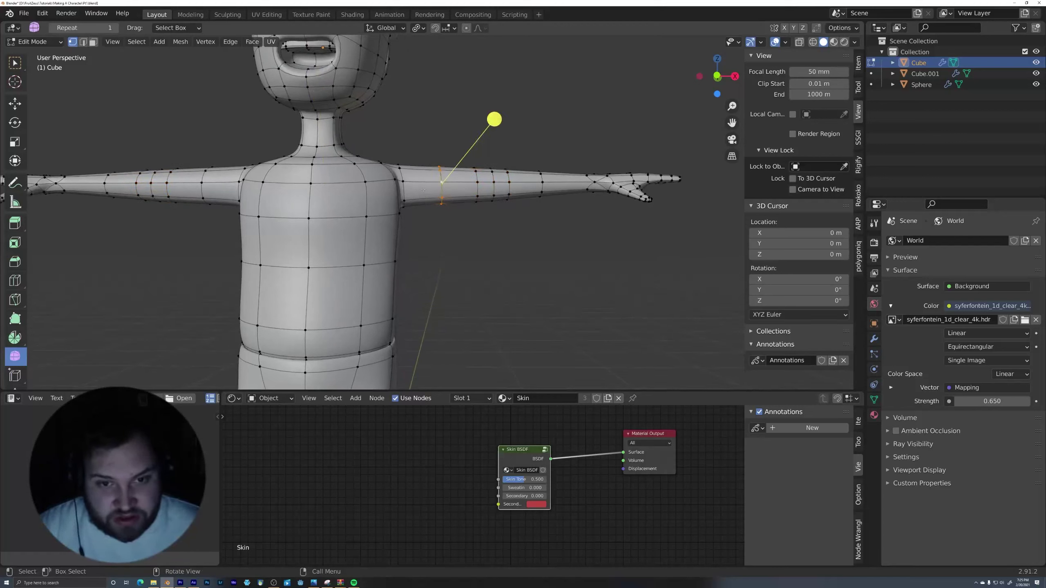
{"action": "left_click", "coordinate": [200, 185], "text": "alt+shift"}
{"action": "middle_click_drag", "start_coordinate": [544, 145], "coordinate": [520, 140]}
{"action": "key", "text": "ctrl+b"}
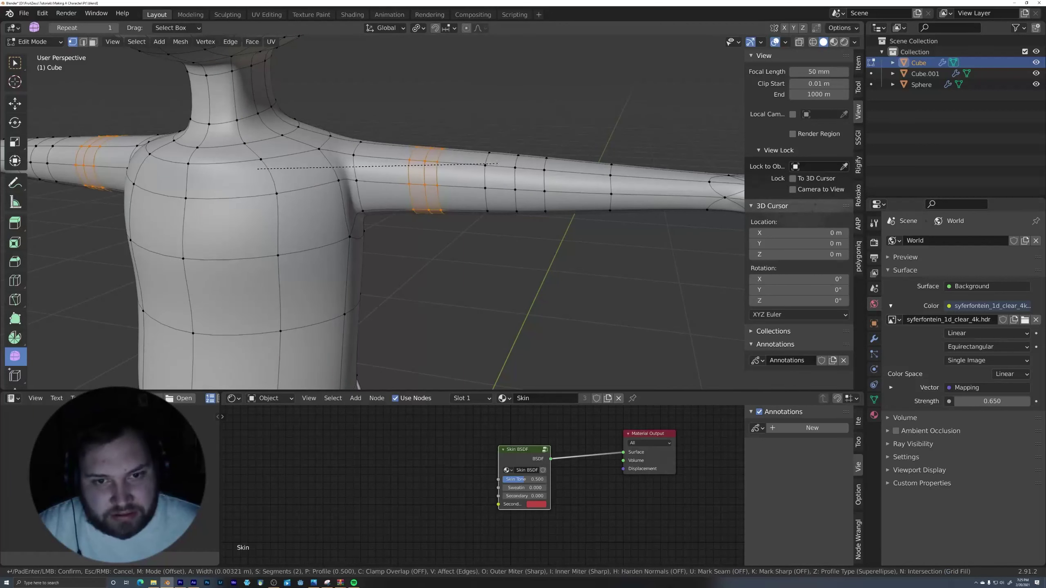
{"action": "left_click", "coordinate": [234, 90]}
- Scale the sleeve-edge loops on both upper arms to about 1.17 and the neighbouring inner loops to about 1.05
{"action": "middle_click_drag", "start_coordinate": [477, 117], "coordinate": [699, 128]}
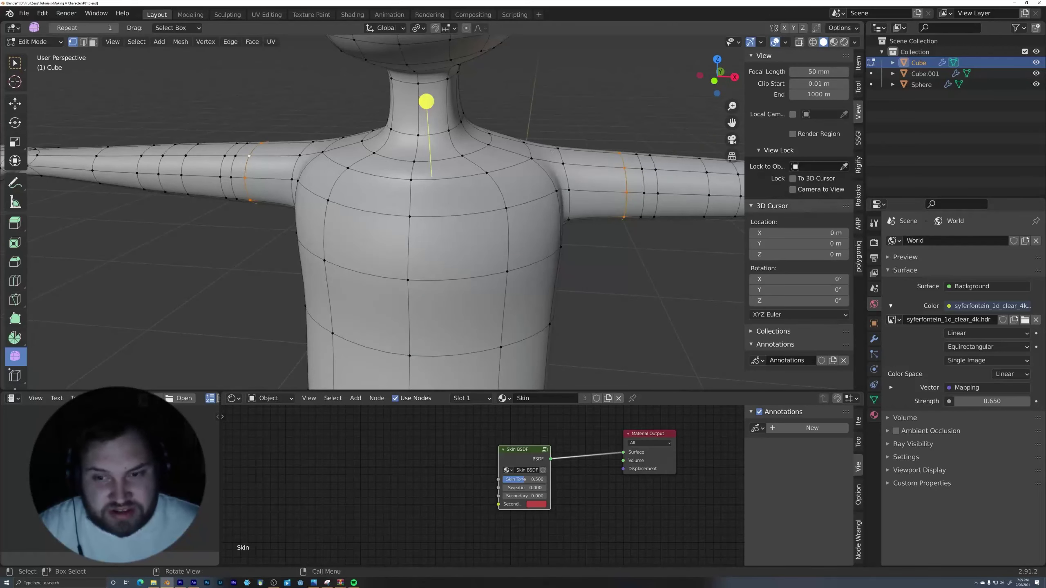
{"action": "middle_click_drag", "start_coordinate": [425, 100], "coordinate": [304, 110]}
{"action": "key", "text": "s"}
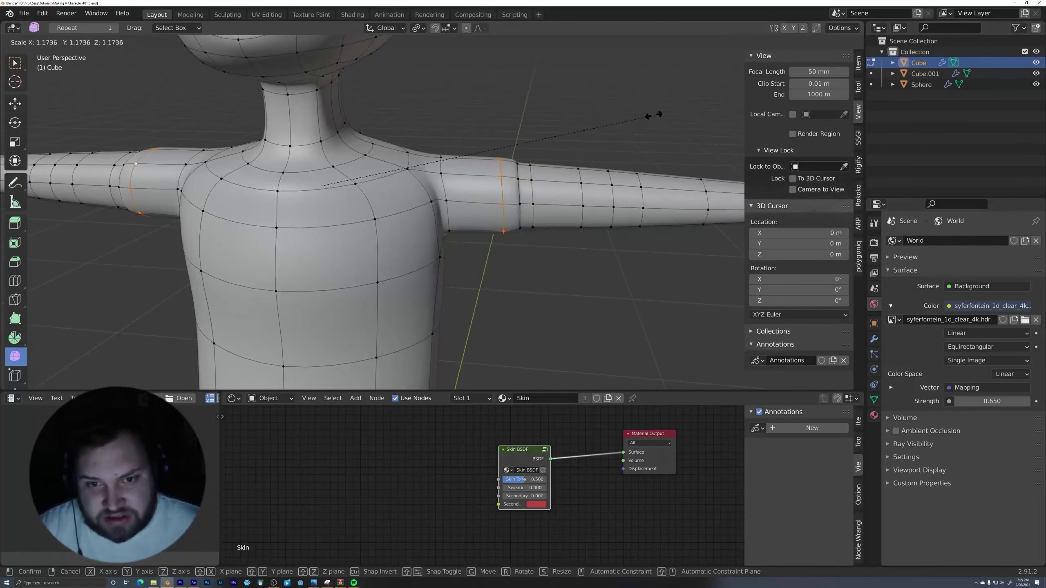
{"action": "left_click", "coordinate": [321, 103]}
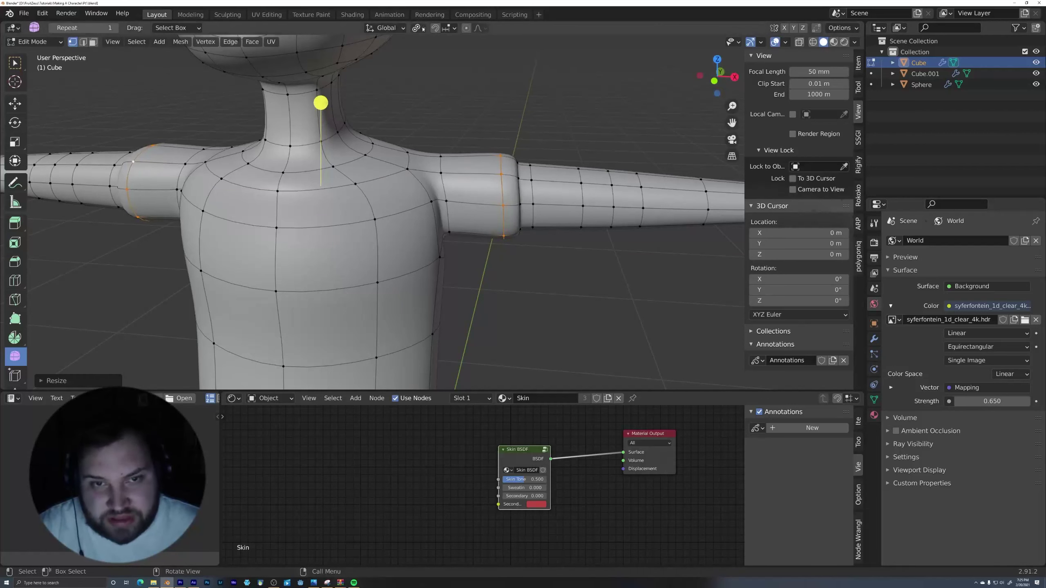
{"action": "middle_click_drag", "start_coordinate": [321, 102], "coordinate": [360, 94]}
{"action": "key", "text": "s"}
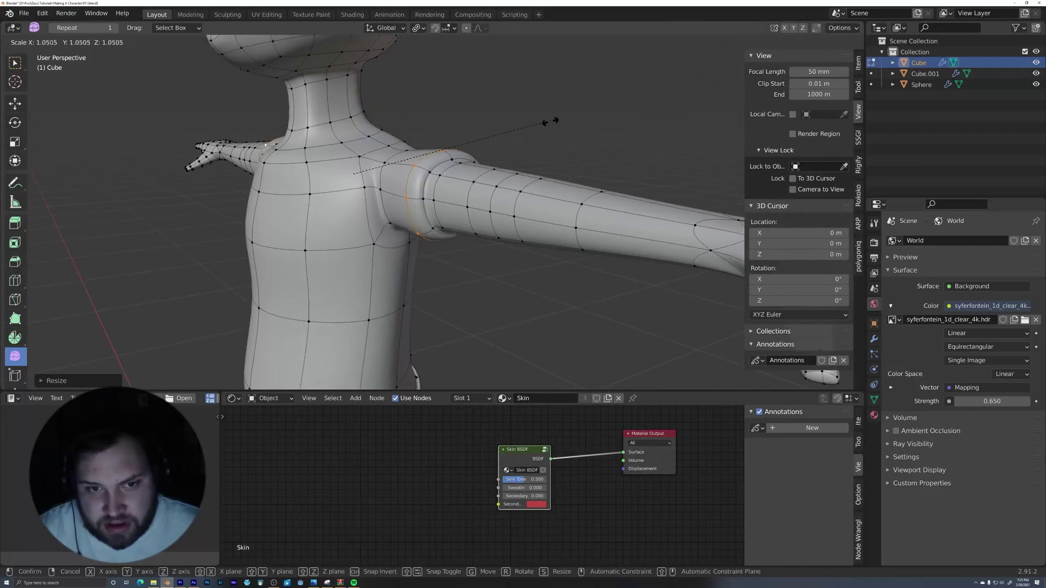
{"action": "left_click", "coordinate": [554, 130]}
{"action": "middle_click_drag", "start_coordinate": [553, 130], "coordinate": [505, 187]}
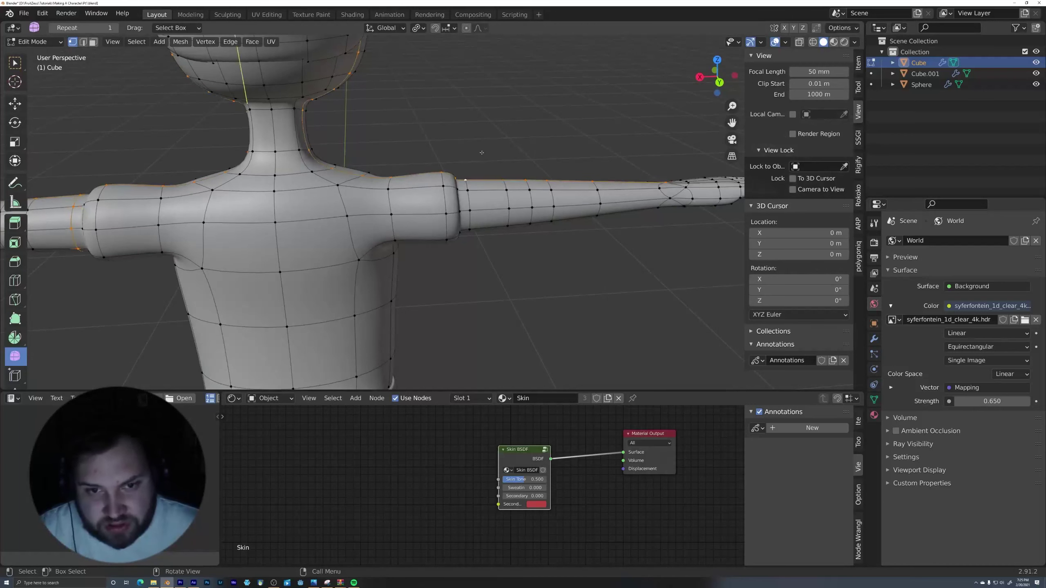
- Set the pivot point to Median Point and scale the loops just inside both sleeve openings together
{"action": "middle_click_drag", "start_coordinate": [468, 201], "coordinate": [466, 75]}
{"action": "left_click", "coordinate": [420, 29]}
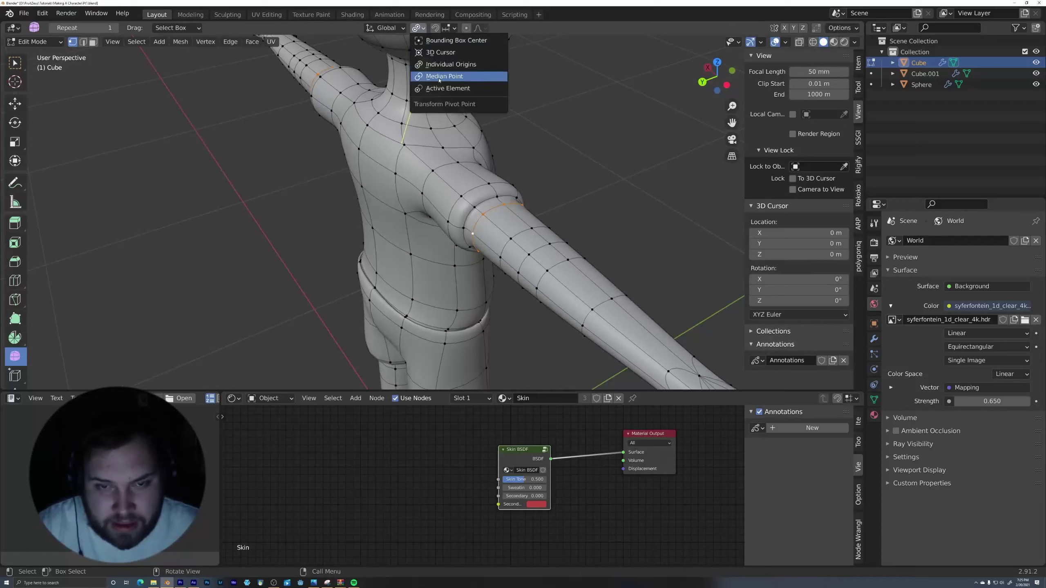
{"action": "left_click", "coordinate": [444, 77]}
{"action": "middle_click_drag", "start_coordinate": [544, 189], "coordinate": [444, 154]}
{"action": "key", "text": "s"}
{"action": "left_click", "coordinate": [618, 194]}
- Leave mesh editing and examine the new sleeves, shoulders and neck on the whole character
{"action": "key", "text": "Tab"}
{"action": "scroll", "coordinate": [516, 246], "scroll_direction": "up", "scroll_amount": 5}
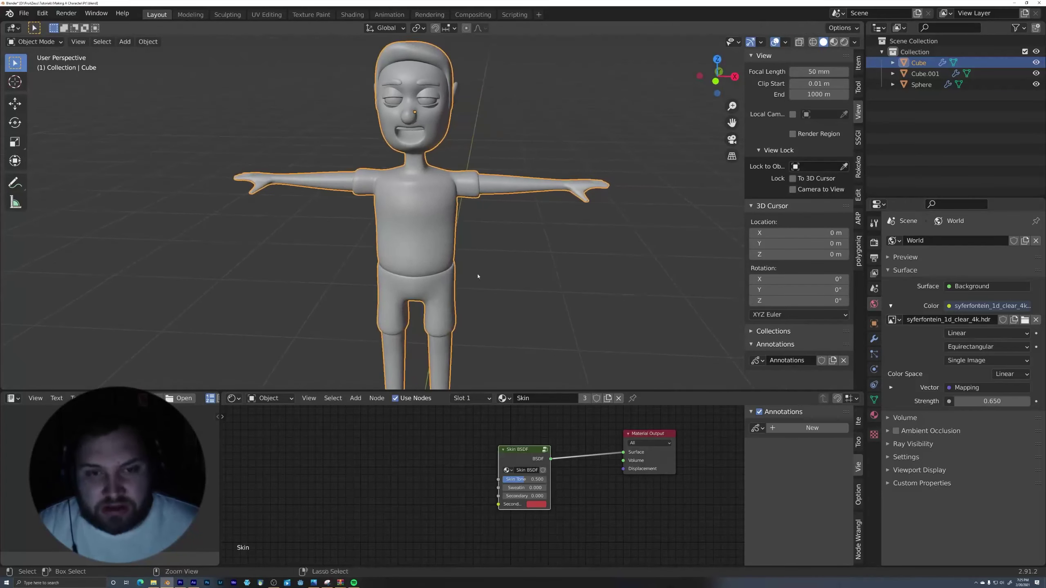
{"action": "middle_click_drag", "start_coordinate": [459, 190], "coordinate": [455, 154]}
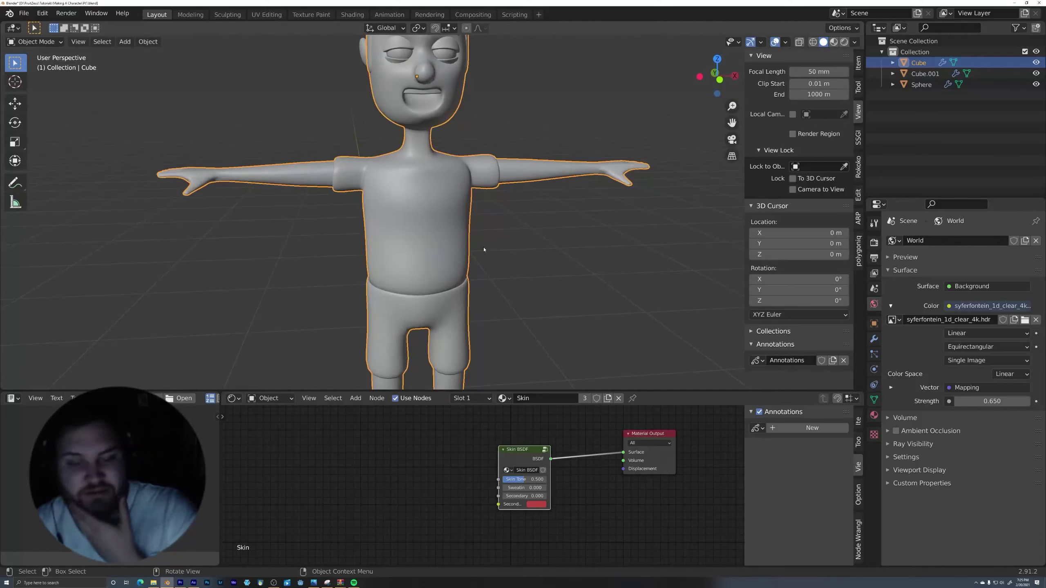
{"action": "middle_click_drag", "start_coordinate": [484, 250], "coordinate": [513, 250]}
{"action": "scroll", "coordinate": [509, 234], "scroll_direction": "up", "scroll_amount": 5}
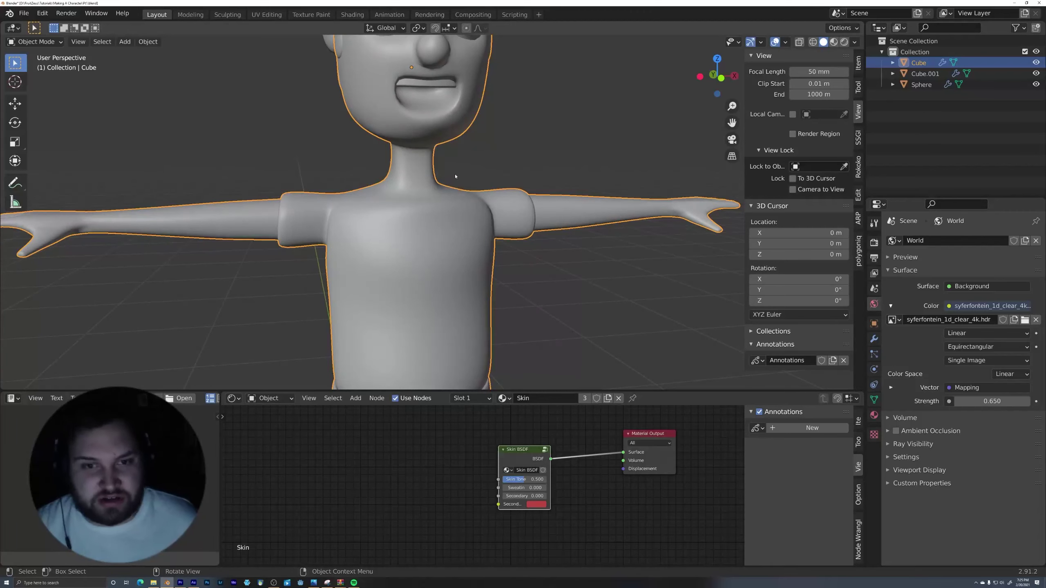
{"action": "scroll", "coordinate": [469, 159], "scroll_direction": "up", "scroll_amount": 2}
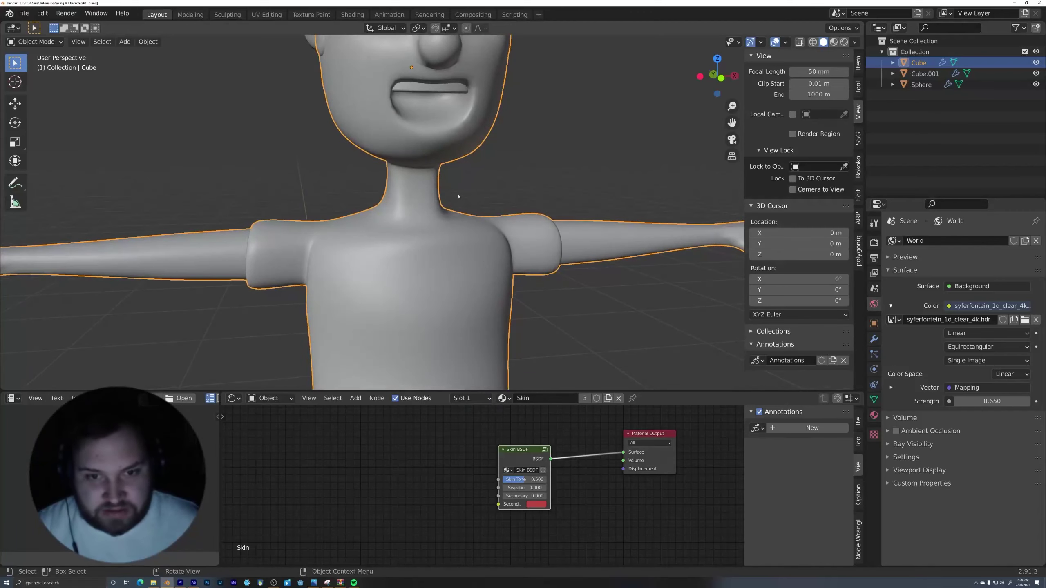
{"action": "middle_click_drag", "start_coordinate": [473, 256], "coordinate": [456, 215]}
{"action": "scroll", "coordinate": [482, 250], "scroll_direction": "up", "scroll_amount": 2}
- Add an edge loop around the base of the neck, slid by about 0.12, and scale it to about 0.97
{"action": "key", "text": "Tab"}
{"action": "scroll", "coordinate": [453, 216], "scroll_direction": "up", "scroll_amount": 2}
{"action": "left_click", "coordinate": [441, 223], "text": "alt"}
{"action": "key", "text": "g"}
{"action": "key", "text": "g"}
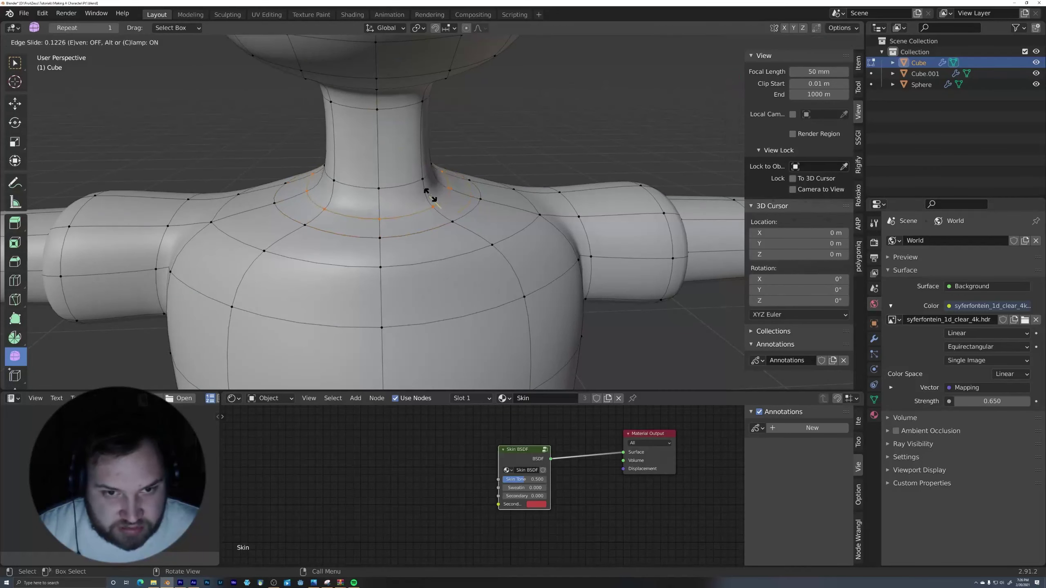
{"action": "left_click", "coordinate": [432, 195]}
{"action": "key", "text": "s"}
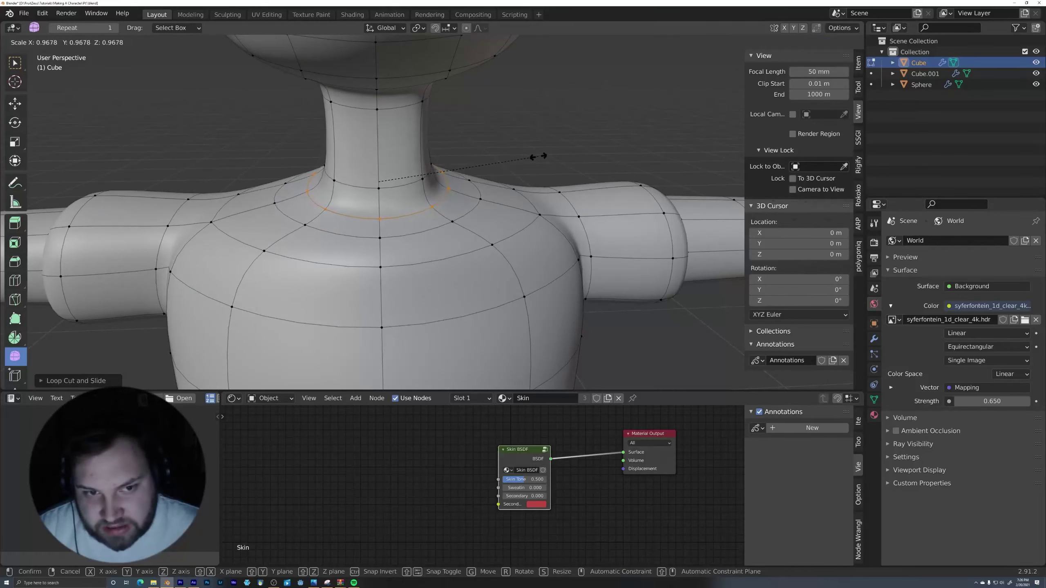
{"action": "left_click", "coordinate": [538, 159]}
- Bevel the new neck-base loop about 0.005 m wide with 2 segments
{"action": "mouse_move", "coordinate": [536, 158]}
{"action": "middle_mouse_down"}
{"action": "mouse_move", "coordinate": [548, 152]}
{"action": "mouse_move", "coordinate": [518, 168]}
{"action": "middle_mouse_up"}
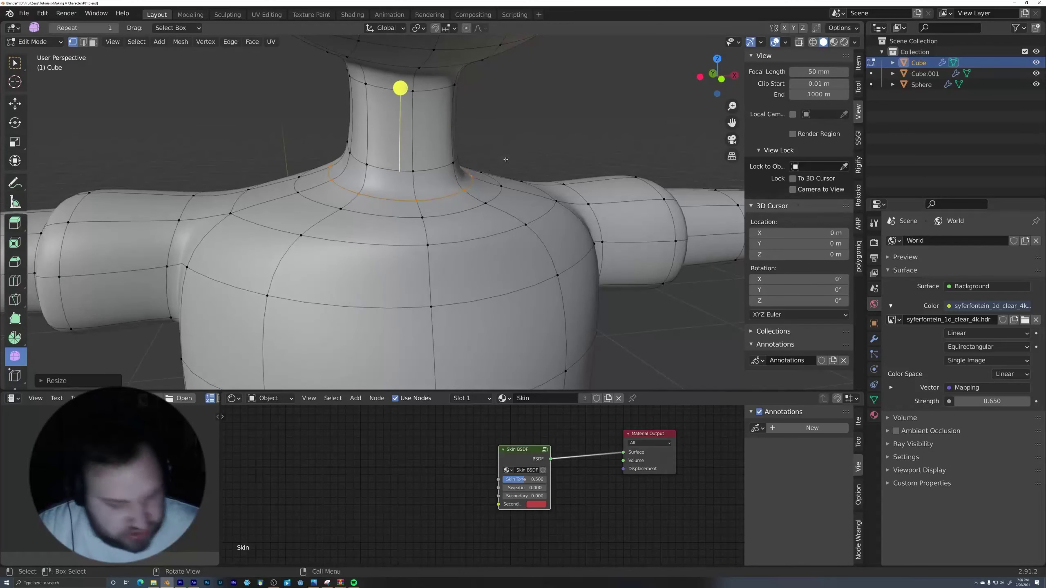
{"action": "key", "text": "ctrl+b"}
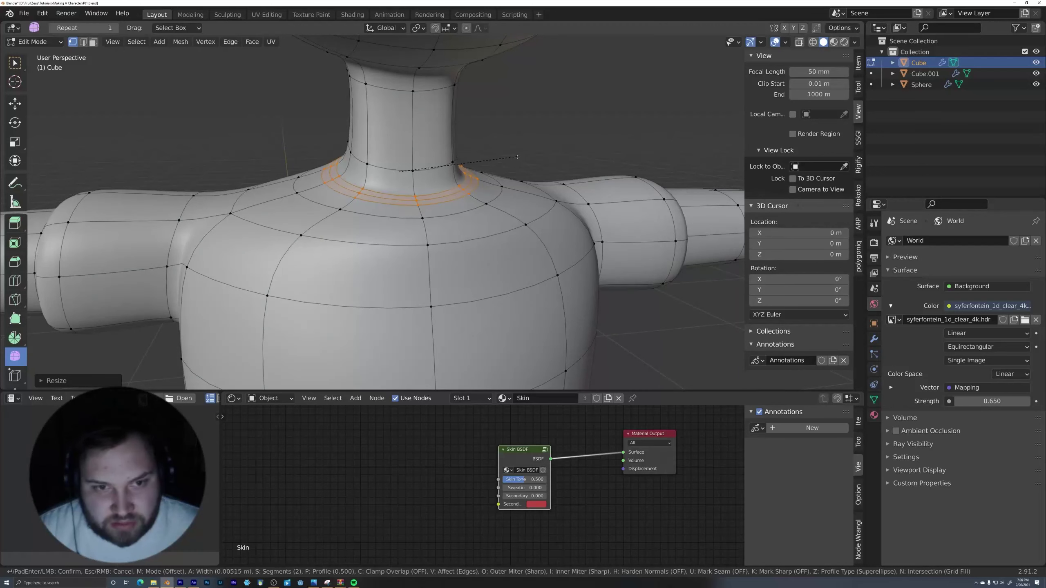
{"action": "left_click", "coordinate": [516, 160]}
- Lower a neckline loop about 0.01 m along Z, scale it to about 0.95 and readjust the collar height along Z
{"action": "left_click", "coordinate": [406, 205], "text": "alt"}
{"action": "middle_click_drag", "start_coordinate": [407, 206], "coordinate": [413, 176]}
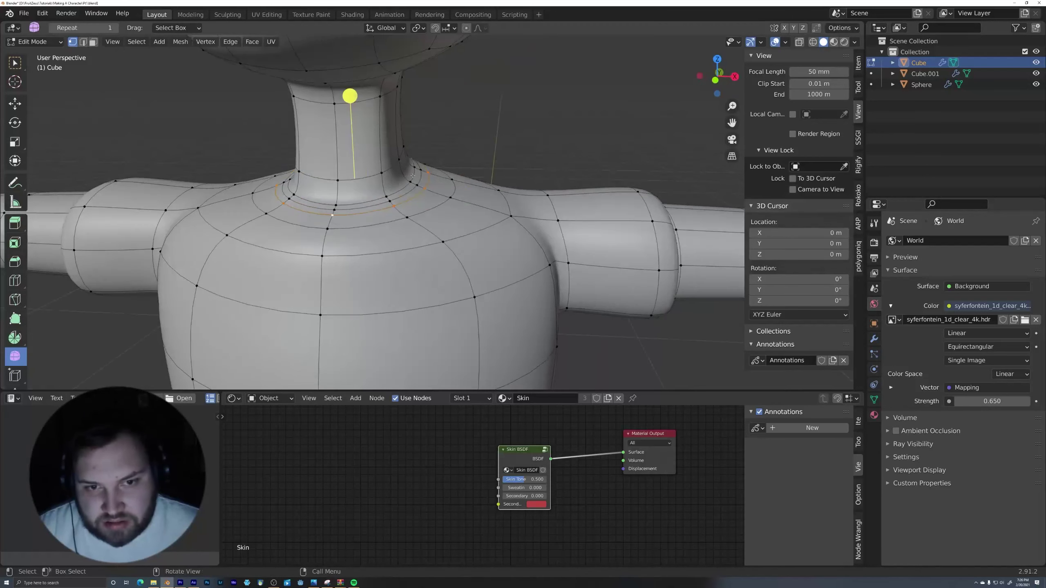
{"action": "middle_click_drag", "start_coordinate": [467, 155], "coordinate": [493, 147]}
{"action": "key", "text": "g"}
{"action": "key", "text": "z"}
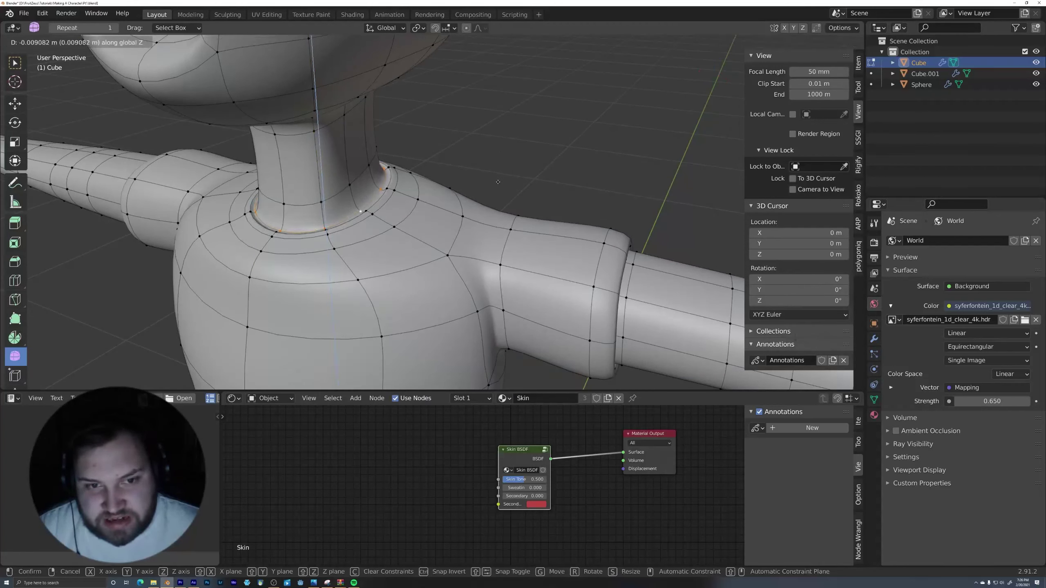
{"action": "left_click", "coordinate": [499, 194]}
{"action": "key", "text": "s"}
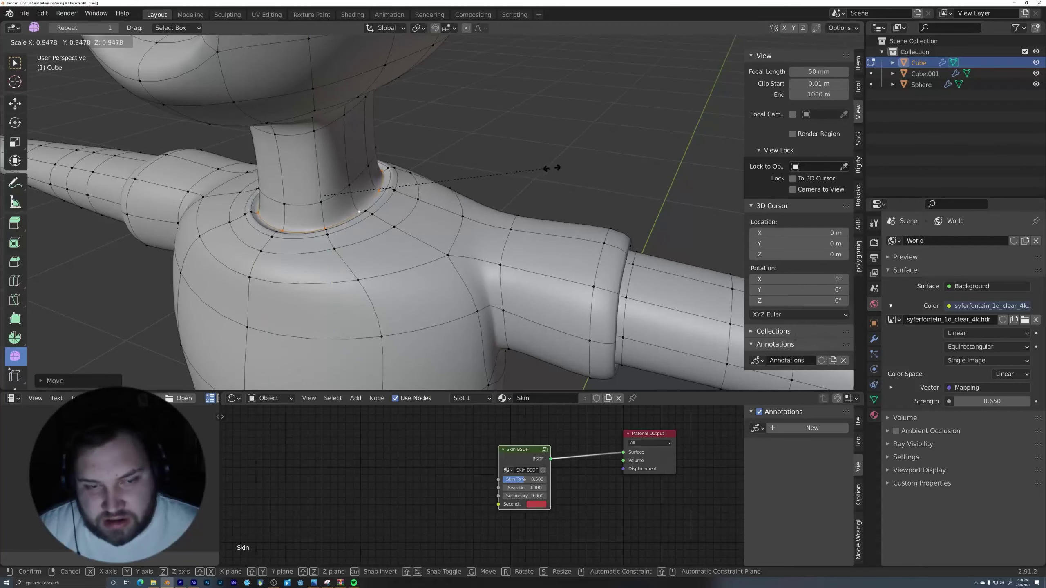
{"action": "left_click", "coordinate": [550, 170]}
{"action": "key", "text": "g"}
{"action": "key", "text": "z"}
{"action": "left_click", "coordinate": [499, 181]}
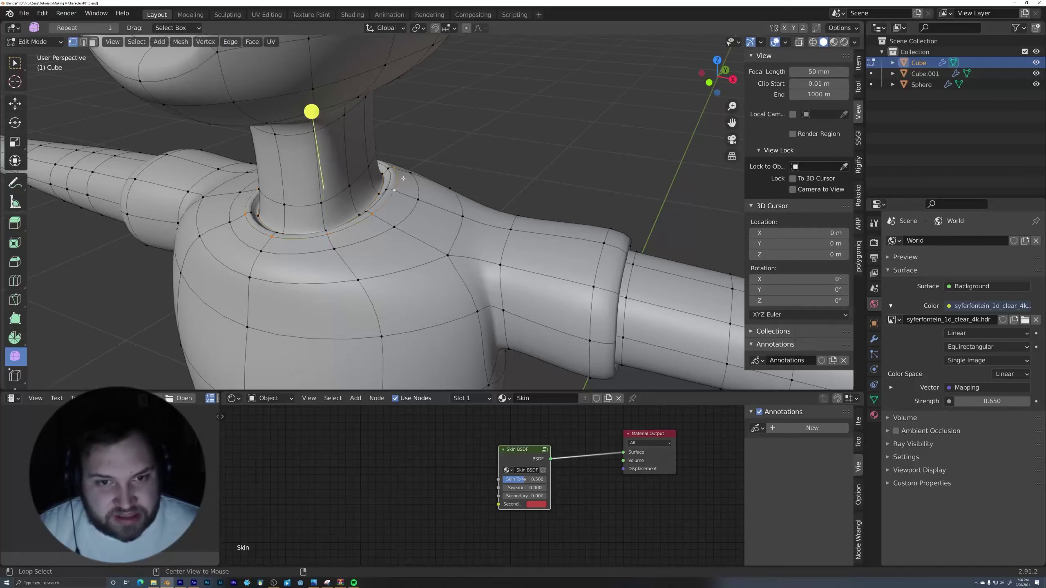
- Move the outer collar loop along Z and scale it along X around the neck
{"action": "middle_click_drag", "start_coordinate": [401, 175], "coordinate": [533, 158]}
{"action": "key", "text": "g"}
{"action": "key", "text": "z"}
{"action": "left_click", "coordinate": [554, 151]}
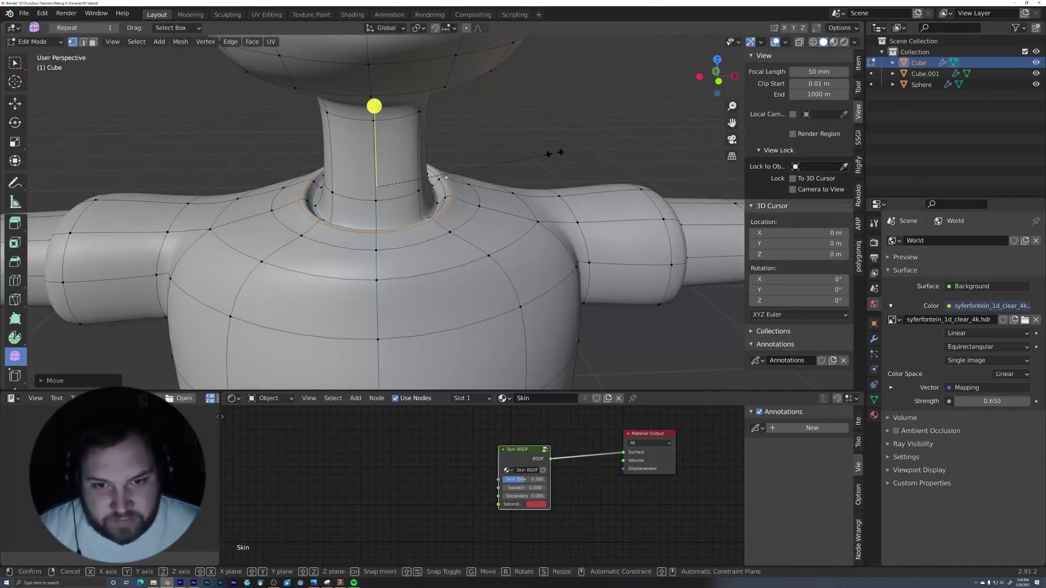
{"action": "key", "text": "s"}
{"action": "key", "text": "x"}
{"action": "left_click", "coordinate": [578, 156]}
- Select two vertices at the front of the shirt's neckline and adjust their height along Z
{"action": "middle_click_drag", "start_coordinate": [578, 156], "coordinate": [520, 147]}
{"action": "scroll", "coordinate": [521, 146], "scroll_direction": "down", "scroll_amount": 4}
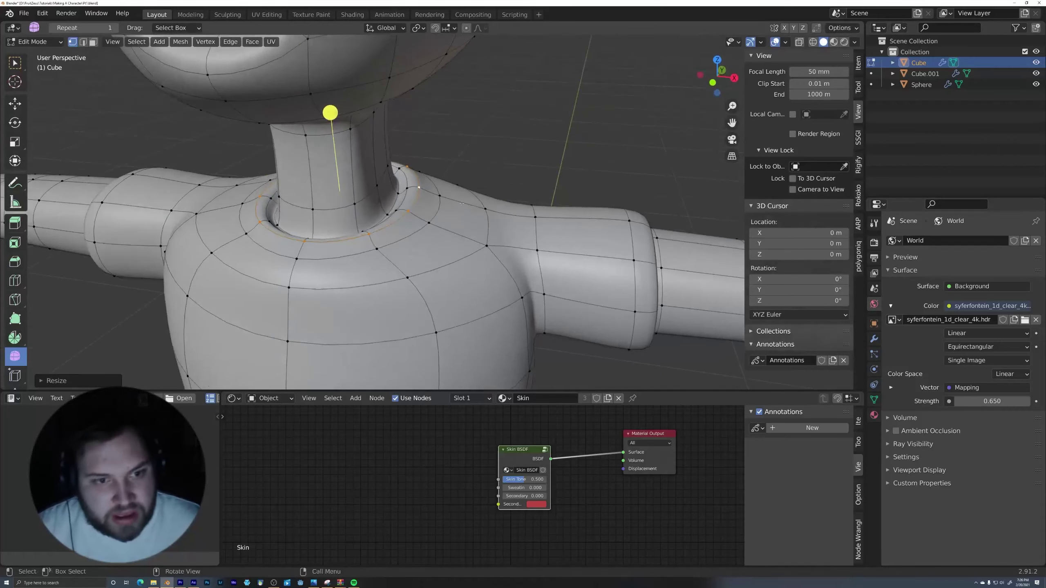
{"action": "left_click", "coordinate": [325, 232]}
{"action": "left_click", "coordinate": [366, 248], "text": "shift"}
{"action": "middle_click_drag", "start_coordinate": [506, 212], "coordinate": [430, 196]}
{"action": "key", "text": "g"}
{"action": "key", "text": "z"}
{"action": "left_click", "coordinate": [431, 192]}
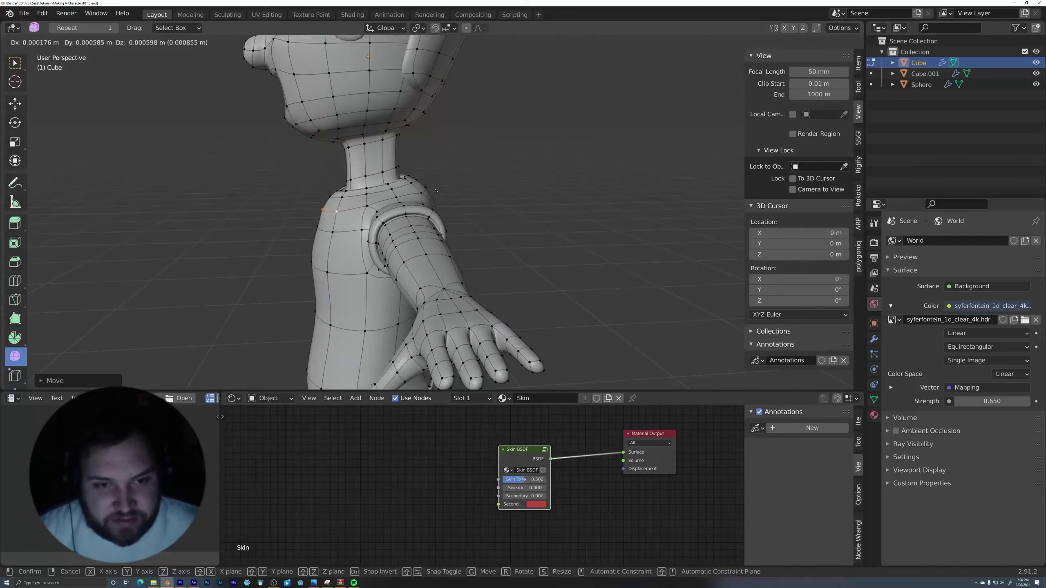
{"action": "middle_click_drag", "start_coordinate": [431, 192], "coordinate": [543, 185]}
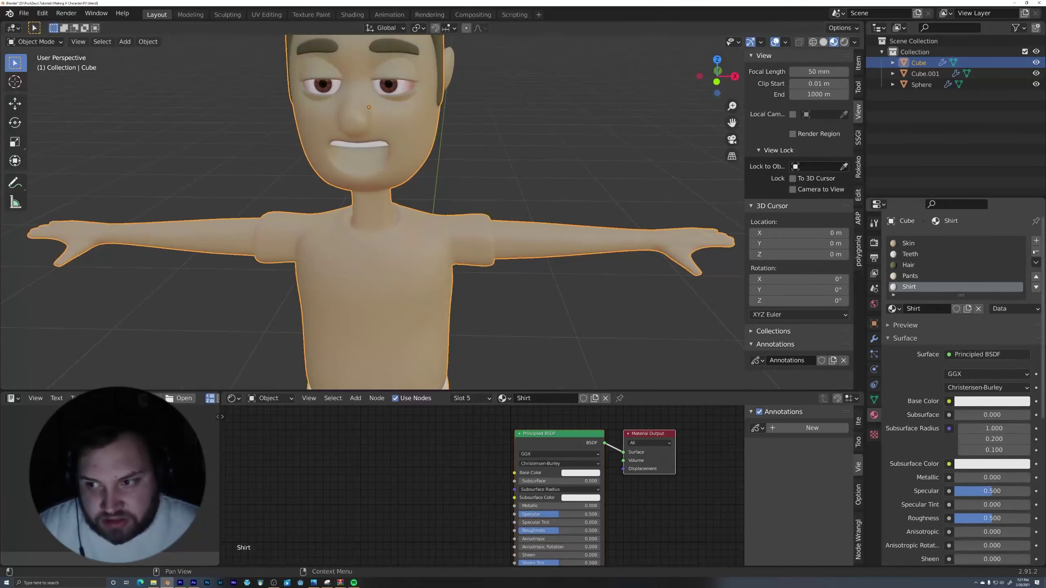
- Unlink the Shirt material from the body's fifth material slot and assign the existing Pants material there
{"action": "left_click", "coordinate": [978, 308]}
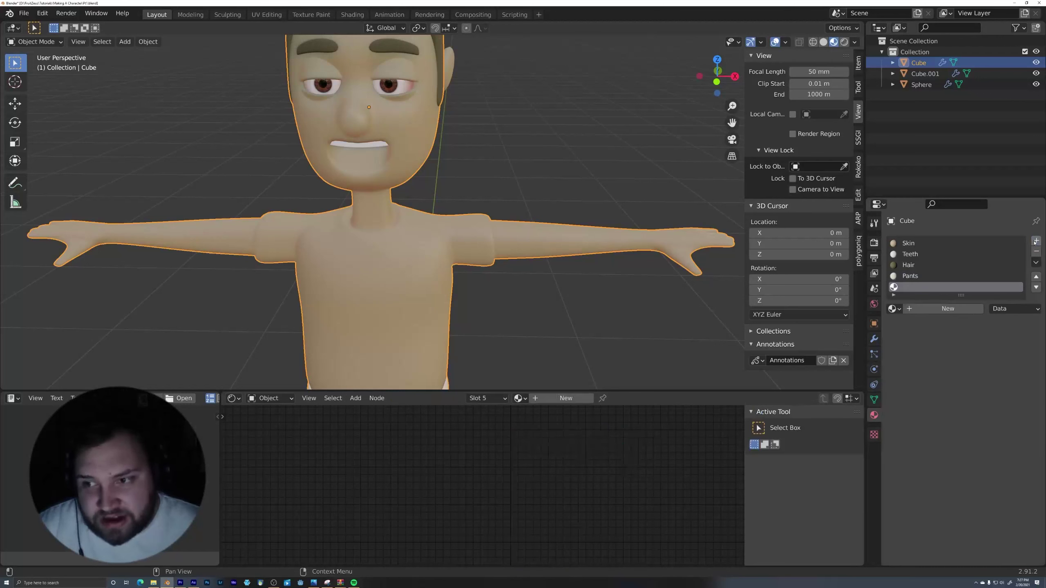
{"action": "left_click", "coordinate": [893, 309]}
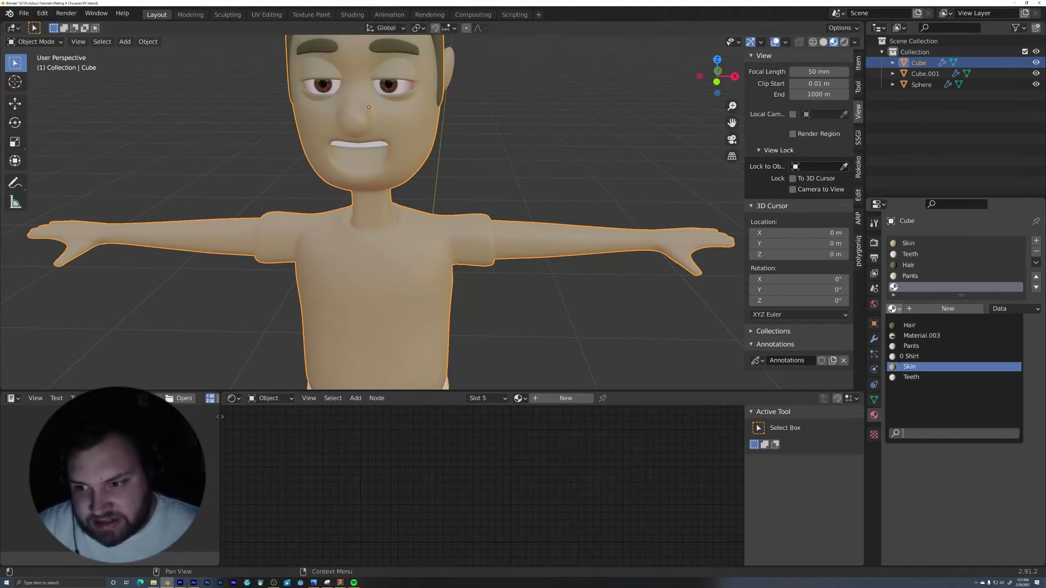
{"action": "left_click", "coordinate": [911, 346]}
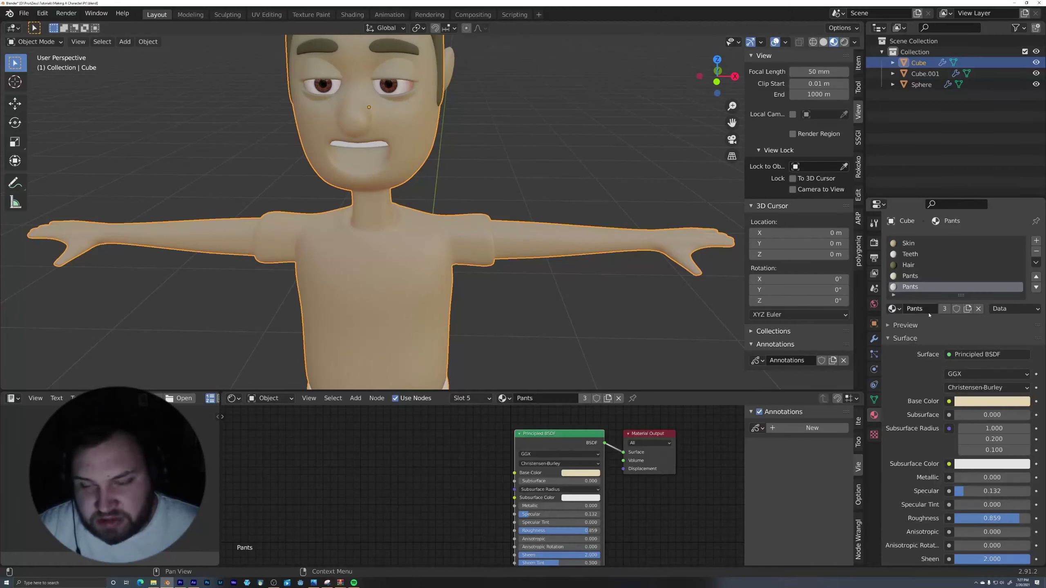
- Make the fifth slot's Pants material a single-user copy and rename it Shirt
{"action": "middle_click_drag", "start_coordinate": [646, 311], "coordinate": [607, 214], "text": "shift"}
{"action": "scroll", "coordinate": [609, 276], "scroll_direction": "down", "scroll_amount": 2}
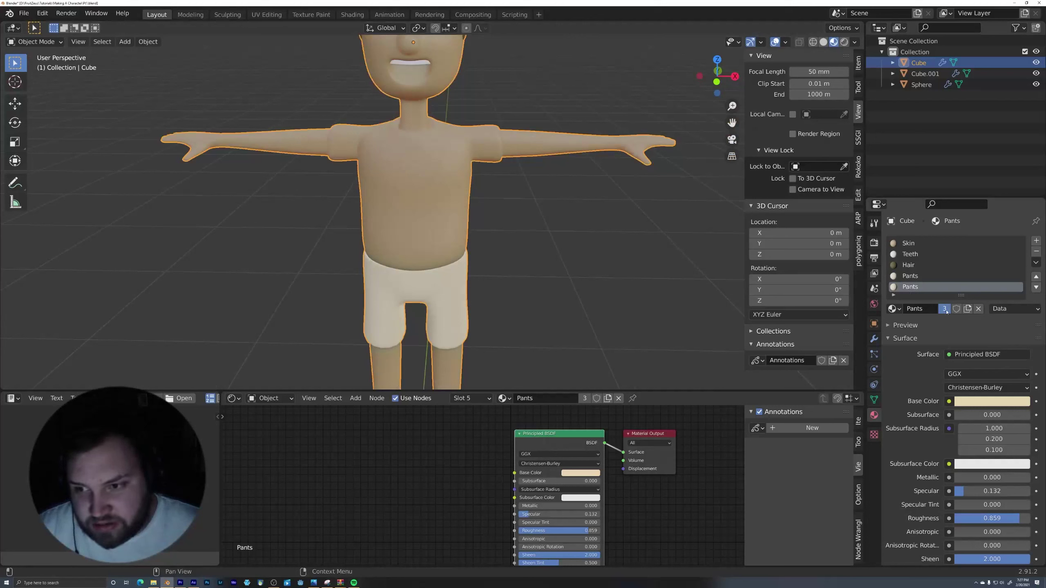
{"action": "left_click", "coordinate": [944, 309]}
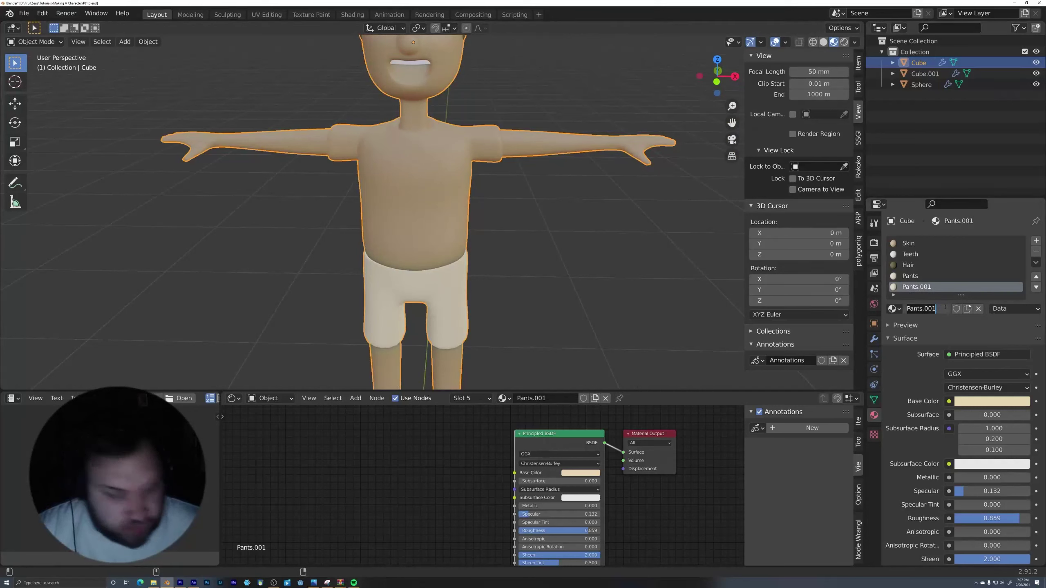
{"action": "left_click", "coordinate": [944, 308]}
{"action": "type", "text": "Shirt"}
{"action": "key", "text": "Return"}
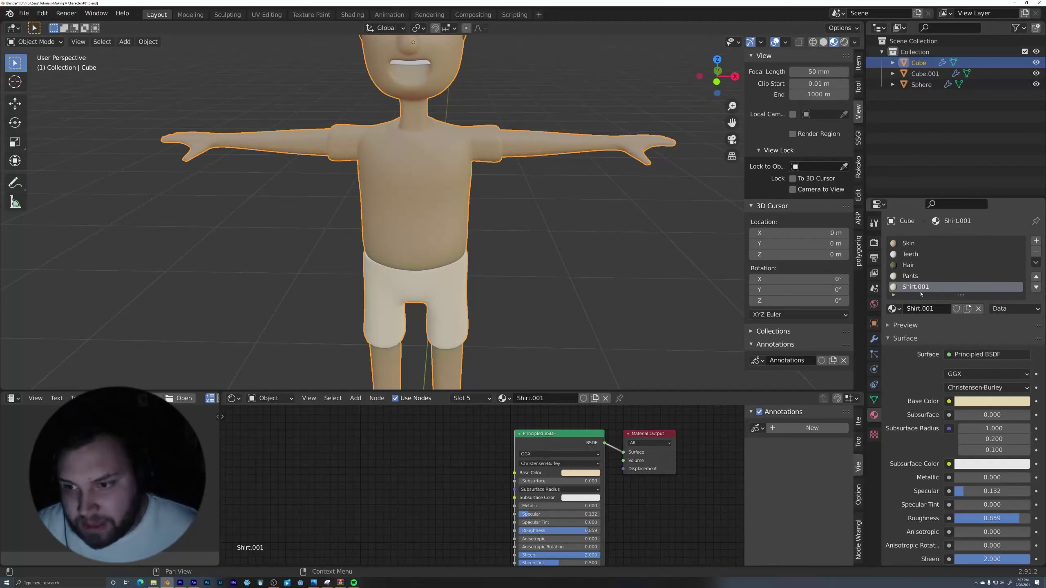
- Set the Base Color of the Shirt.001 material to black in its Principled BSDF node
{"action": "scroll", "coordinate": [555, 505], "scroll_direction": "down", "scroll_amount": 2}
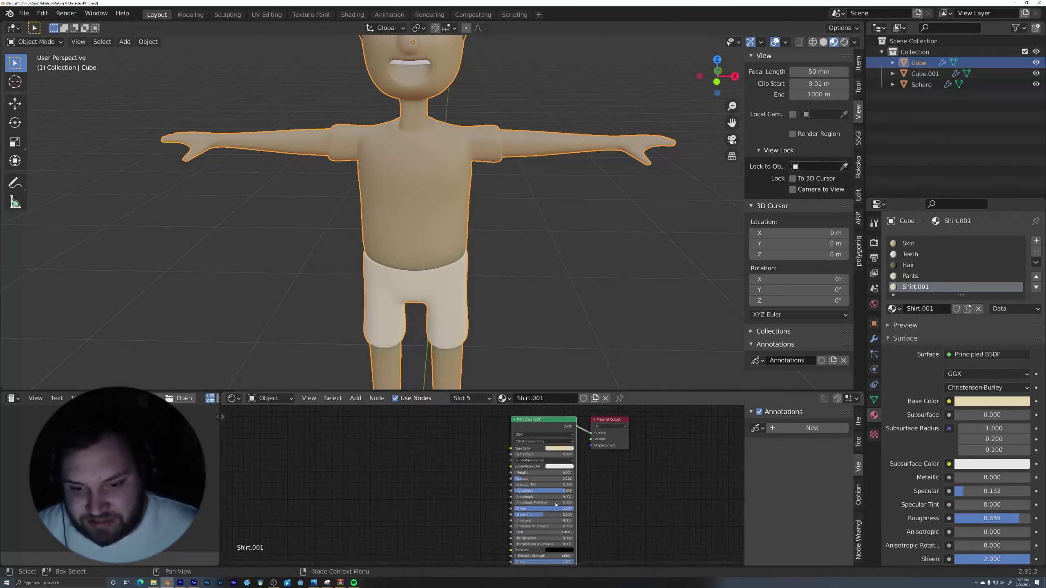
{"action": "left_click", "coordinate": [564, 449]}
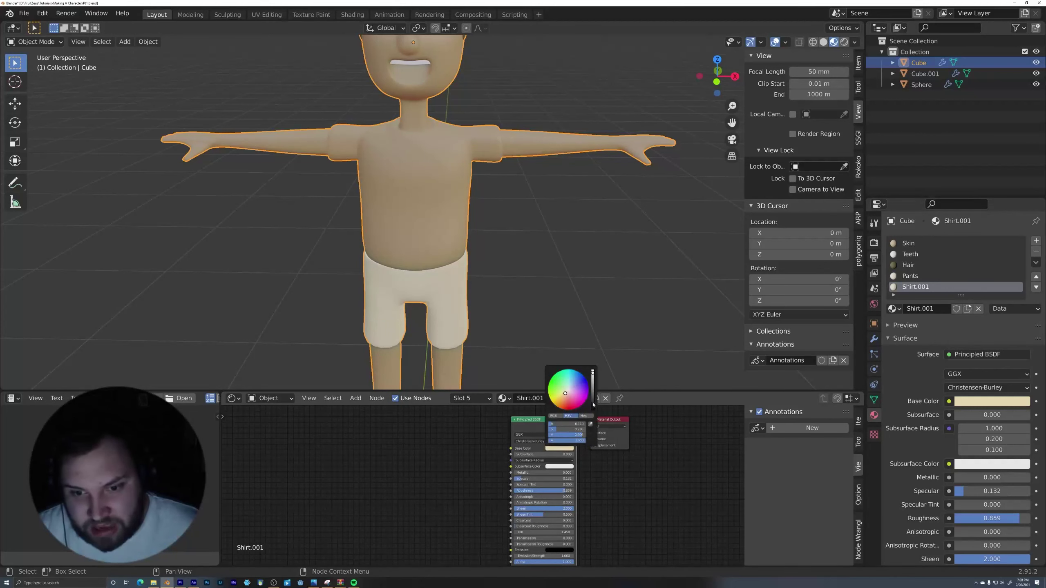
{"action": "left_click_drag", "start_coordinate": [593, 405], "coordinate": [593, 411]}
{"action": "middle_click_drag", "start_coordinate": [509, 264], "coordinate": [539, 291], "text": "shift"}
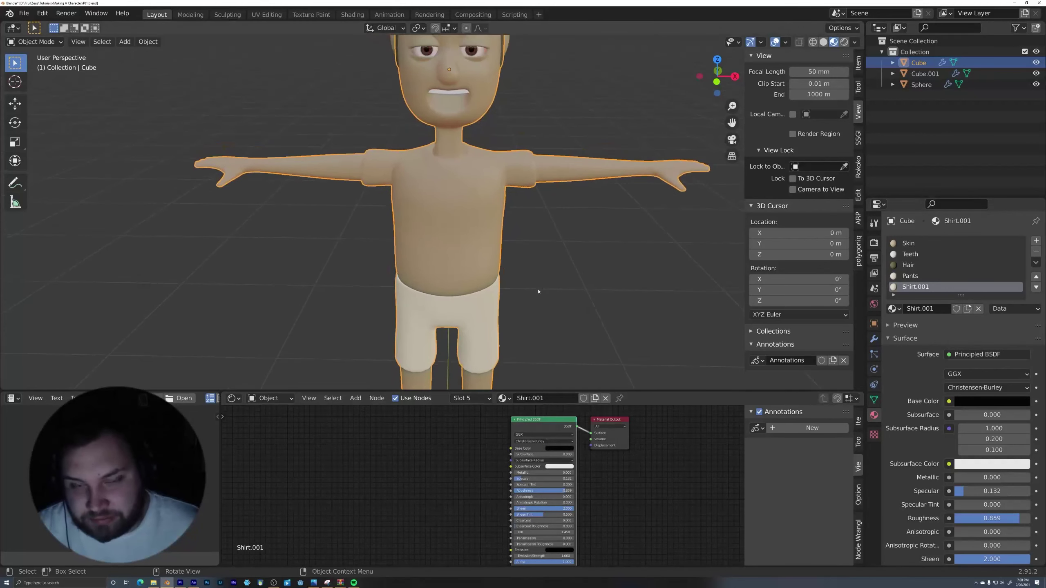
- Enter Edit Mode on the body, clear the selection and select the edge loop inside the shirt sleeve's opening around the arm
{"action": "scroll", "coordinate": [553, 208], "scroll_direction": "up", "scroll_amount": 1}
{"action": "key", "text": "Tab"}
{"action": "middle_click_drag", "start_coordinate": [521, 203], "coordinate": [524, 242], "text": "shift"}
{"action": "scroll", "coordinate": [526, 243], "scroll_direction": "up", "scroll_amount": 3}
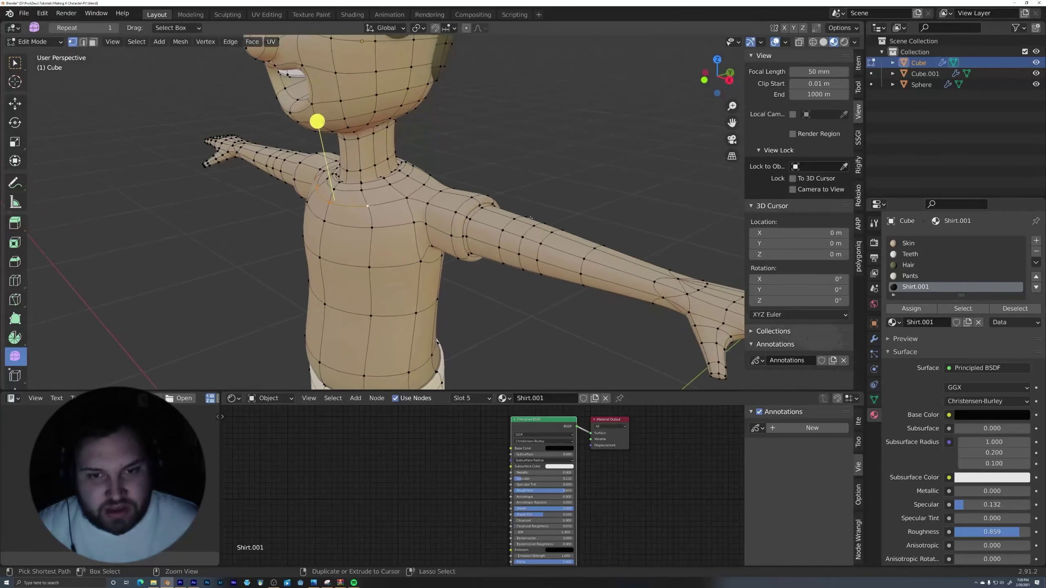
{"action": "scroll", "coordinate": [489, 205], "scroll_direction": "up", "scroll_amount": 4}
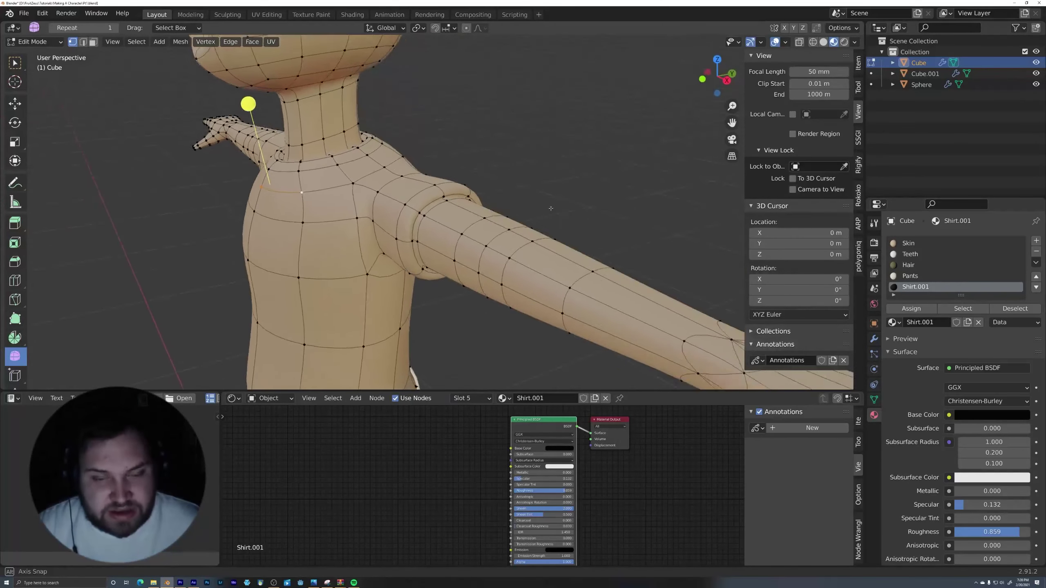
{"action": "middle_click_drag", "start_coordinate": [527, 254], "coordinate": [495, 239]}
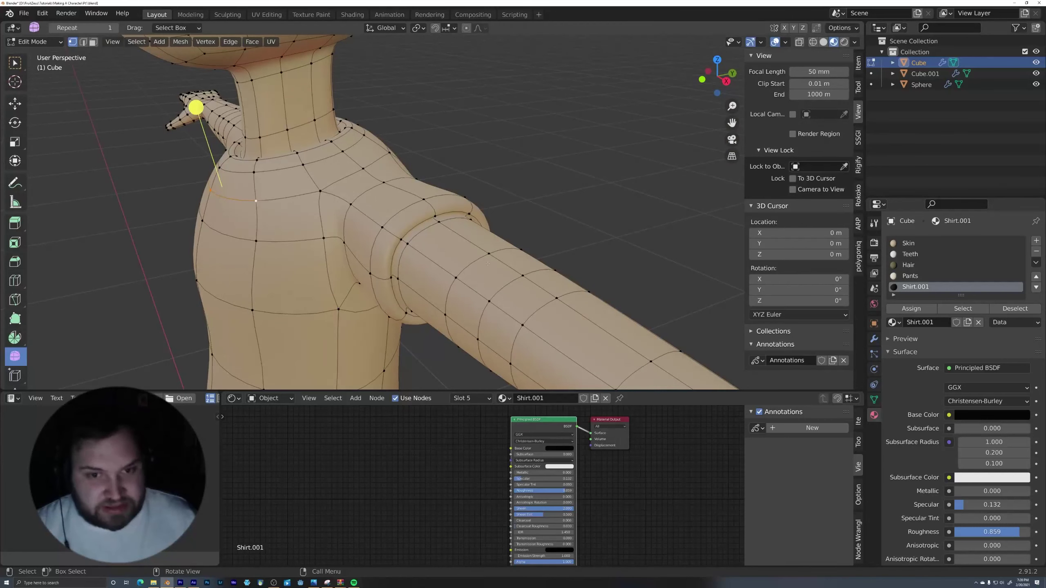
{"action": "mouse_move", "coordinate": [488, 263]}
{"action": "middle_mouse_down"}
{"action": "mouse_move", "coordinate": [506, 263]}
{"action": "mouse_move", "coordinate": [501, 272]}
{"action": "middle_mouse_up"}
{"action": "key", "text": "alt+a"}
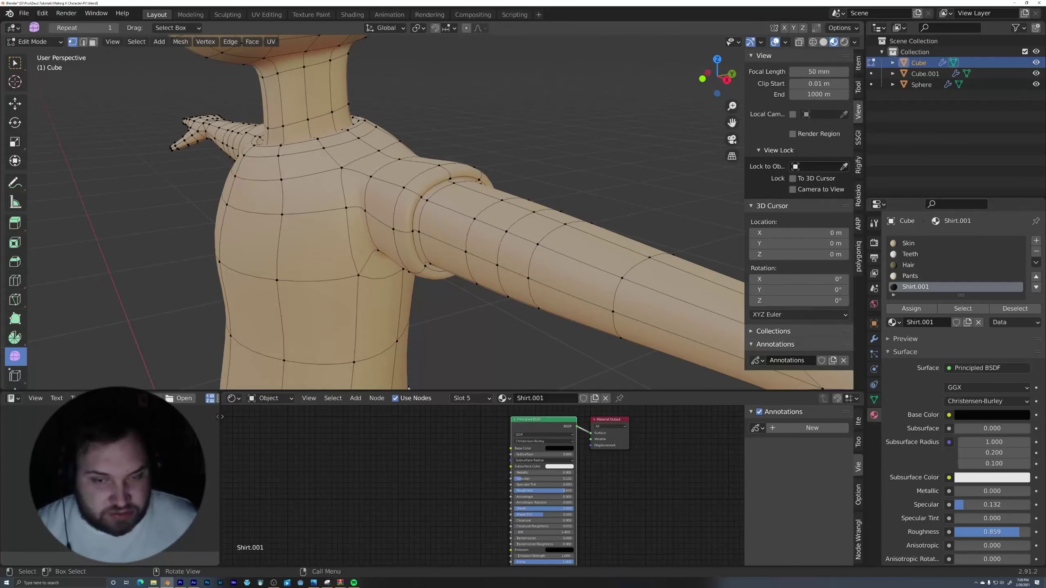
{"action": "left_click", "coordinate": [446, 190], "text": "alt"}
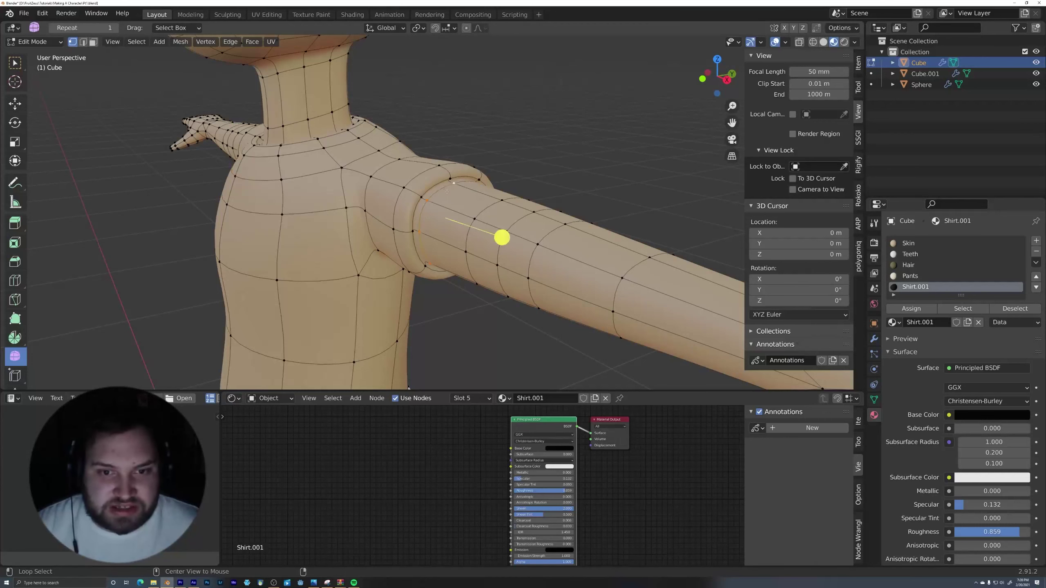
- Add the neckline and waist boundary loops to the selection and hide them to isolate the shirt's torso and sleeves
{"action": "mouse_move", "coordinate": [405, 221]}
{"action": "middle_mouse_down"}
{"action": "mouse_move", "coordinate": [441, 229]}
{"action": "mouse_move", "coordinate": [452, 247]}
{"action": "mouse_move", "coordinate": [415, 236]}
{"action": "middle_mouse_up"}
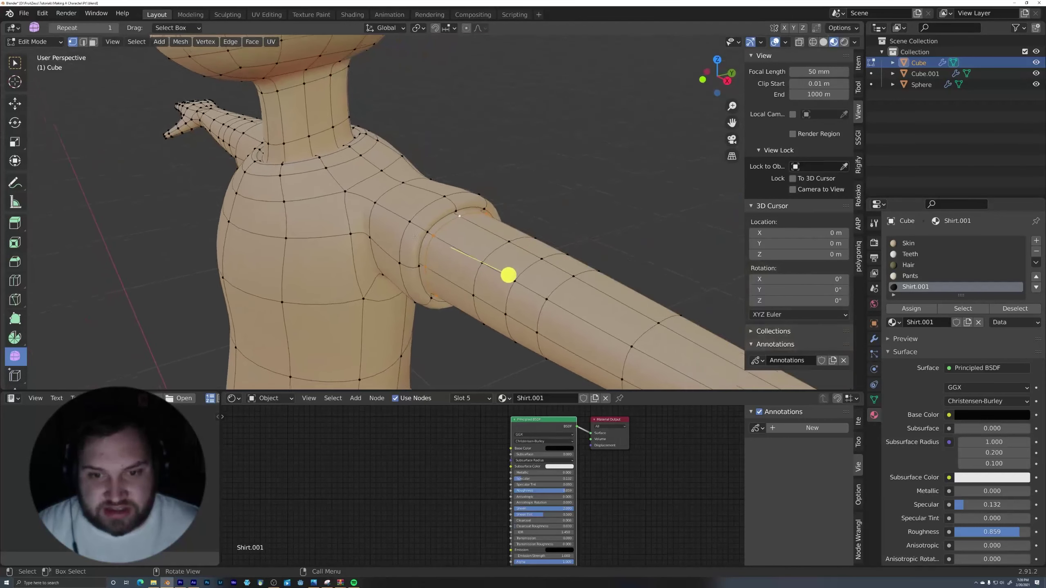
{"action": "middle_click_drag", "start_coordinate": [509, 275], "coordinate": [670, 342]}
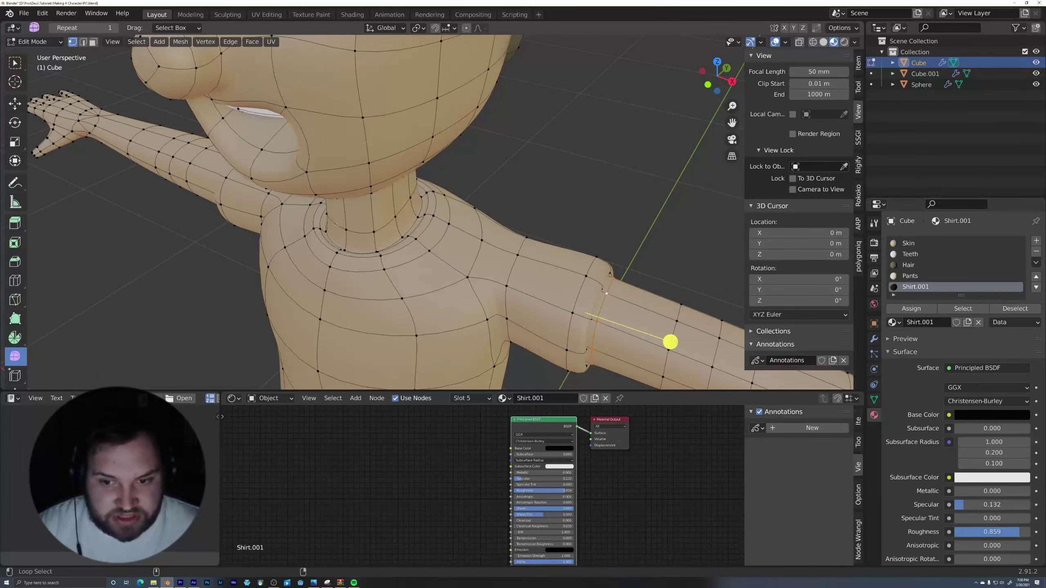
{"action": "left_click", "coordinate": [541, 258], "text": "alt+shift"}
{"action": "middle_click_drag", "start_coordinate": [540, 258], "coordinate": [514, 287]}
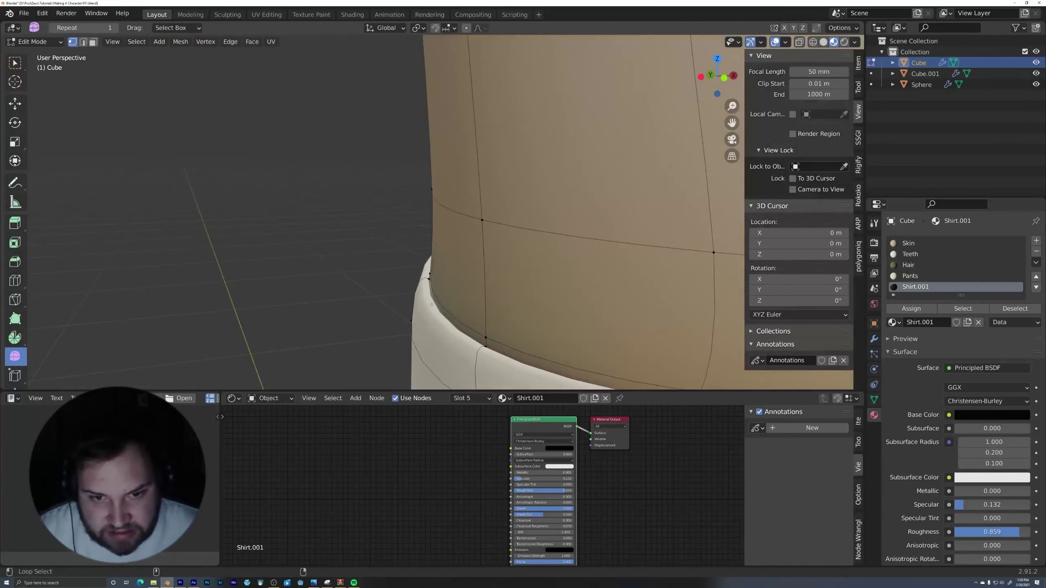
{"action": "left_click", "coordinate": [442, 324], "text": "alt"}
{"action": "scroll", "coordinate": [449, 329], "scroll_direction": "down", "scroll_amount": 2}
{"action": "scroll", "coordinate": [600, 251], "scroll_direction": "down", "scroll_amount": 5}
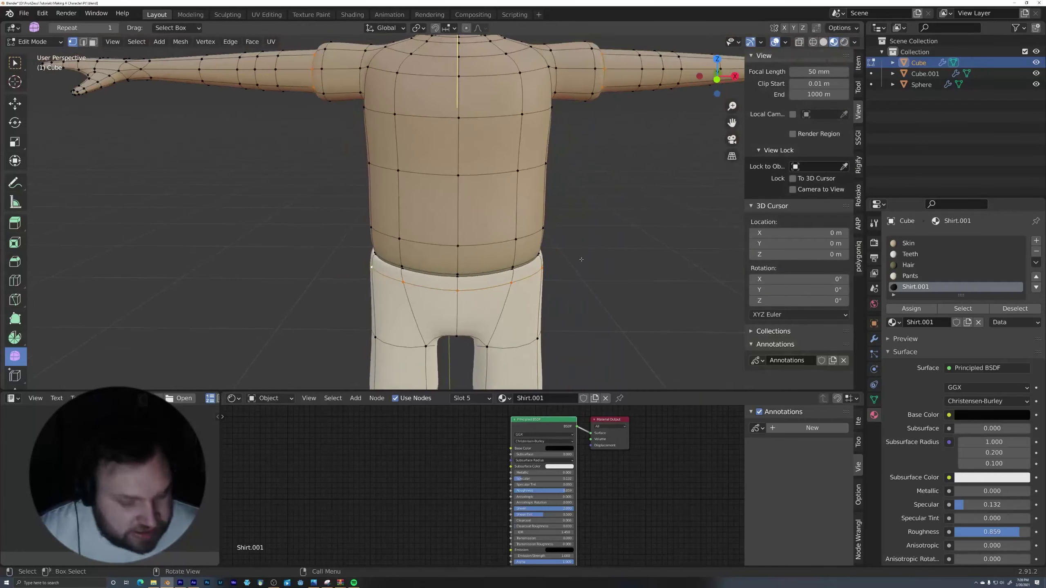
{"action": "middle_click_drag", "start_coordinate": [591, 193], "coordinate": [531, 257], "text": "shift"}
{"action": "key", "text": "h"}
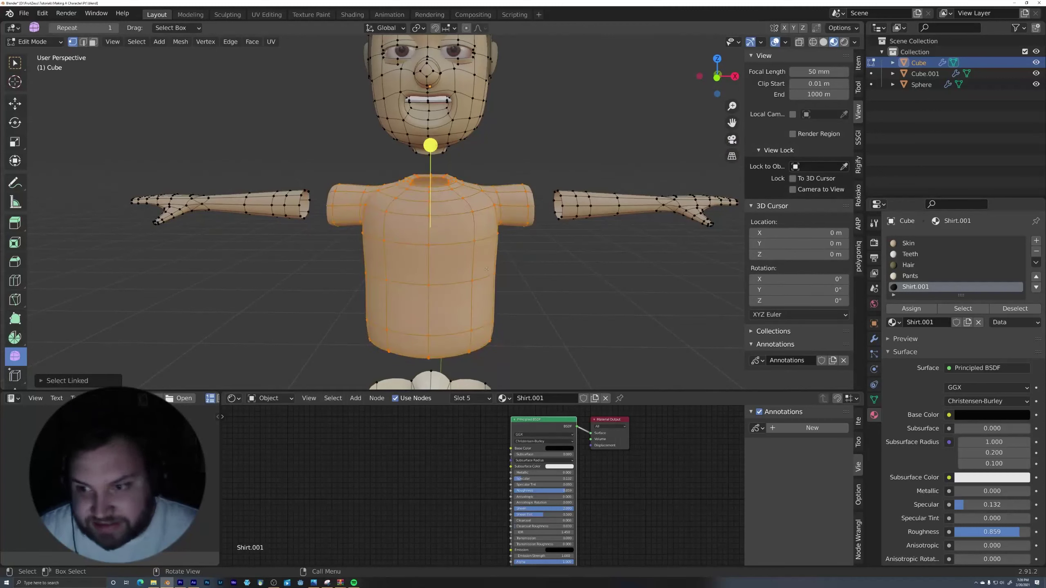
- Assign the Shirt.001 material to the isolated torso and sleeve geometry, selected as linked mesh, and return to Object Mode
{"action": "left_click", "coordinate": [910, 308]}
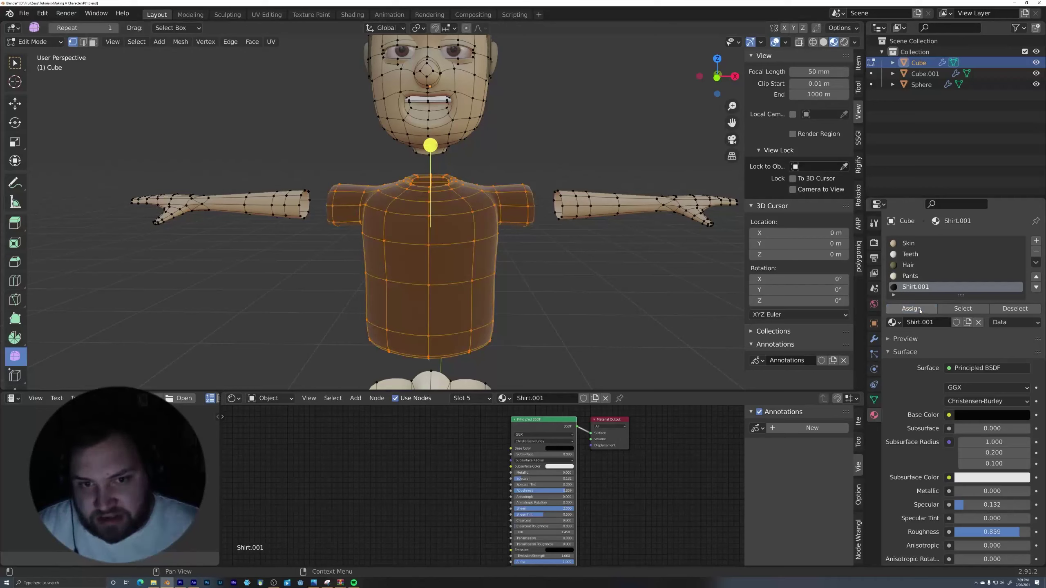
{"action": "mouse_move", "coordinate": [514, 251]}
{"action": "middle_mouse_down"}
{"action": "mouse_move", "coordinate": [538, 262]}
{"action": "mouse_move", "coordinate": [567, 234]}
{"action": "mouse_move", "coordinate": [607, 247]}
{"action": "mouse_move", "coordinate": [565, 239]}
{"action": "mouse_move", "coordinate": [539, 350]}
{"action": "mouse_move", "coordinate": [621, 306]}
{"action": "mouse_move", "coordinate": [630, 278]}
{"action": "mouse_move", "coordinate": [680, 281]}
{"action": "mouse_move", "coordinate": [656, 316]}
{"action": "mouse_move", "coordinate": [624, 323]}
{"action": "mouse_move", "coordinate": [591, 308]}
{"action": "middle_mouse_up"}
{"action": "key", "text": "Tab"}
{"action": "scroll", "coordinate": [564, 241], "scroll_direction": "down", "scroll_amount": 3}
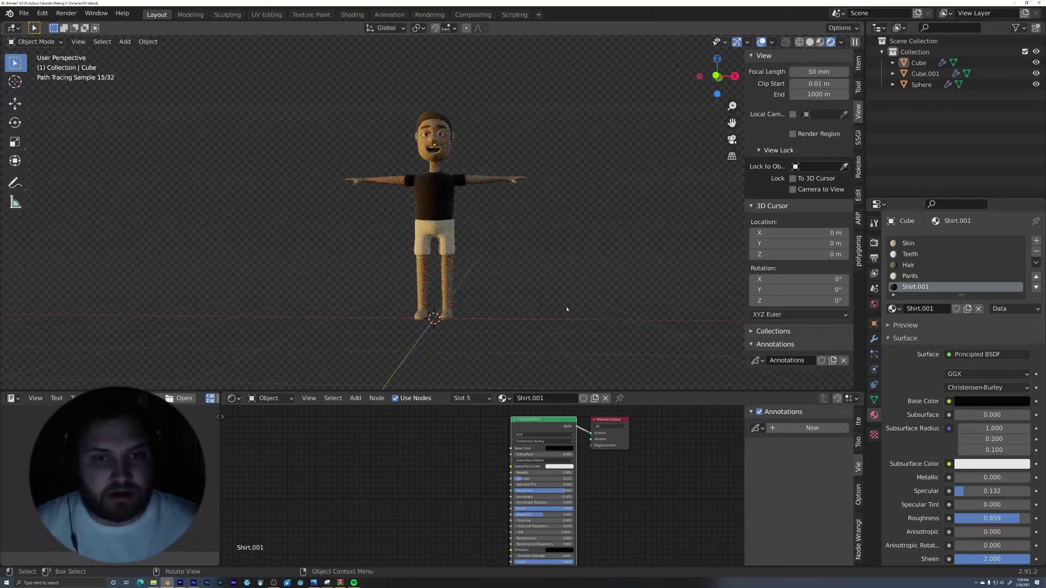